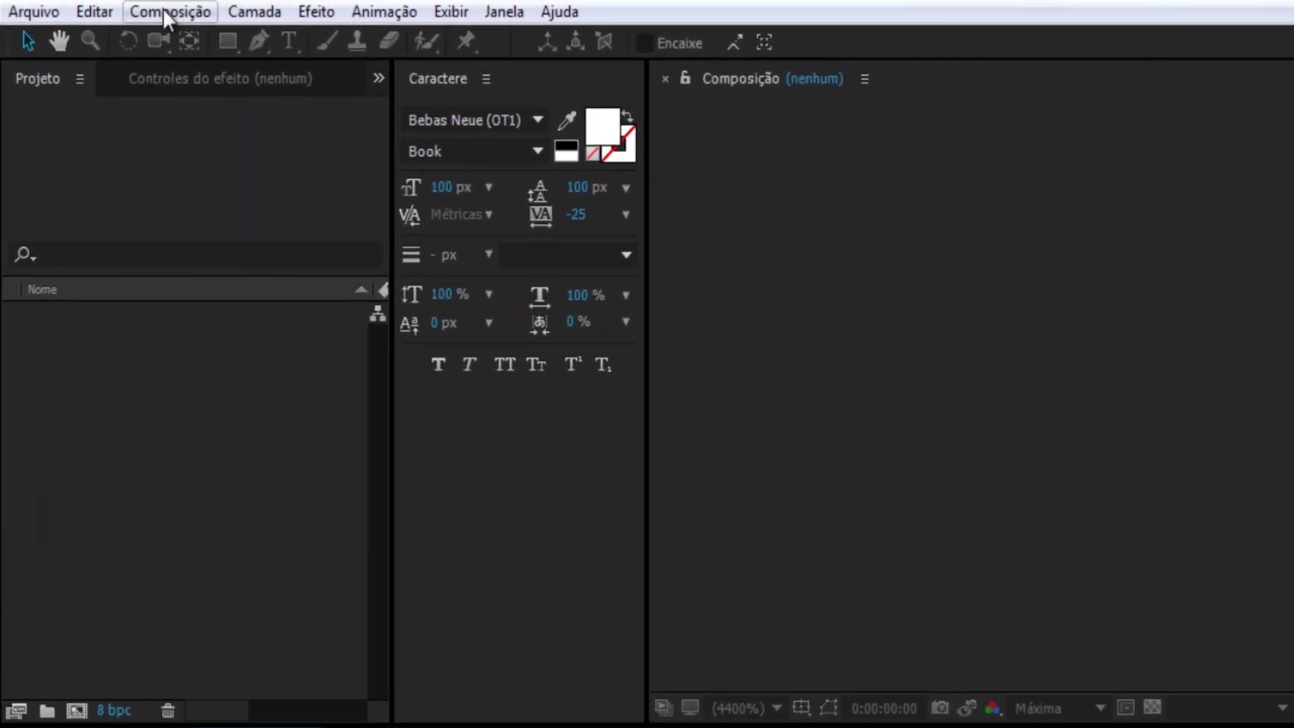
Step: Create a new 1920×1080, 30 fps, 10-second composition named 'texto liquido'
left_click(165, 15)
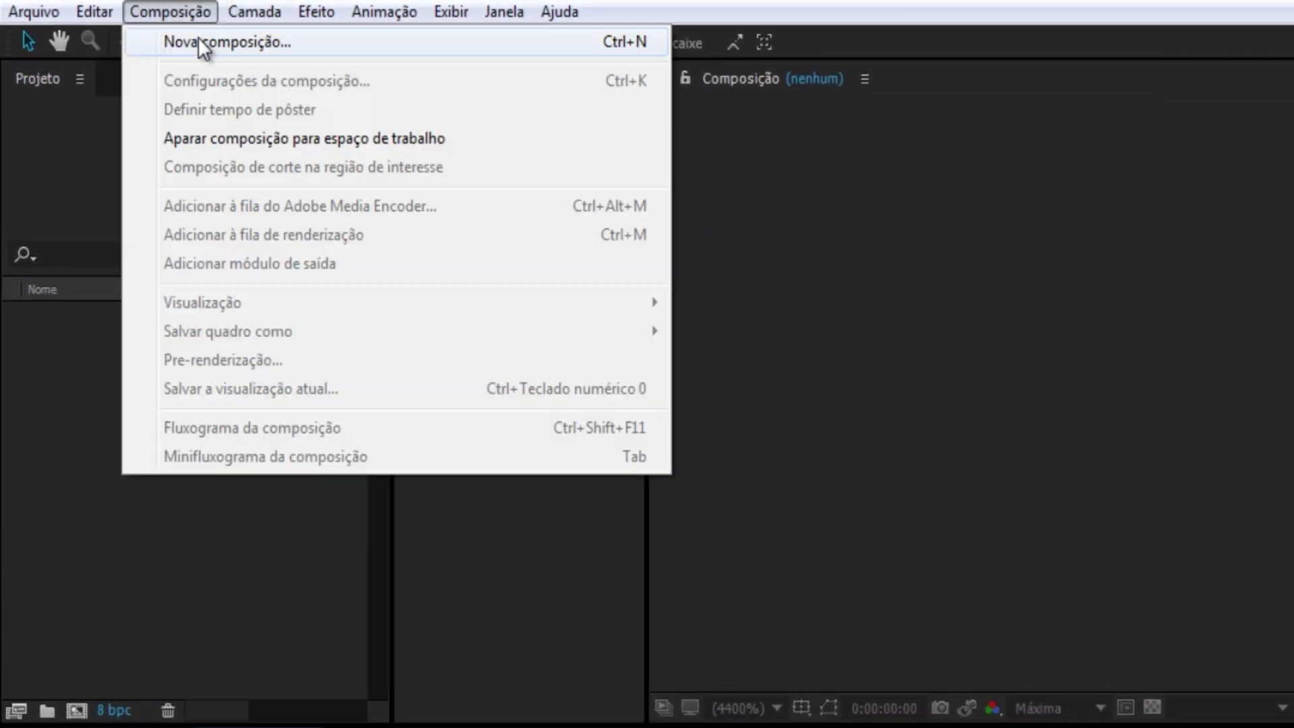
left_click(198, 41)
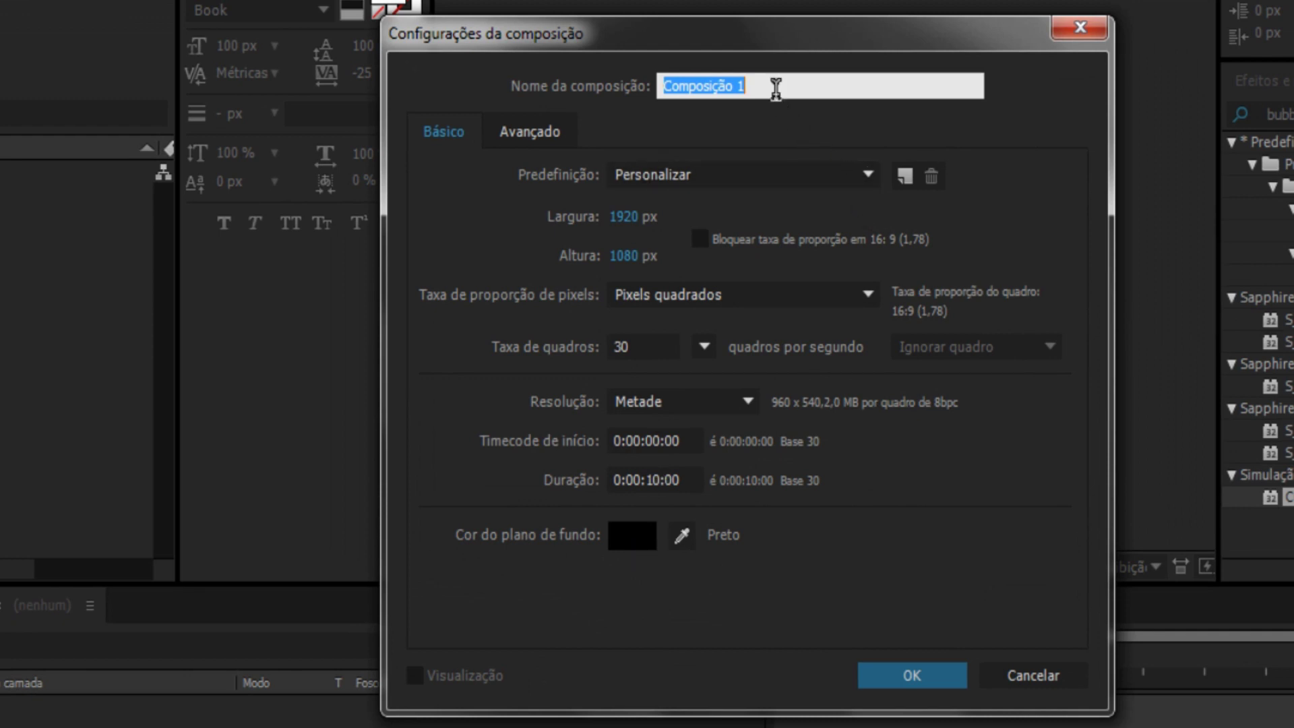
type("texto ")
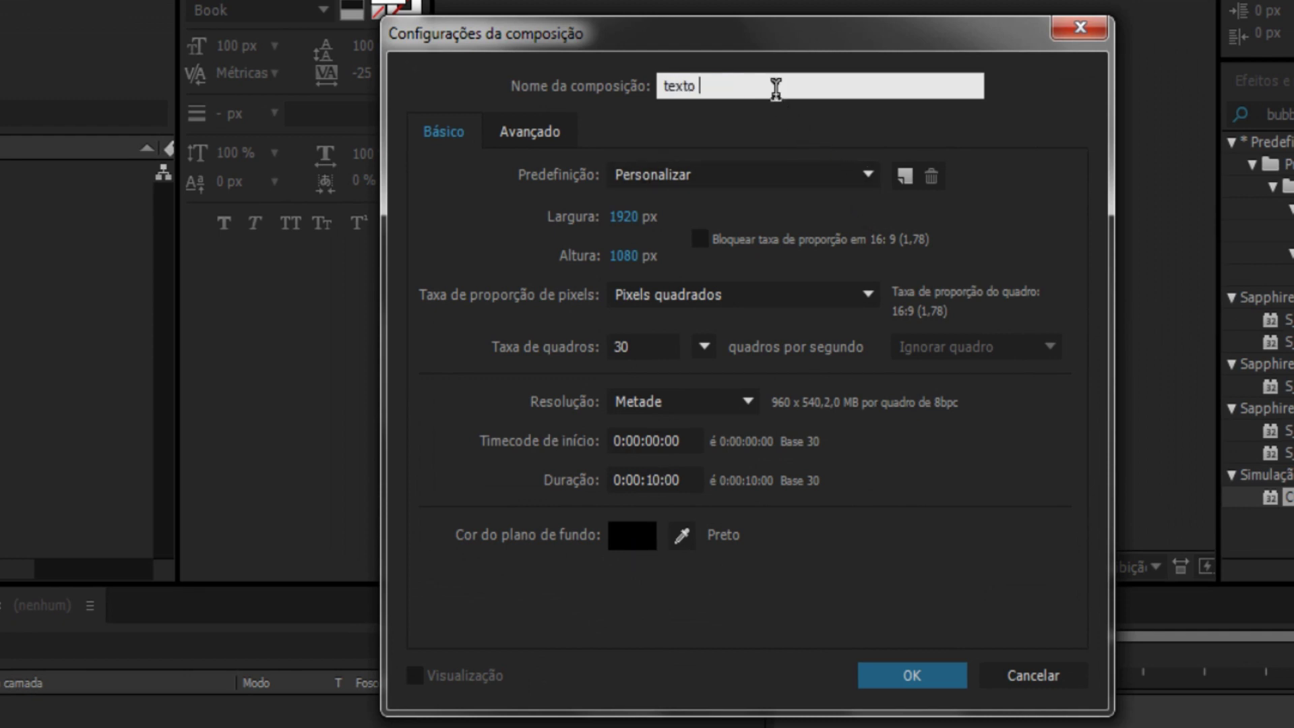
type("liquido")
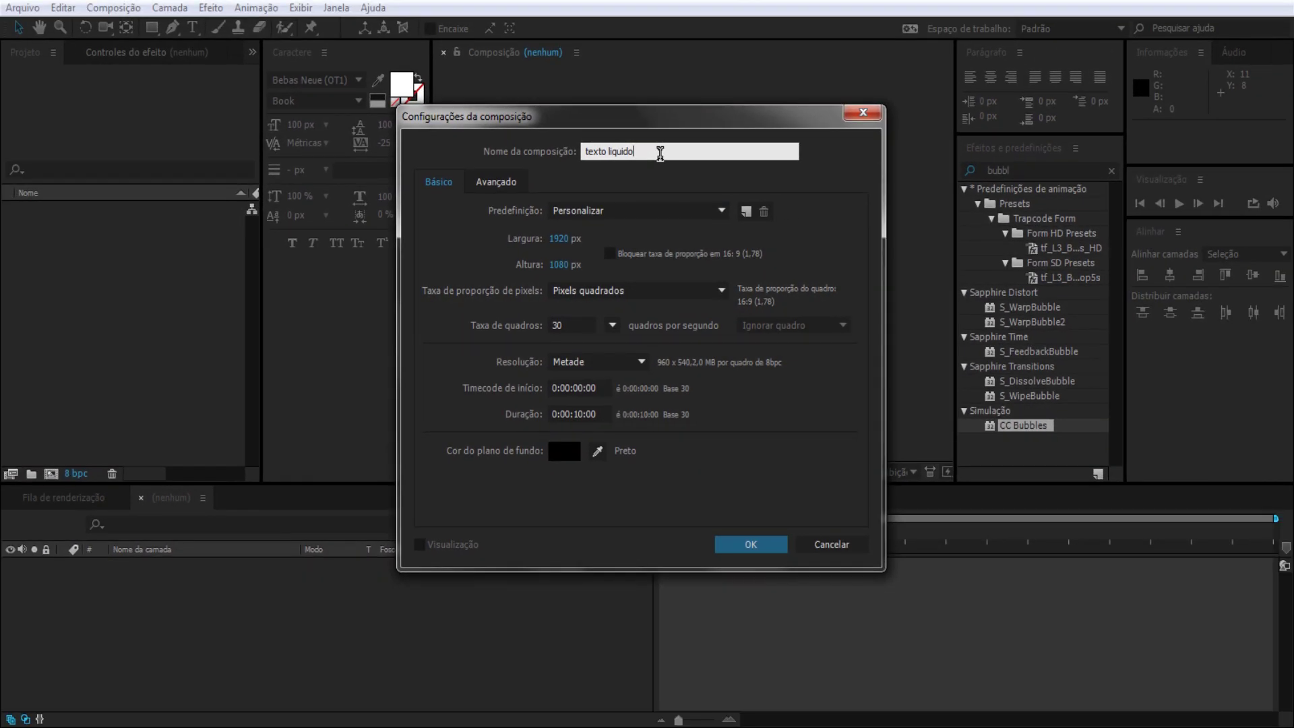
key("Return")
Step: Add a black full-frame solid layer named 'bg' through Novo > Sólido
right_click(447, 427)
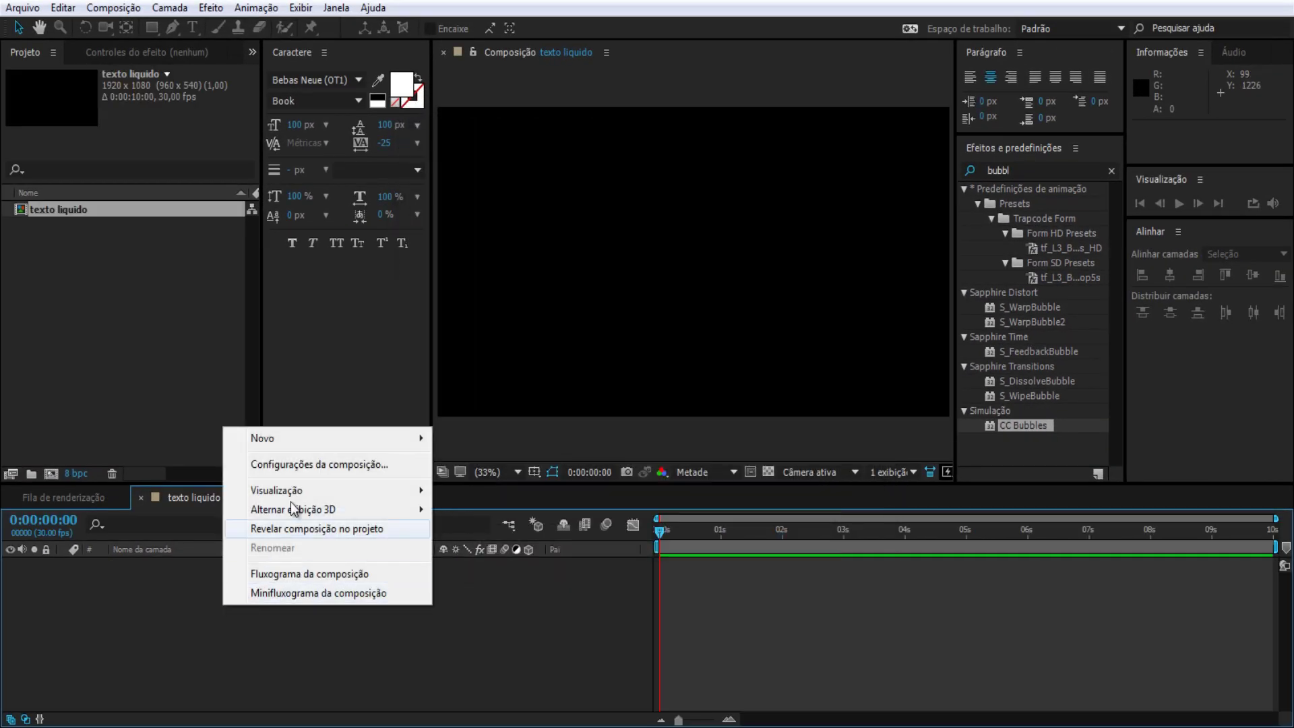
mouse_move(291, 445)
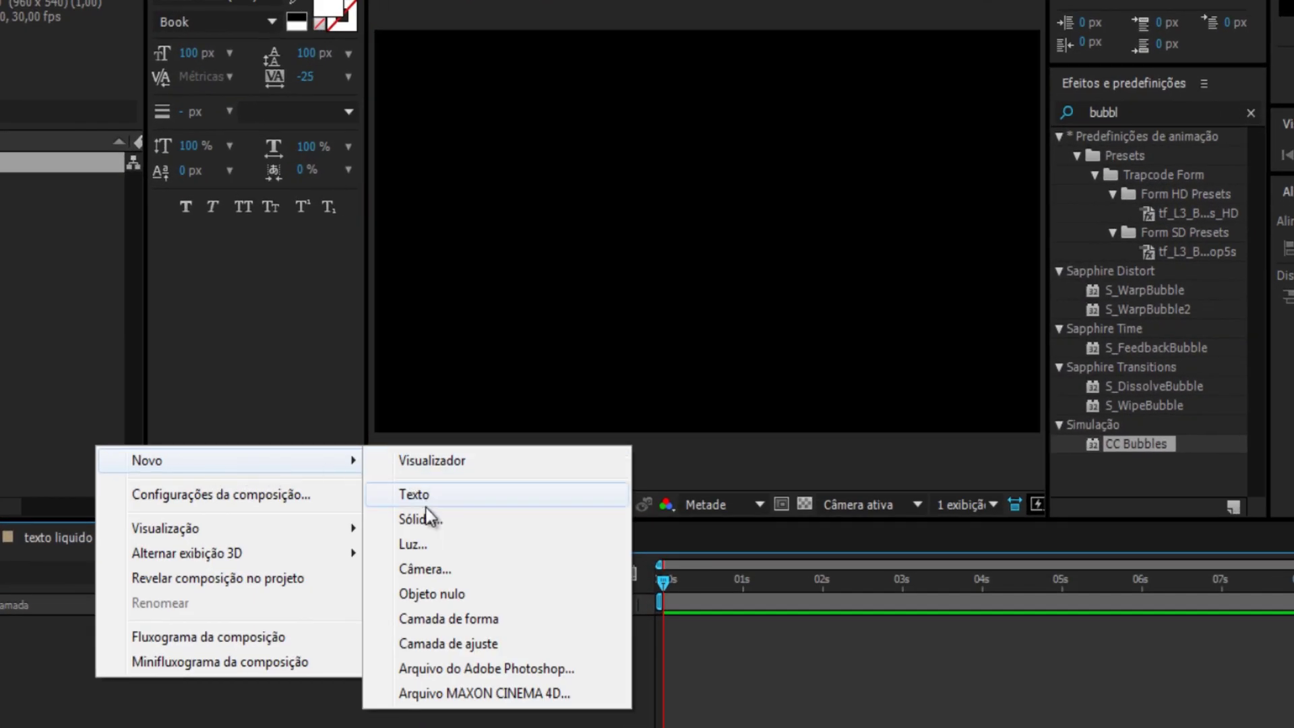
left_click(427, 514)
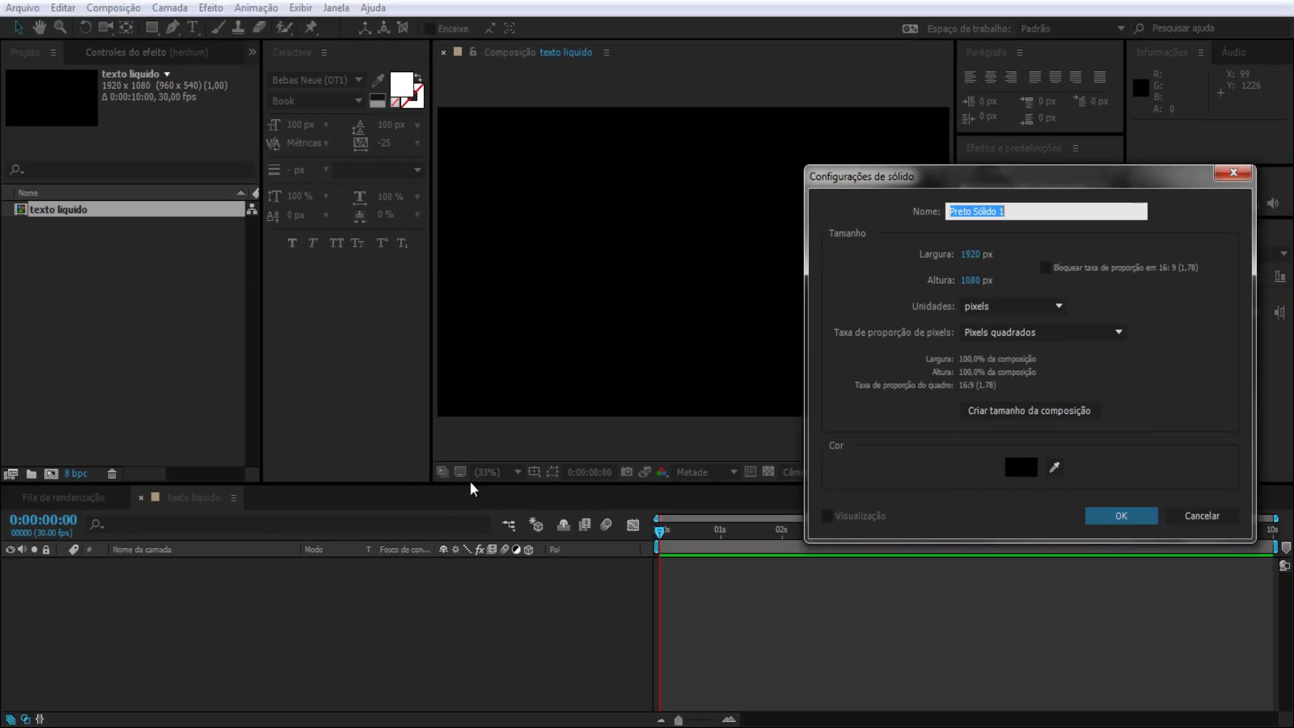
type("bg")
left_click(1108, 516)
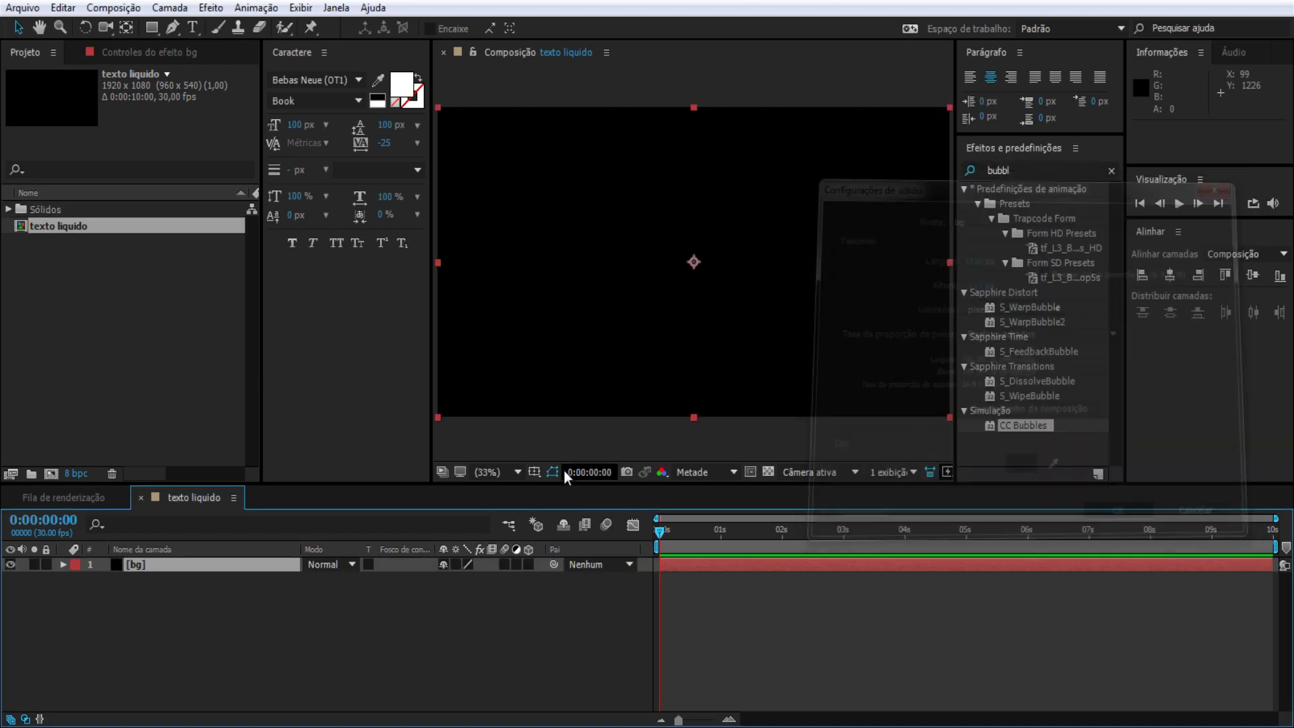
Step: Apply the Degradê de gradientes effect to the bg layer
left_click(1023, 163)
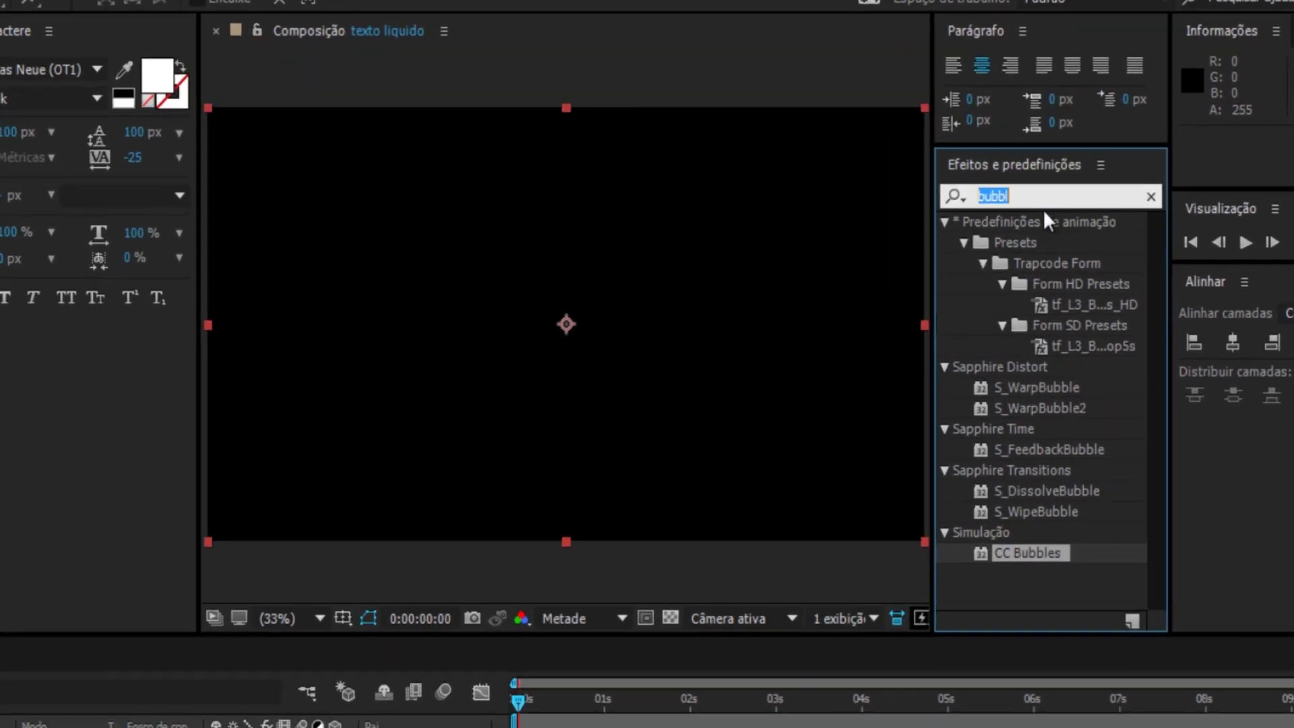
type("de")
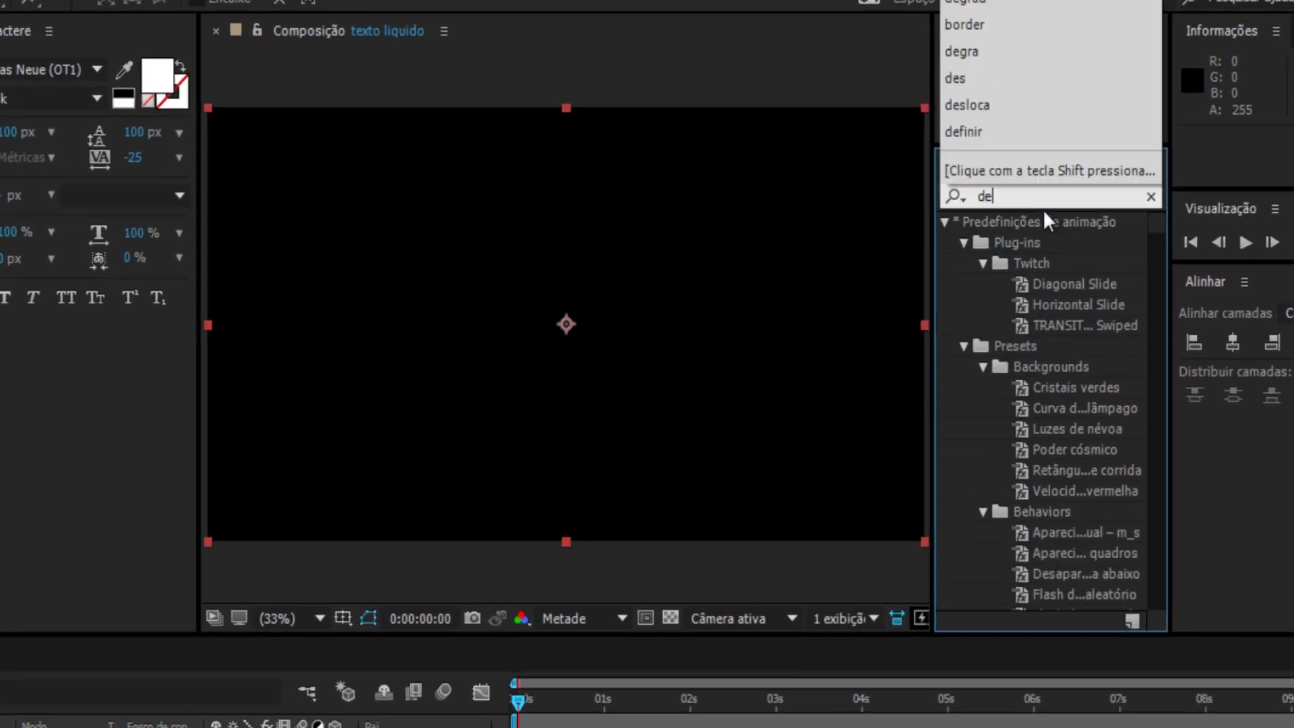
type("grad")
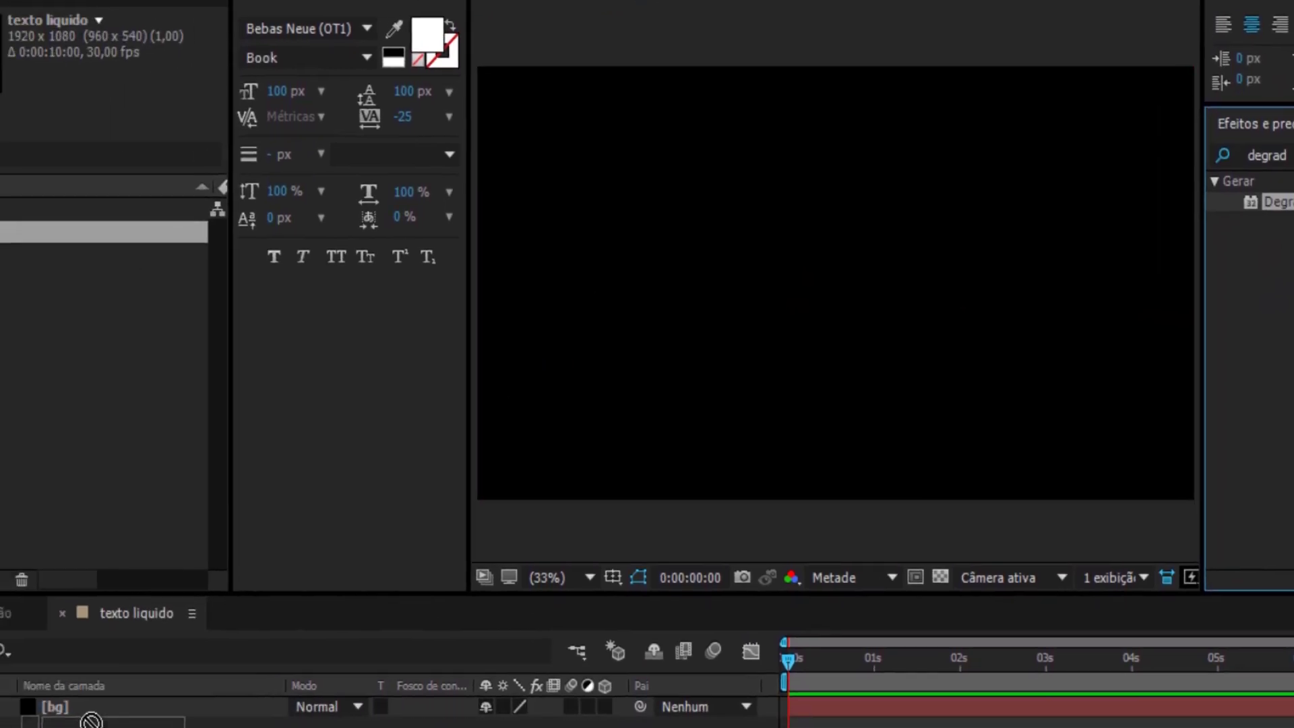
left_click_drag(1042, 240, 7, 724)
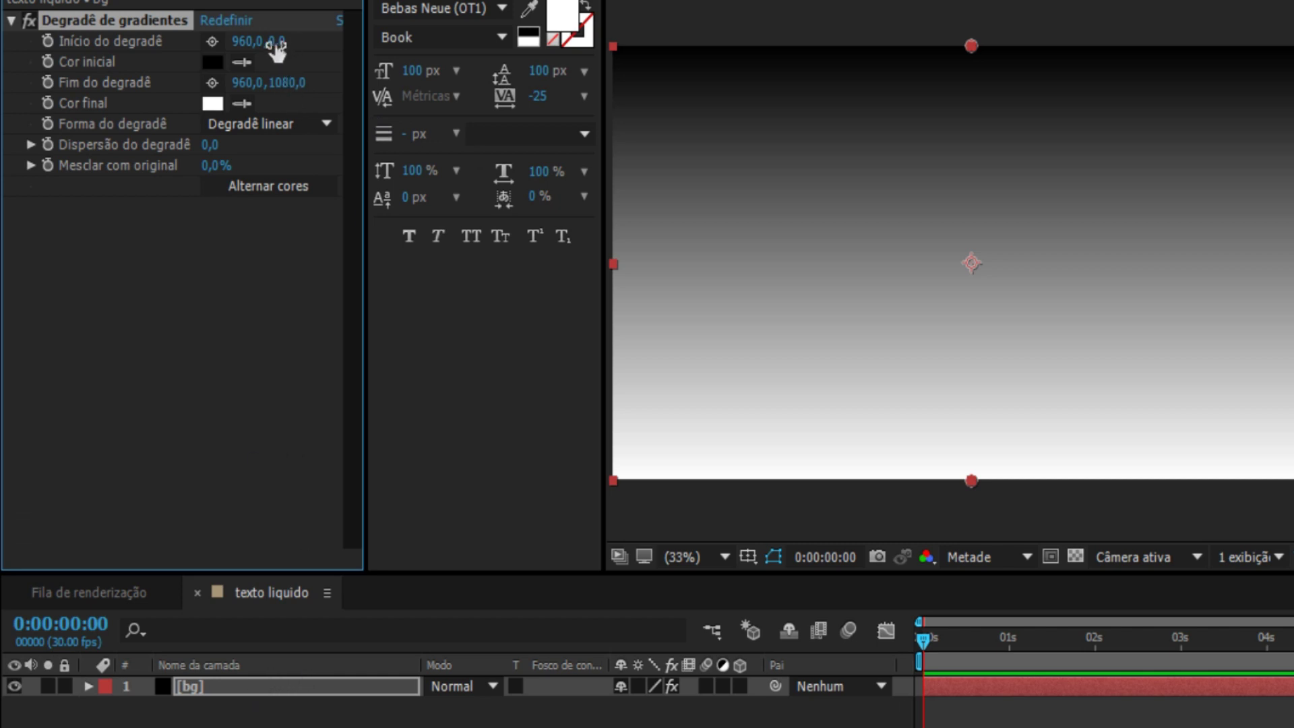
Step: Set the gradient start to 960,540, end to 960,1800, and shape to radial
left_click_drag(275, 42, 554, 132)
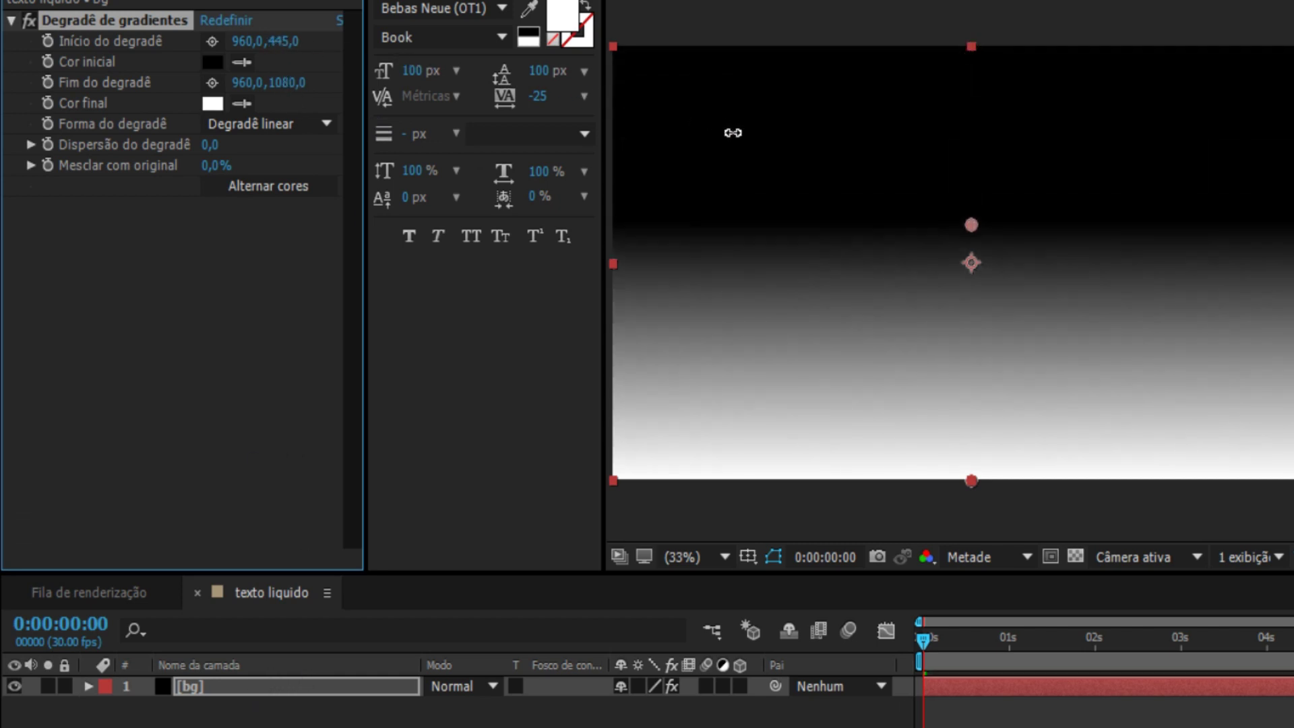
left_click(283, 42)
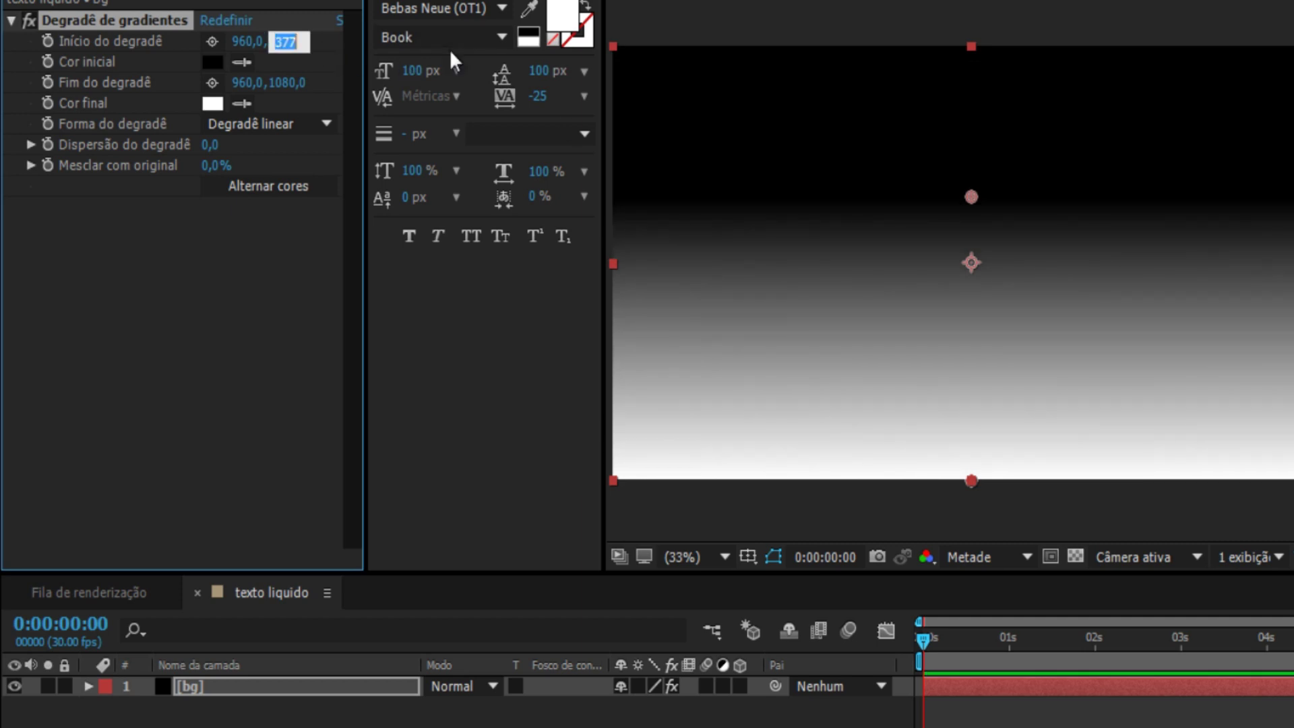
type("540")
key("Return")
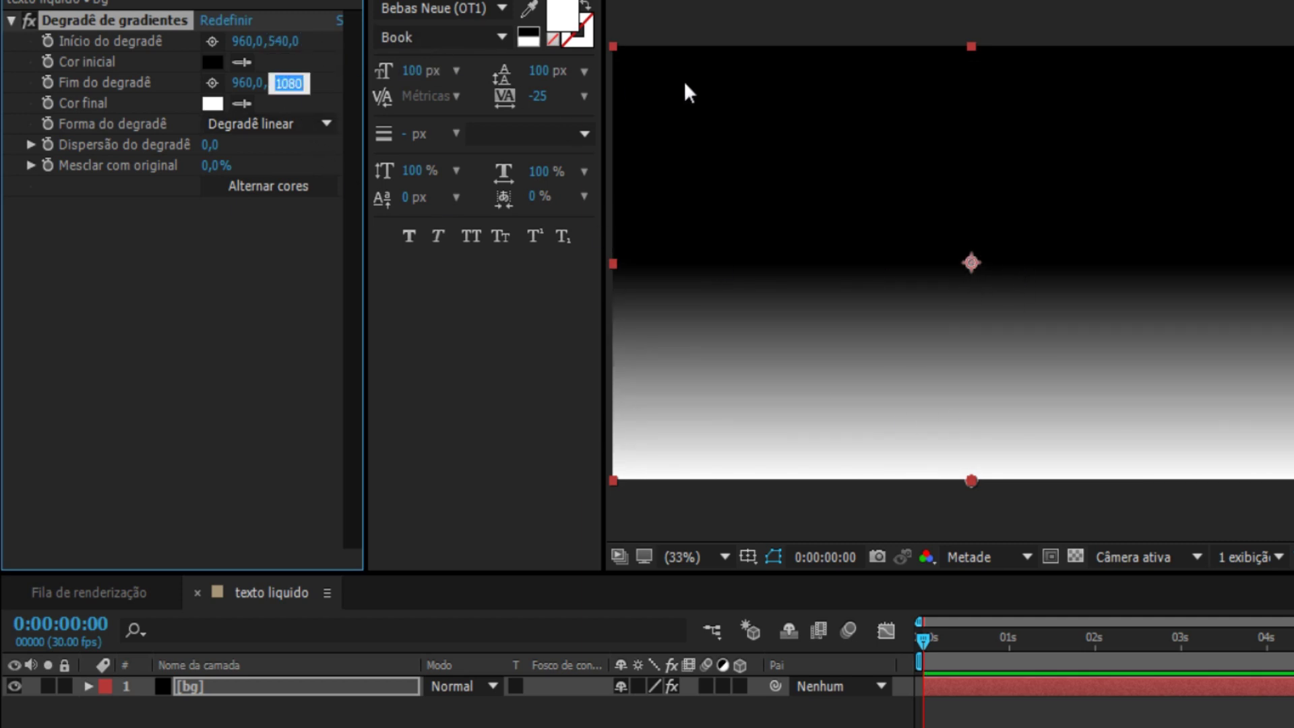
type("1800")
key("Return")
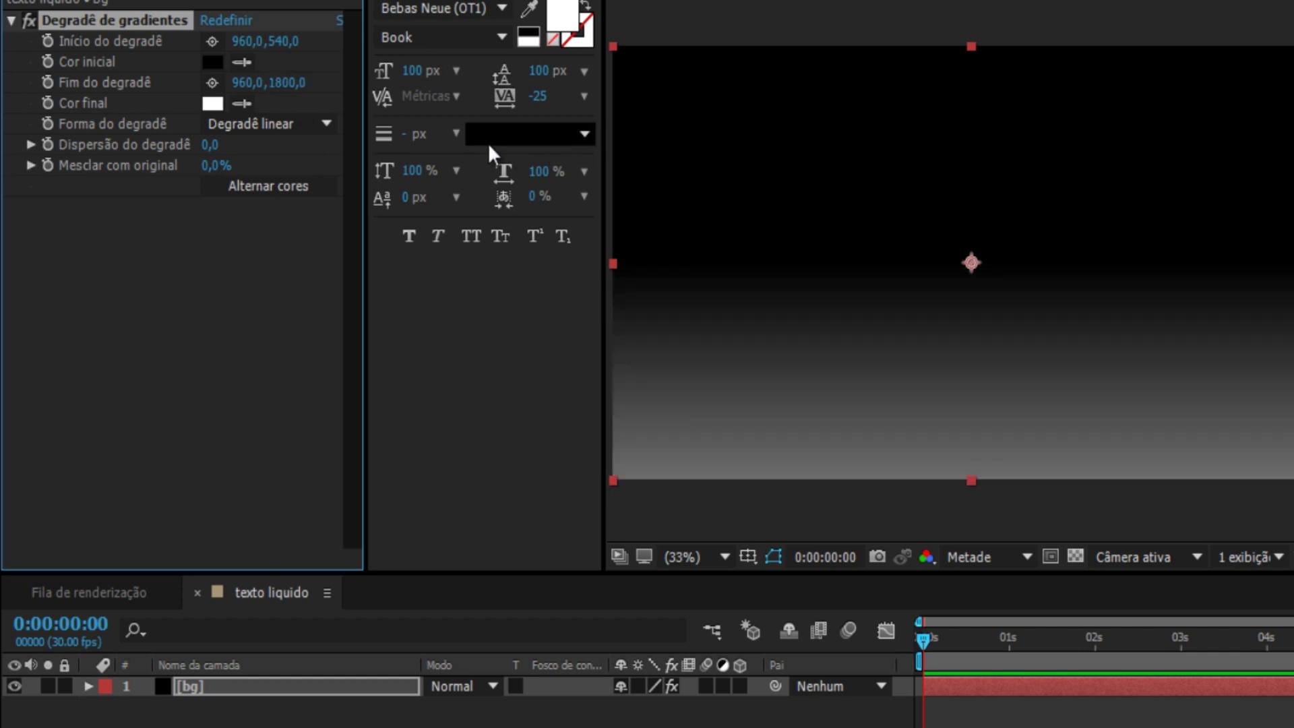
left_click(284, 124)
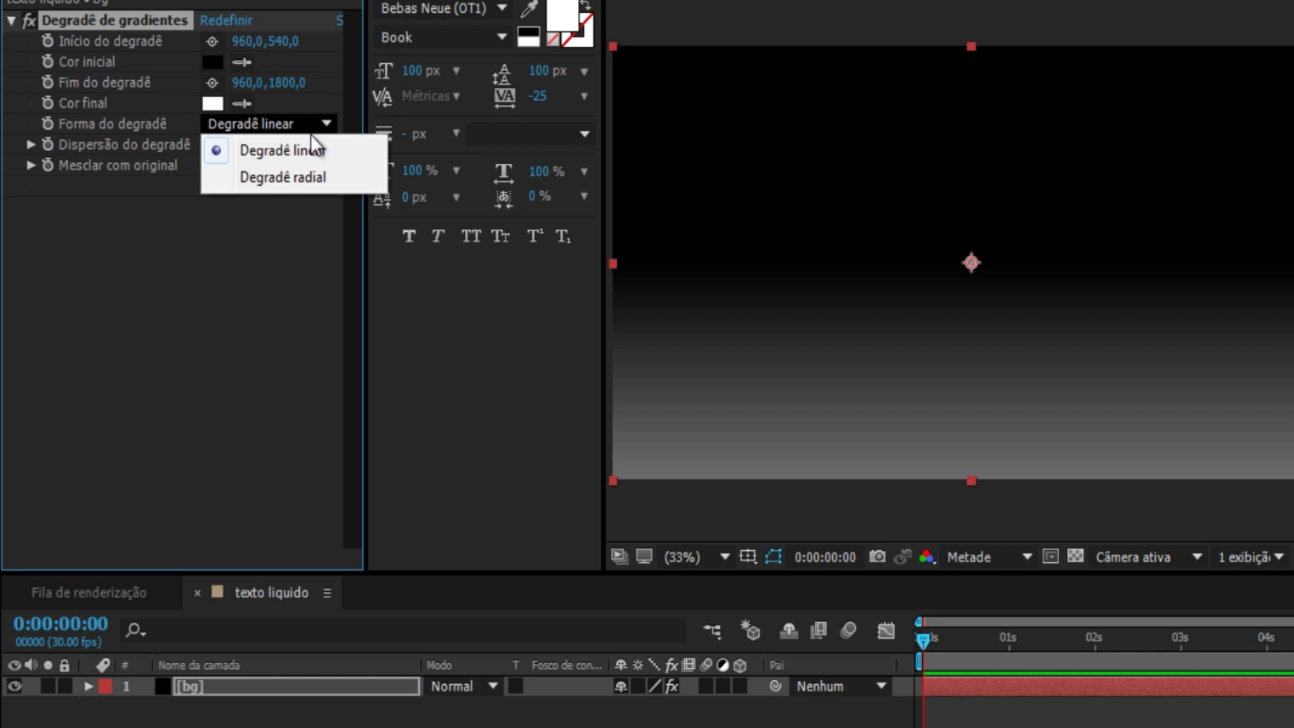
left_click(319, 178)
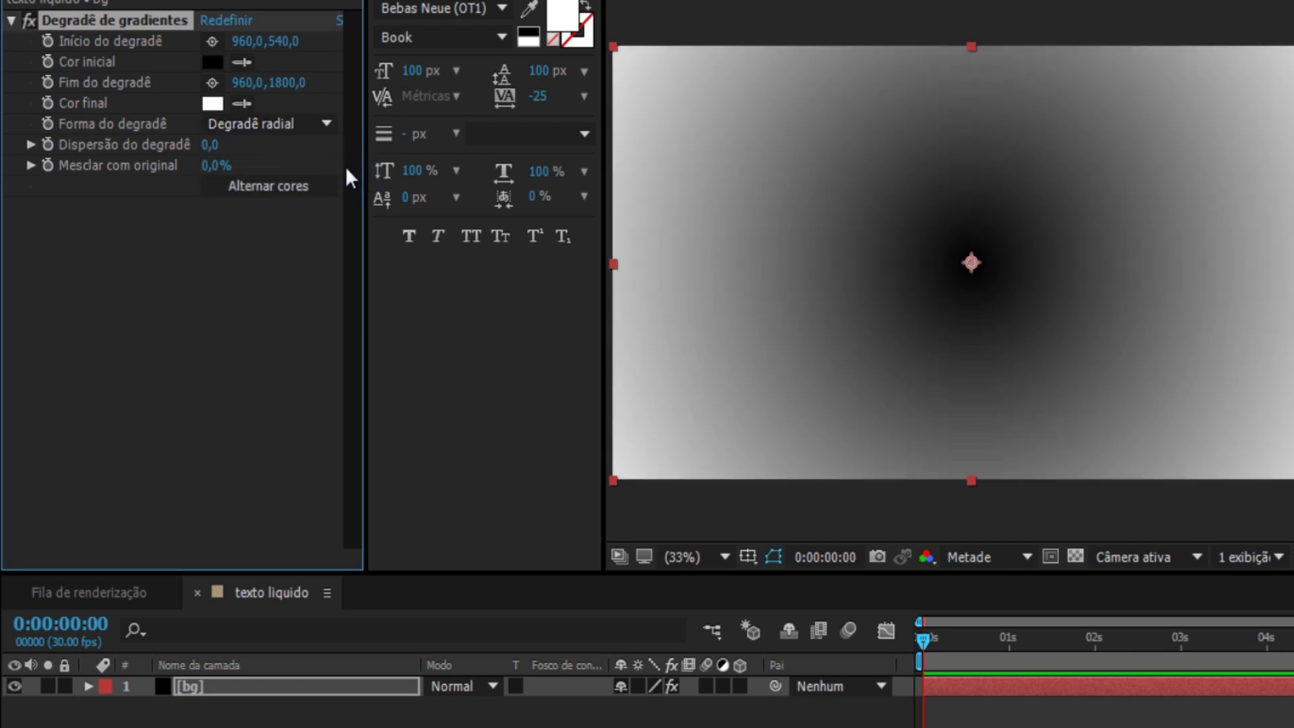
Step: Set the gradient's start colour to mid blue 3D70BC
left_click(214, 61)
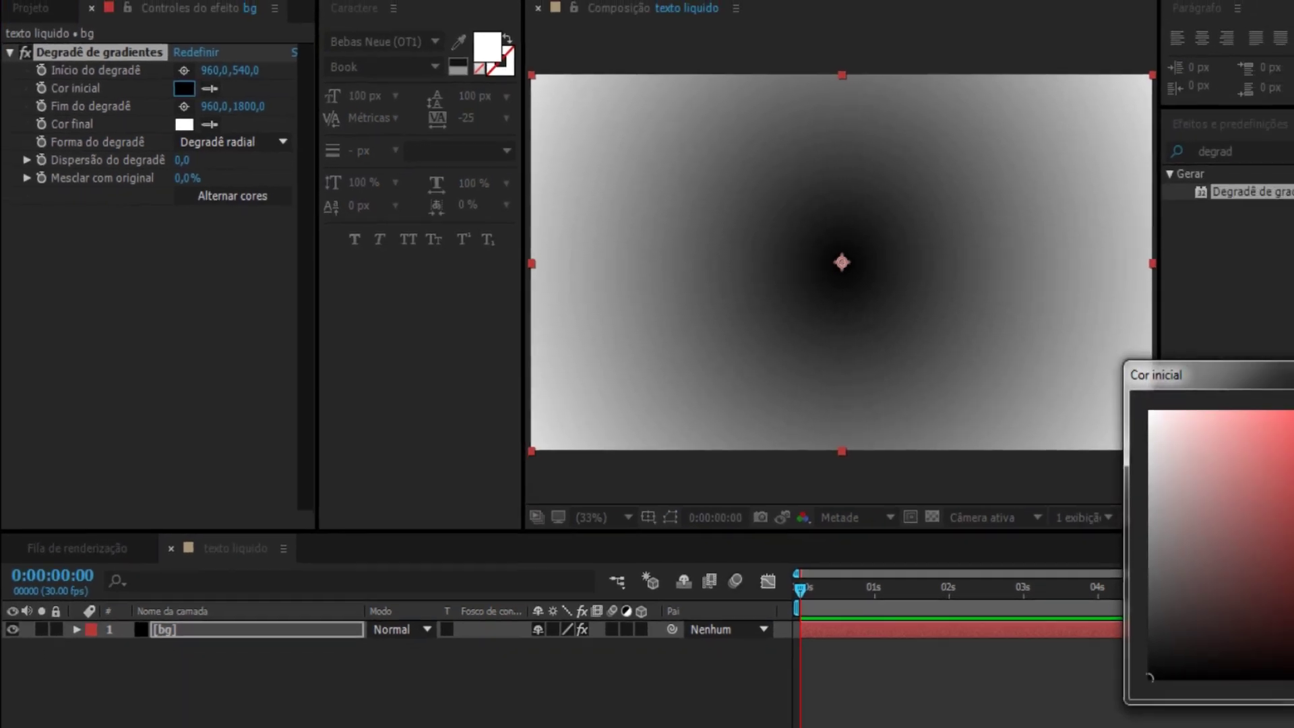
left_click(1169, 475)
left_click(1087, 441)
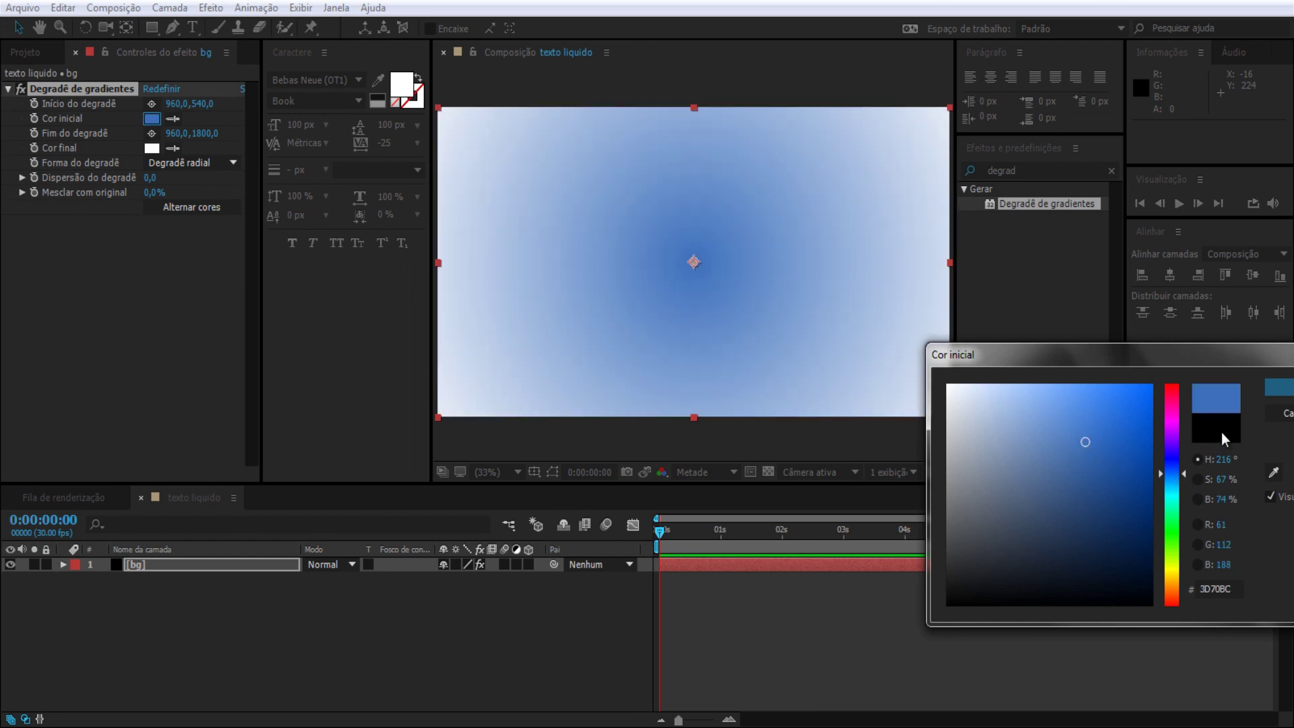
left_click(1281, 387)
Step: Set the gradient's end colour to dark navy 081426
left_click(152, 147)
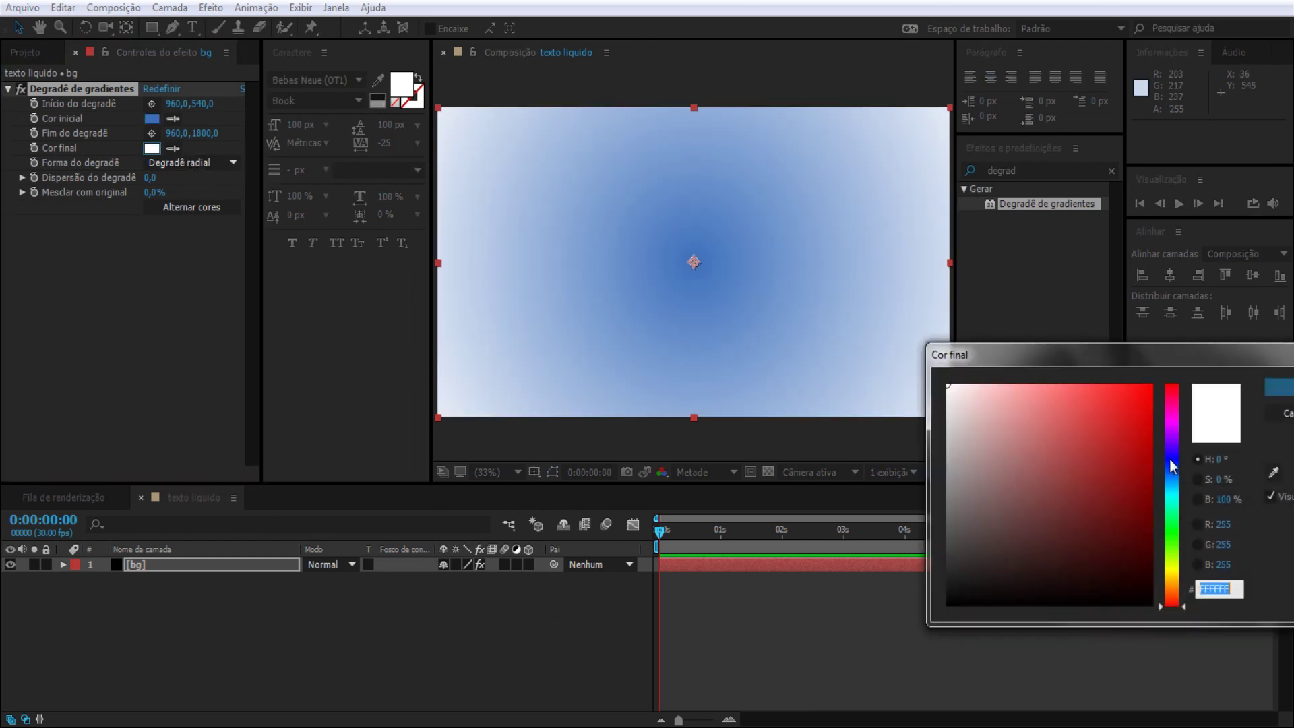
left_click(1174, 473)
left_click_drag(1116, 506, 1117, 572)
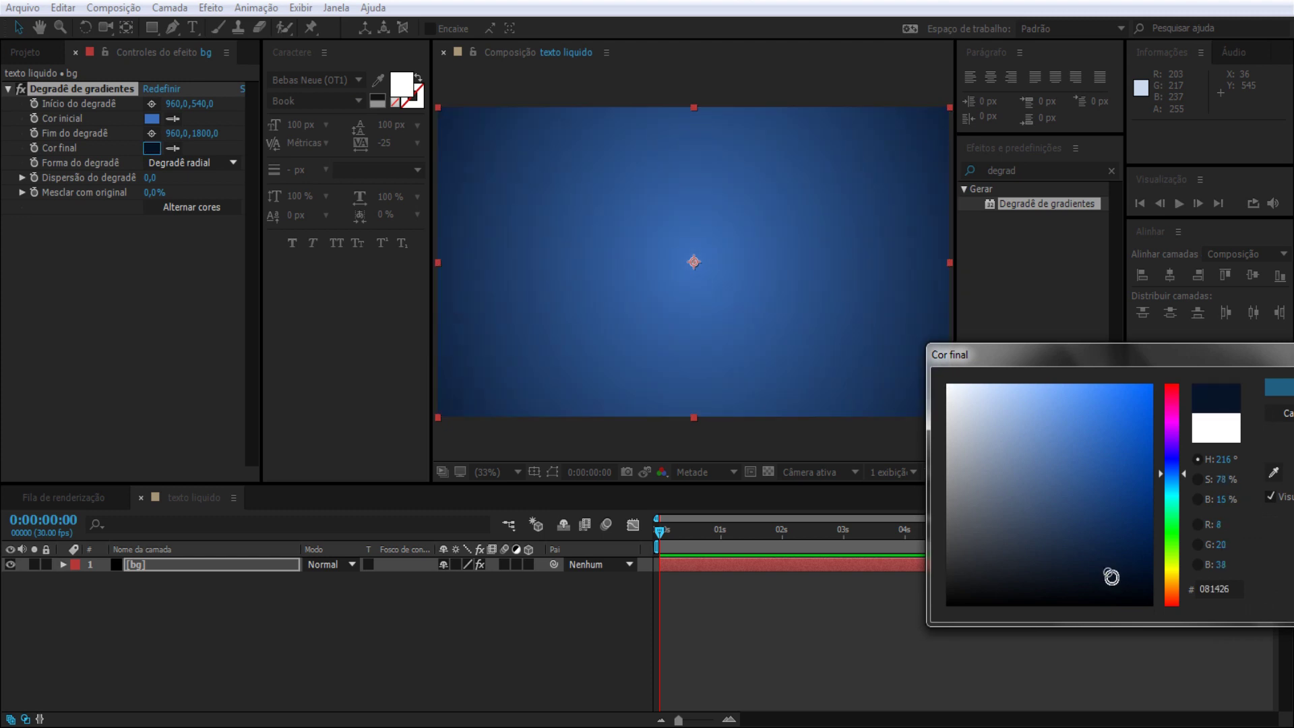
key("Return")
Step: Add a text layer reading 'TEXTO LIQUIDO' with 'TUTORIAL AFTER EFFECTS' on a second line
right_click(174, 612)
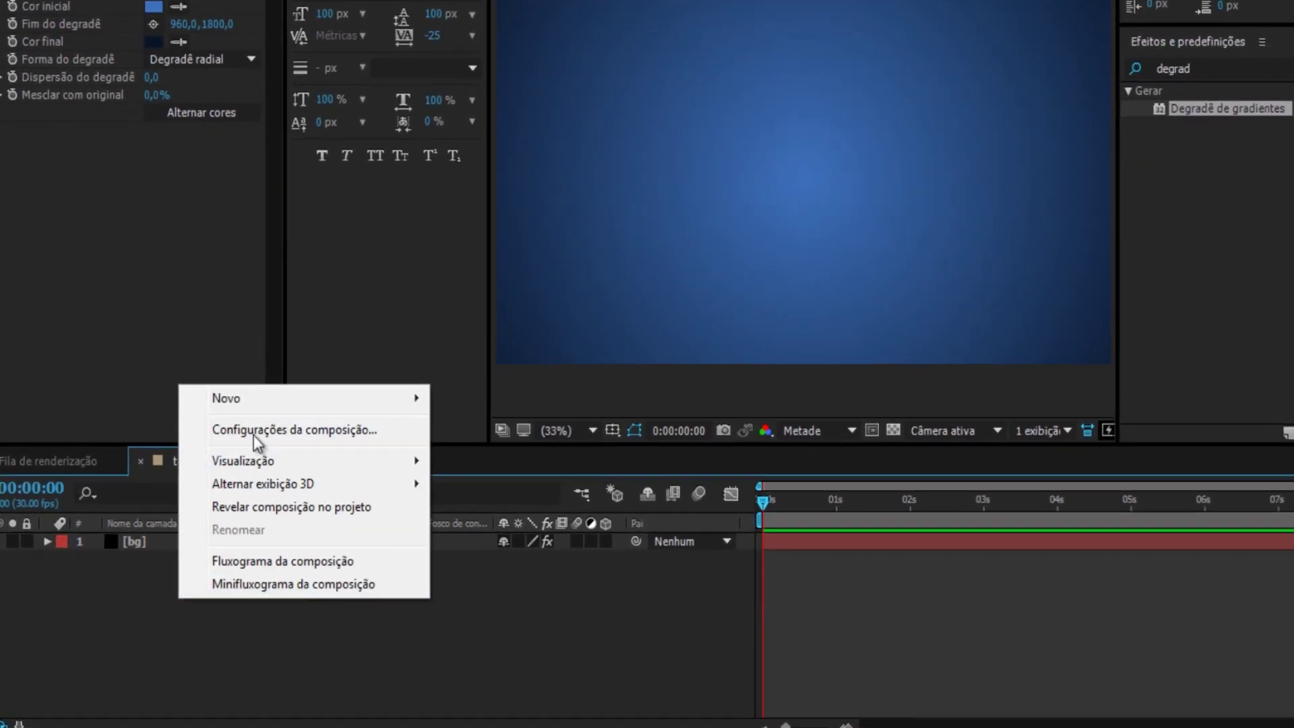
mouse_move(264, 397)
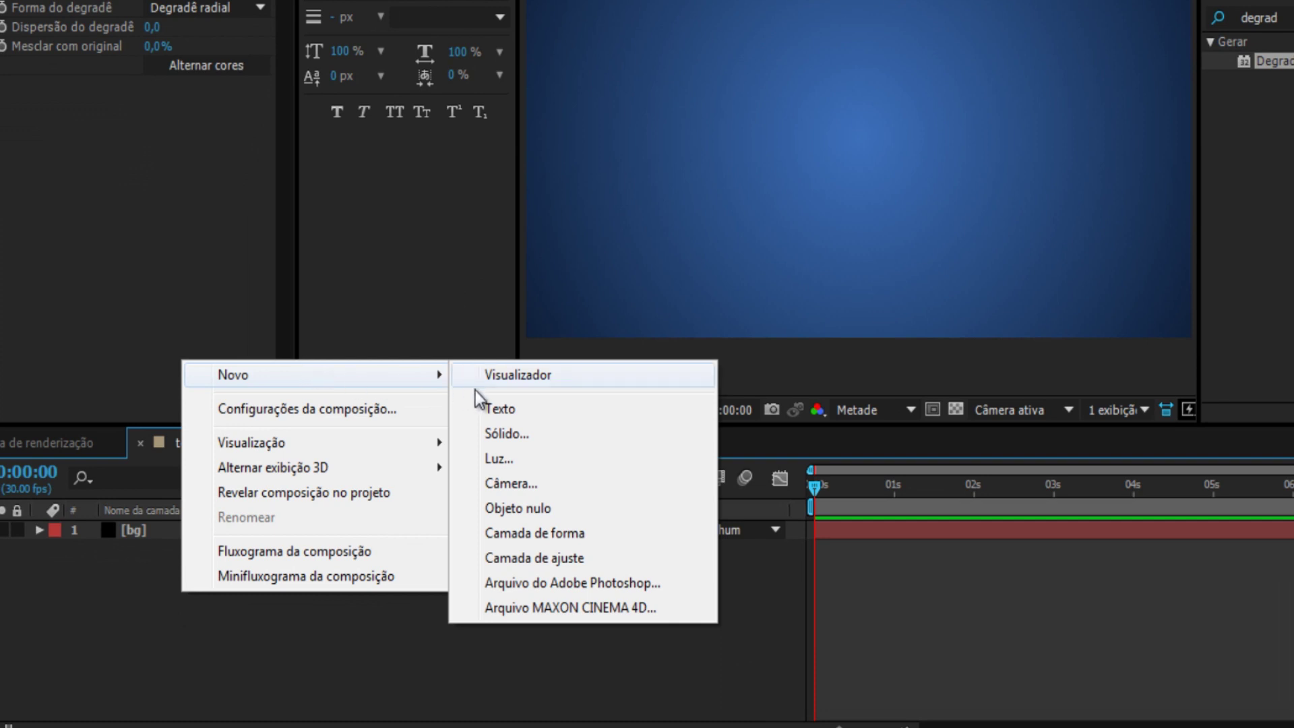
left_click(503, 406)
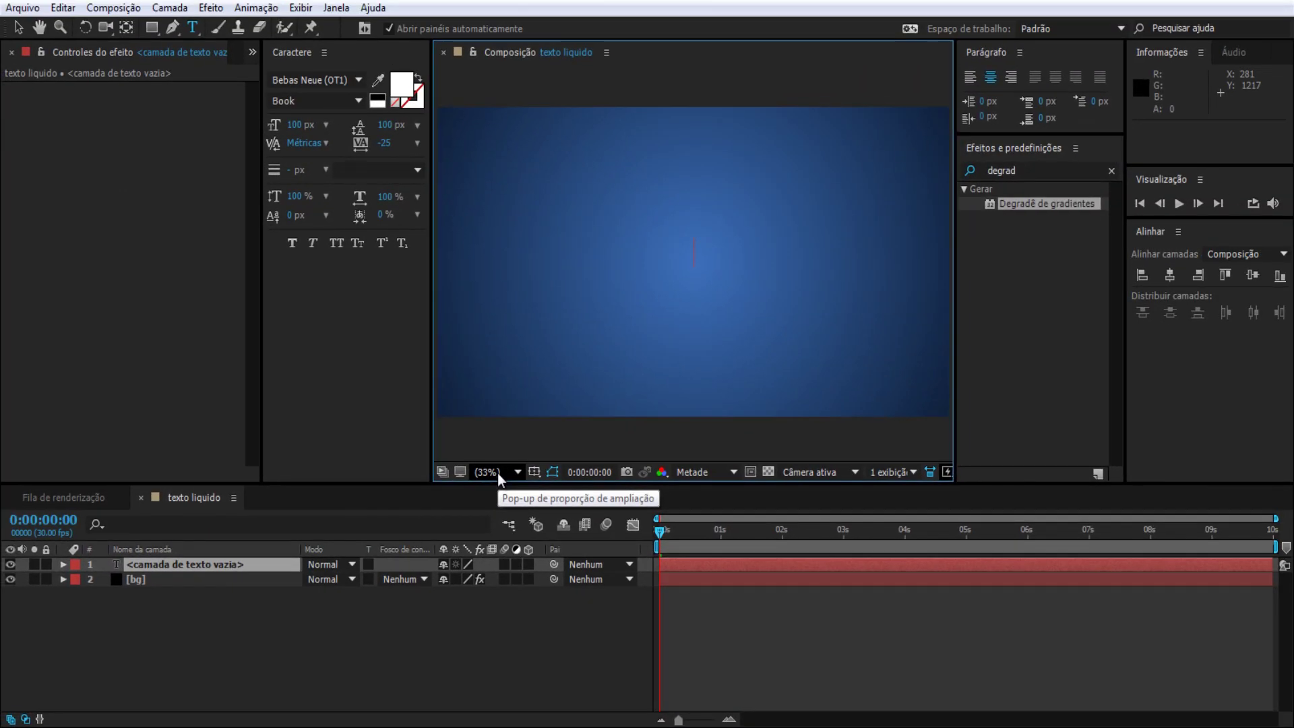
type("TESTO")
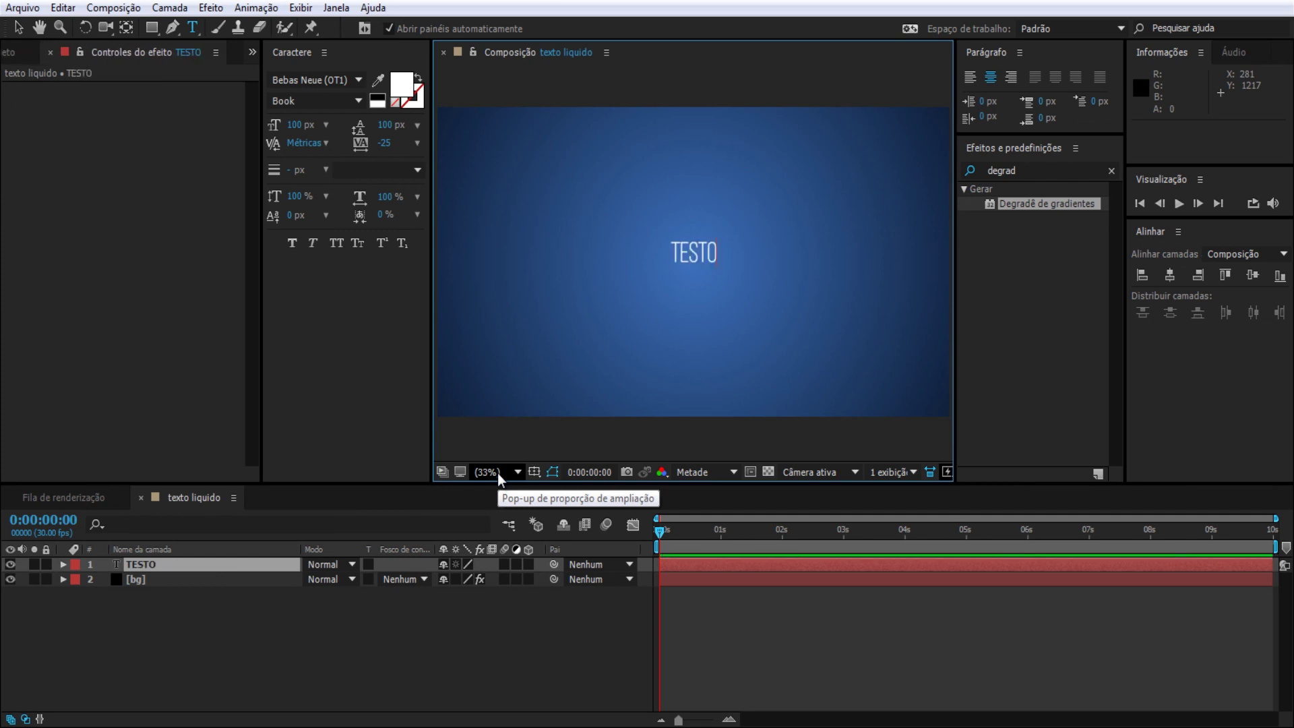
key("BackSpace")
key("BackSpace")
key("BackSpace")
type("XTO")
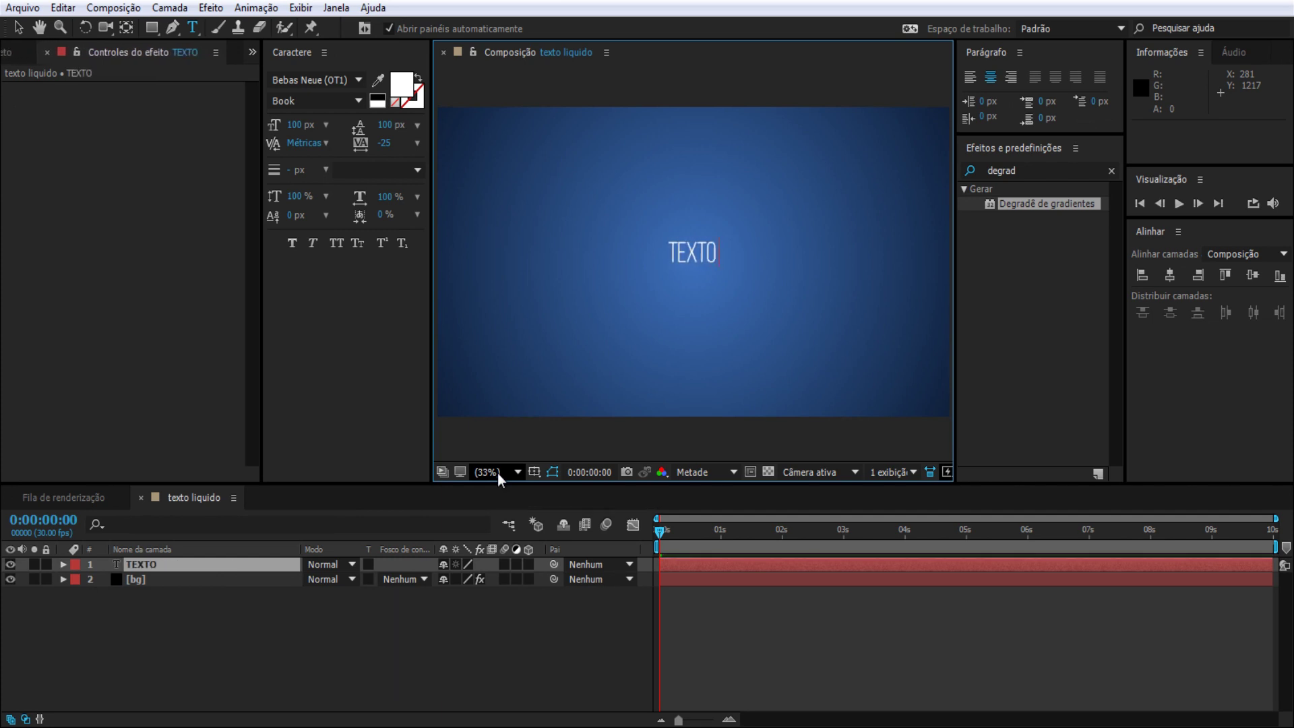
type(" LIQU")
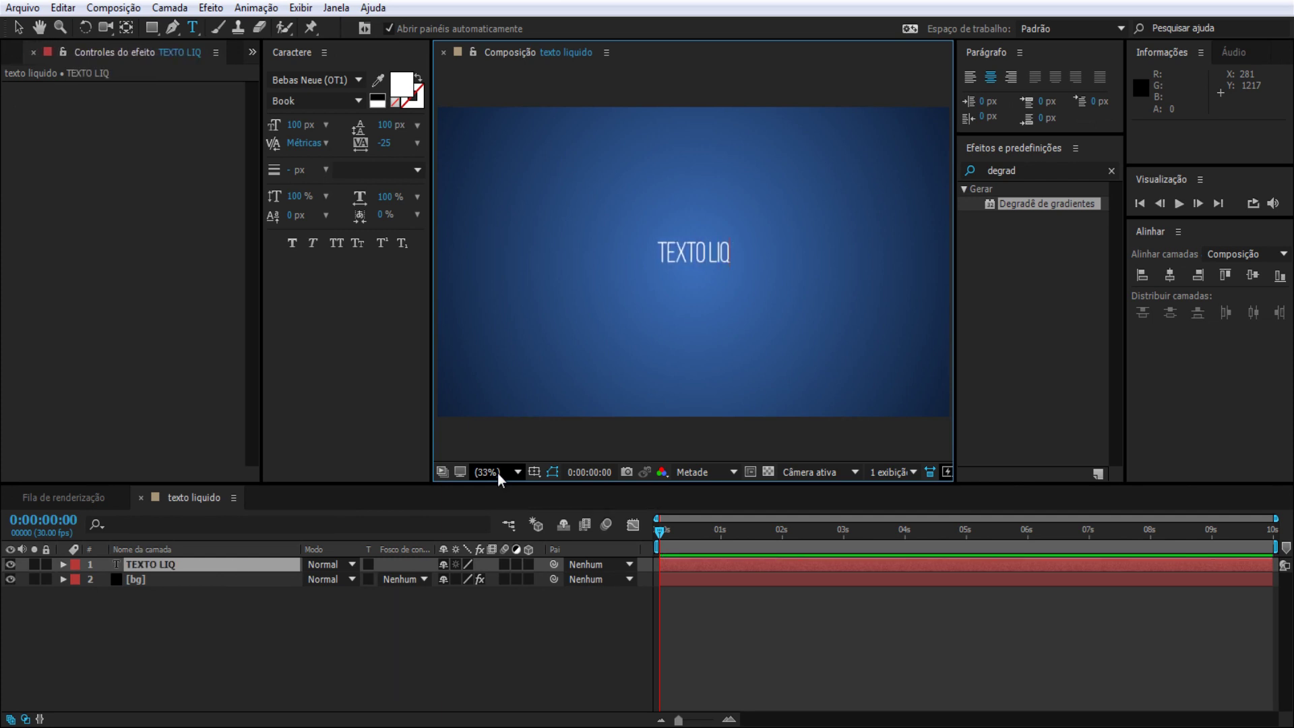
type("IDO")
key("Return")
type("T")
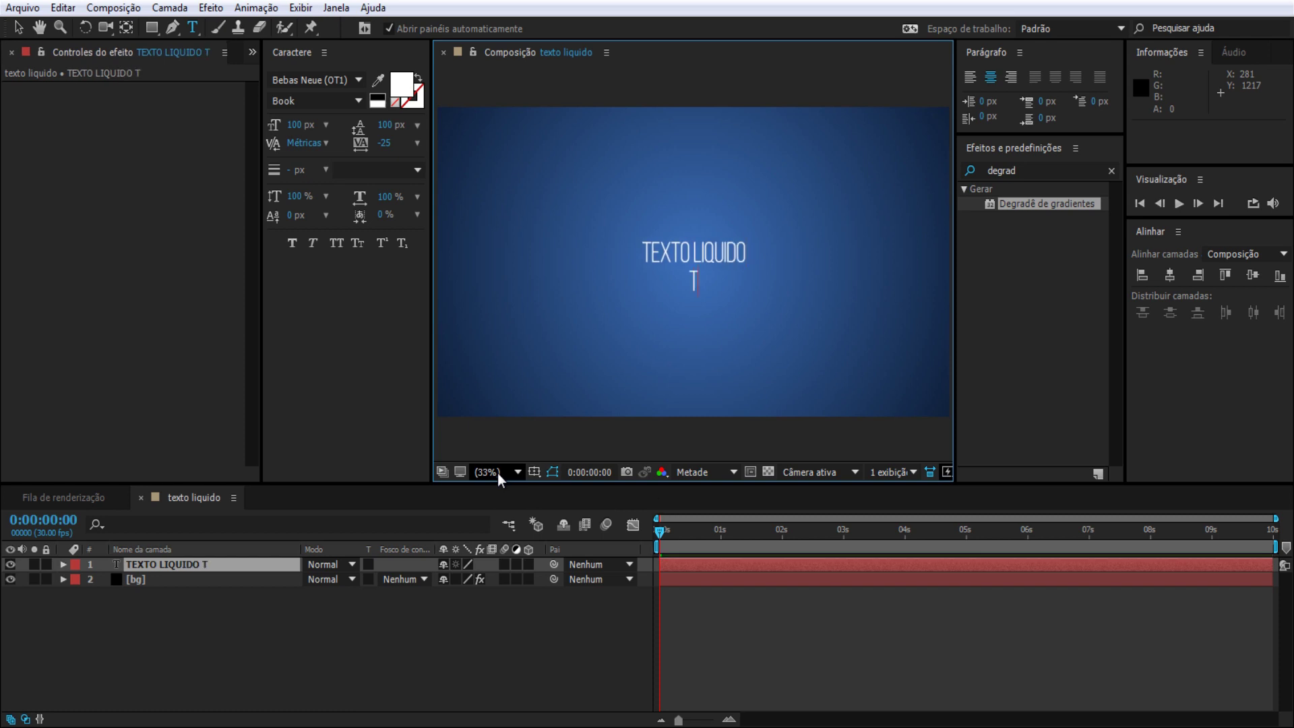
type("UTORIAL AFT")
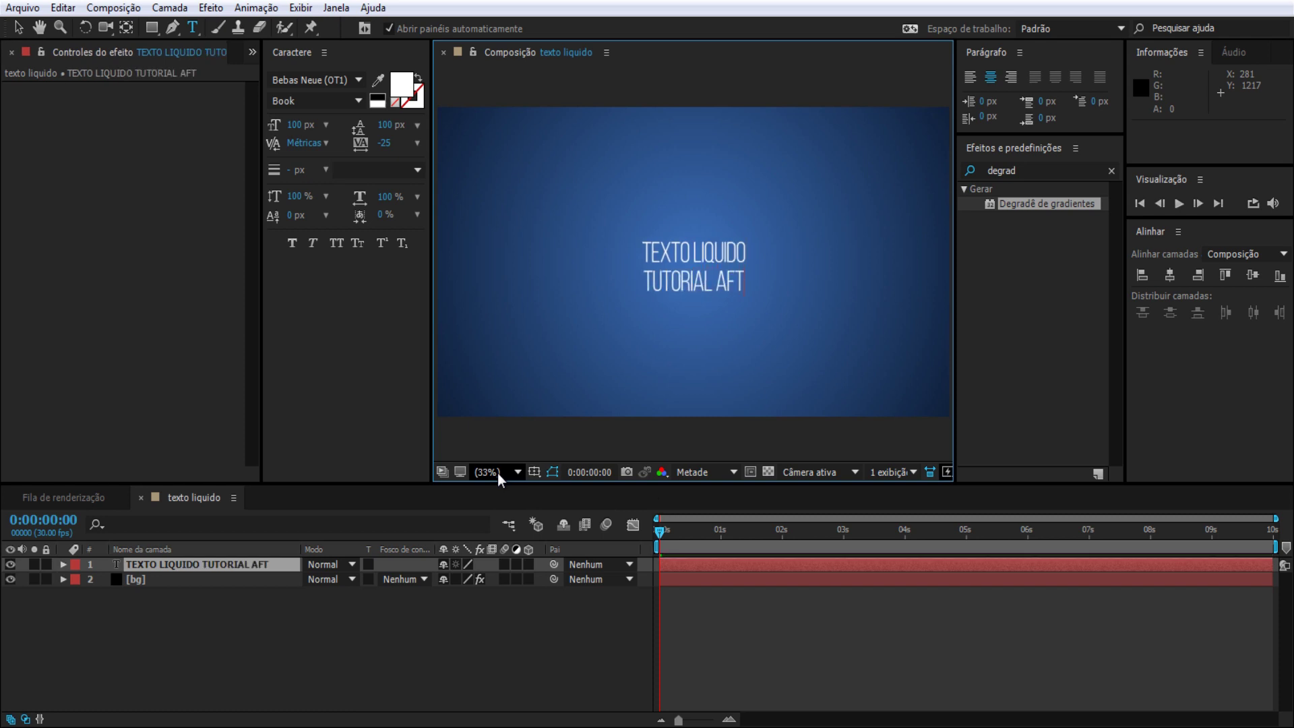
type("ER EFFECTS")
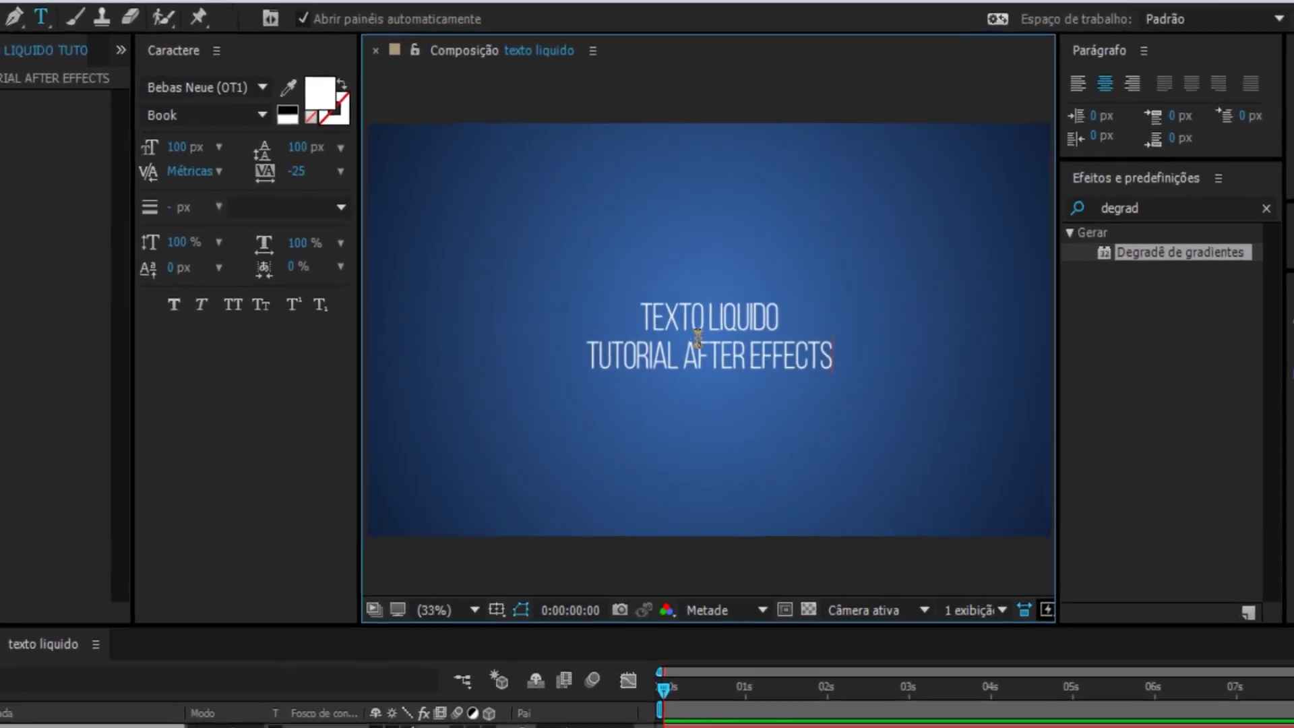
Step: Set the TEXTO LIQUIDO title line to 250 px Bebas Neue Regular
triple_click(697, 350)
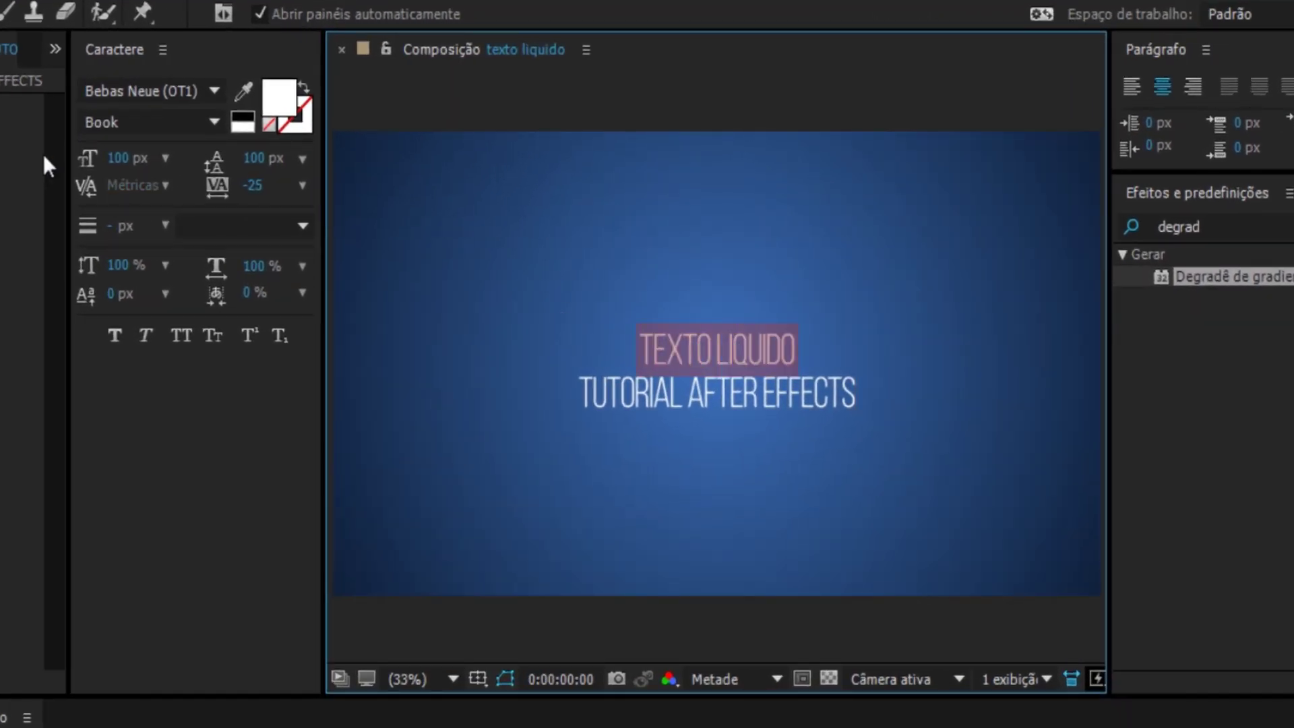
left_click(118, 158)
type("250")
key("Return")
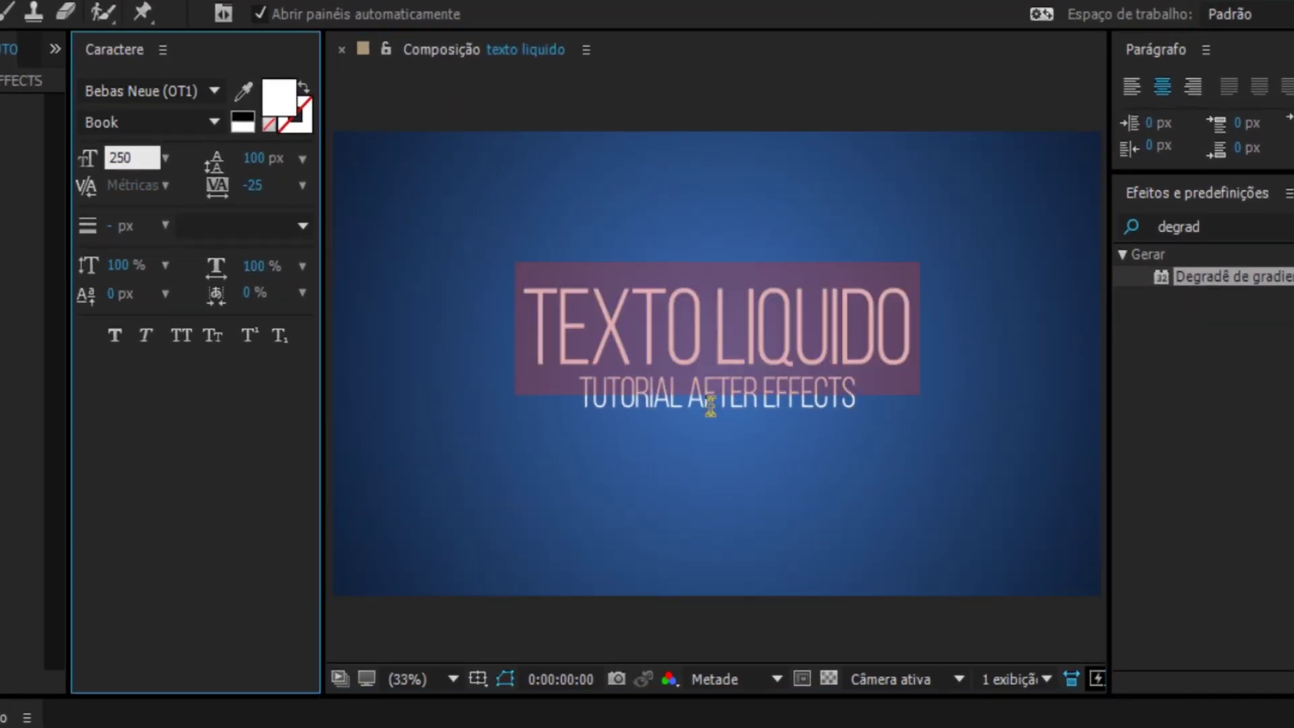
triple_click(705, 404)
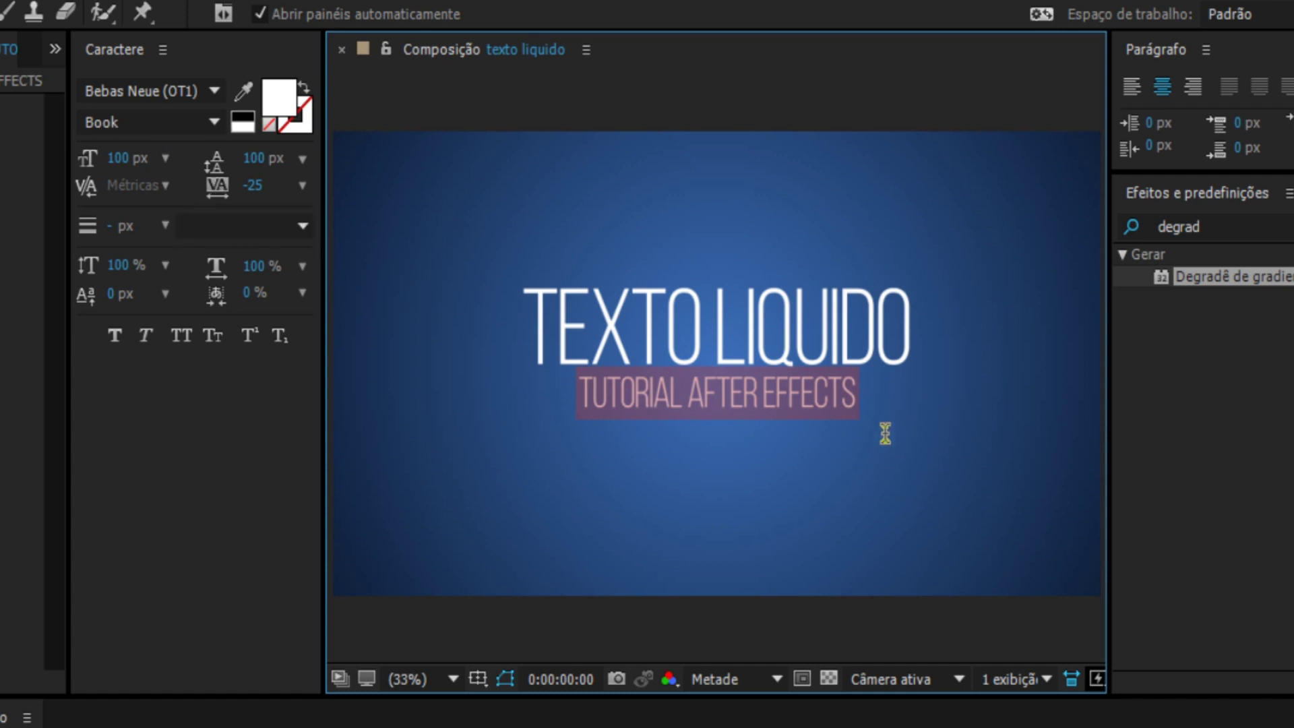
mouse_move(727, 347)
left_mouse_down()
mouse_move(673, 340)
mouse_move(917, 340)
left_mouse_up()
left_click(129, 81)
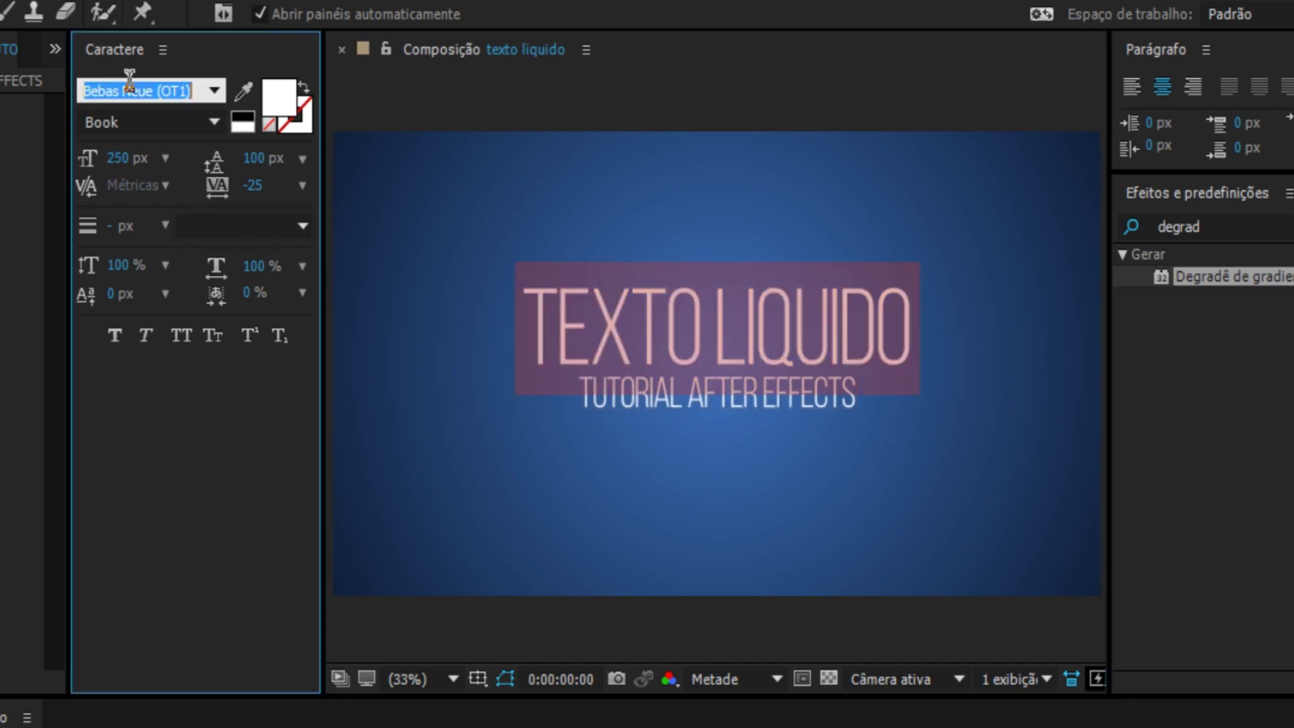
key("Down")
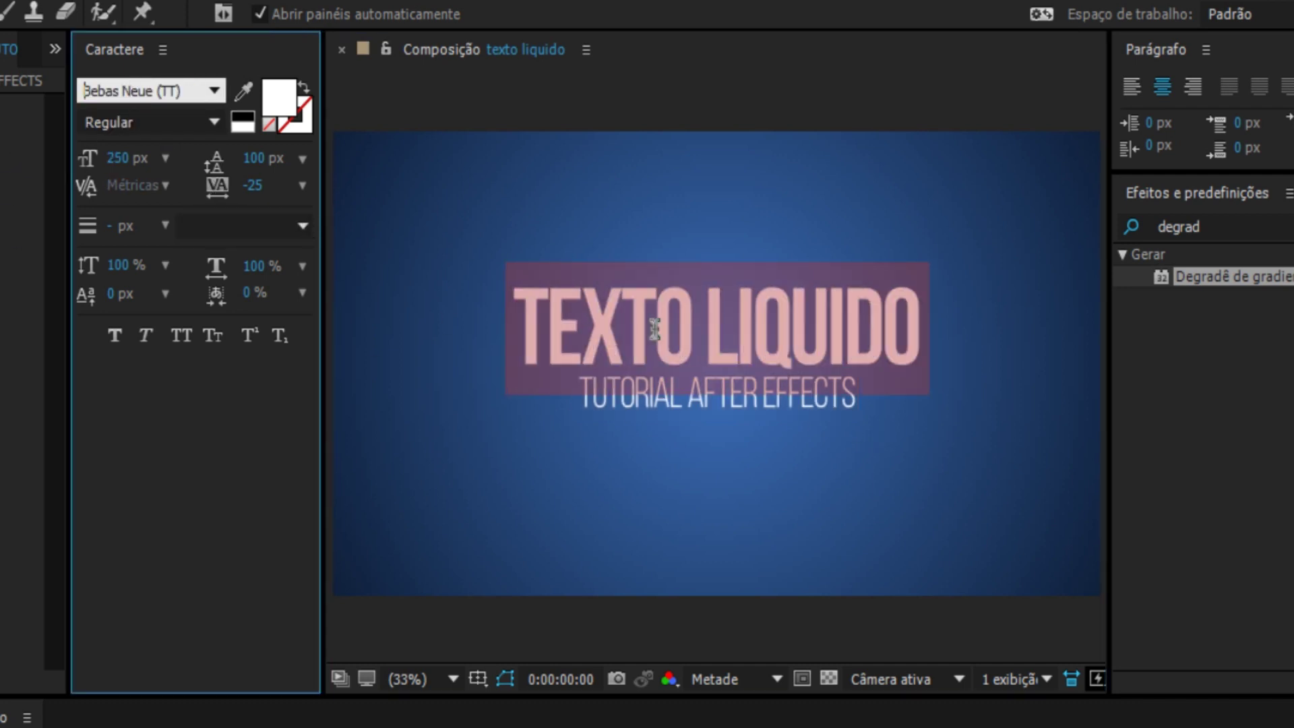
left_click(659, 326)
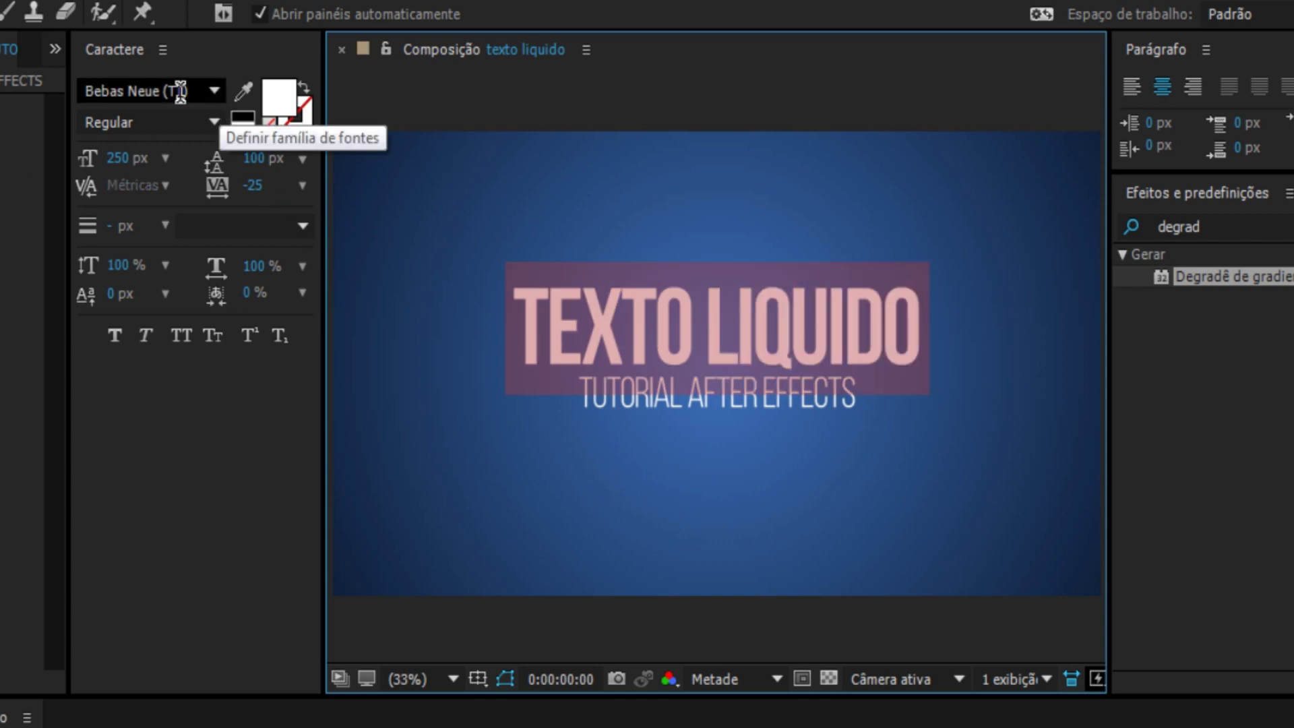
Step: Give both lines leading 100 and tracking -25, then centre the text layer horizontally
triple_click(733, 401)
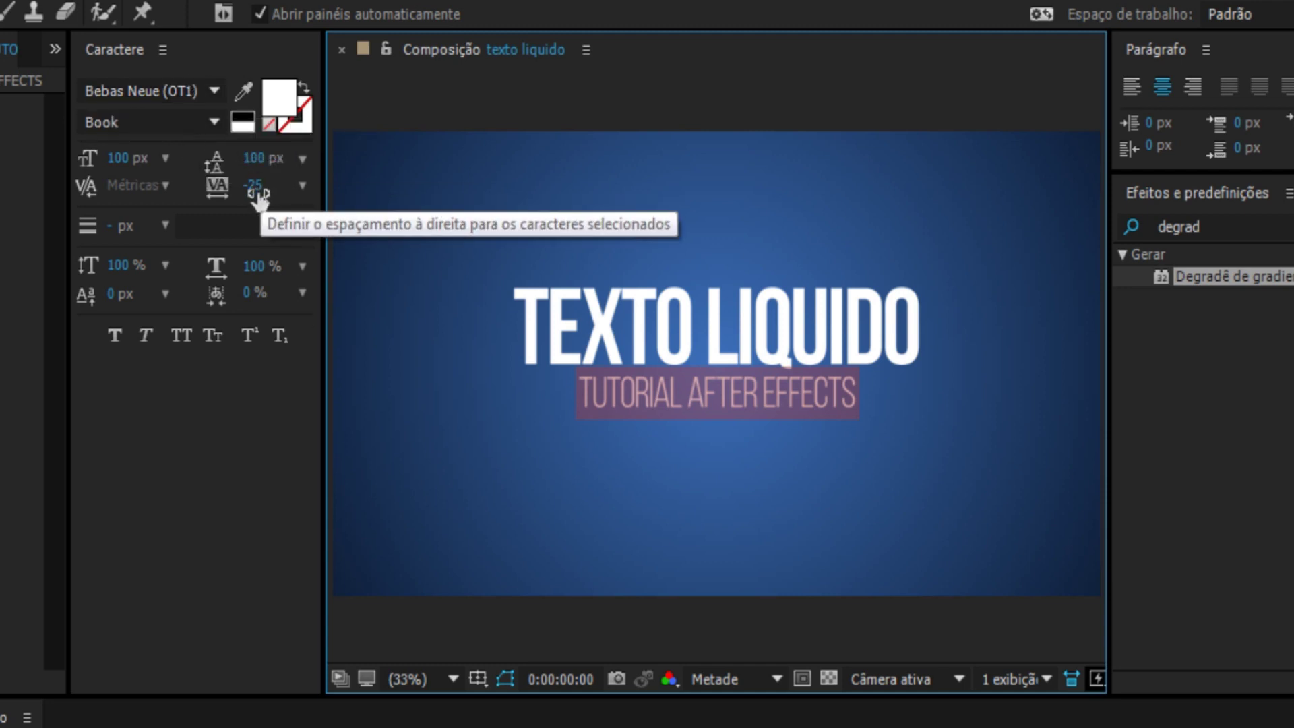
left_click(858, 402)
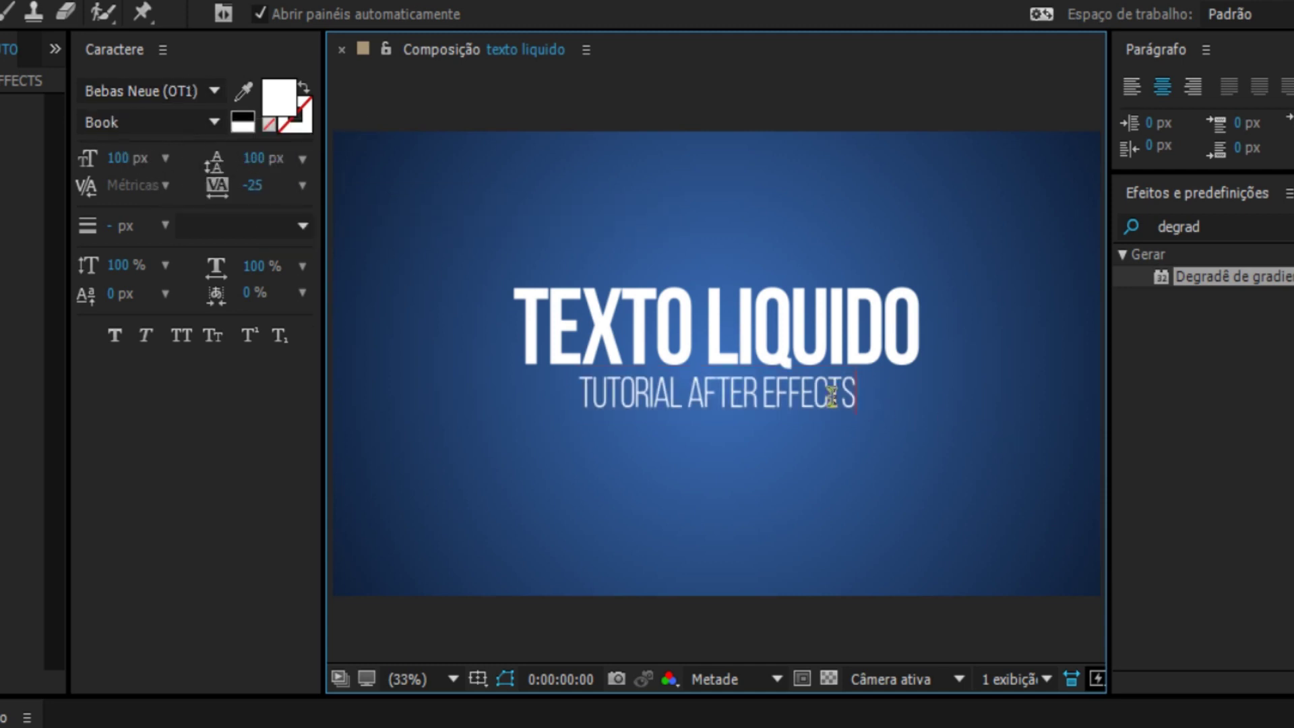
key("ctrl+a")
left_click(254, 157)
type("166")
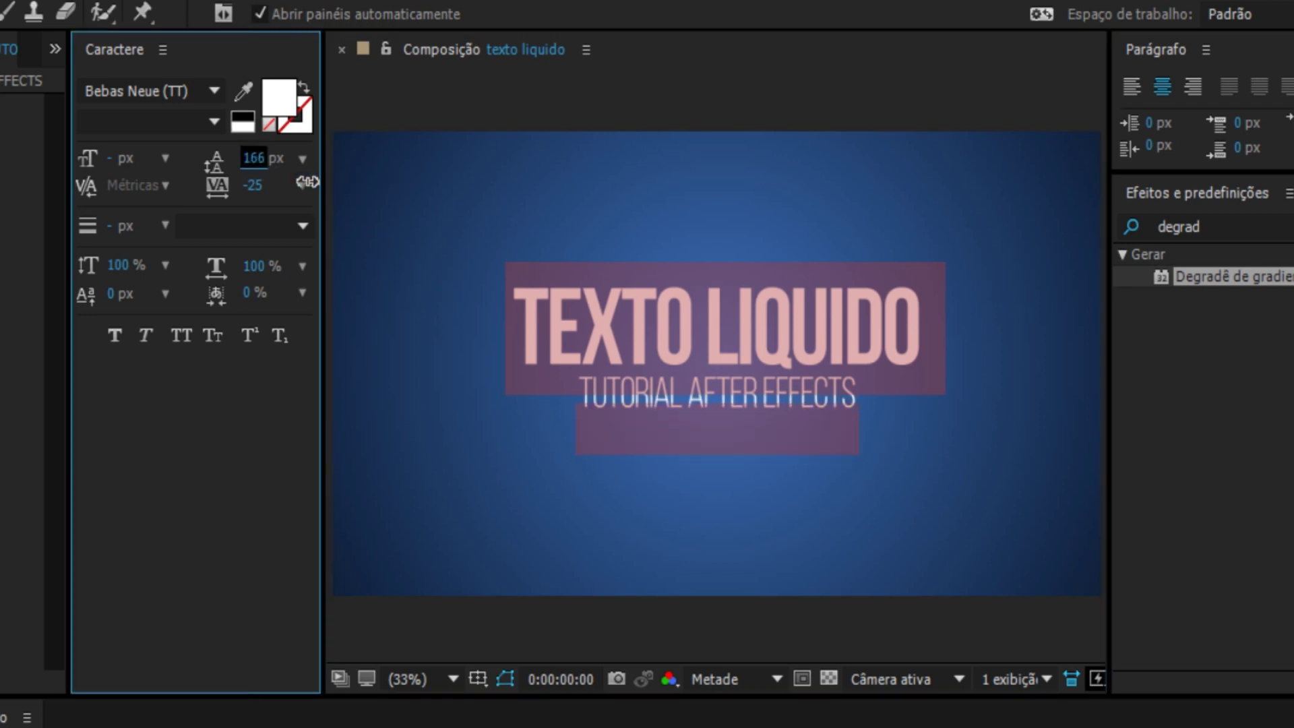
left_click_drag(307, 182, 546, 203)
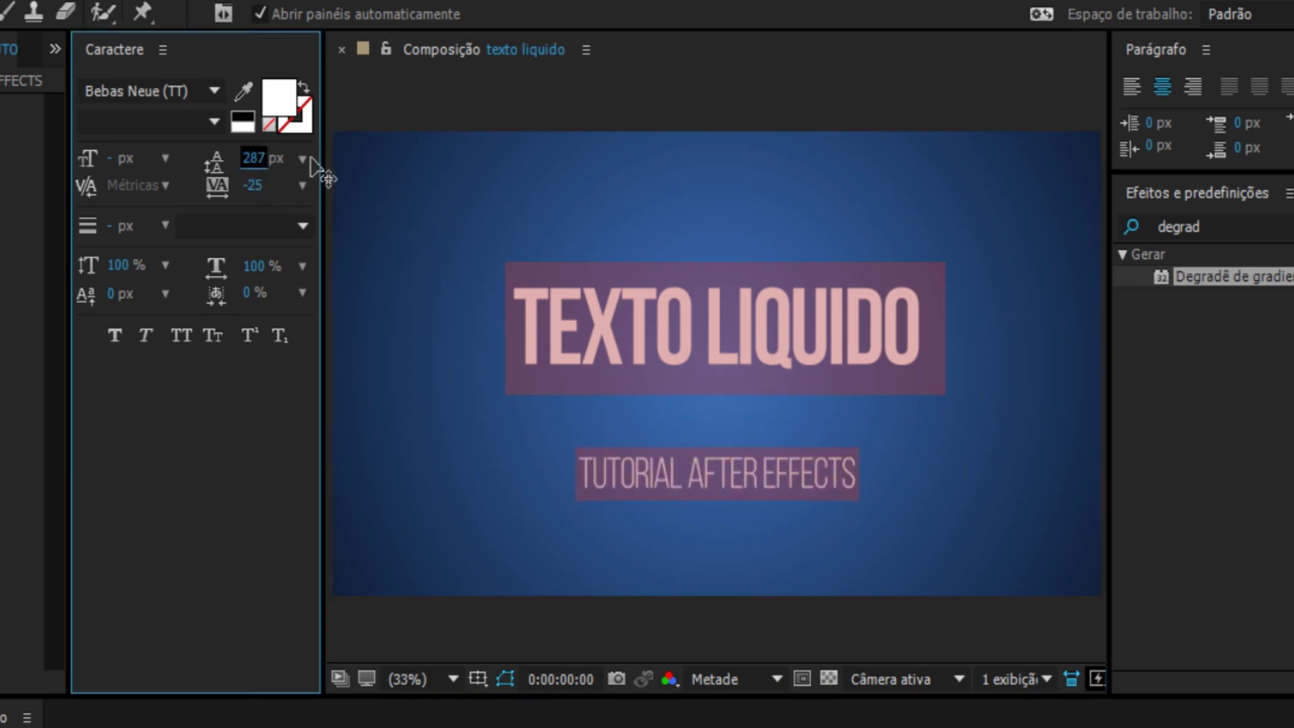
type("100")
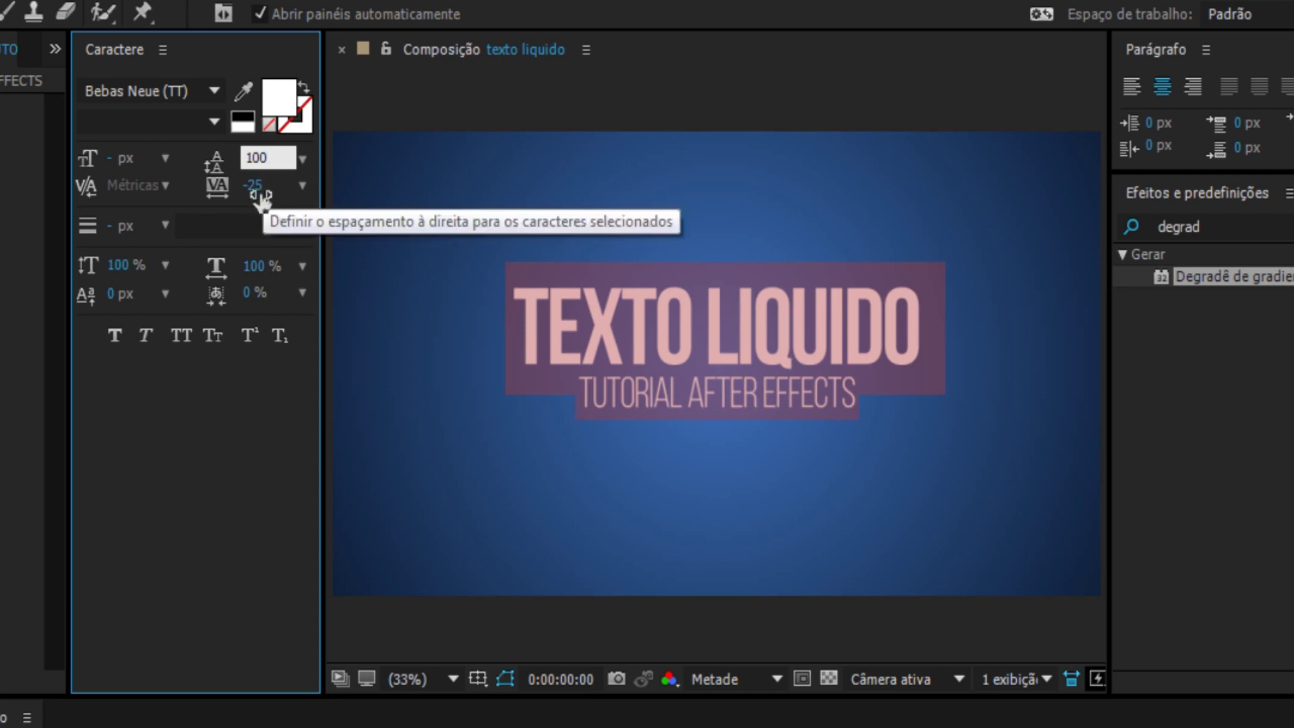
left_click_drag(254, 186, 665, 217)
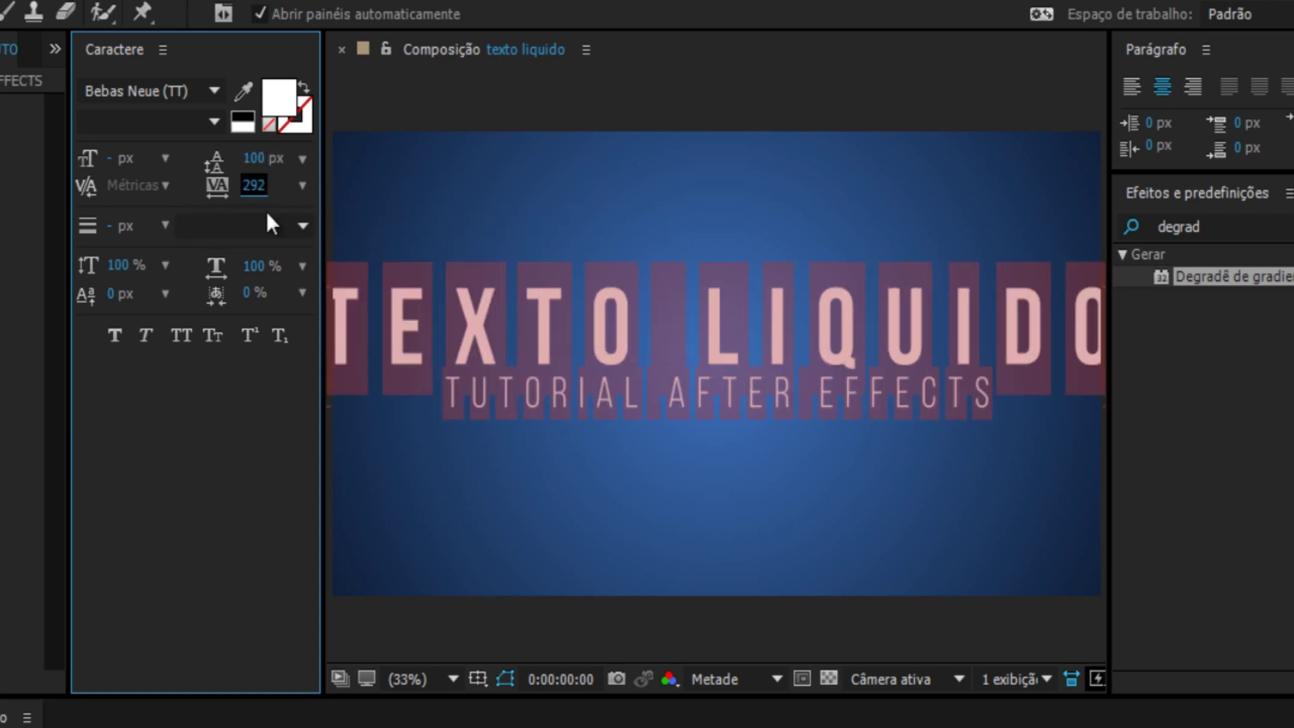
left_click(253, 185)
type("-25")
key("Return")
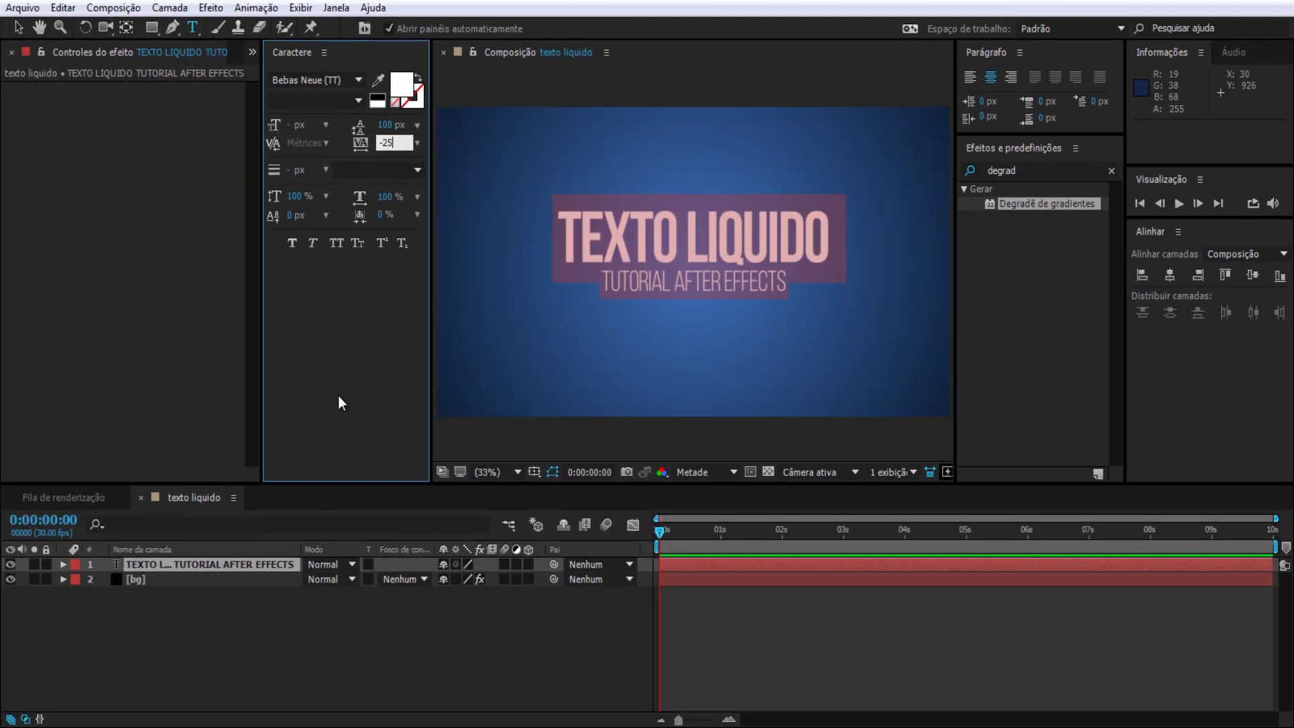
left_click(176, 564)
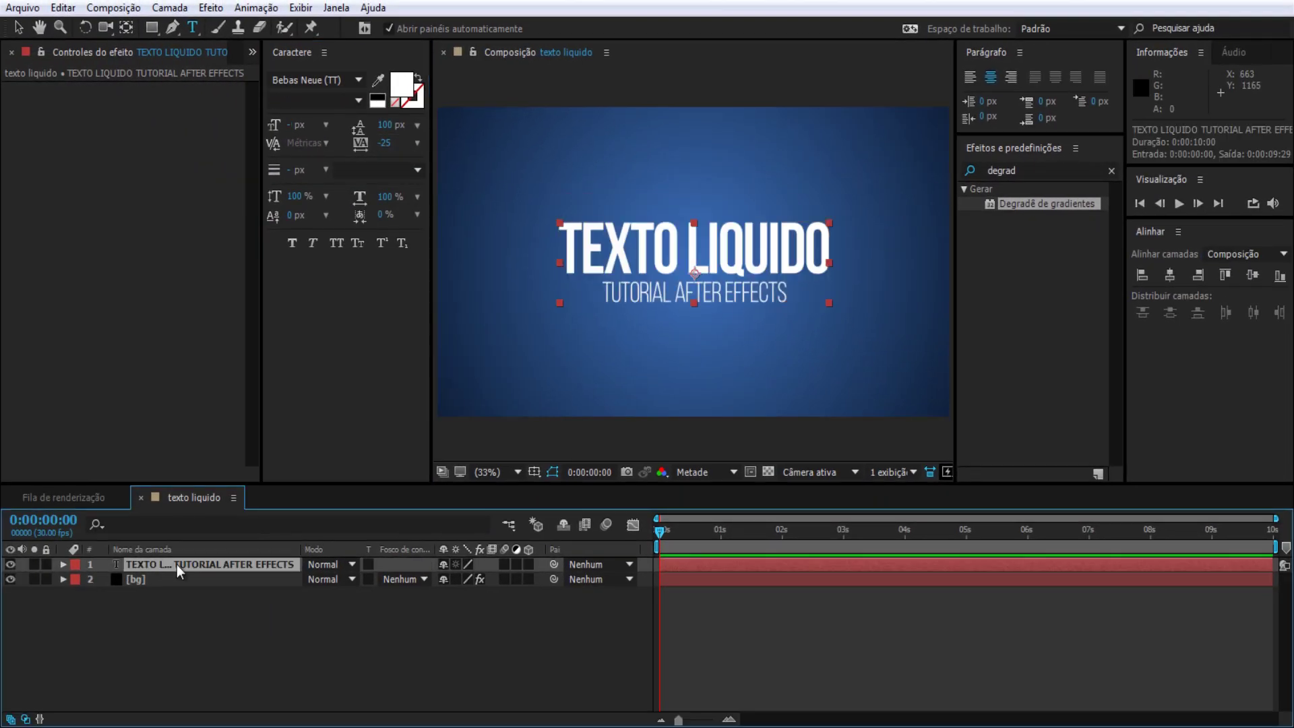
left_click(1170, 276)
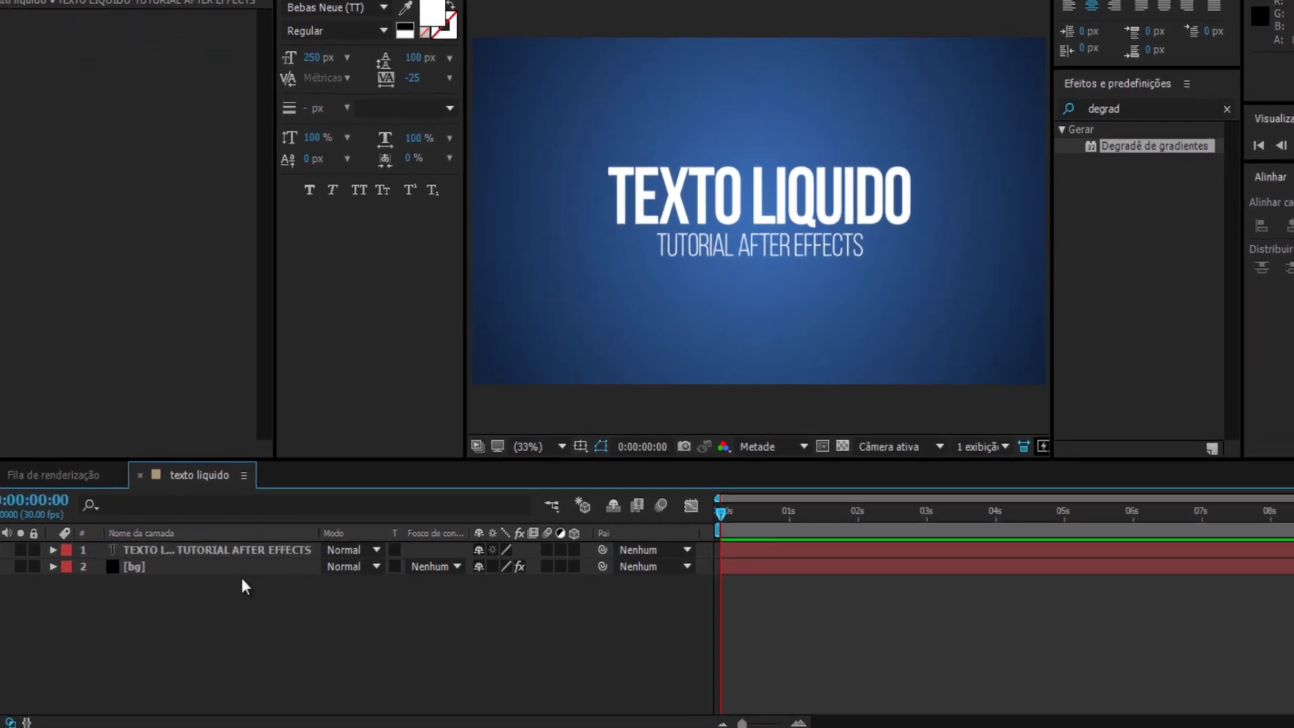
Step: Add a shape layer and draw a four-point Pen rectangle covering the lower frame
right_click(236, 625)
mouse_move(297, 396)
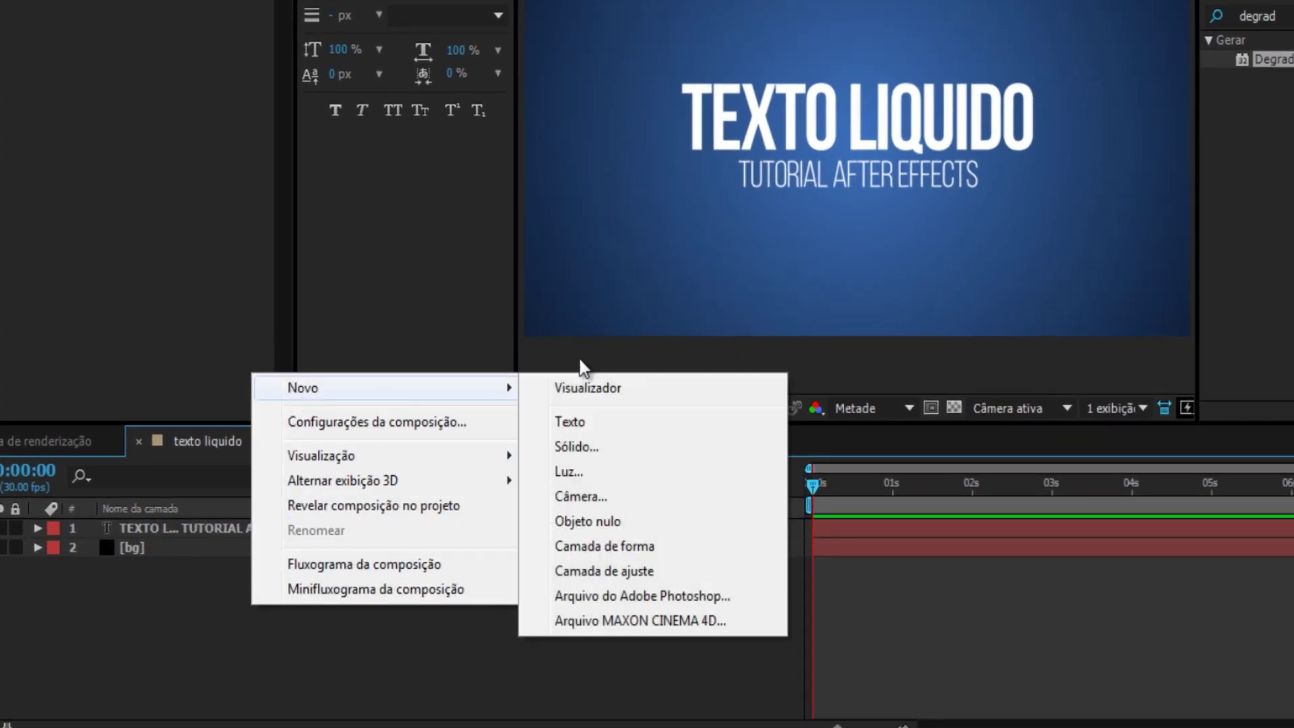
left_click(600, 556)
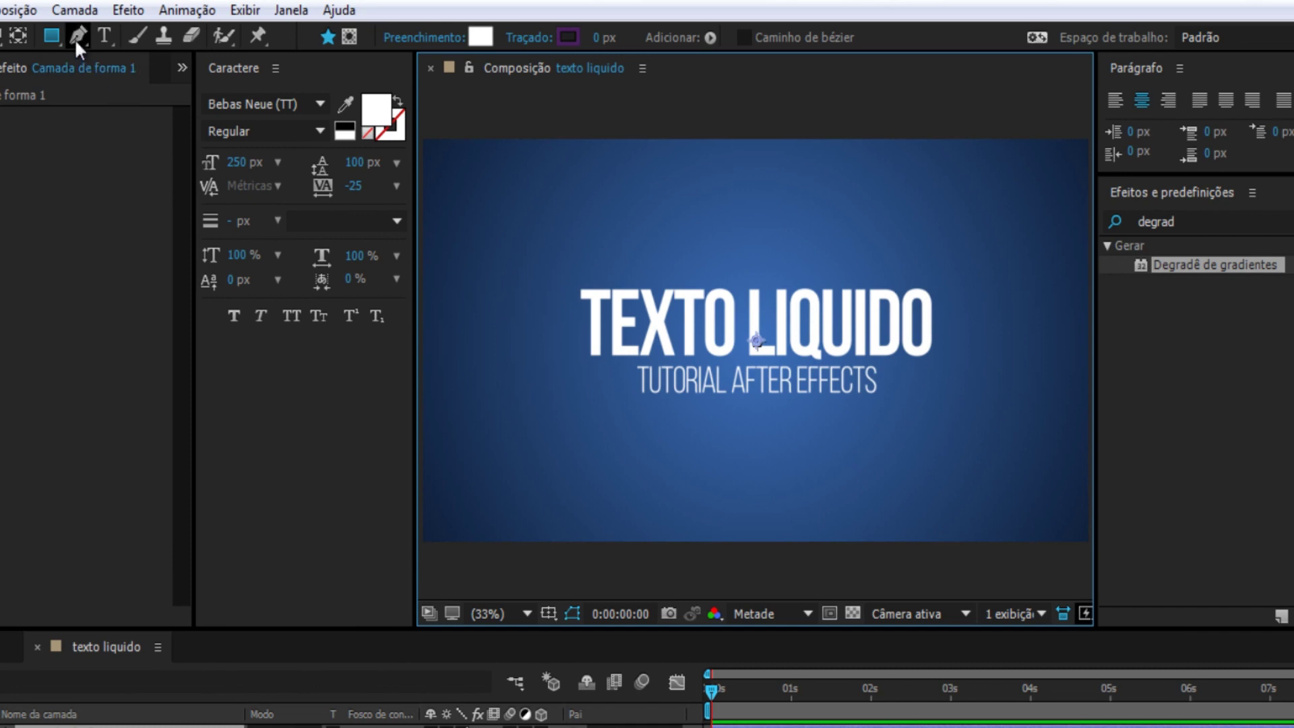
left_click(75, 37)
key("comma")
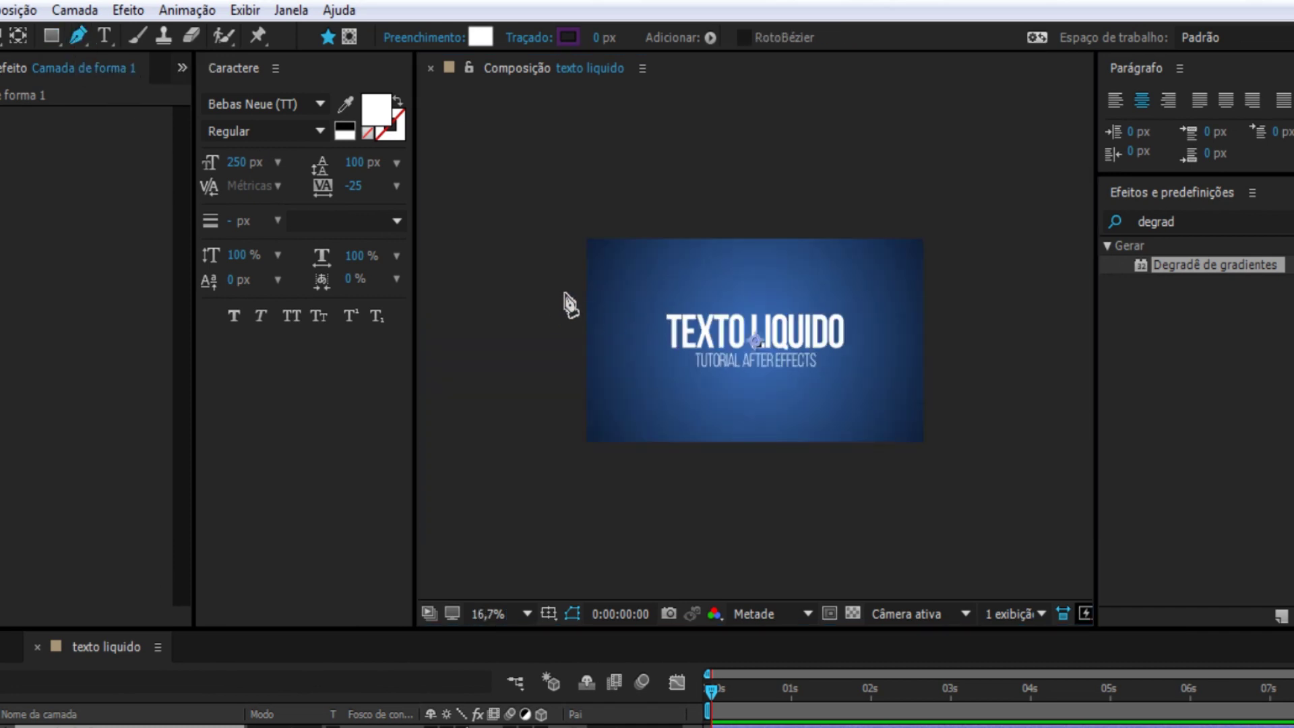
left_click(564, 292)
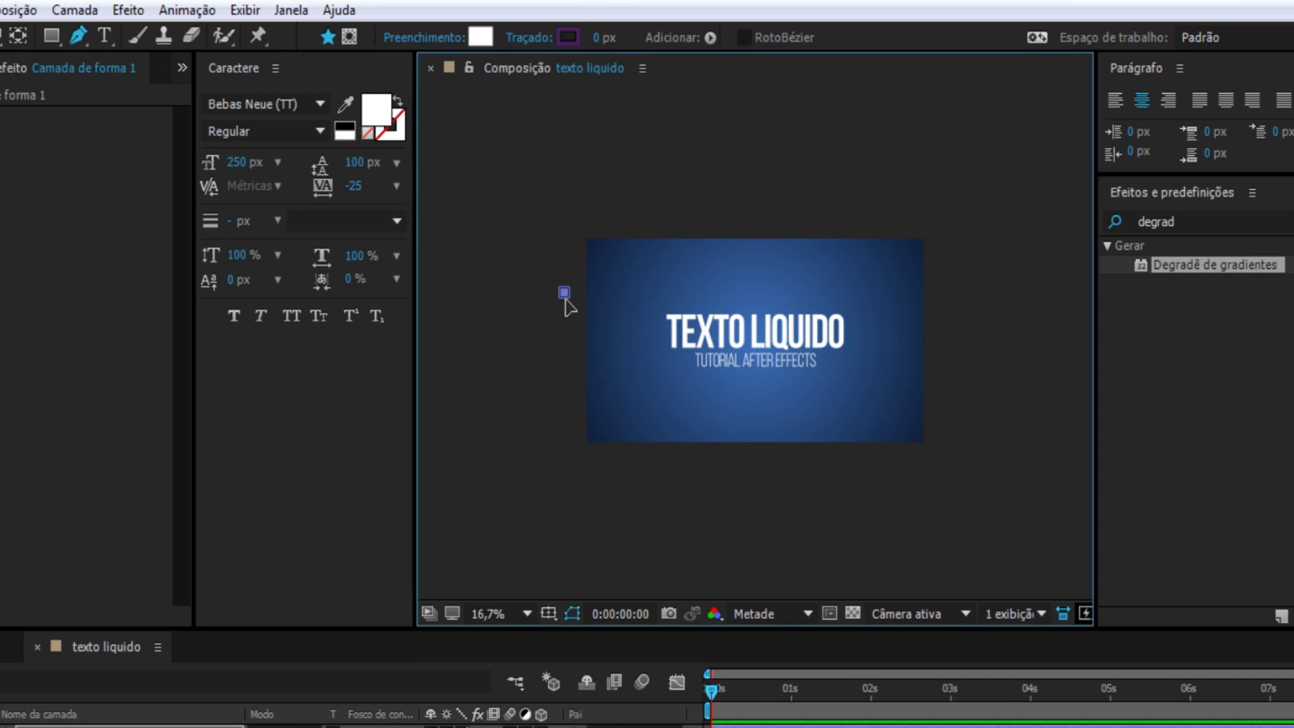
left_click(945, 292)
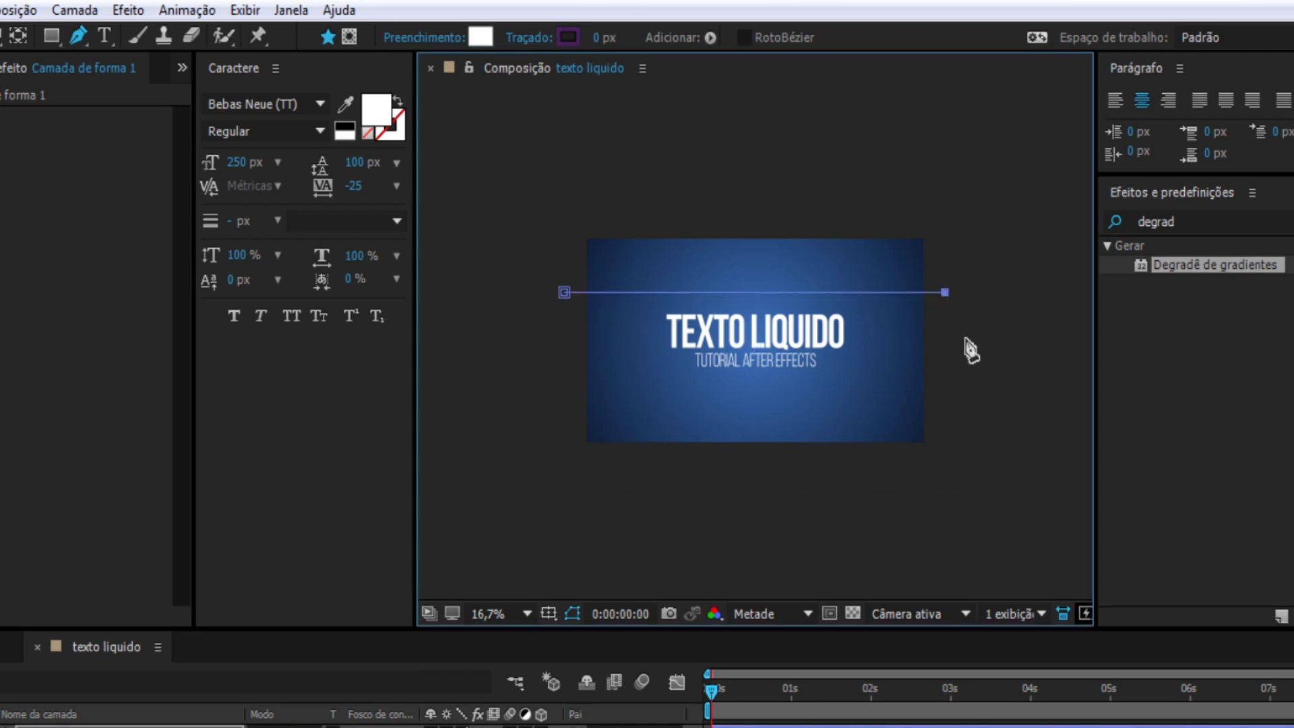
left_click(946, 472)
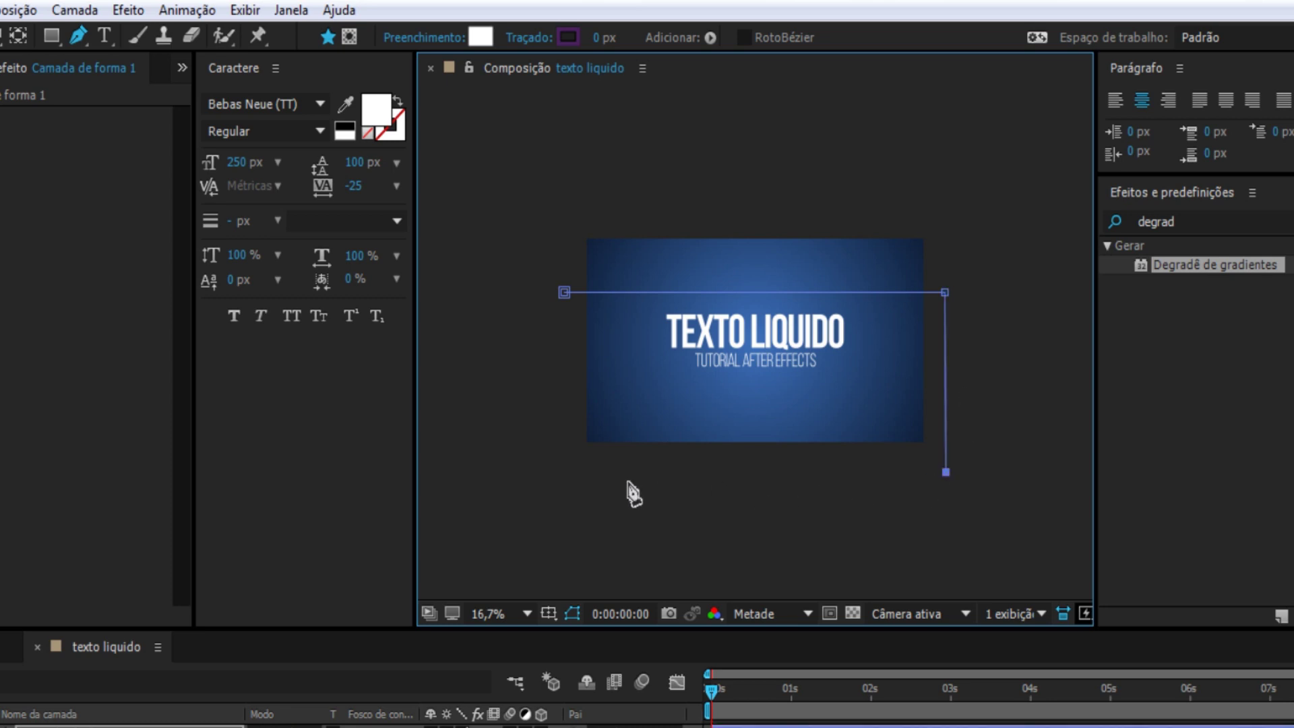
left_click(556, 472)
left_click(563, 292)
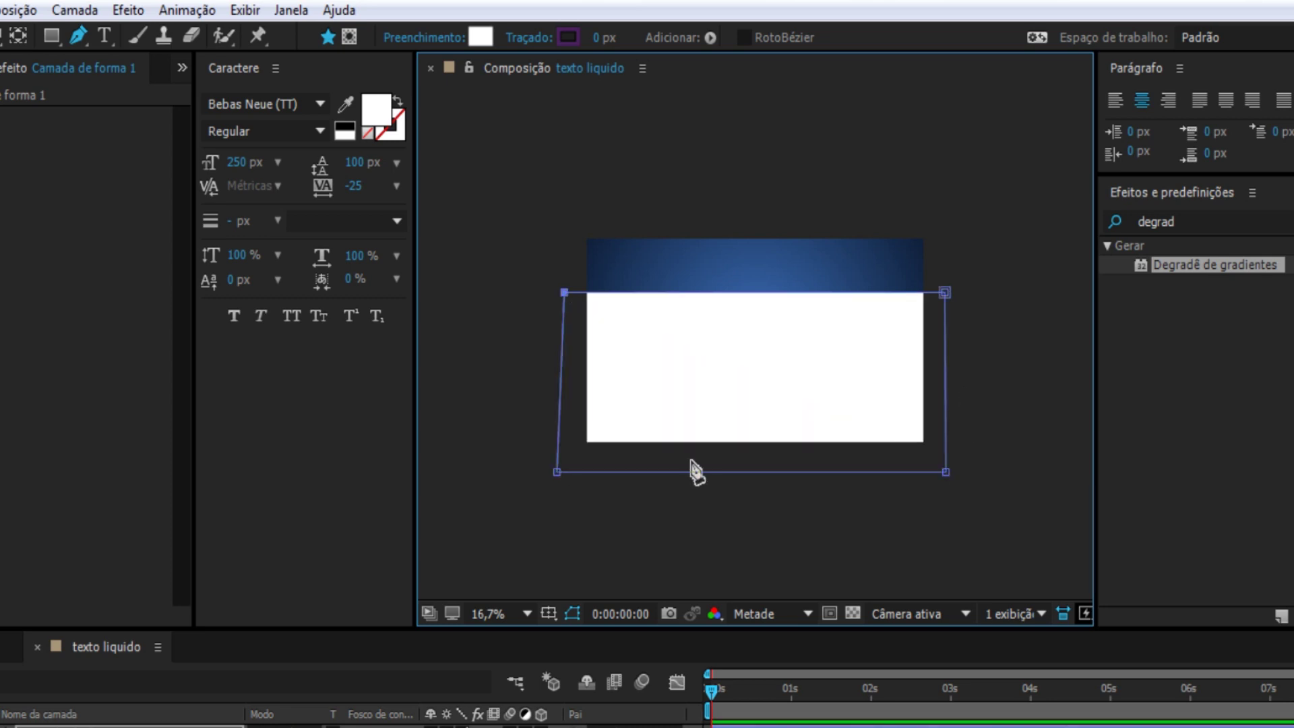
Step: Rename the new shape layer to 'onda 1'
key("period")
key("comma")
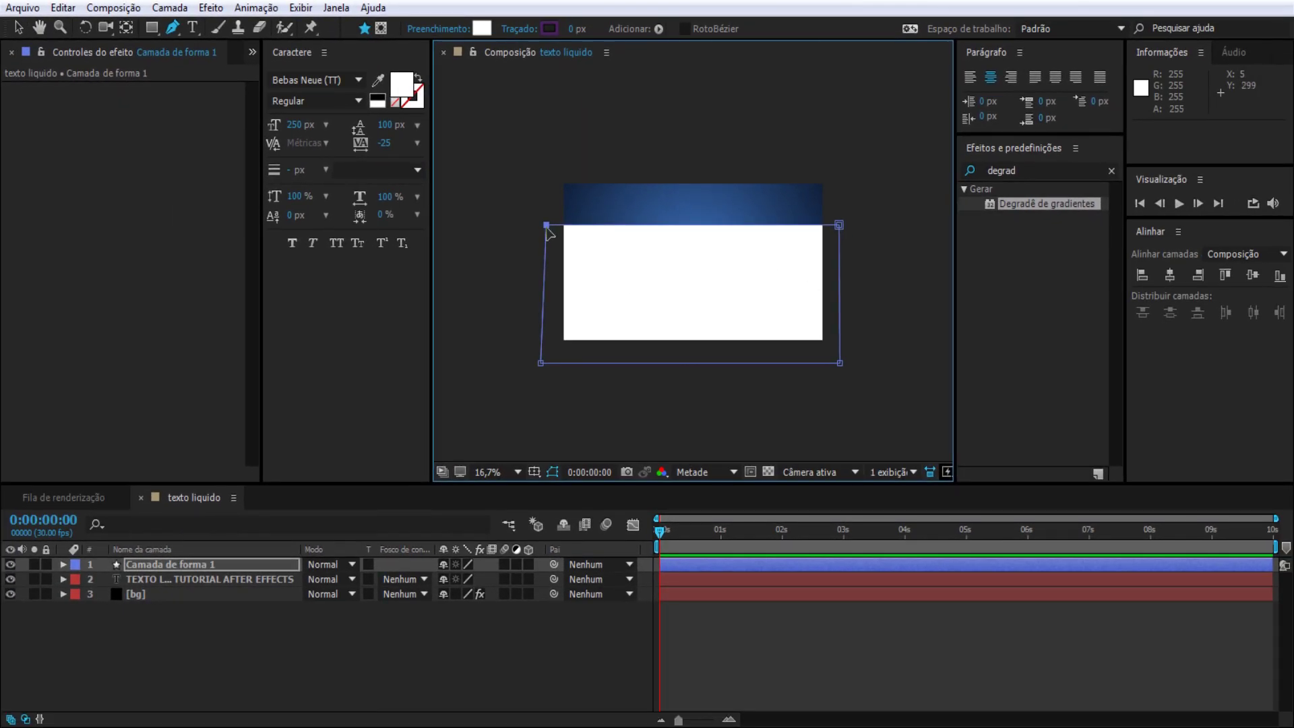
key("period")
key("period")
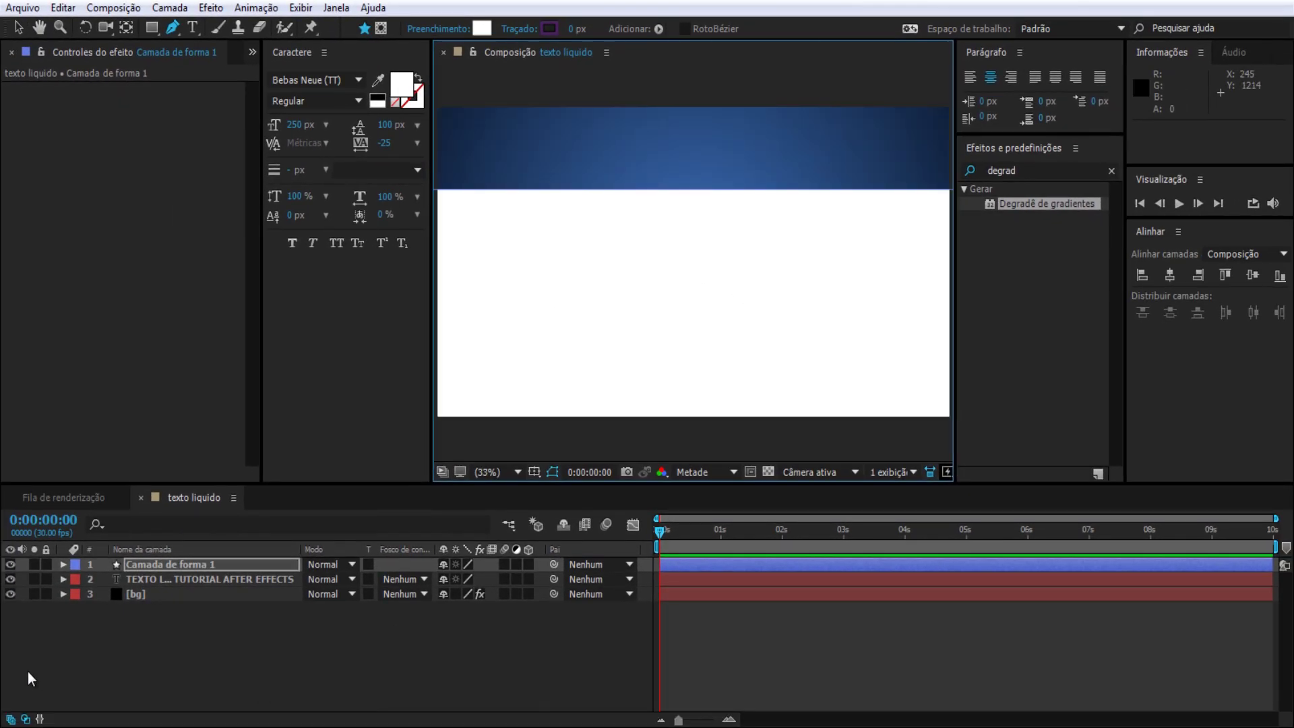
right_click(169, 564)
left_click(232, 716)
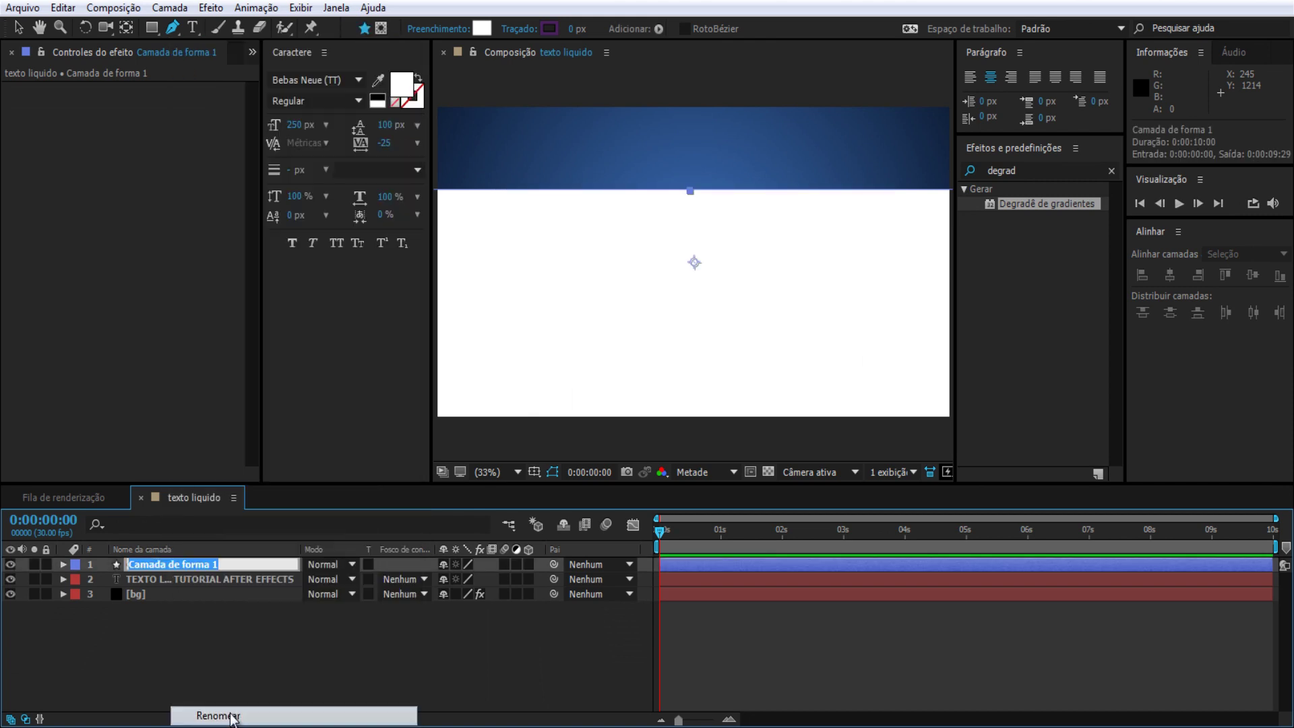
type("ob")
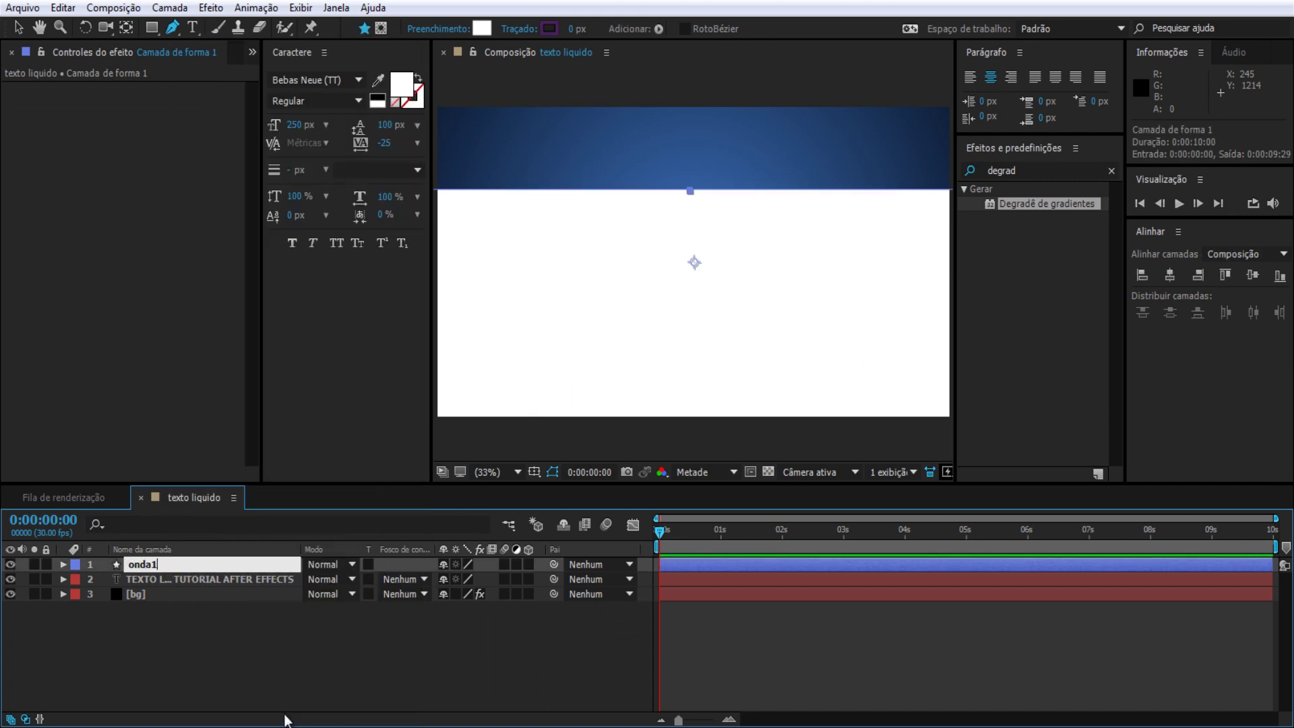
key("Return")
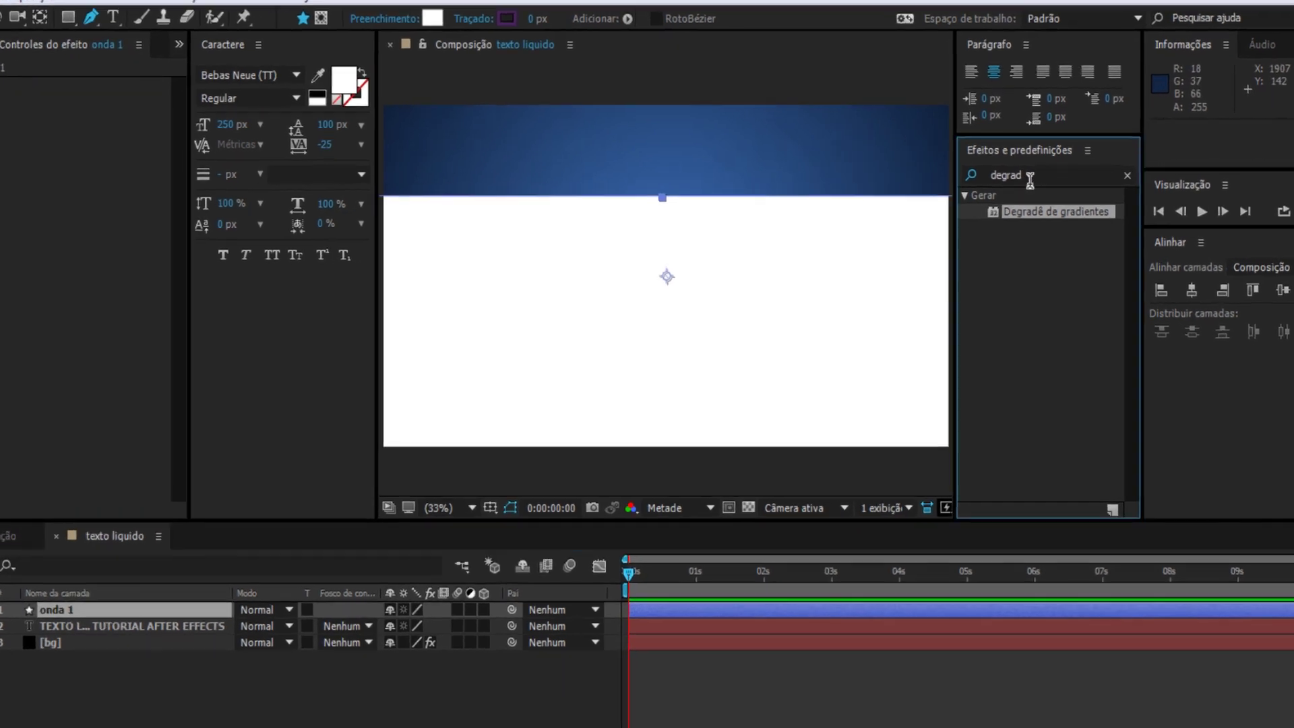
Step: Apply the Distorção de onda effect to onda 1 and preview its motion
left_click(1018, 168)
double_click(1038, 183)
type("o")
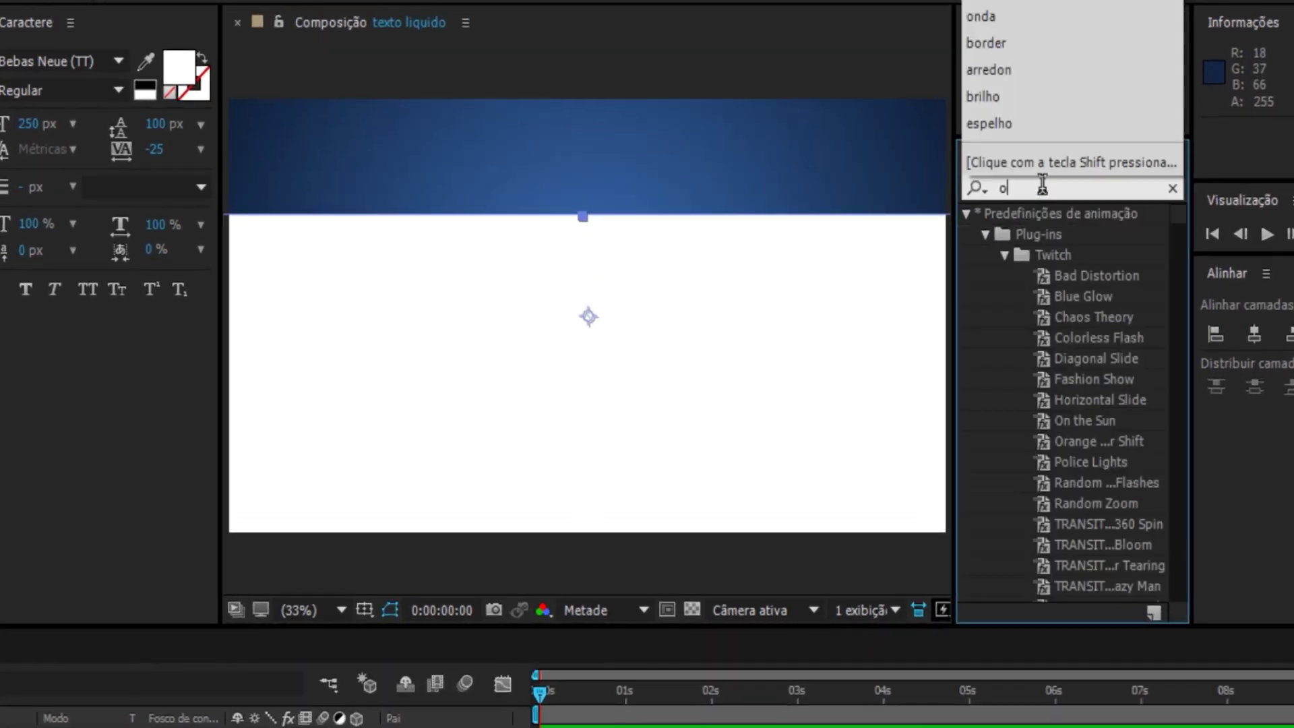
type("bda")
key("BackSpace")
key("BackSpace")
type("nda")
key("Return")
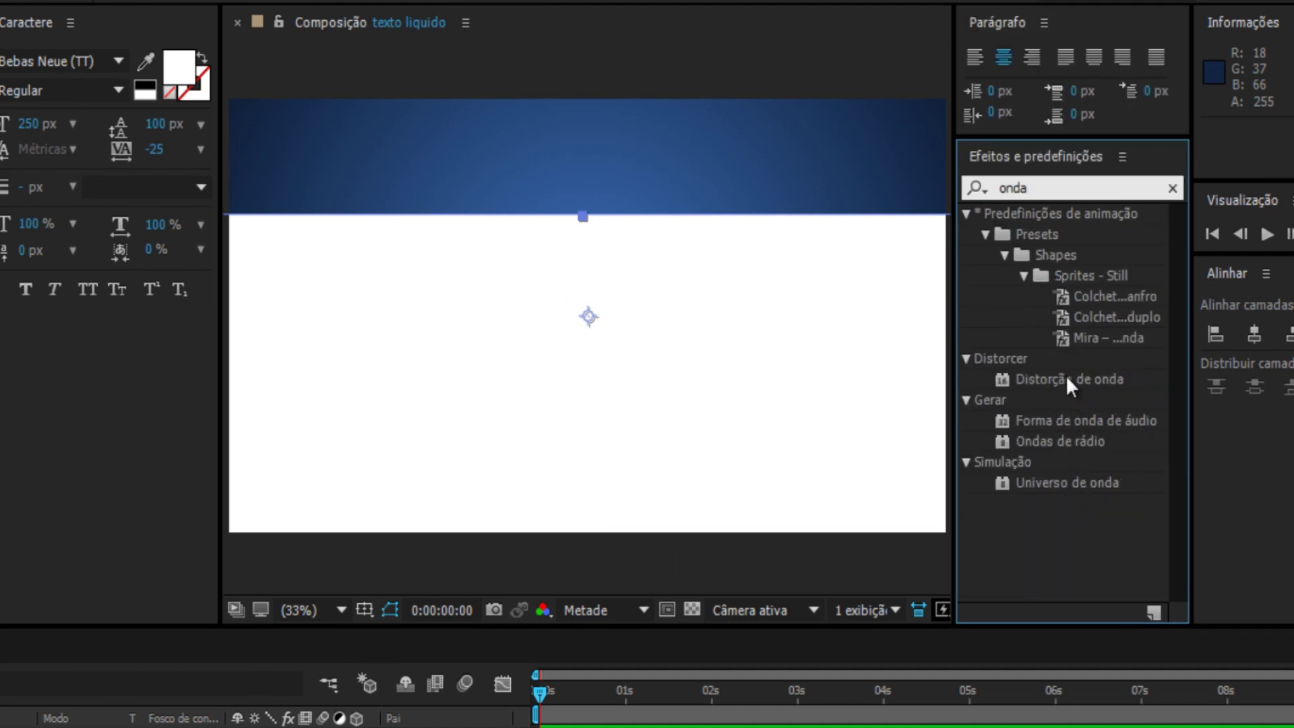
mouse_move(1066, 374)
left_mouse_down()
mouse_move(227, 533)
mouse_move(176, 568)
left_mouse_up()
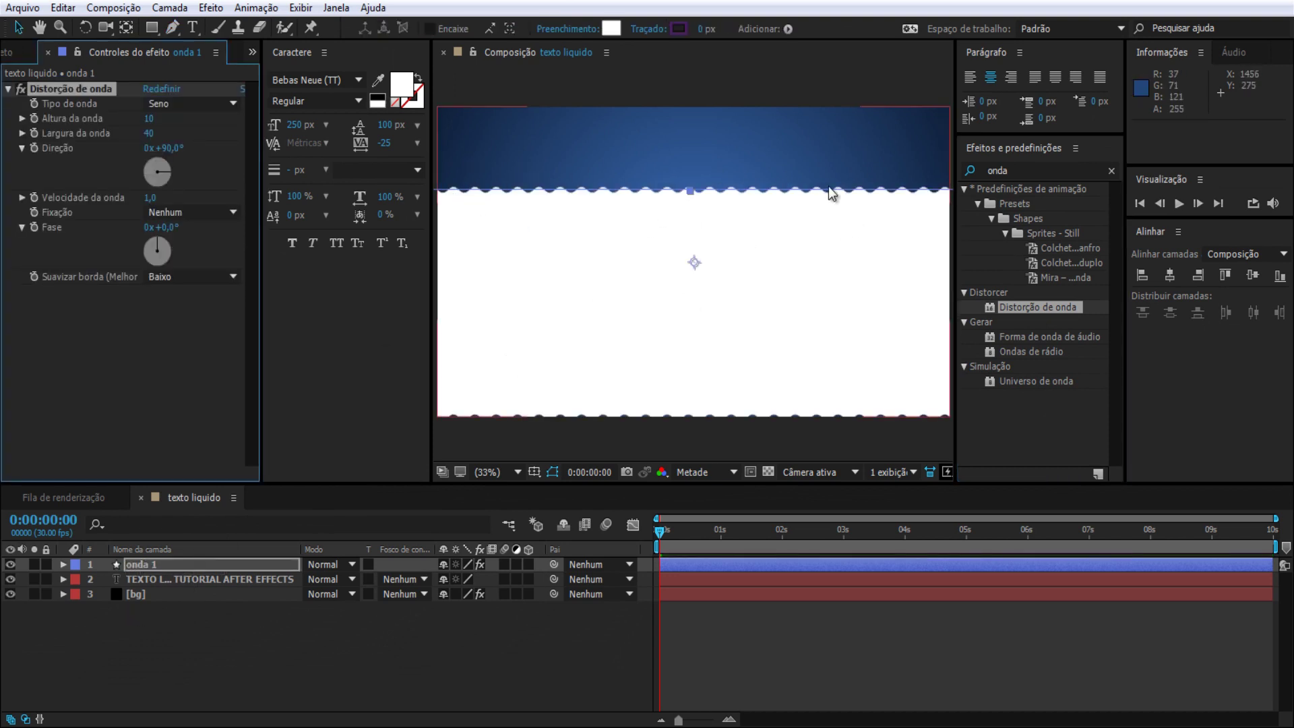
left_click(683, 534)
mouse_move(702, 532)
left_mouse_down()
mouse_move(684, 532)
mouse_move(817, 570)
left_mouse_up()
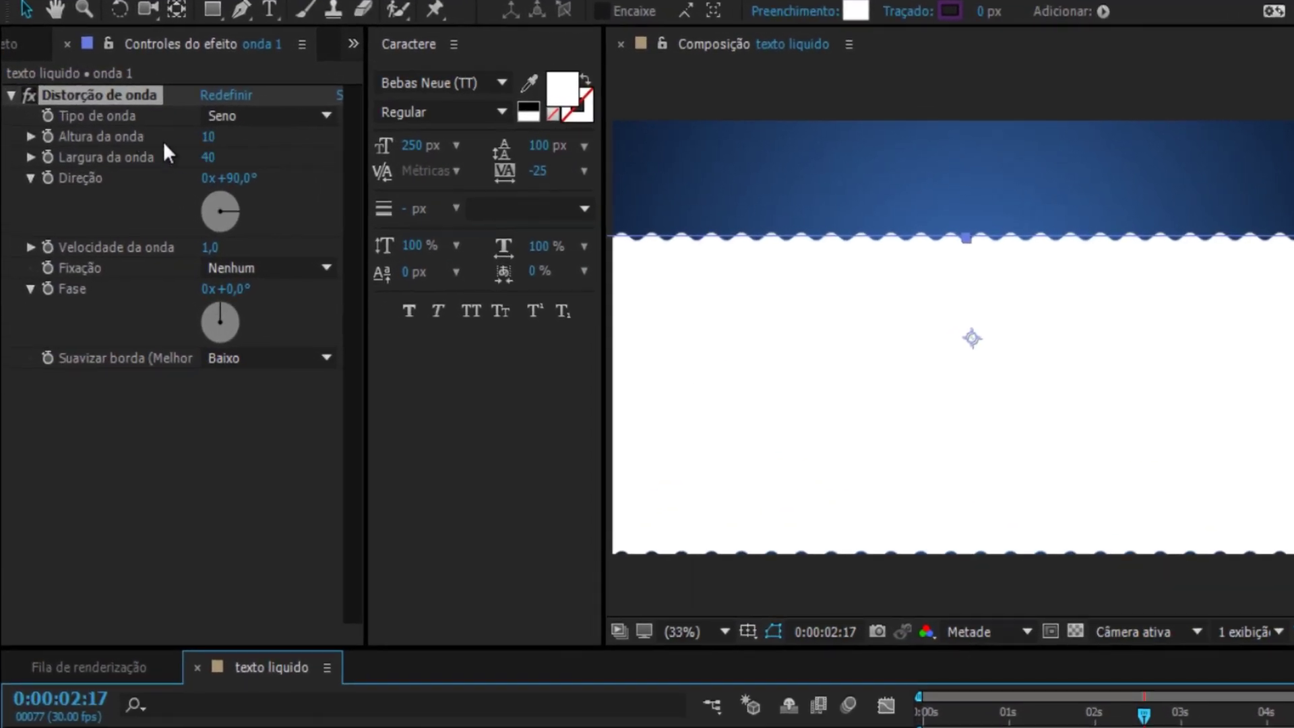
Step: Set the wave height to 40 and the wave width to 400
left_click(206, 138)
type("4")
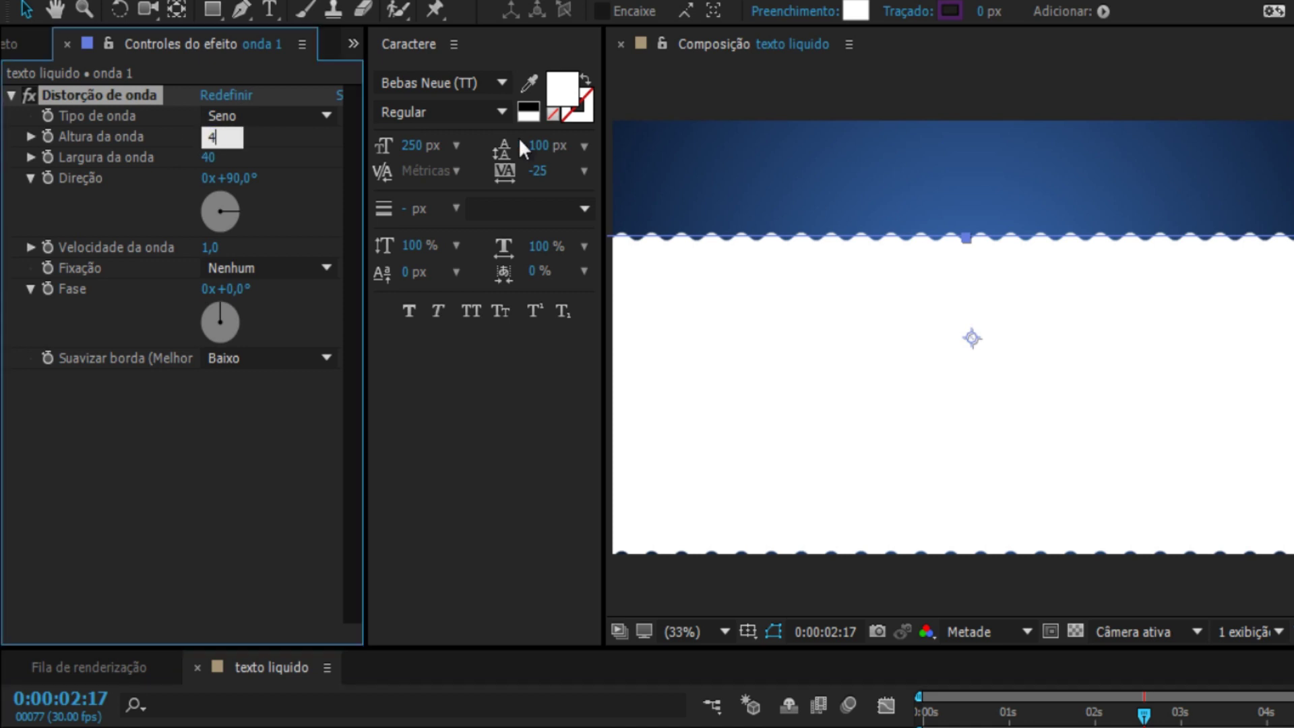
type("0")
key("Return")
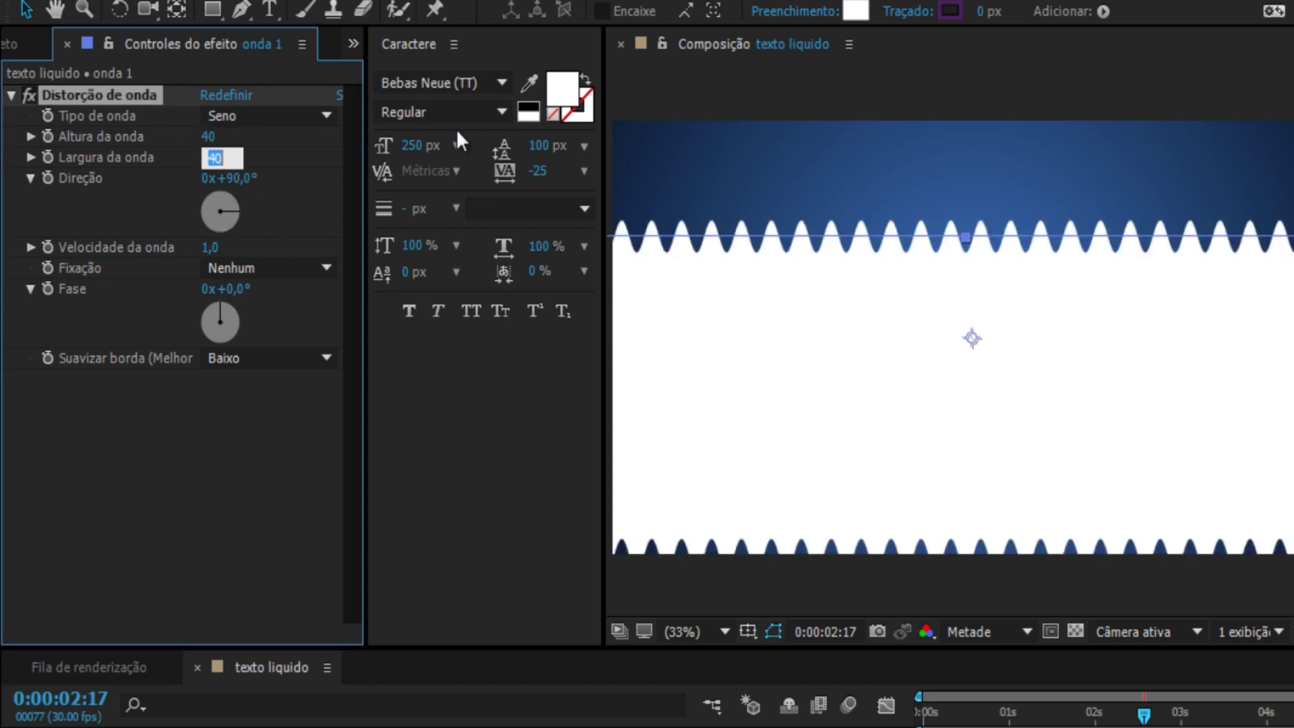
type("400")
key("Return")
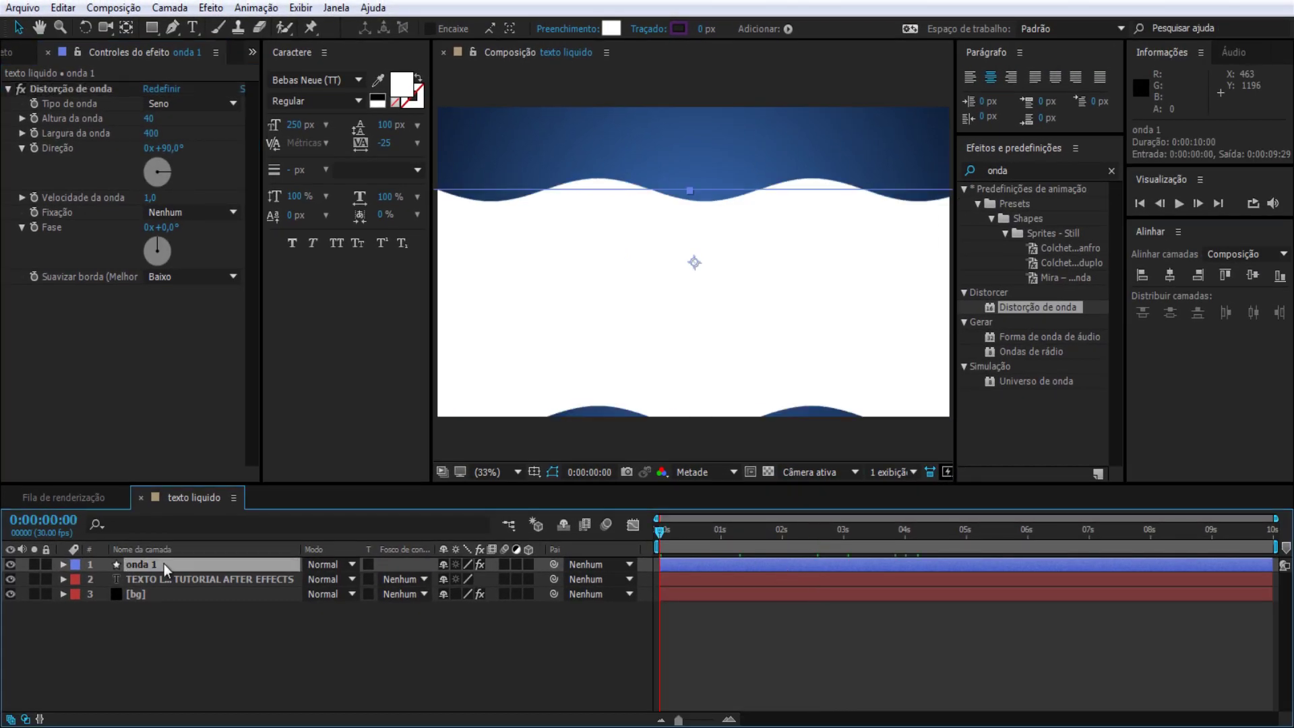
Step: Keyframe onda 1's Position Y from 993 at 0 s to 600 at 4 s, eased
key("p")
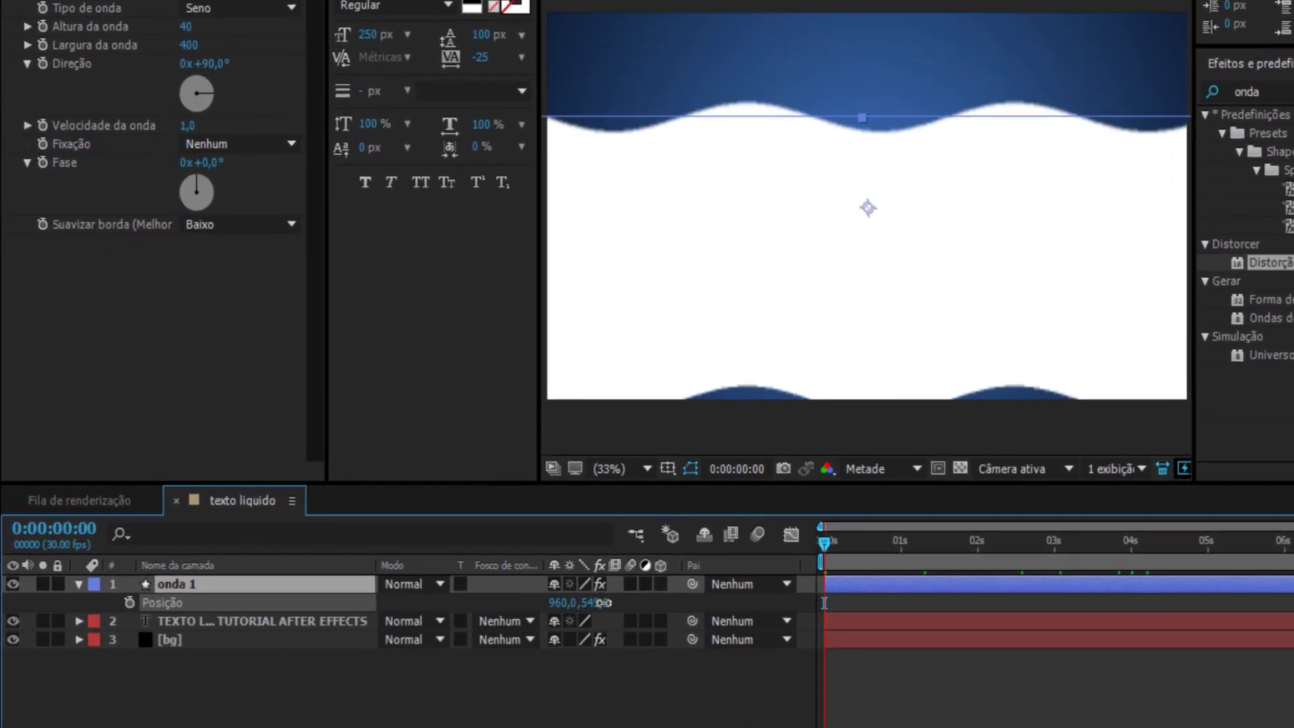
left_click_drag(604, 602, 1057, 652)
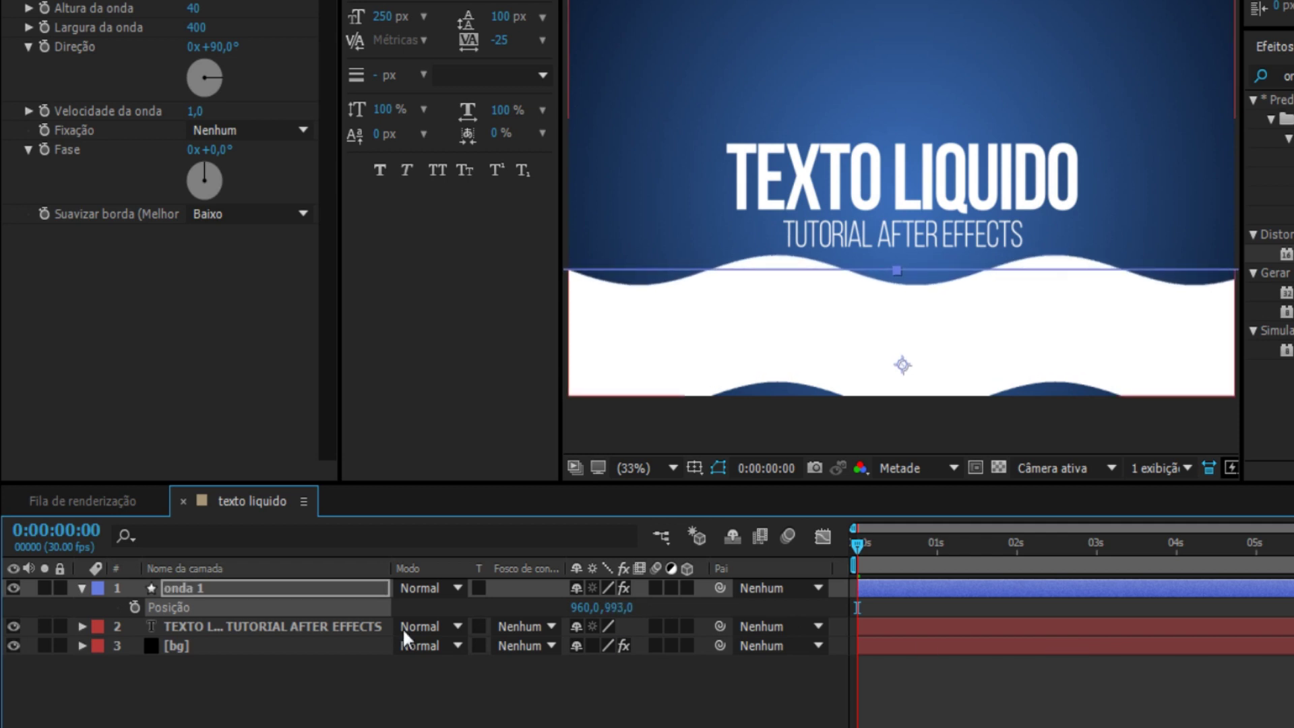
left_click(135, 609)
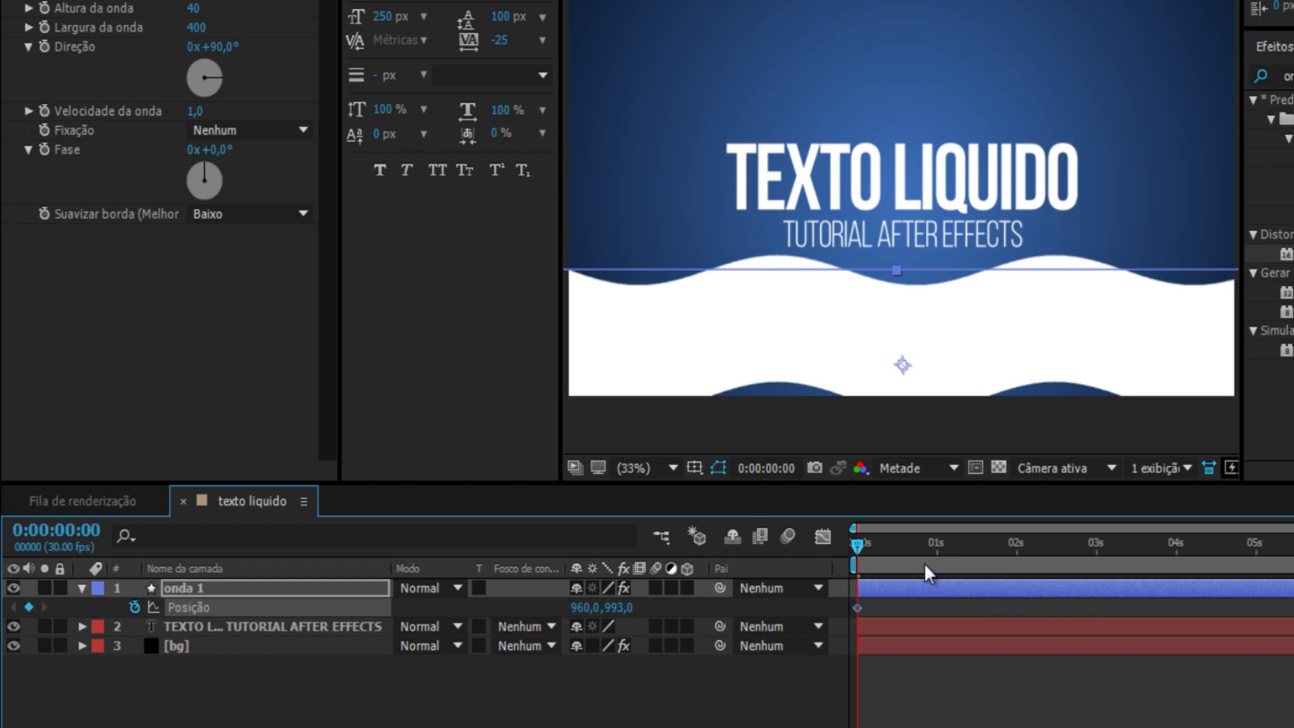
mouse_move(857, 547)
left_mouse_down()
mouse_move(901, 560)
mouse_move(814, 559)
mouse_move(1176, 578)
left_mouse_up()
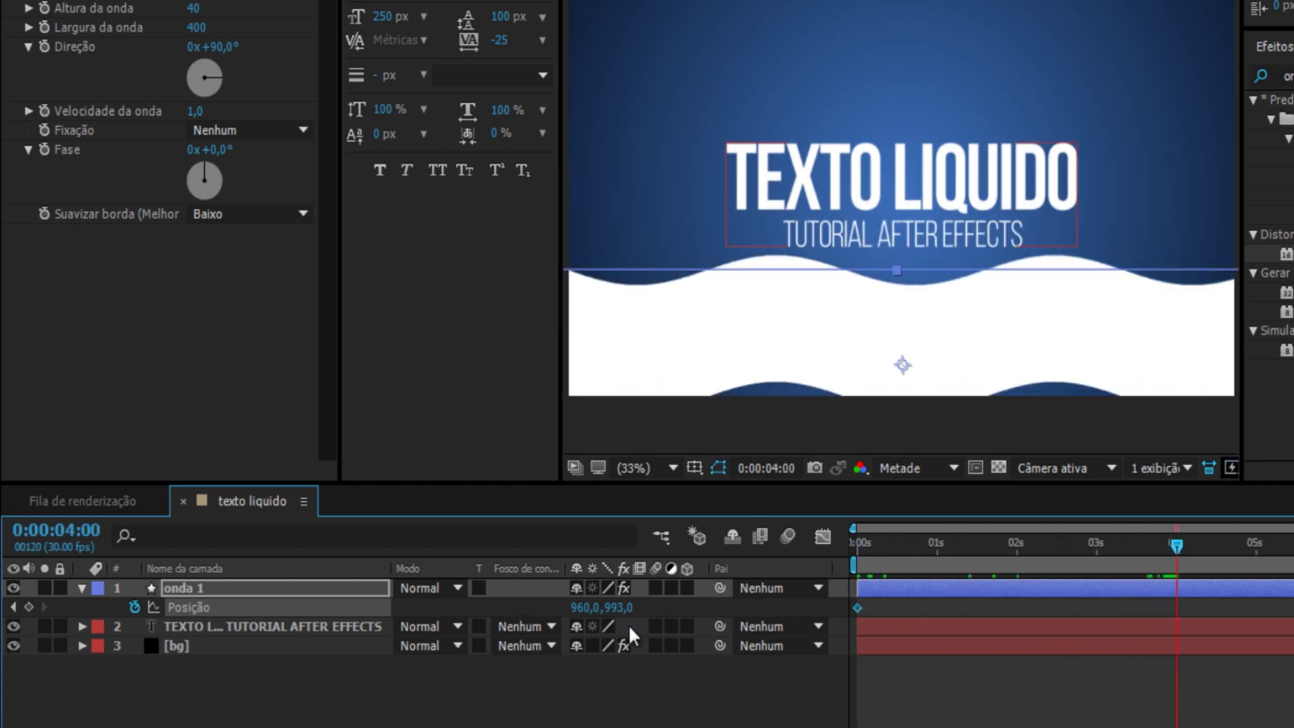
left_click_drag(618, 608, 272, 569)
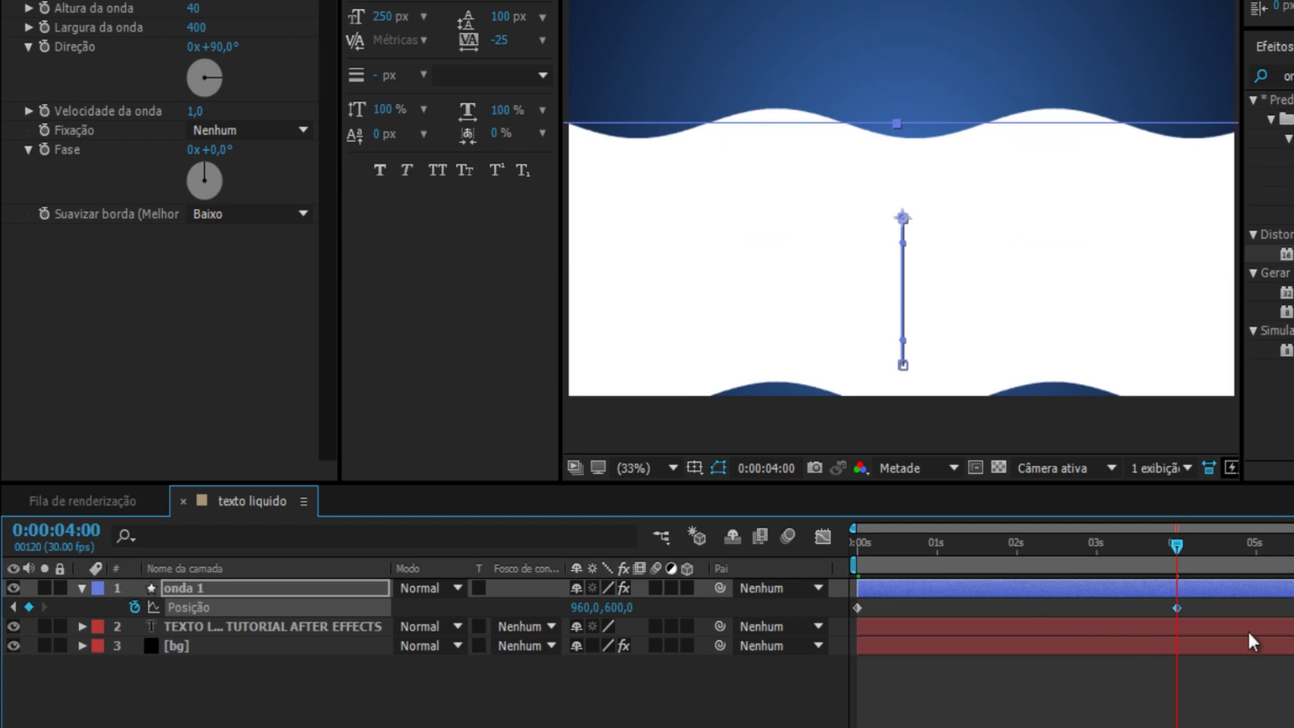
left_click_drag(1194, 610, 815, 612)
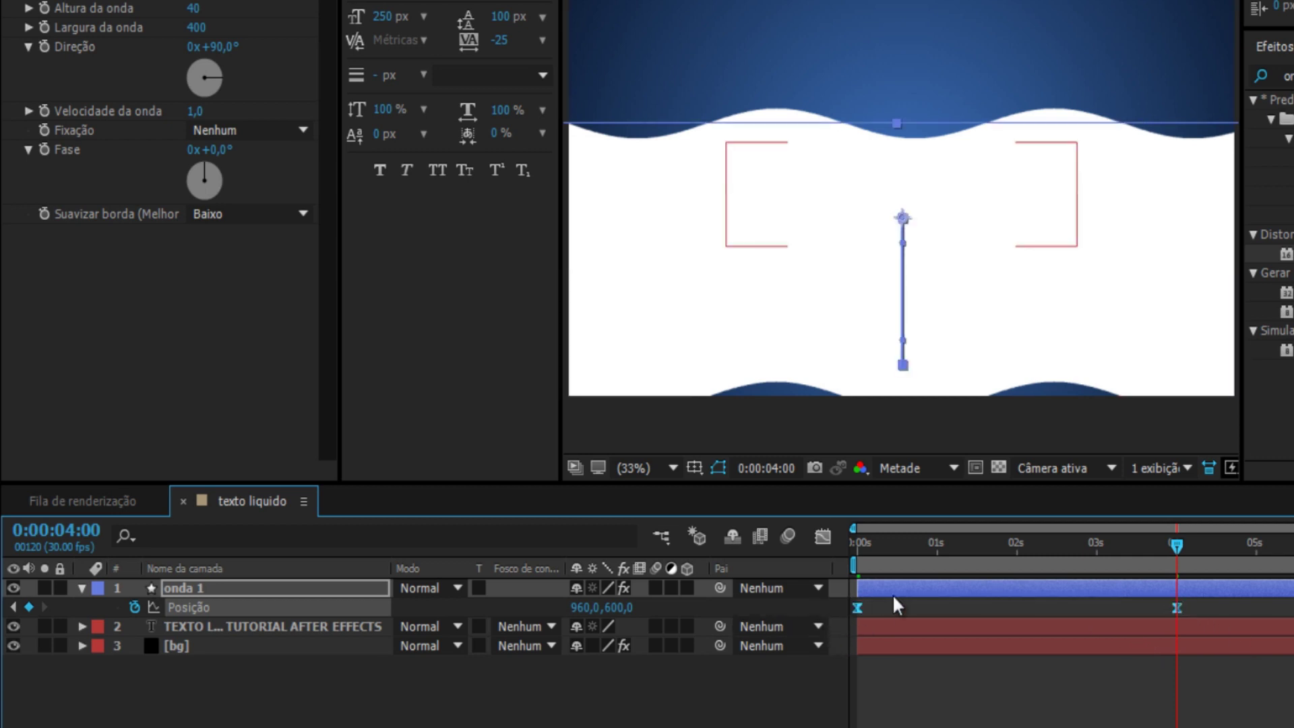
left_click_drag(871, 542, 1168, 549)
key("Home")
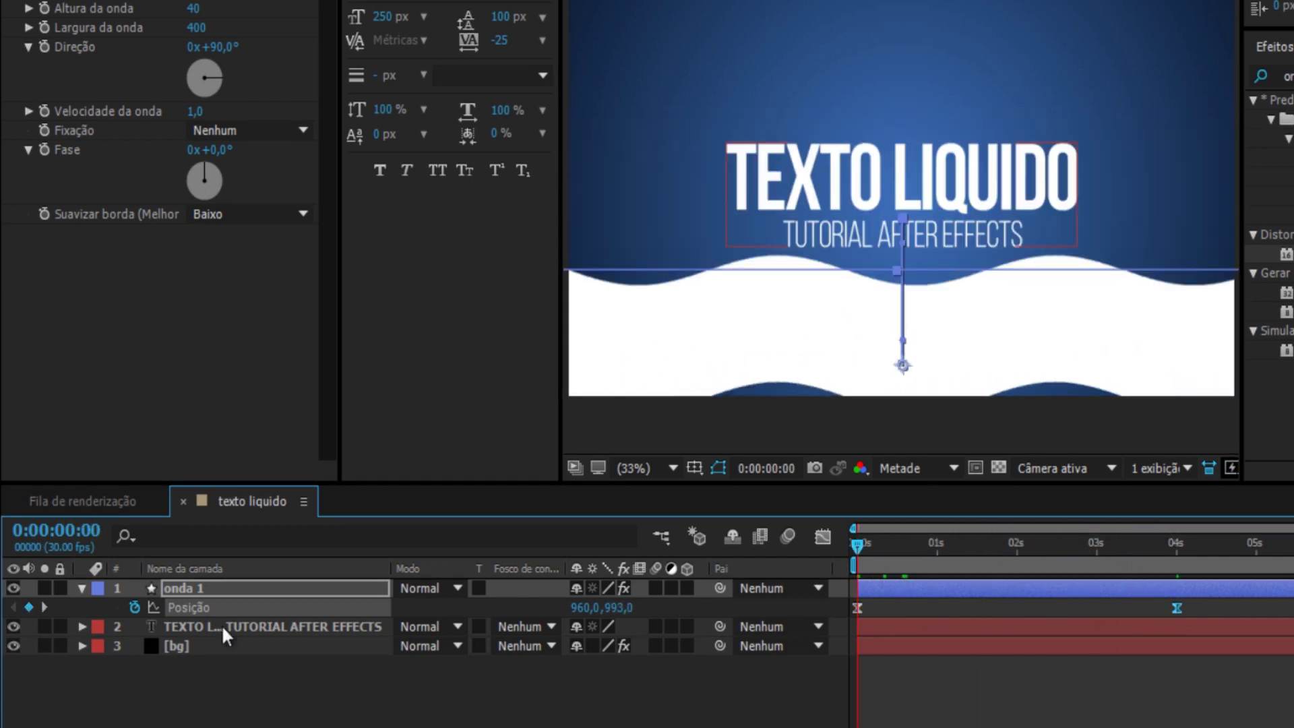
Step: Move the text layer above onda 1 and show onda 1's effect settings
left_click_drag(222, 626, 258, 583)
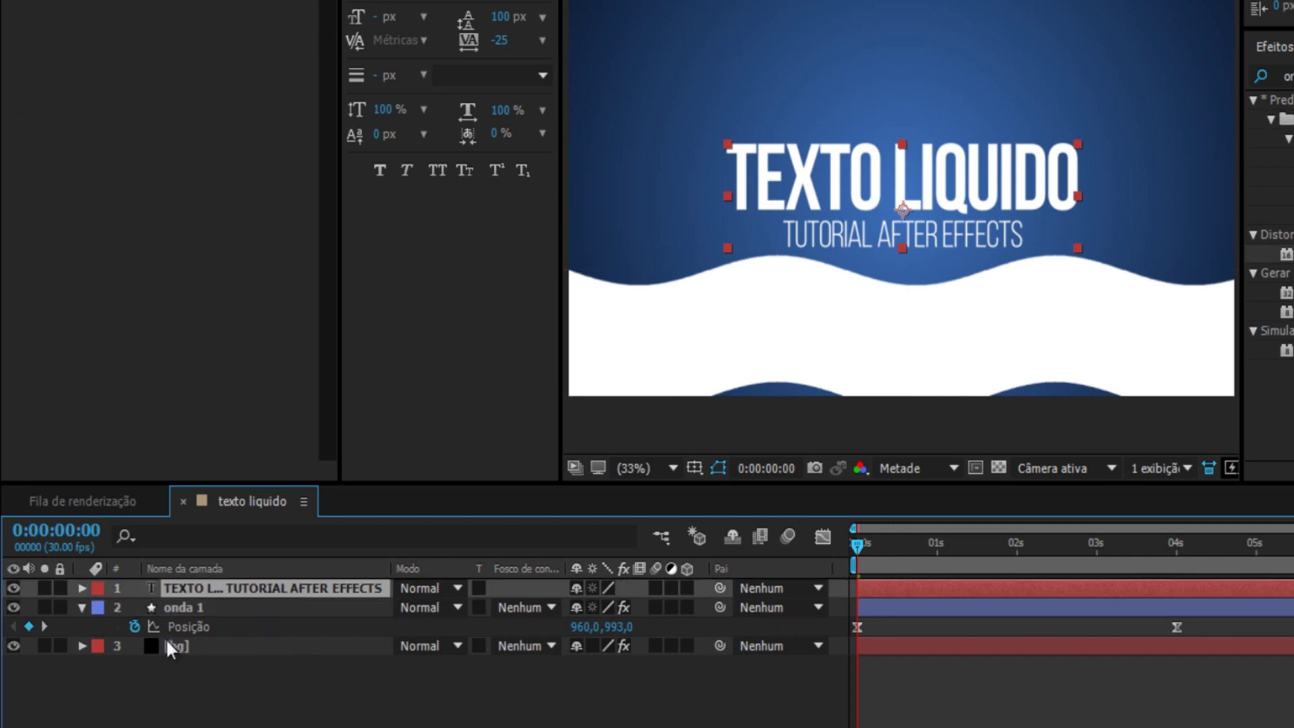
left_click(80, 609)
left_click(262, 607)
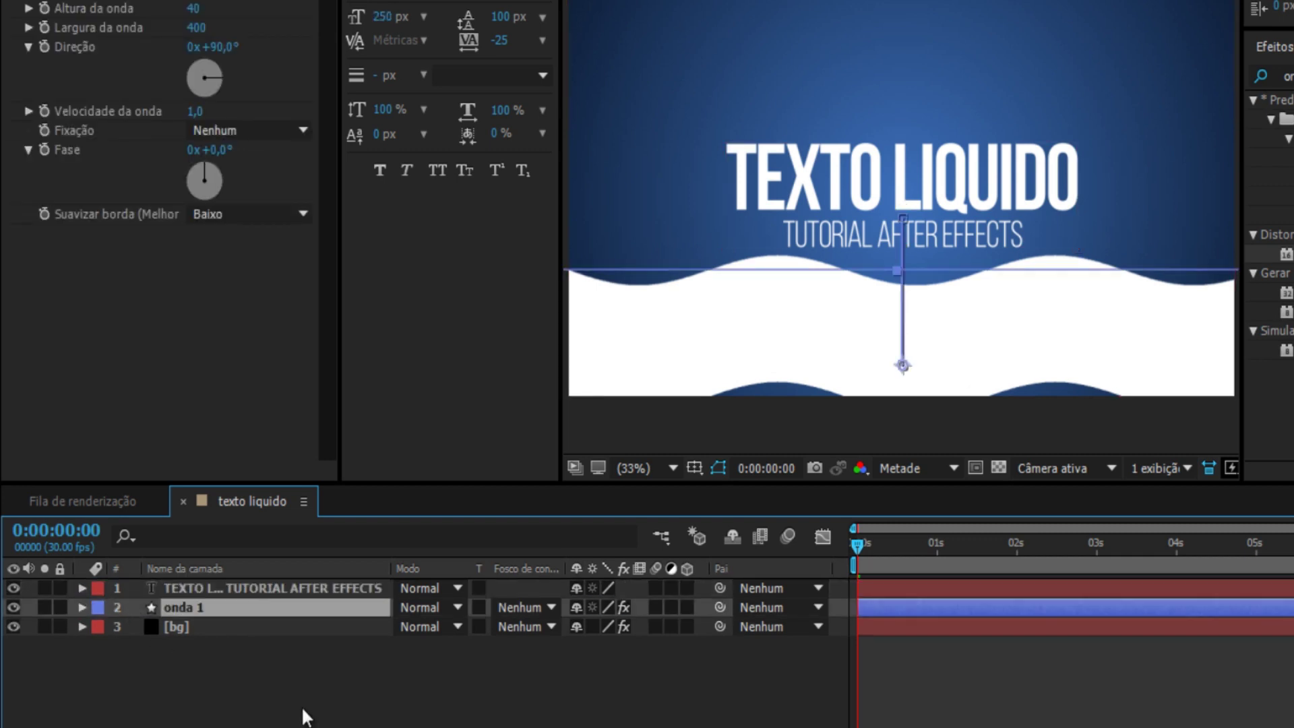
Step: Set onda 1's track matte to Fosco de alfa of the TEXTO LIQUIDO text layer
left_click(314, 658)
left_click(213, 610)
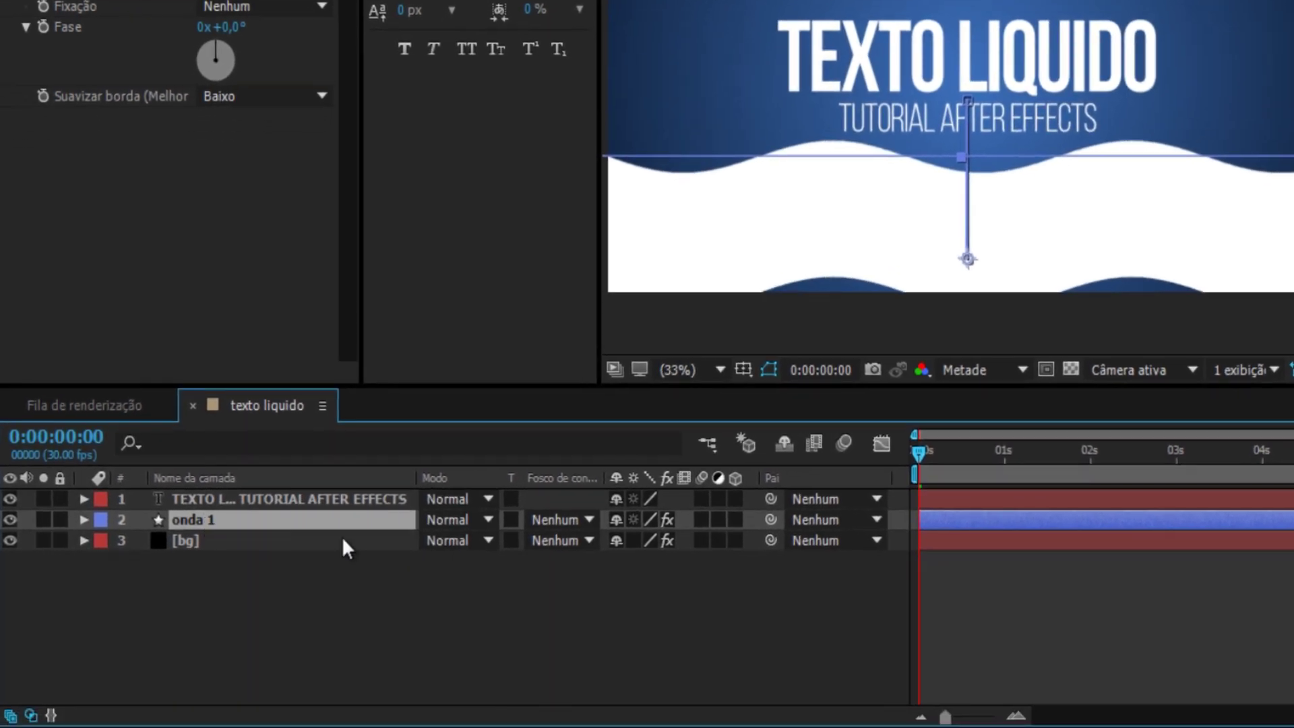
left_click(560, 520)
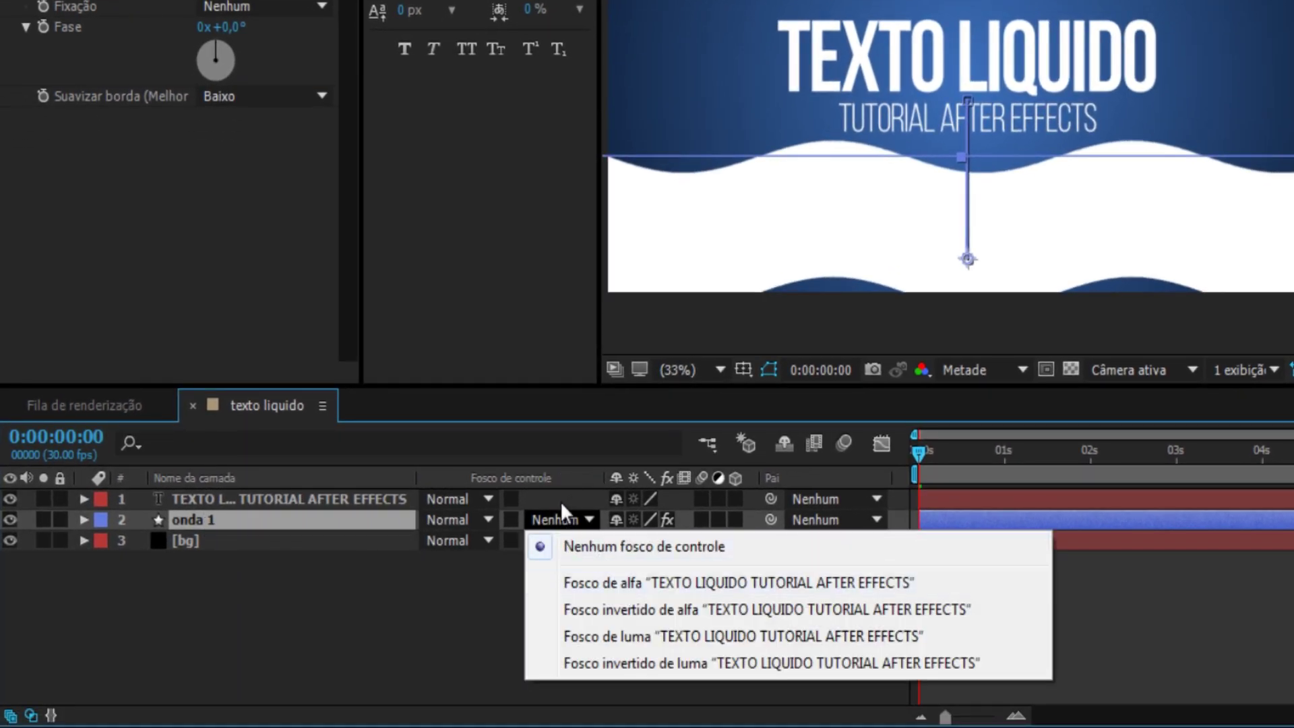
left_click(560, 500)
left_click(563, 519)
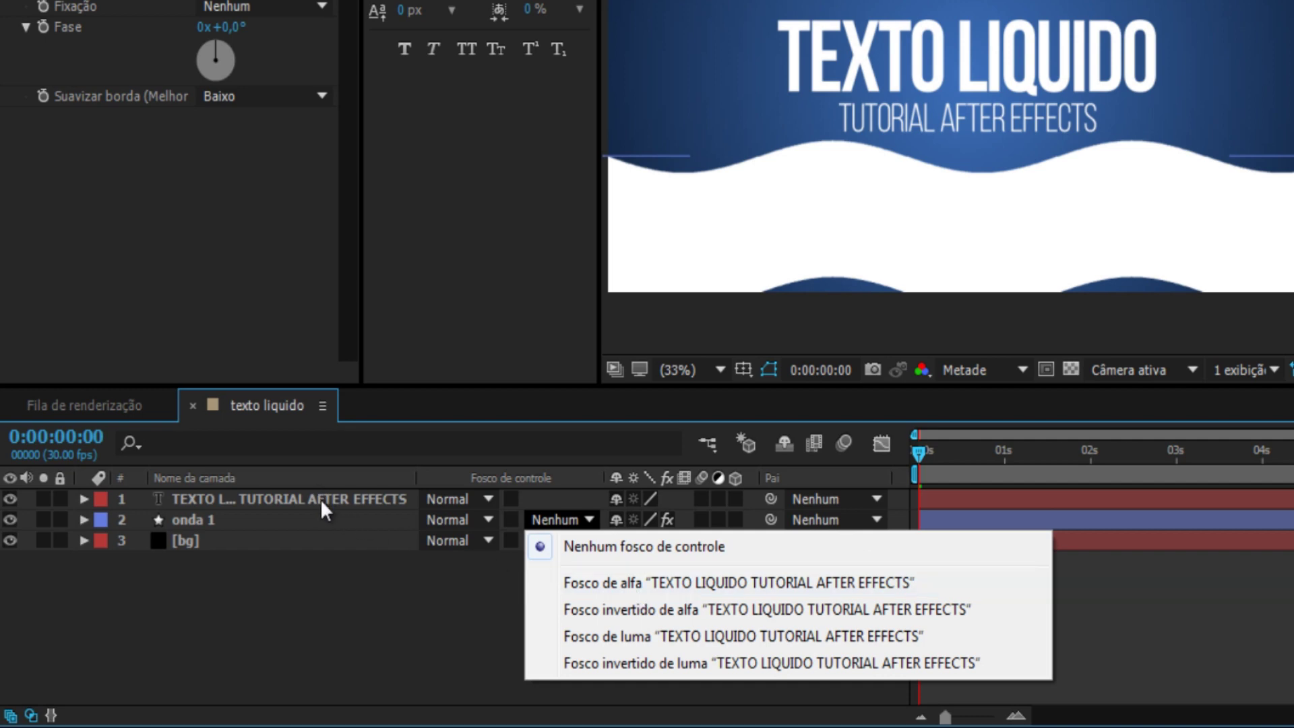
left_click(623, 582)
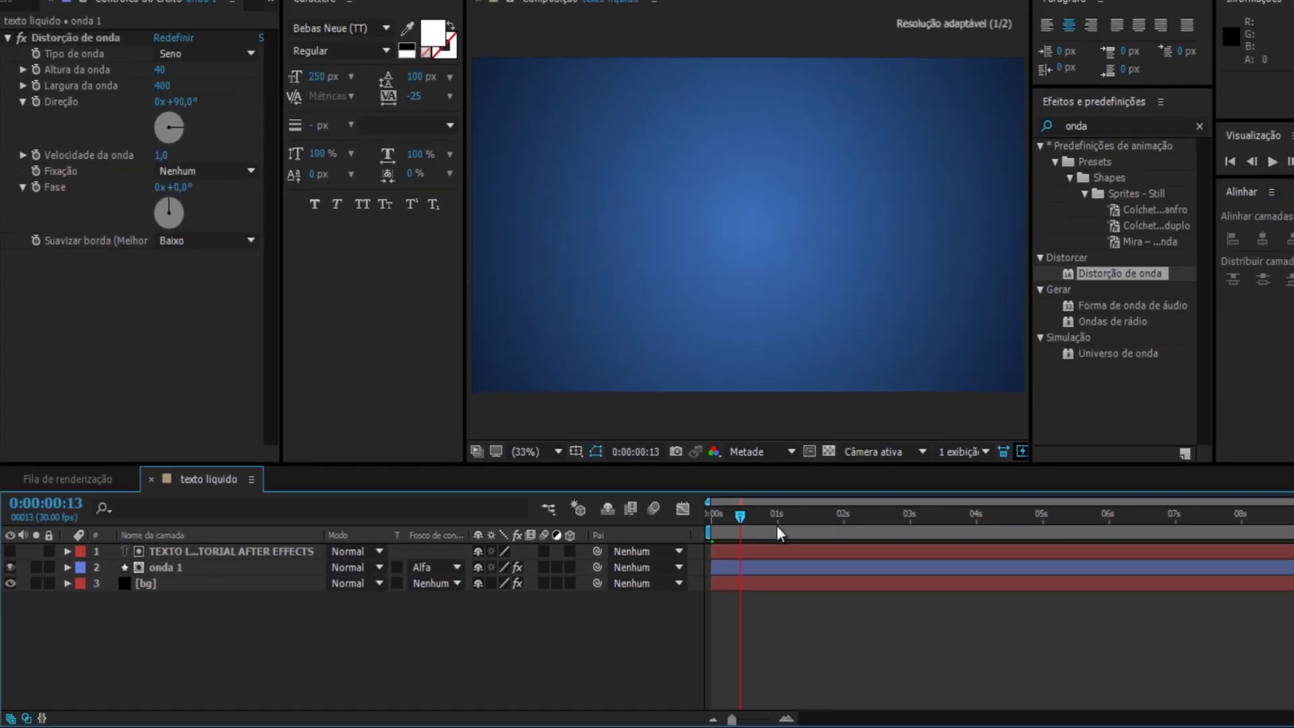
mouse_move(759, 543)
left_mouse_down()
mouse_move(905, 545)
mouse_move(685, 532)
mouse_move(876, 554)
mouse_move(913, 545)
left_mouse_up()
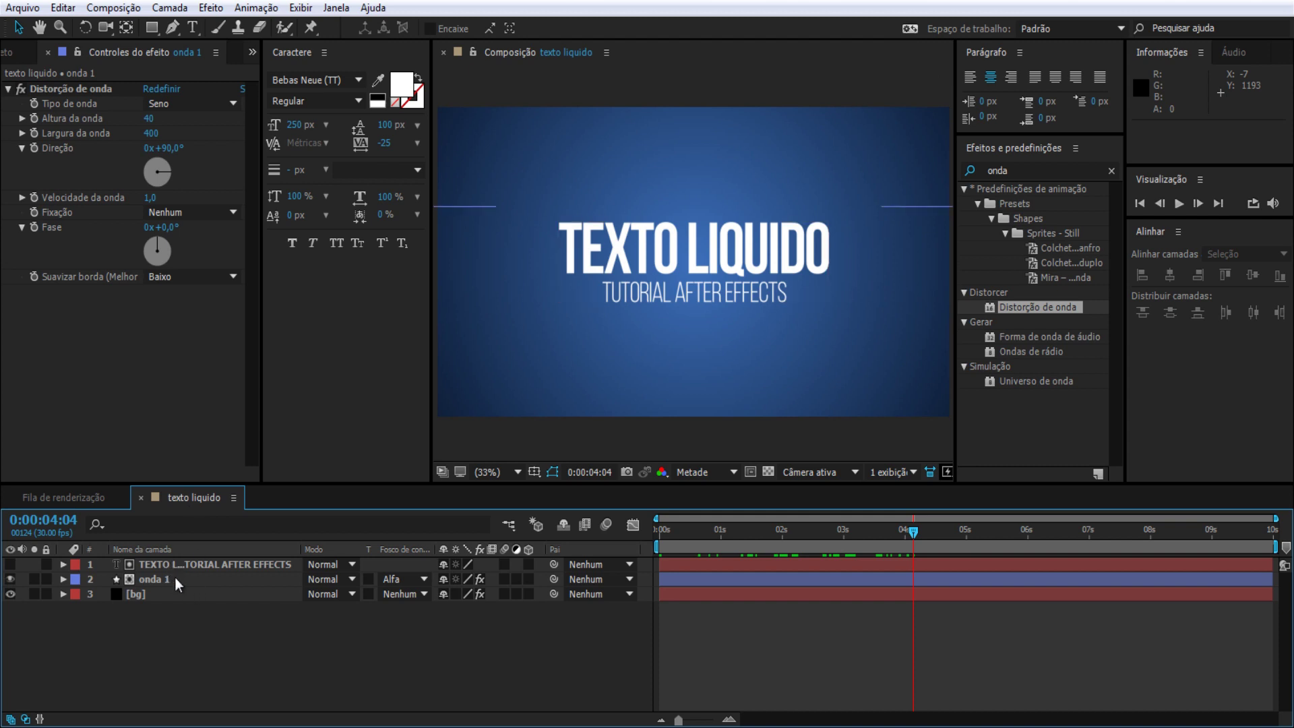
Step: Fill the onda 1 wave with dark blue 183F63
left_click_drag(707, 543, 943, 550)
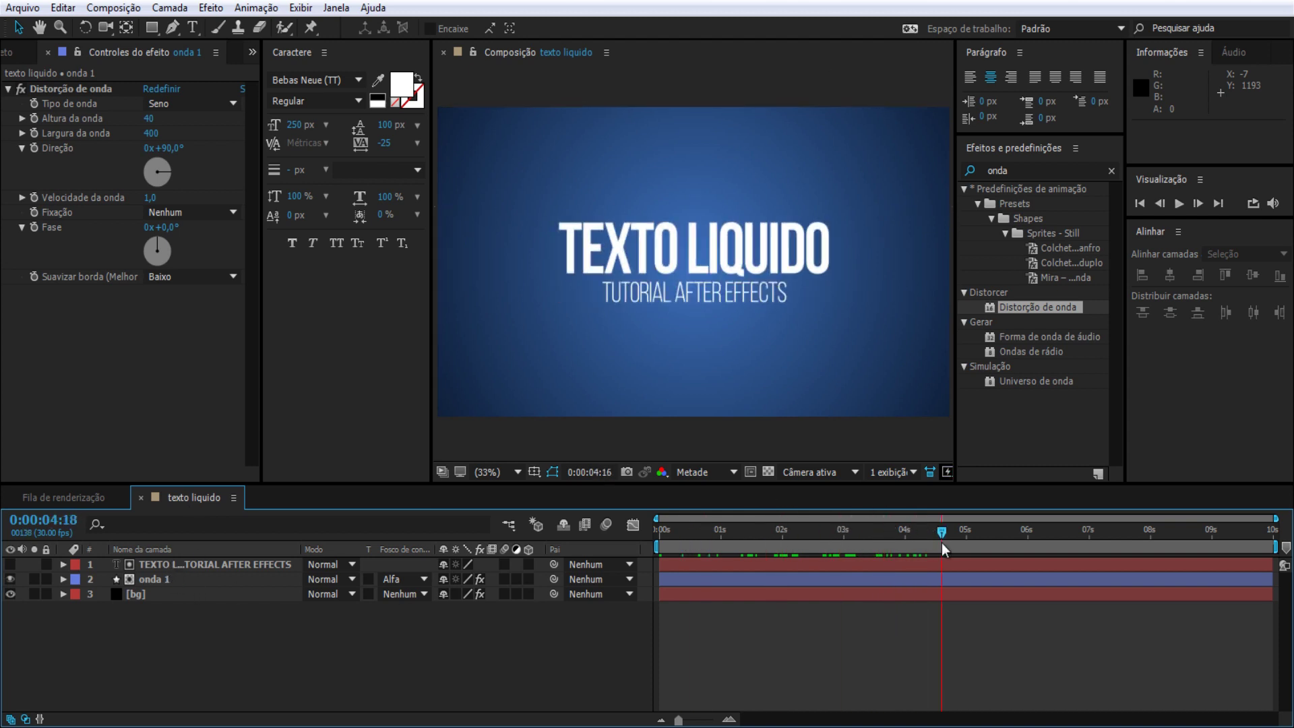
left_click(164, 581)
left_click(200, 564)
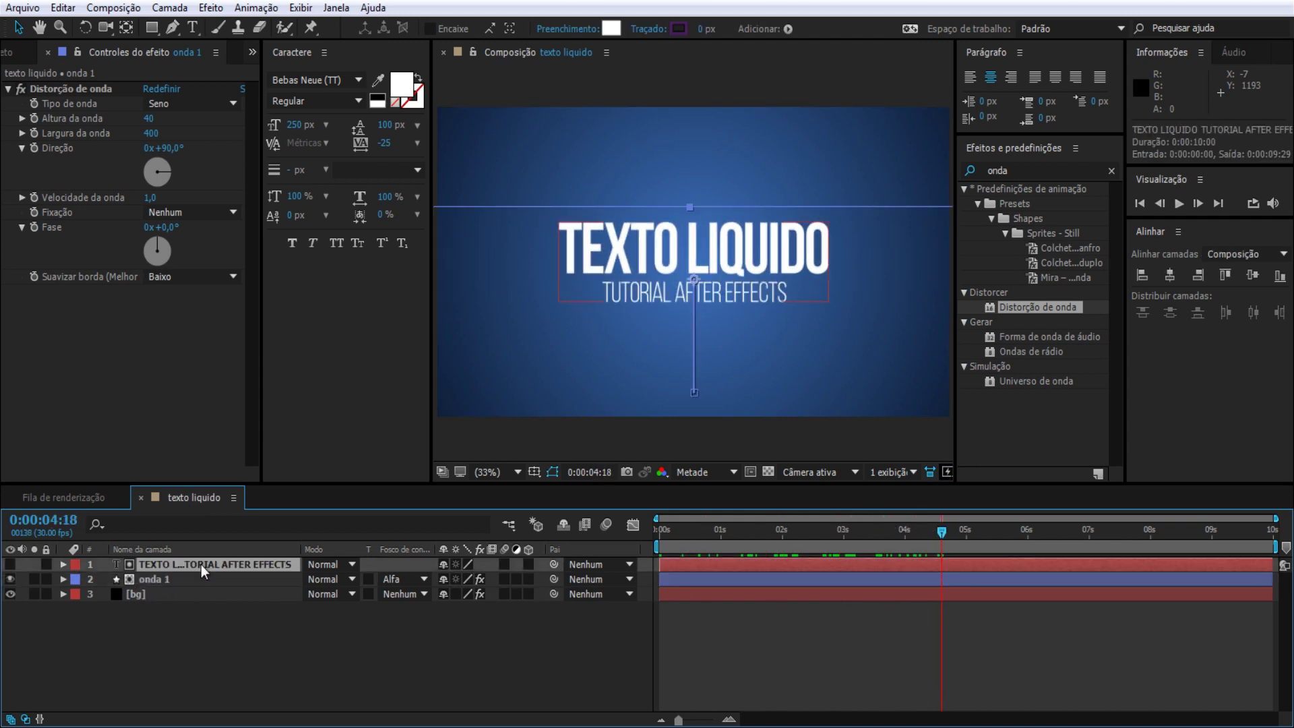
left_click(162, 579)
left_click(611, 29)
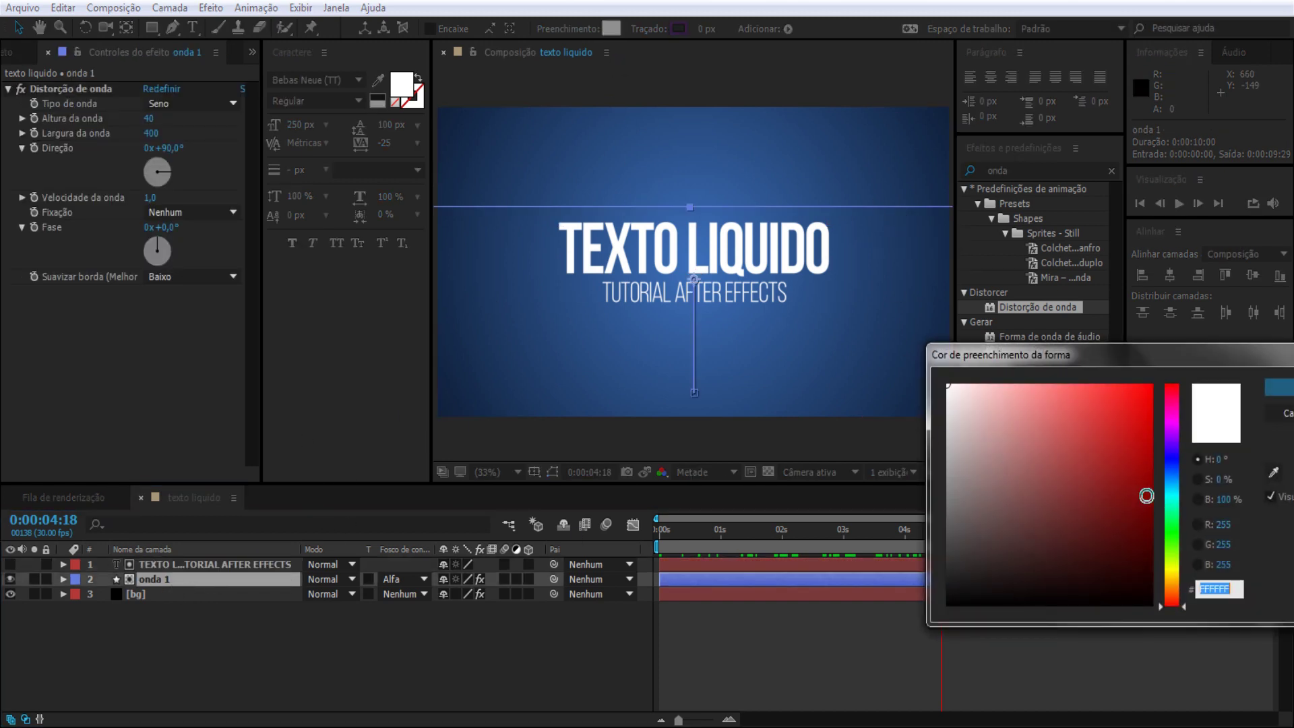
left_click(1172, 478)
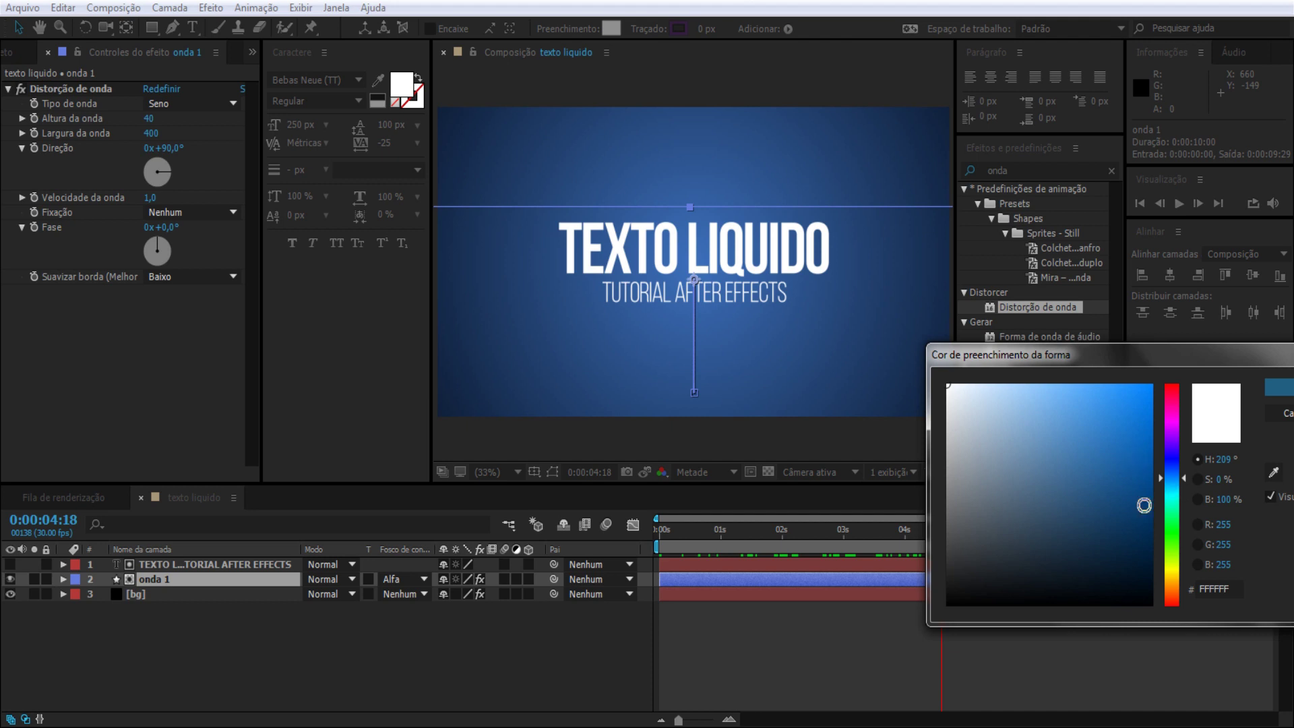
left_click(1103, 520)
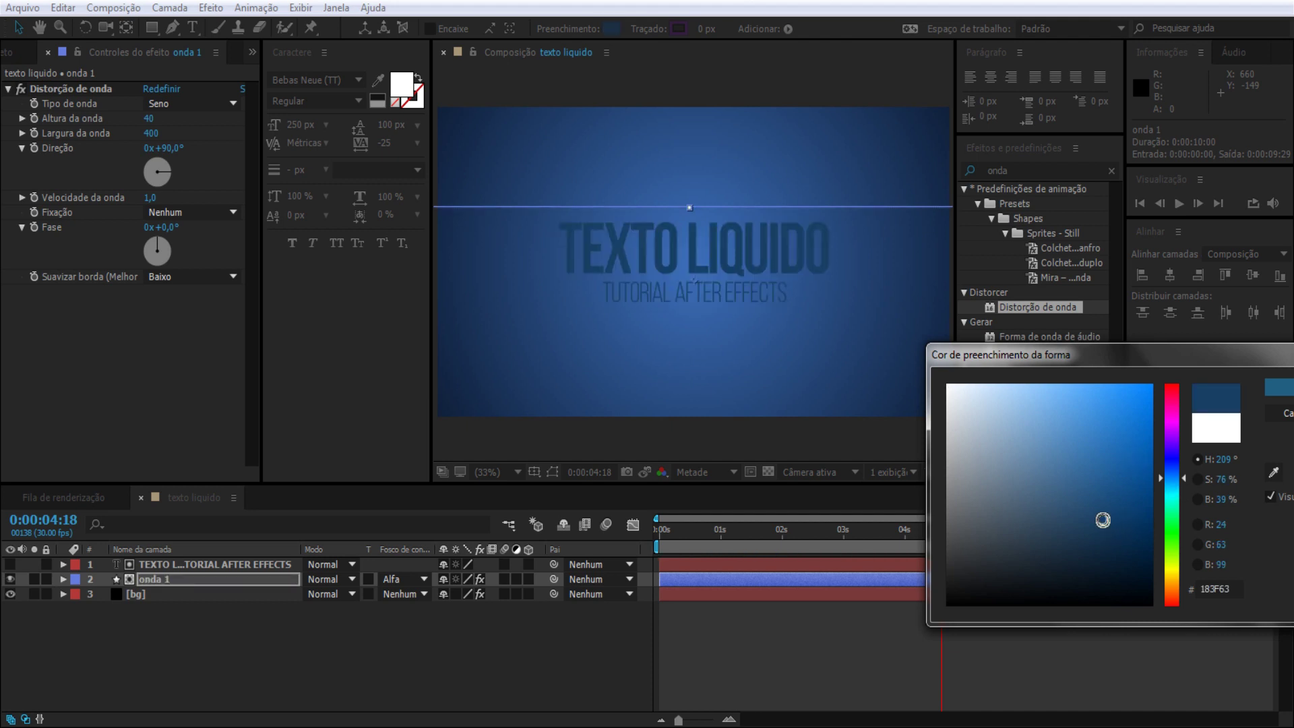
key("Return")
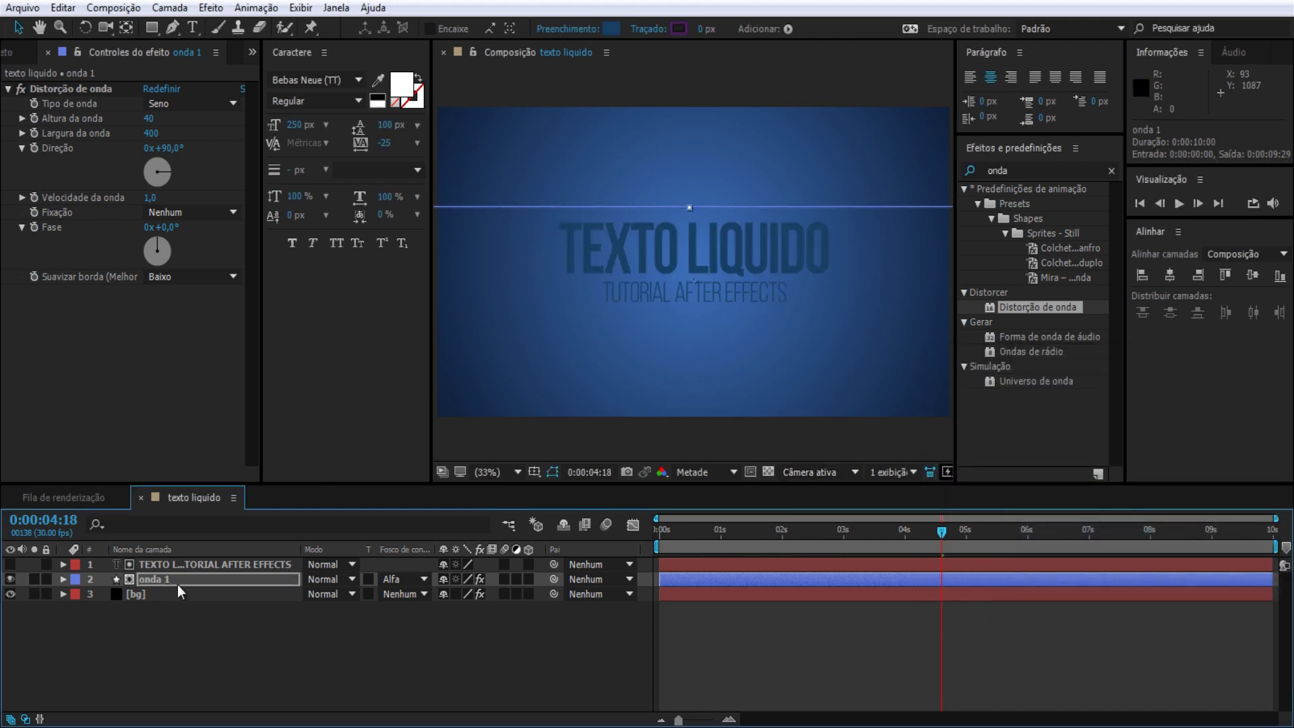
Step: Paste a copy of onda 1 as onda 2 above the title, with a duplicated title layer above it
left_click(166, 584)
key("ctrl+c")
key("ctrl+v")
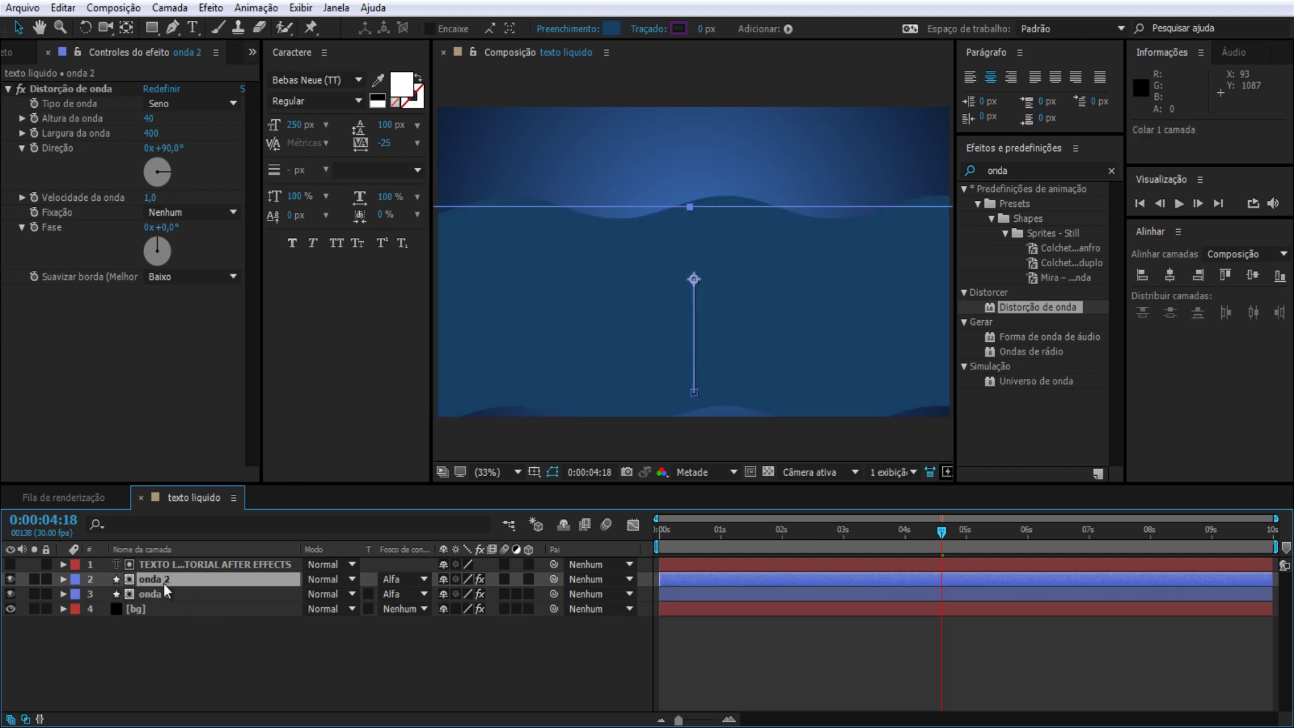
left_click_drag(163, 584, 164, 563)
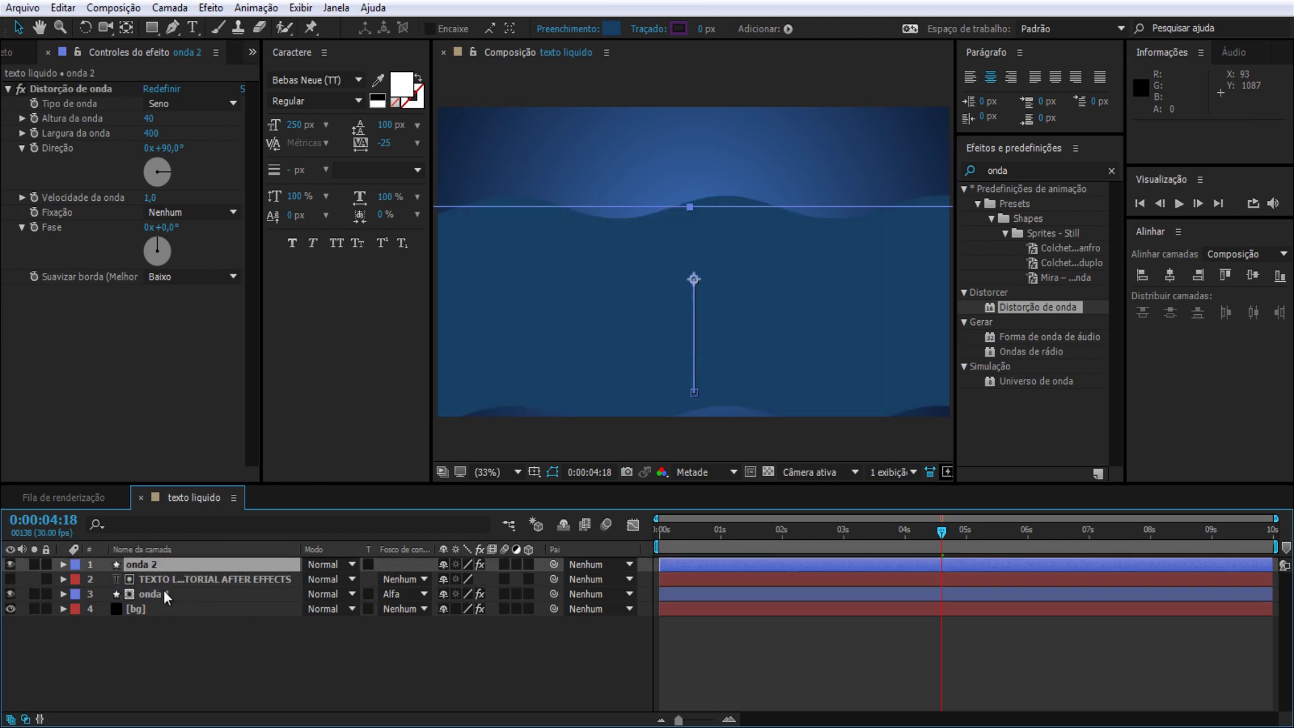
left_click(173, 585)
key("ctrl+d")
left_click_drag(162, 581, 174, 563)
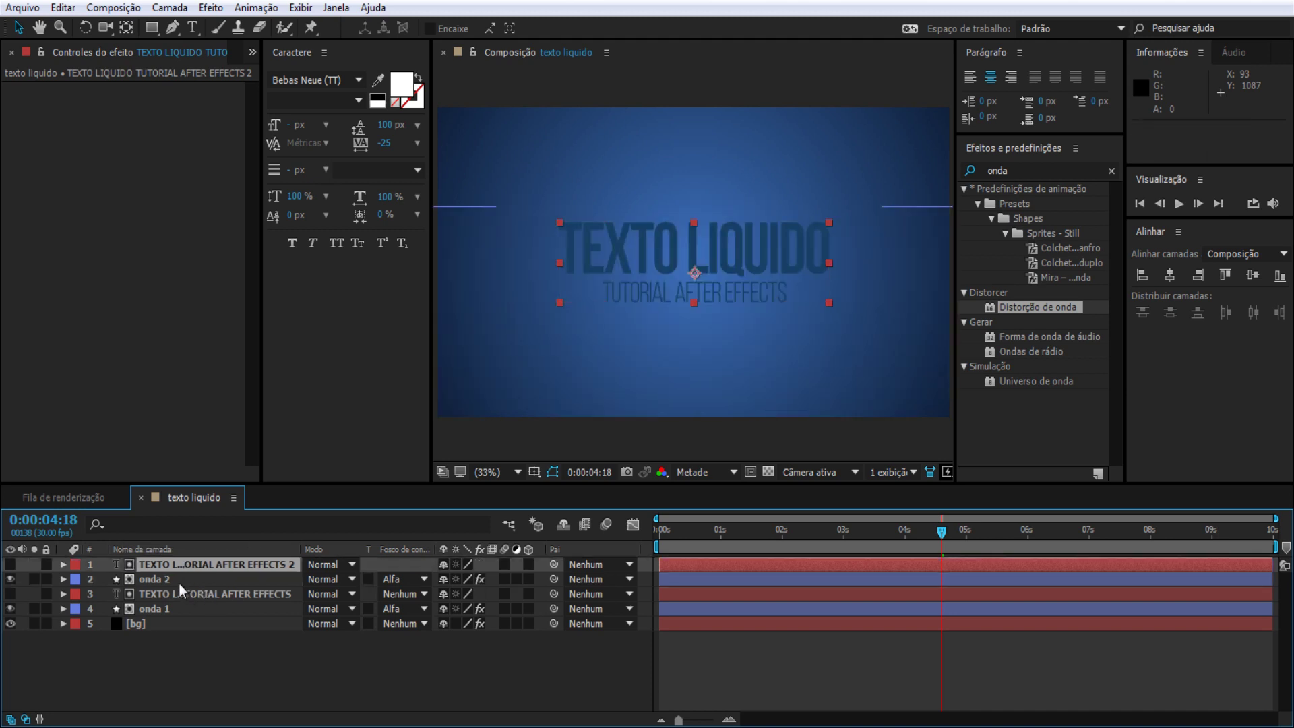
Step: Fill onda 2 with the lighter blue 2E6497
left_click(177, 580)
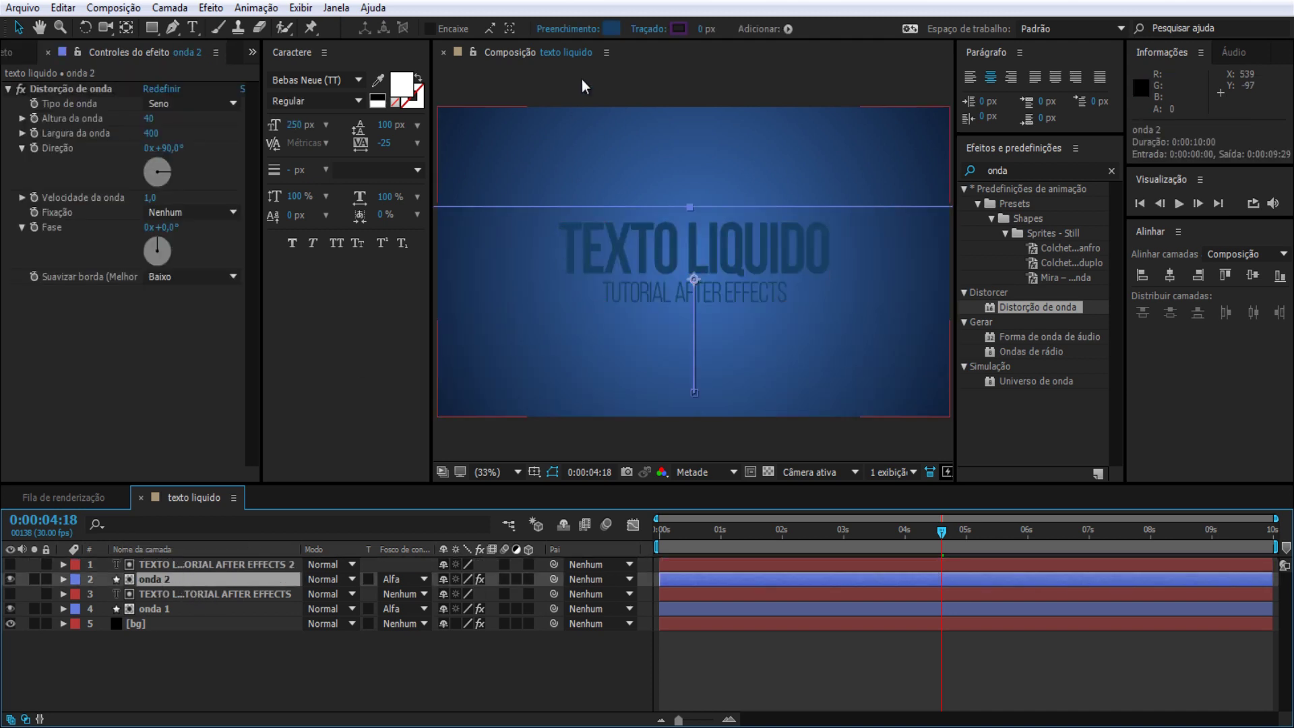
left_click(611, 28)
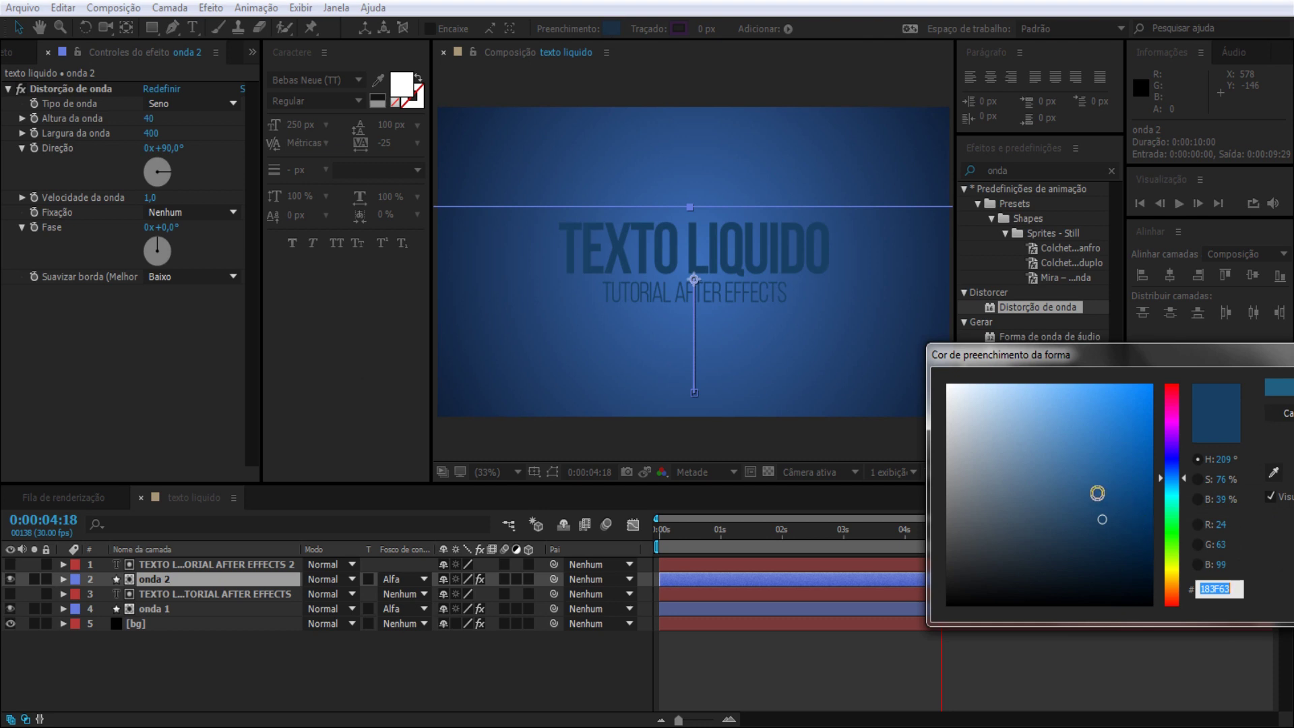
left_click(1095, 489)
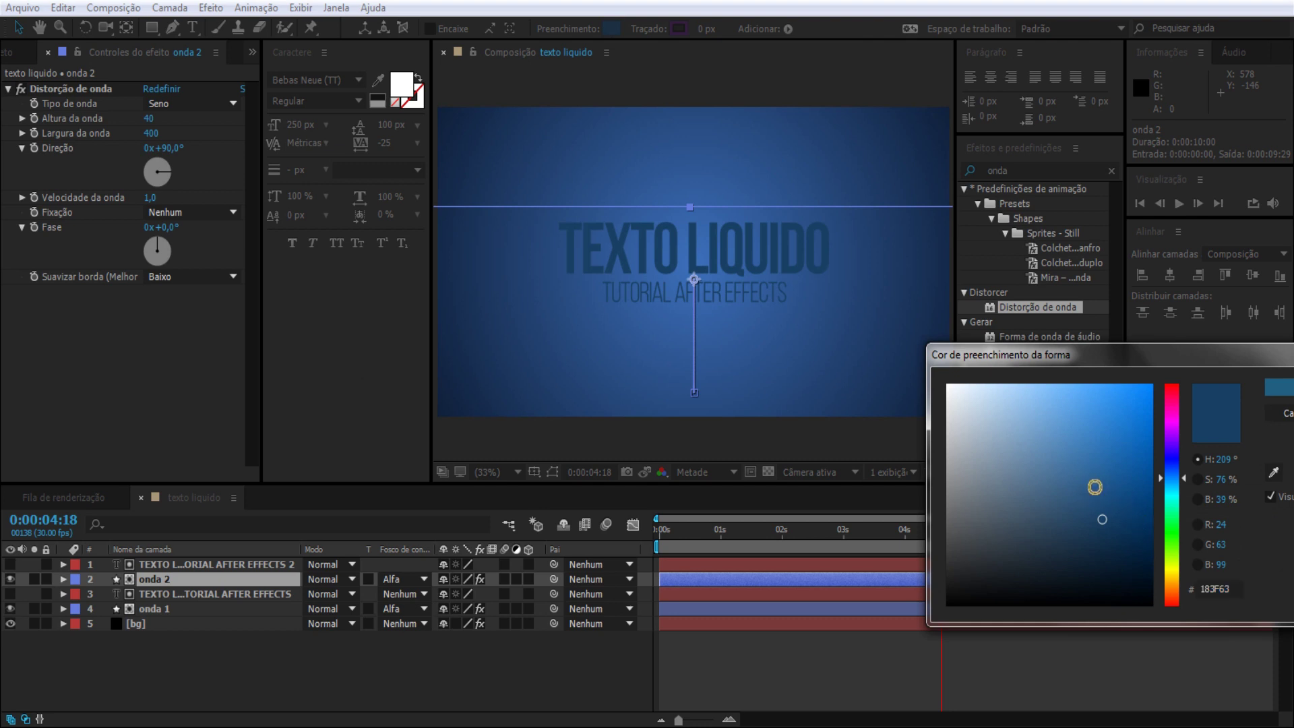
left_click(1089, 474)
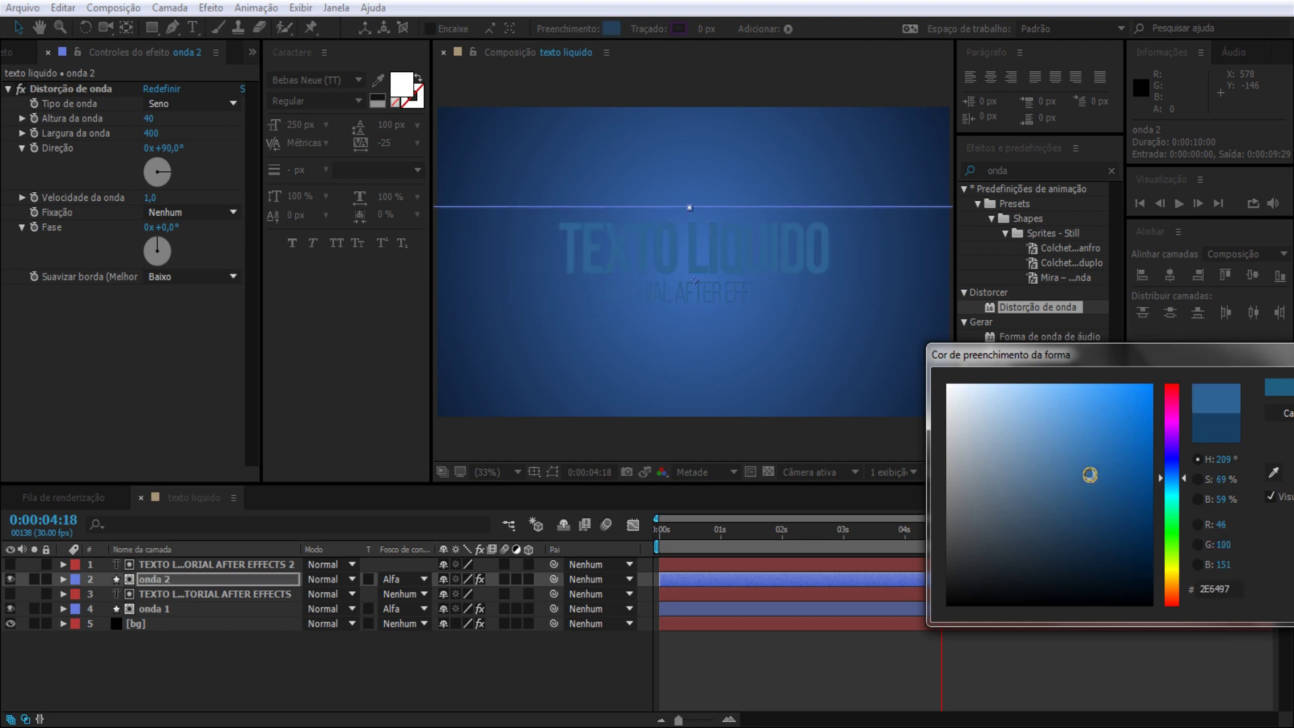
left_click(1266, 392)
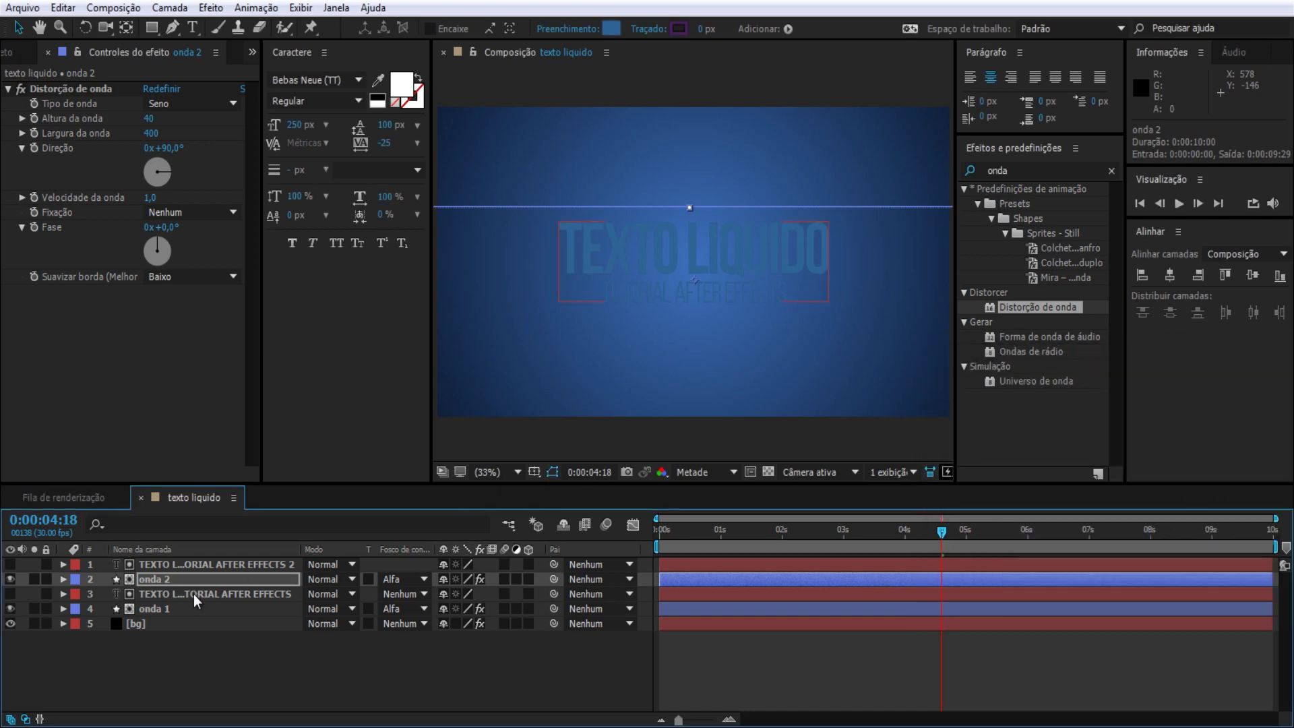
Step: Shift onda 2's first Posição keyframe from 0f to frame 15 and scrub to preview the rise
left_click(158, 581)
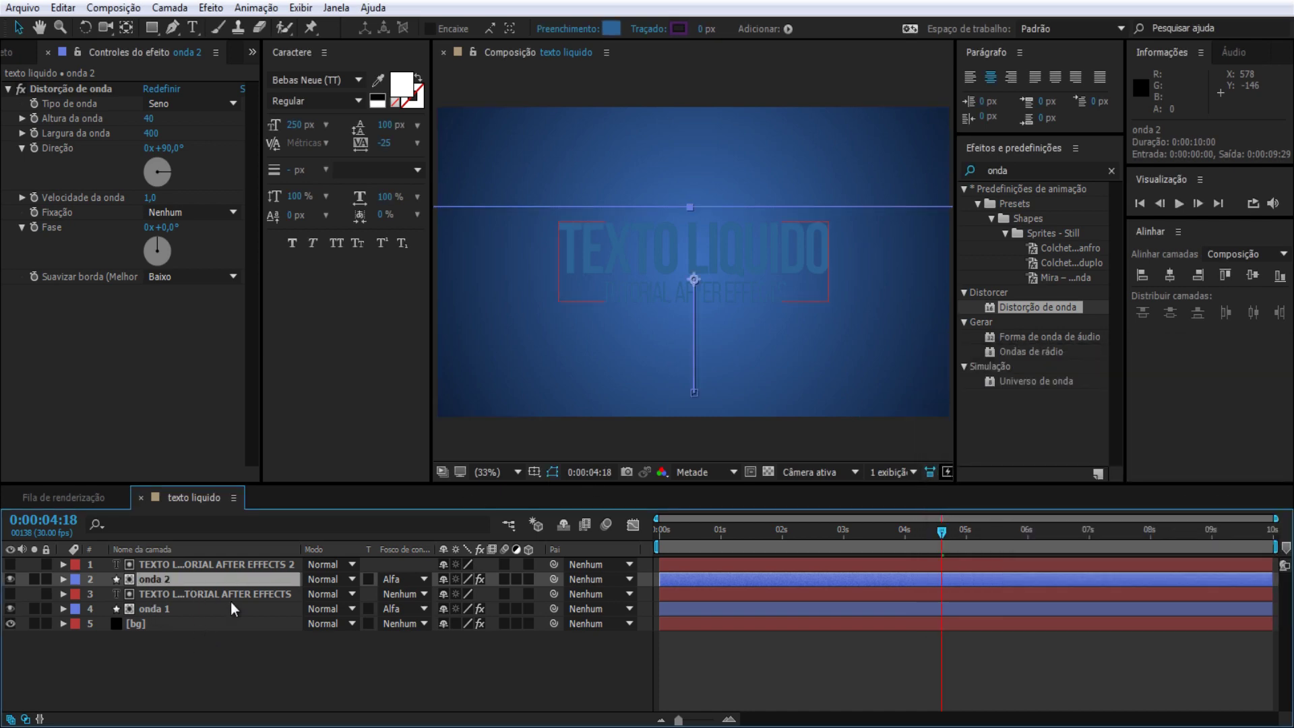
key("p")
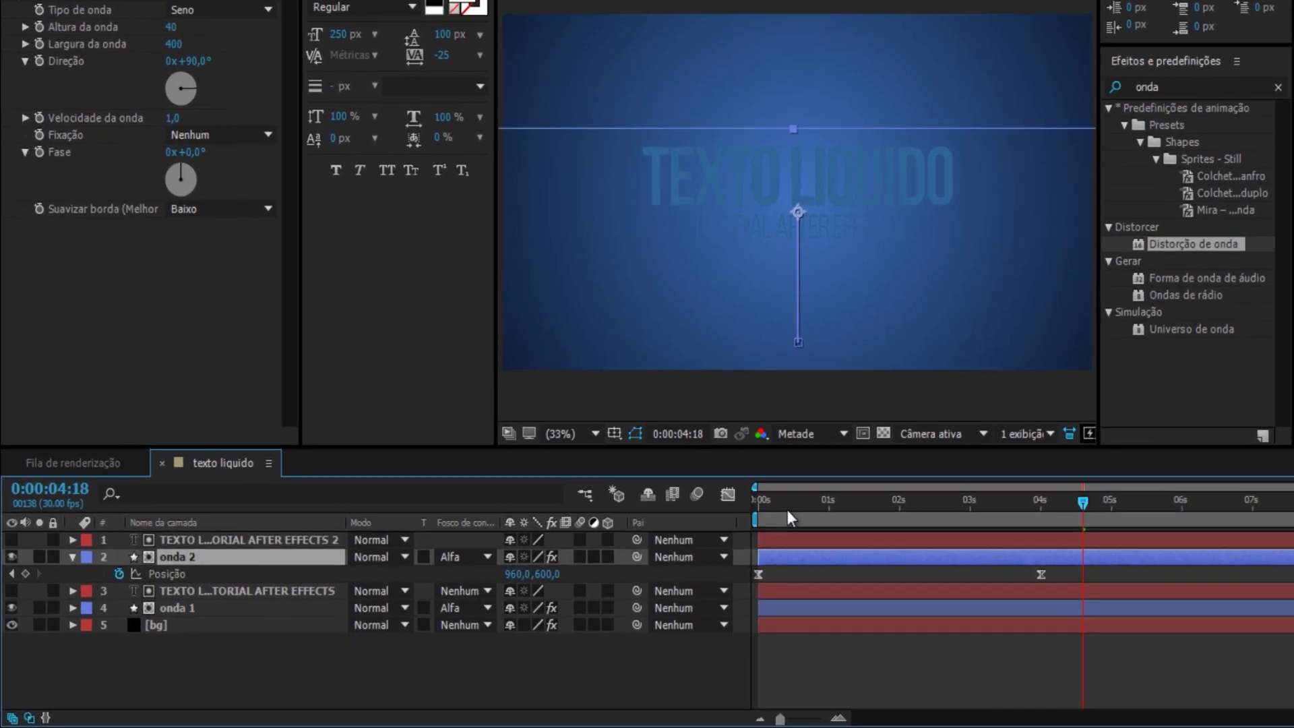
key("Home")
left_click_drag(1186, 549, 840, 564)
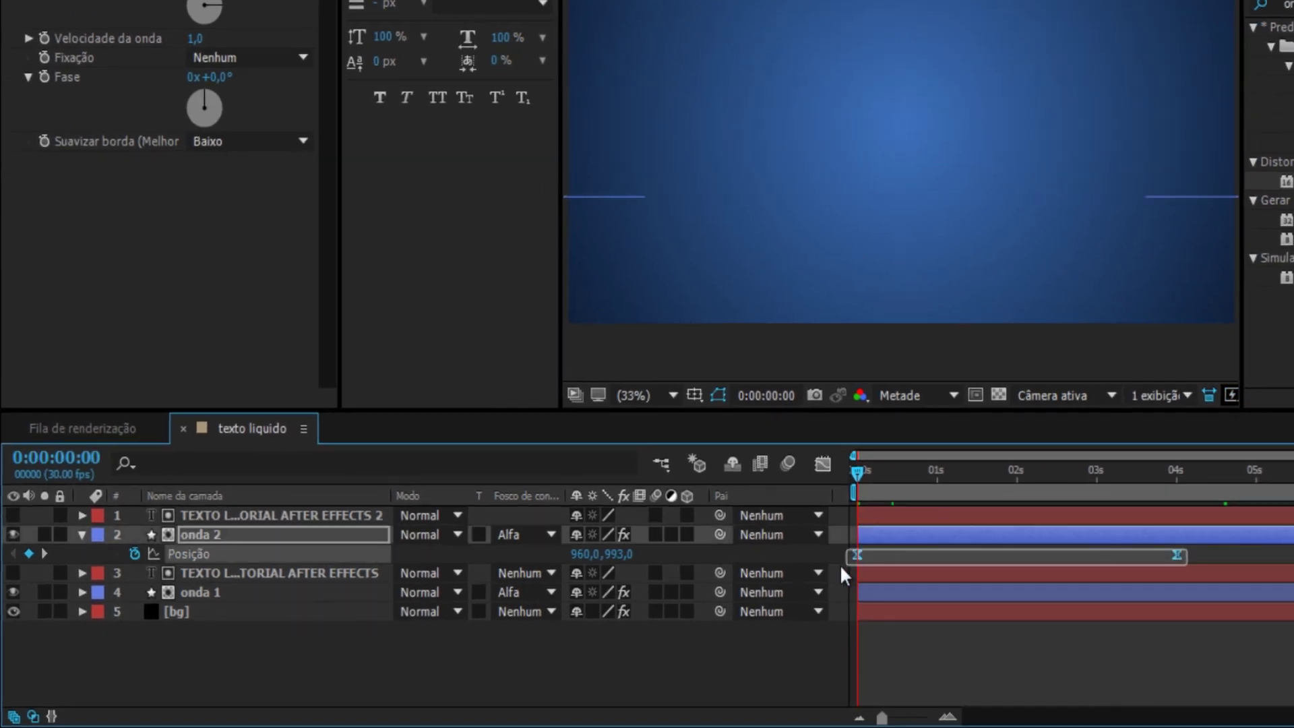
left_click(914, 718)
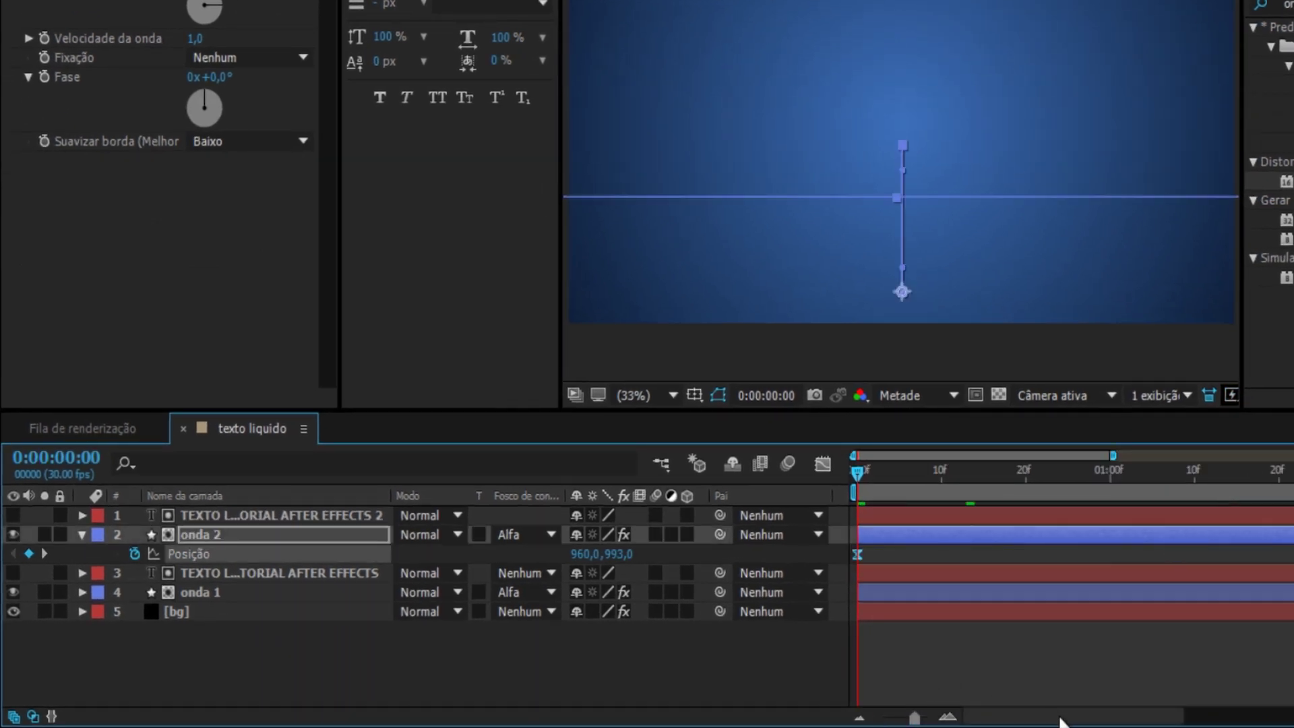
left_click_drag(918, 479, 986, 487)
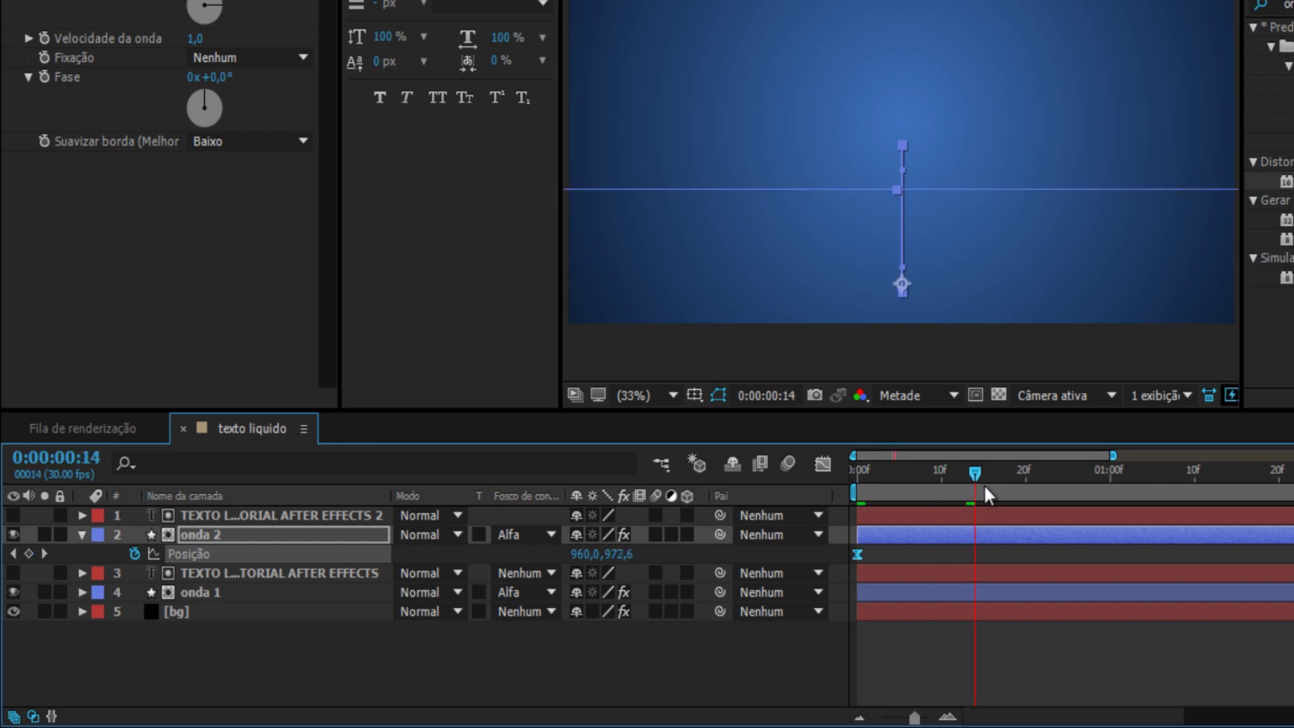
left_click_drag(857, 555, 984, 554)
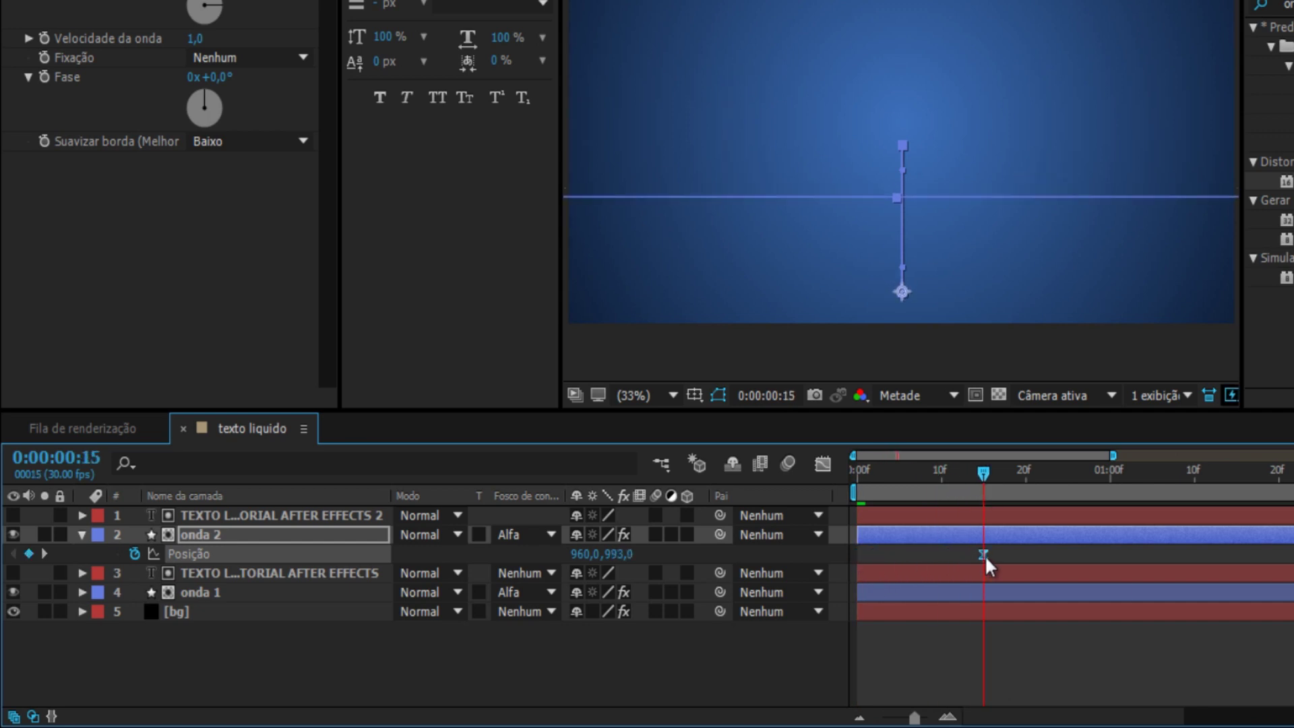
left_click_drag(957, 486, 828, 486)
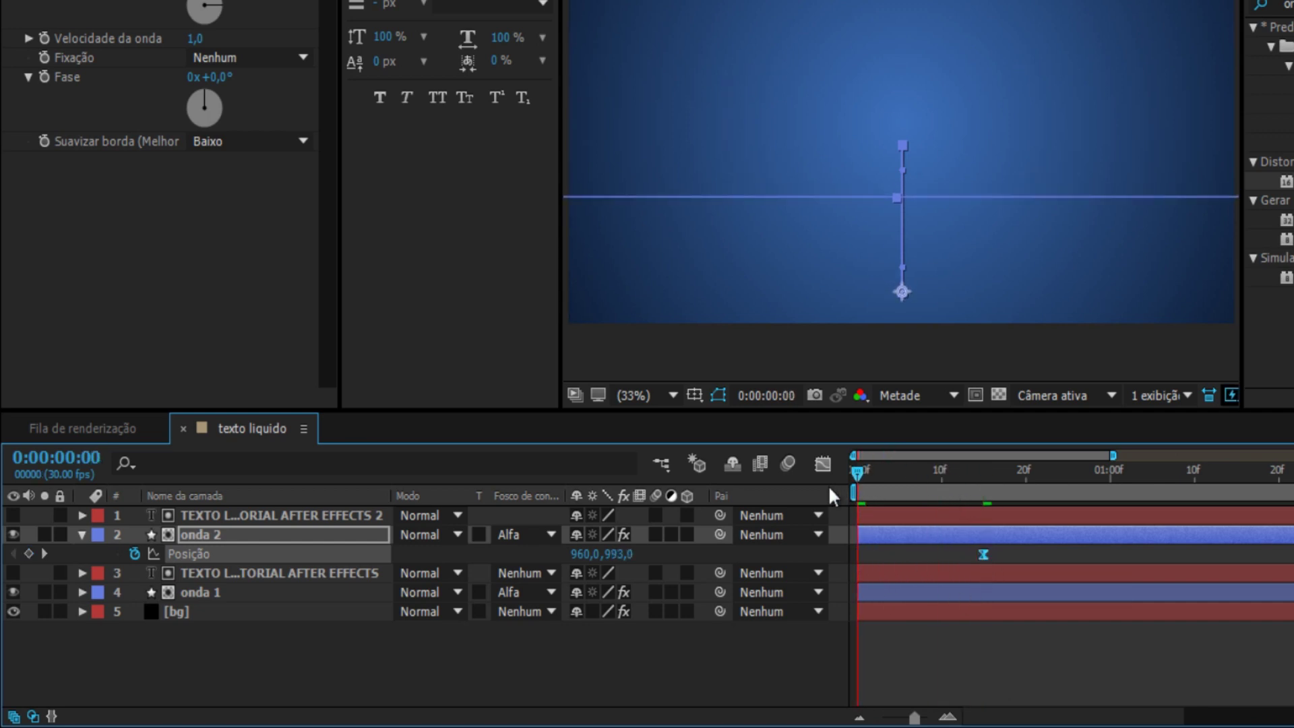
left_click_drag(914, 717, 828, 721)
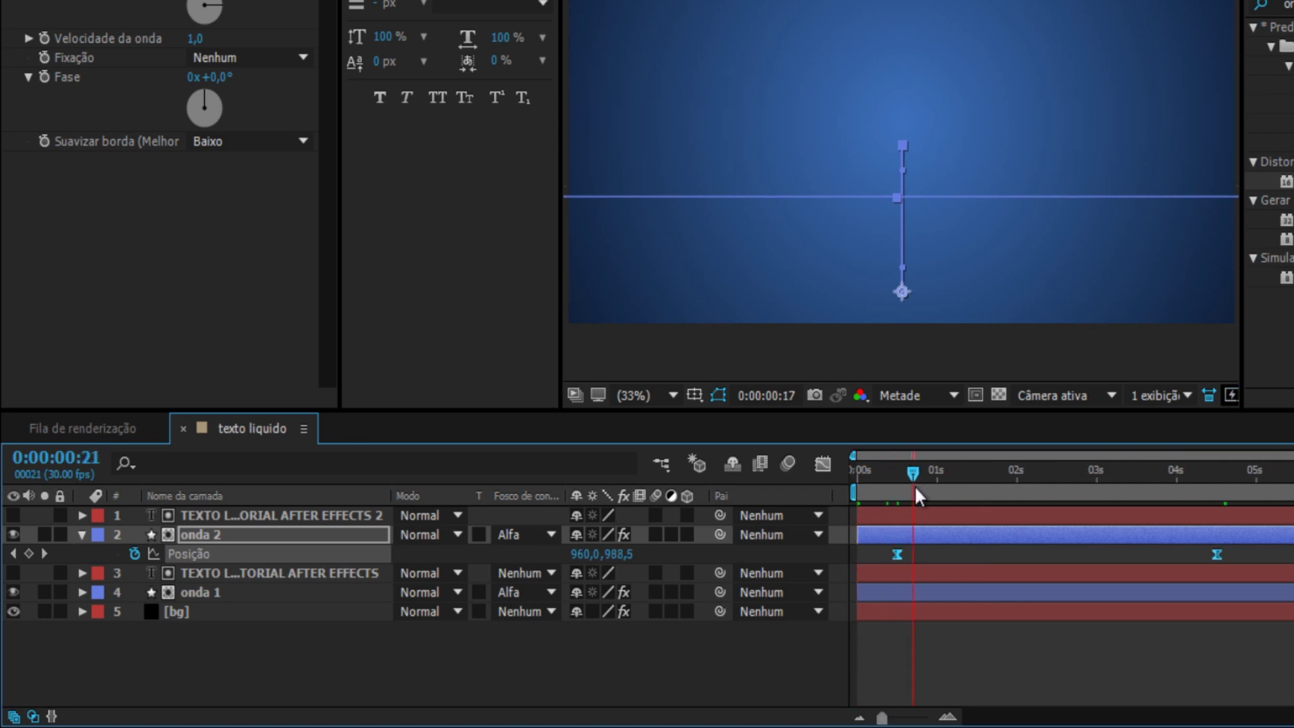
left_click_drag(915, 489, 1078, 503)
left_click(1036, 367)
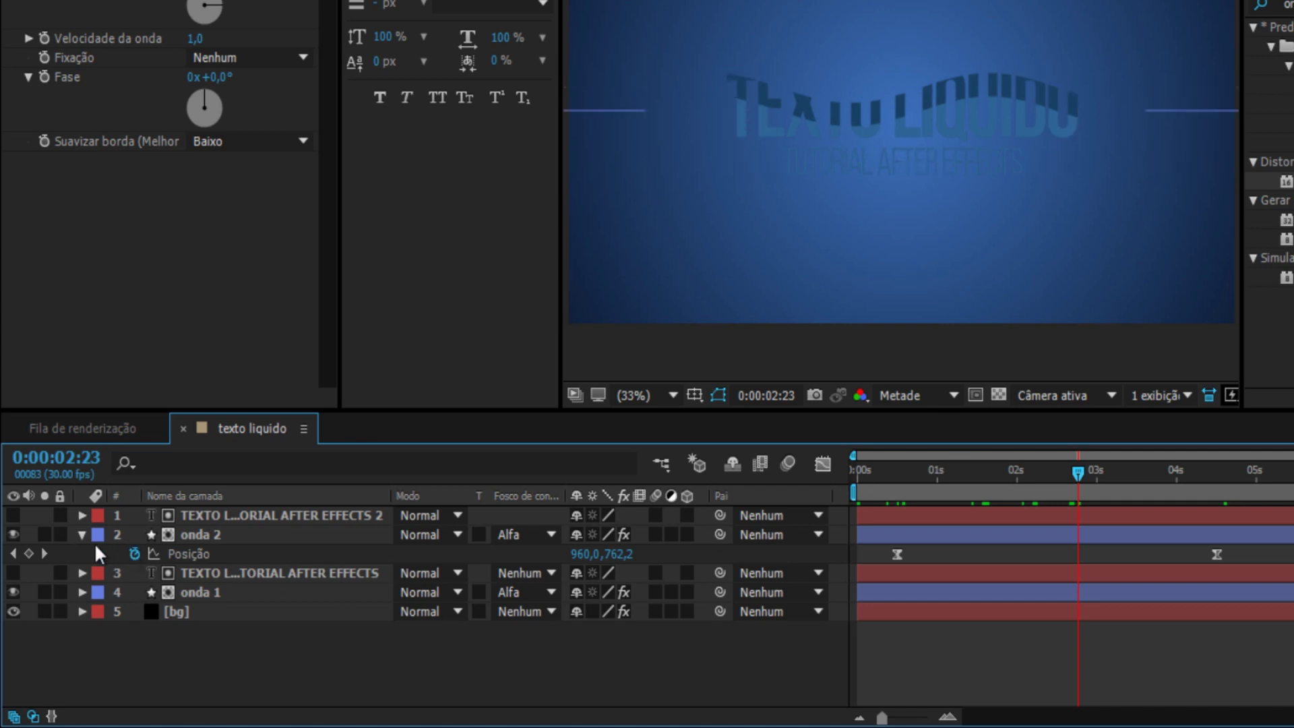
Step: Duplicate onda 2 as onda 3 and the title text layer, moving both to the top of the stack
left_click(78, 535)
left_click(201, 535)
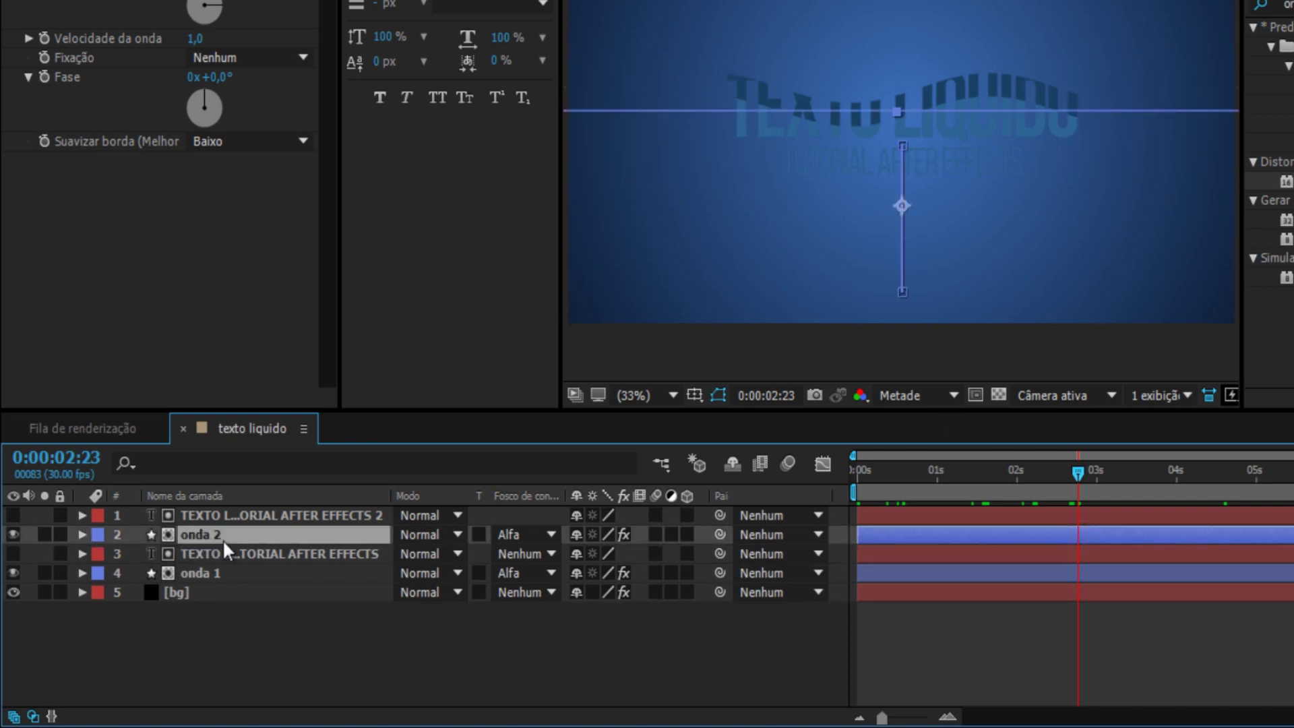
key("ctrl+d")
left_click_drag(200, 539, 222, 517)
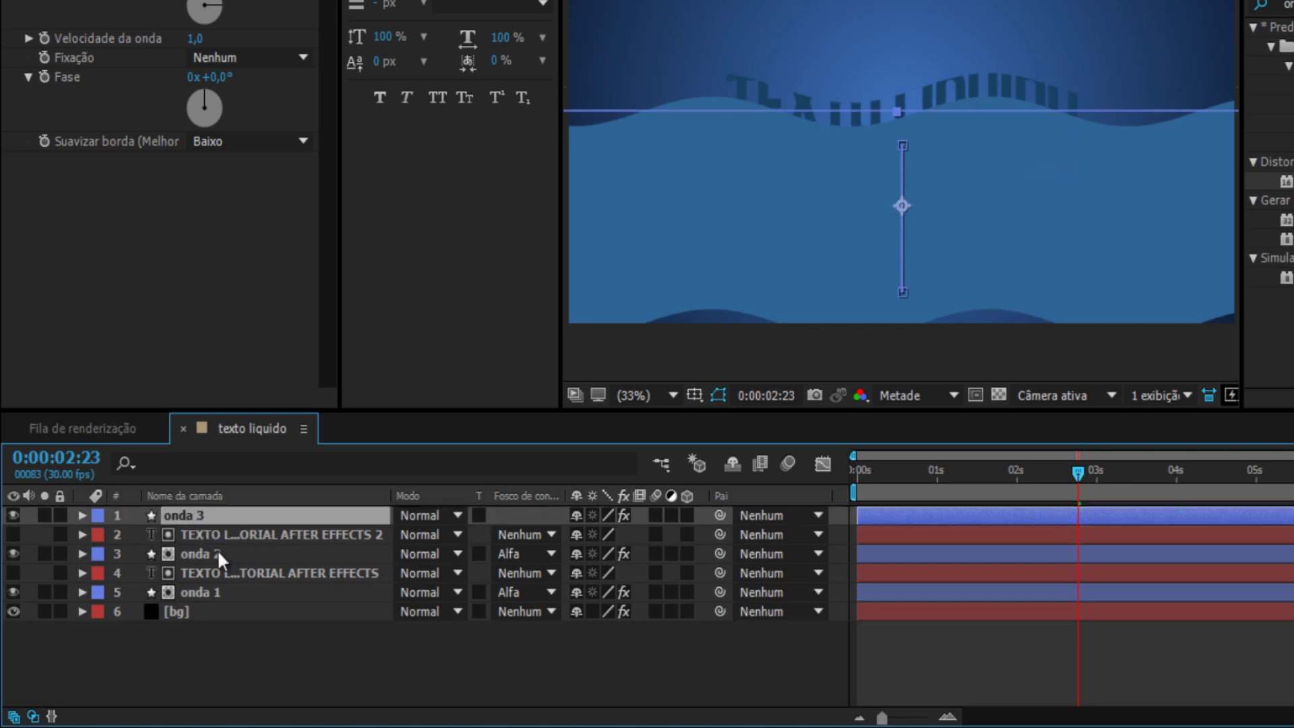
left_click(228, 542)
key("ctrl+d")
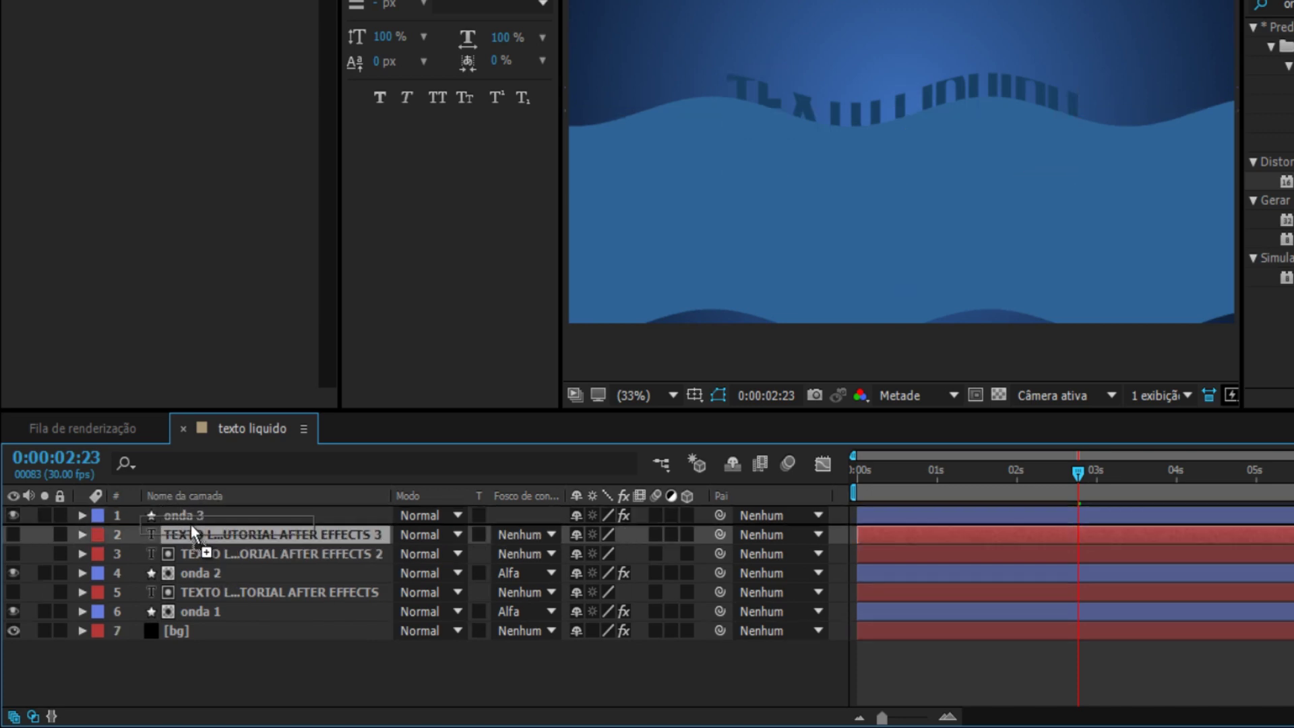
left_click_drag(196, 512, 197, 514)
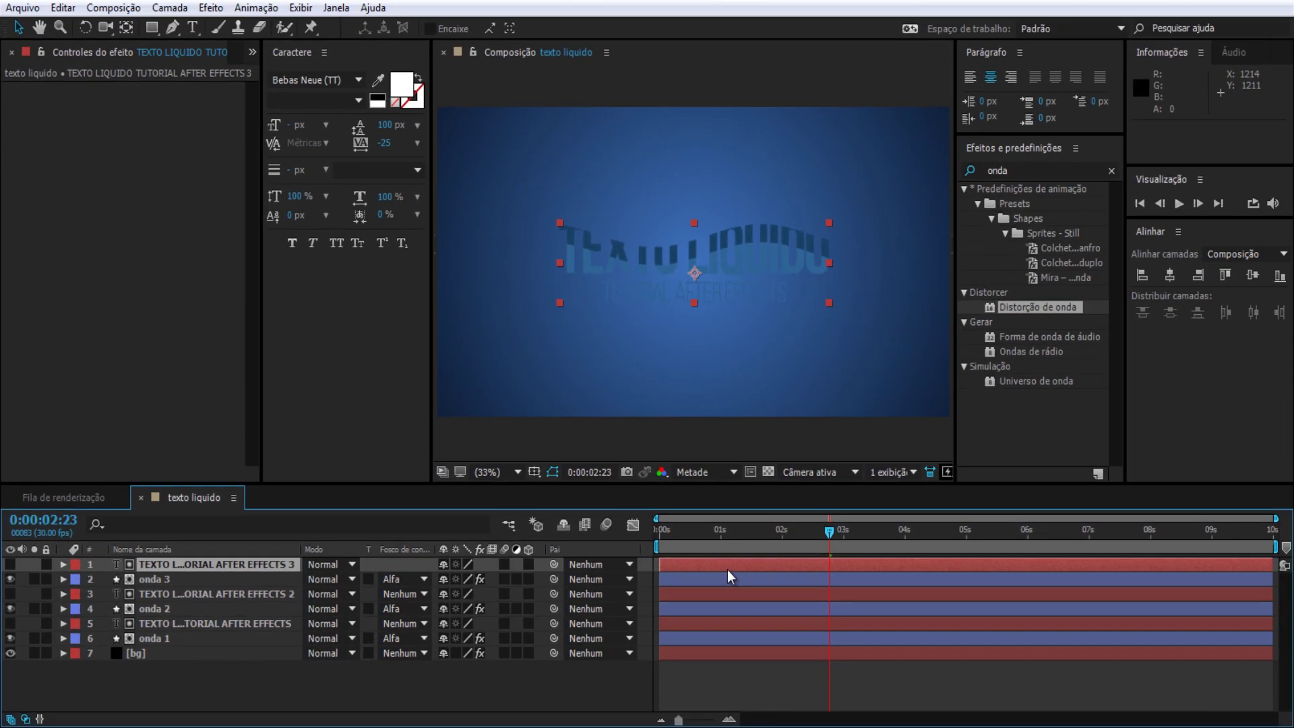
Step: Fill onda 3 with the lighter blue 3F7FBA
left_click(175, 579)
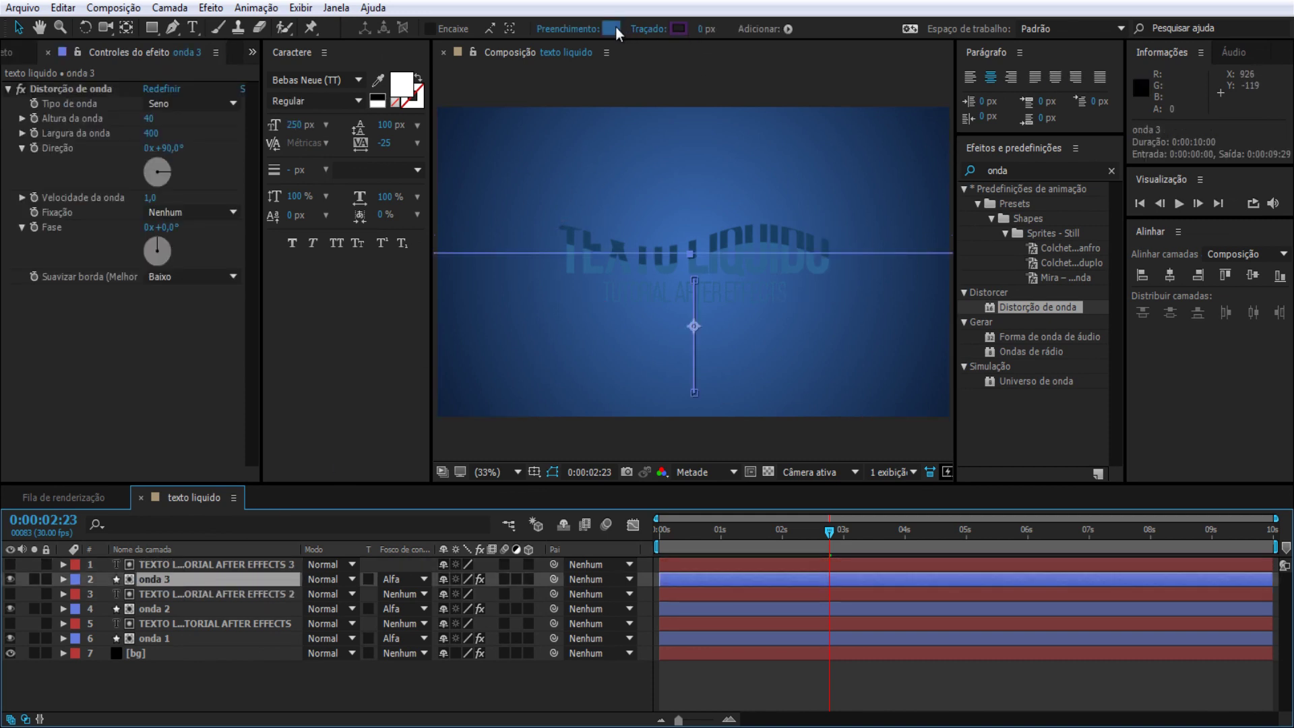
left_click(611, 29)
left_click(1083, 445)
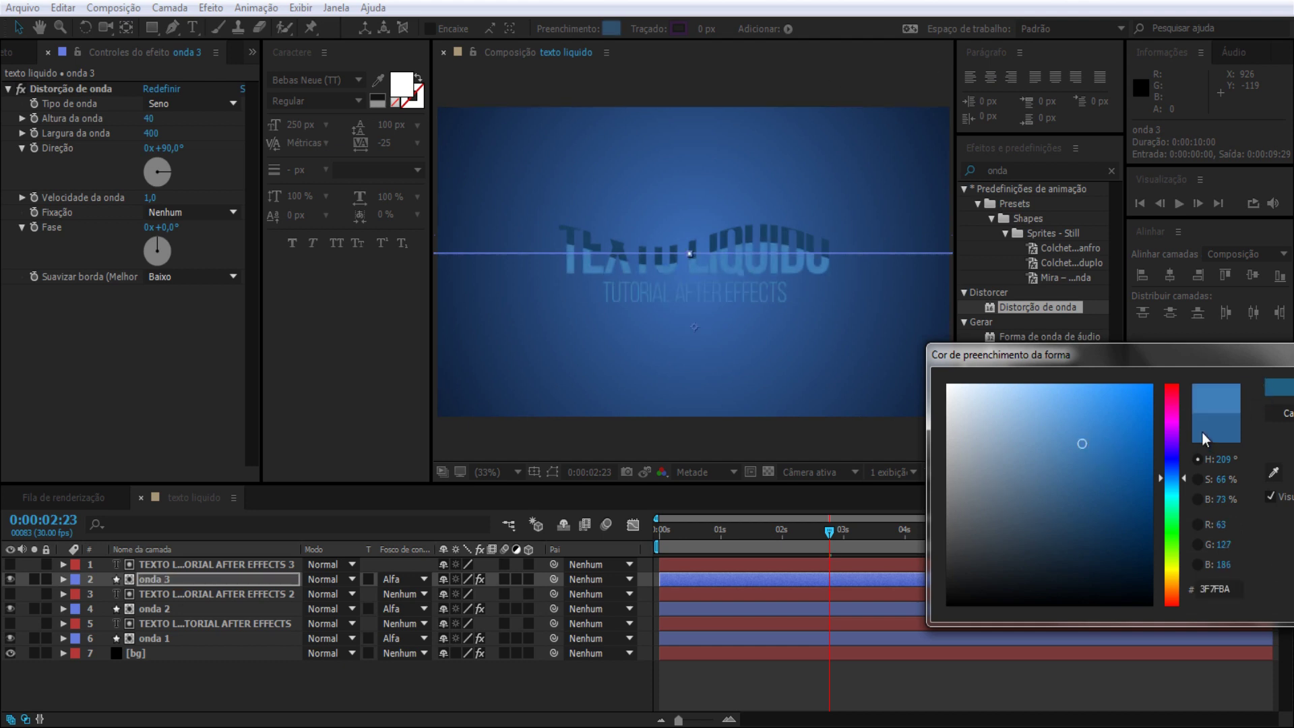
left_click(1283, 389)
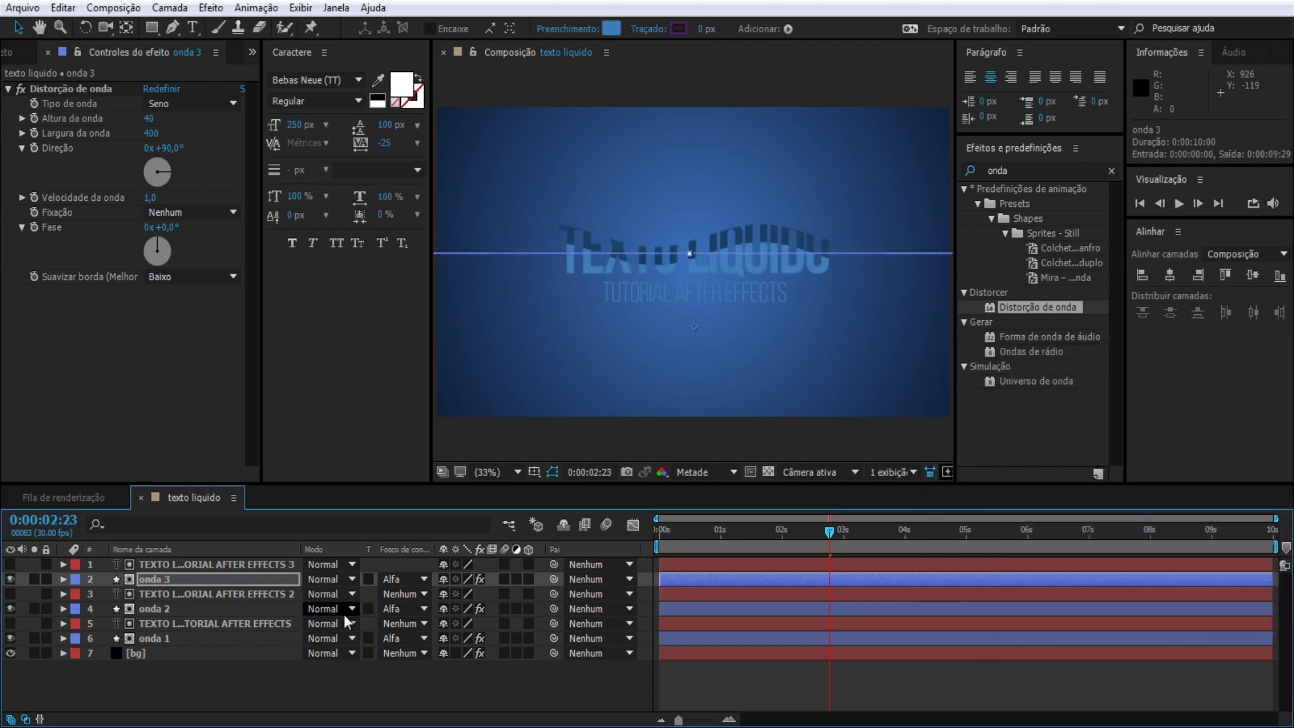
left_click(150, 579)
Step: Move onda 3's first Posição keyframe to 0:00:01:00 and scrub to compare the staggered waves
key("p")
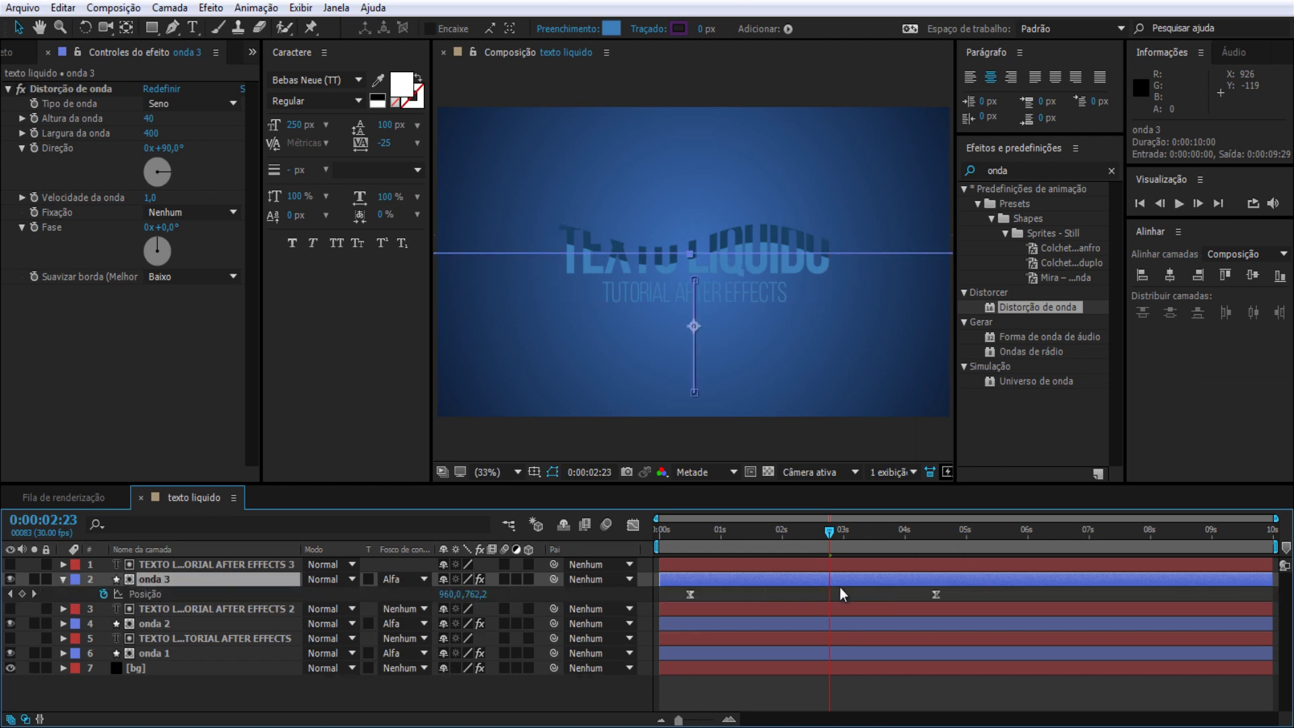
left_click_drag(944, 592, 682, 608)
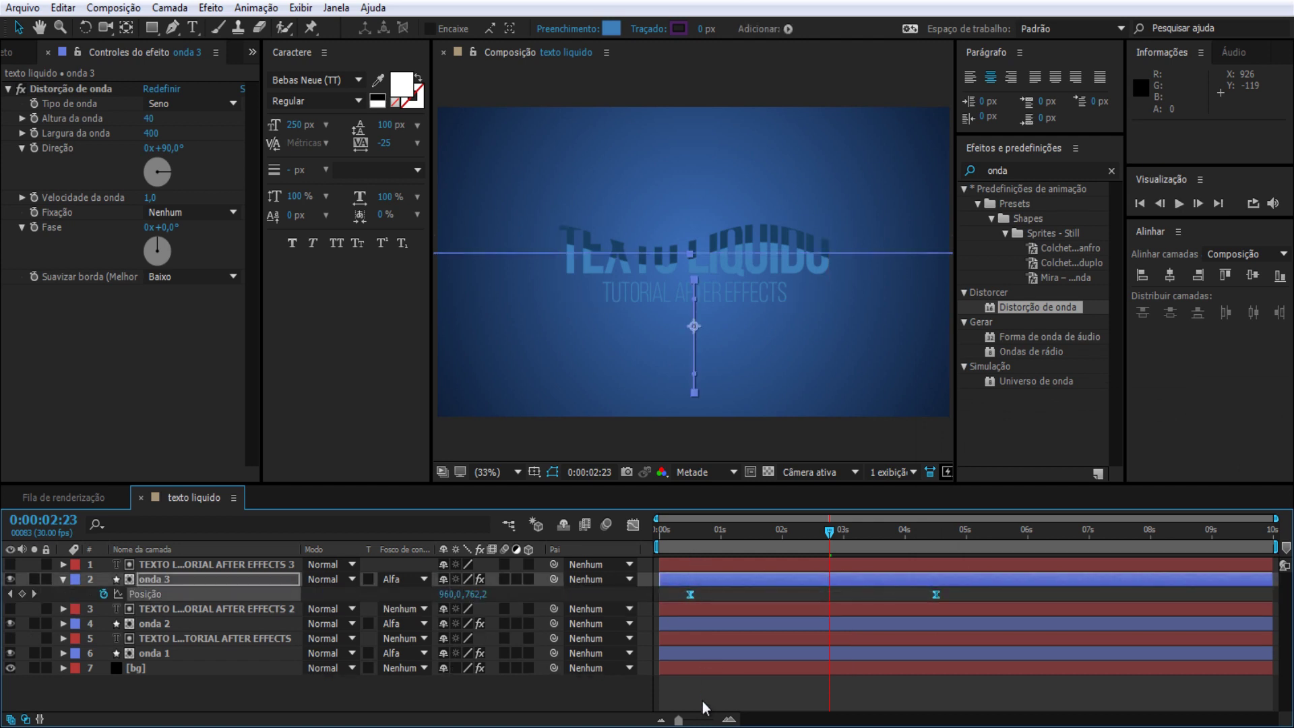
left_click(704, 720)
left_click_drag(827, 723, 770, 654)
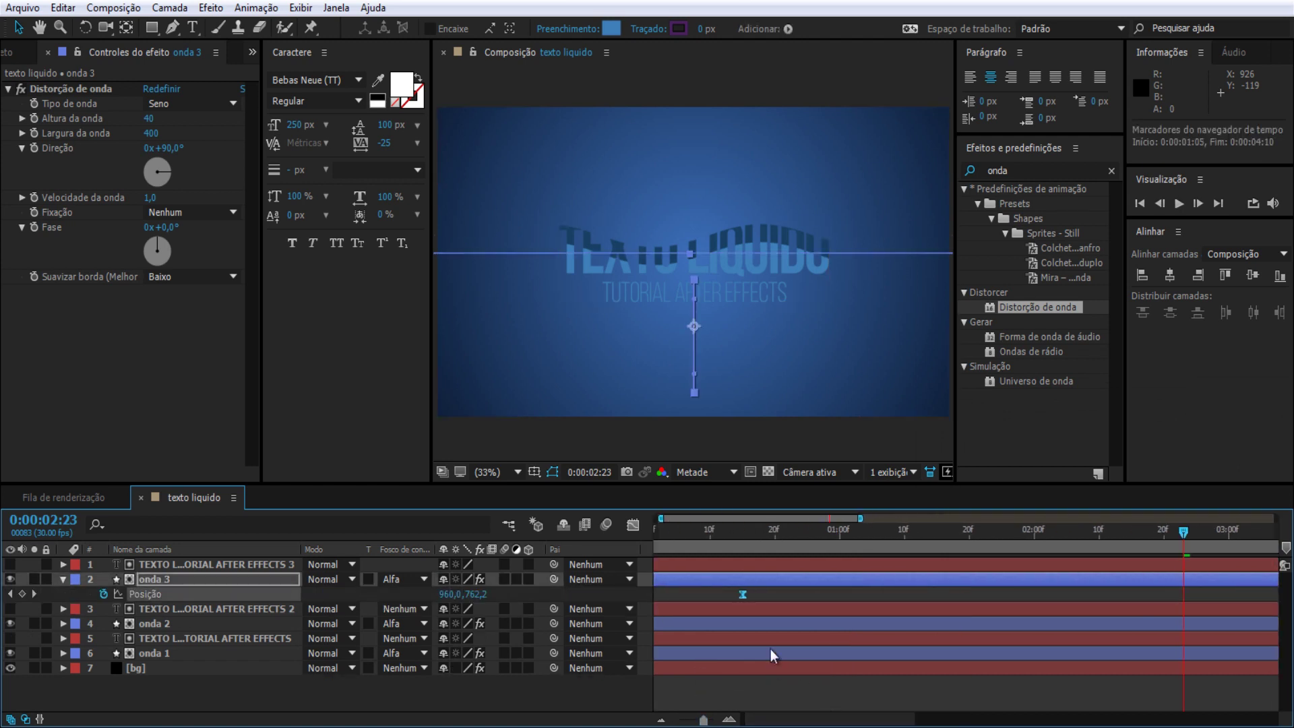
left_click_drag(741, 594, 834, 596)
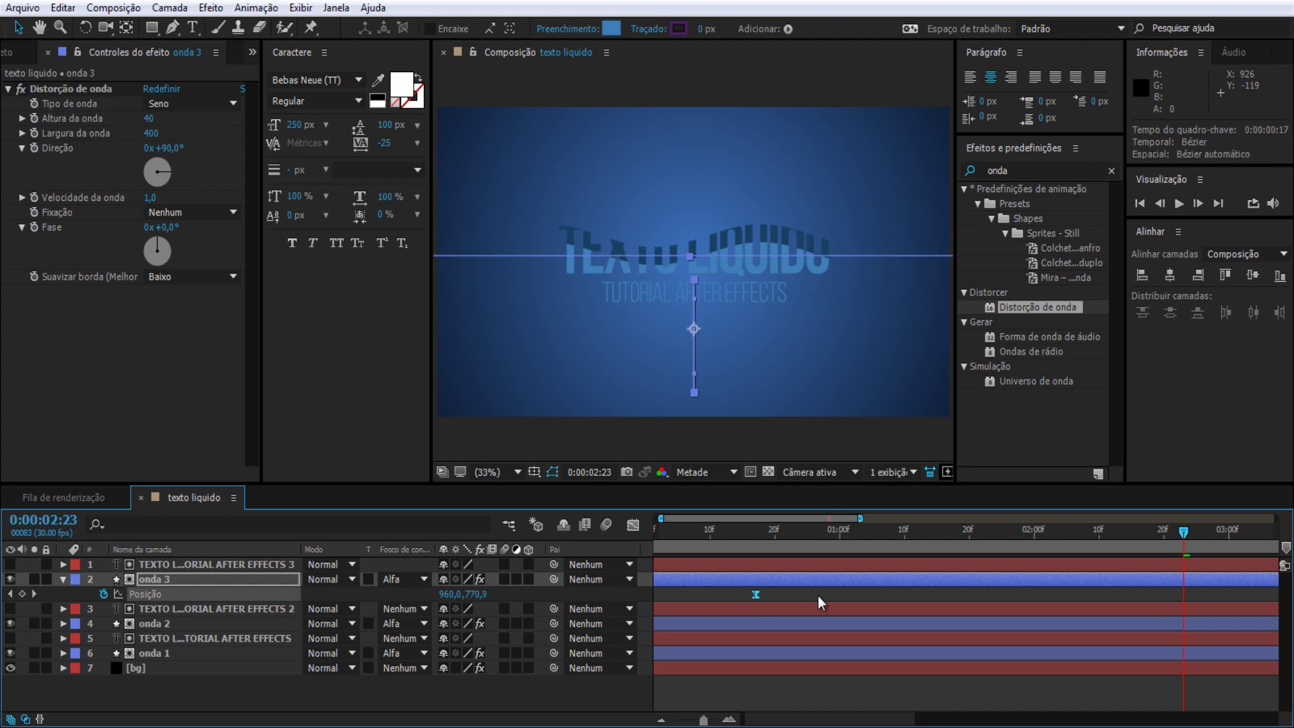
left_click(840, 535)
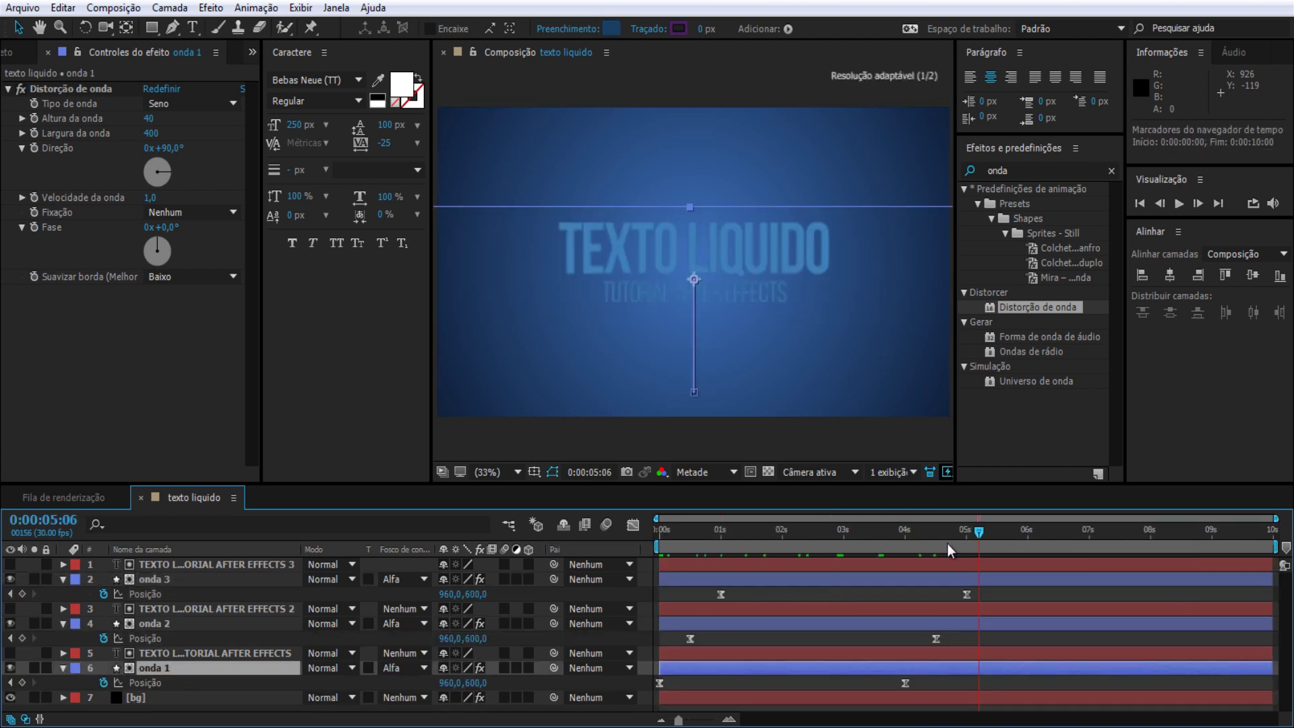
left_click_drag(947, 543, 786, 547)
left_click_drag(813, 544, 837, 545)
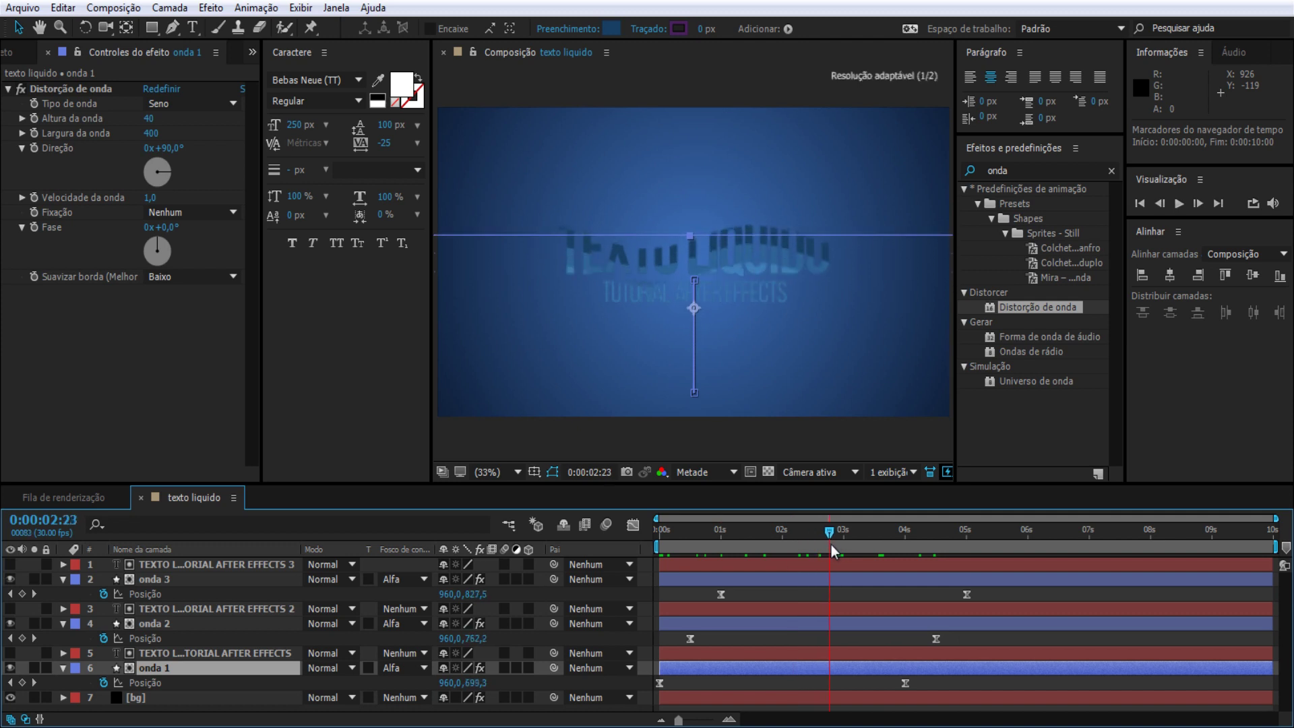
Step: Collapse the waves' position properties and select the original title layer
key("u")
left_click(63, 578)
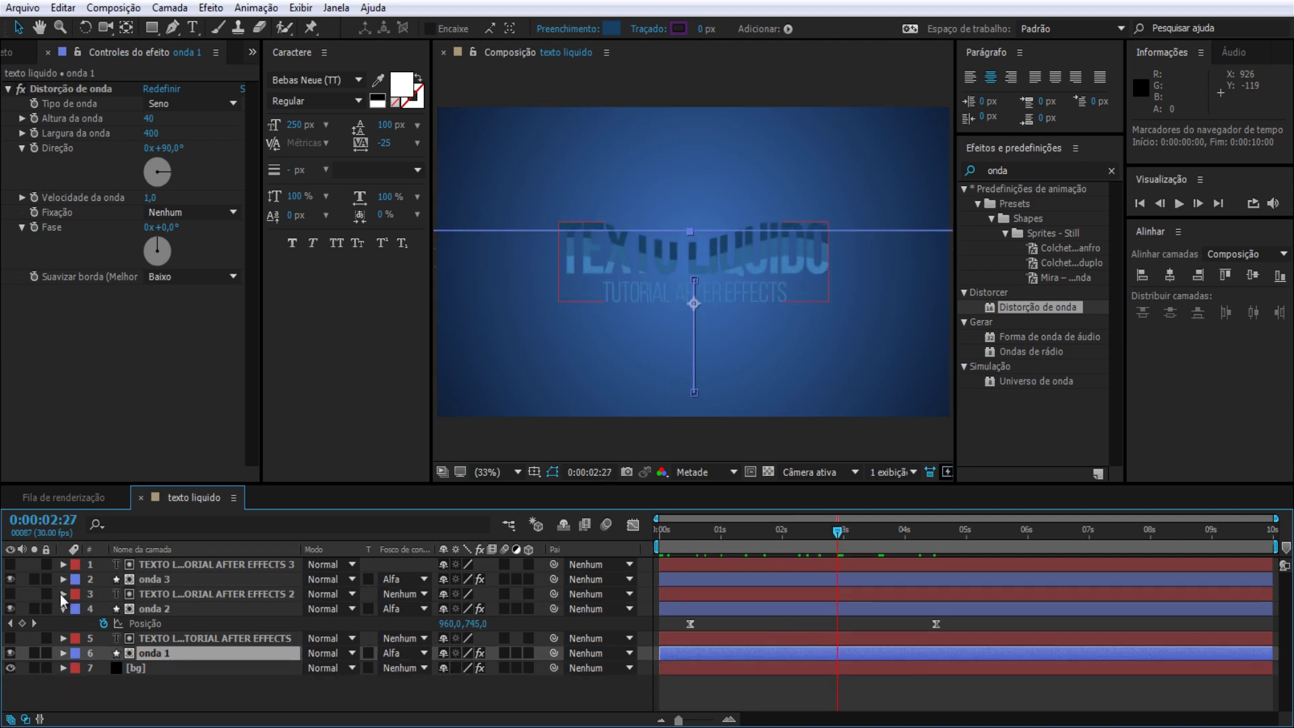
left_click(62, 609)
left_click(179, 624)
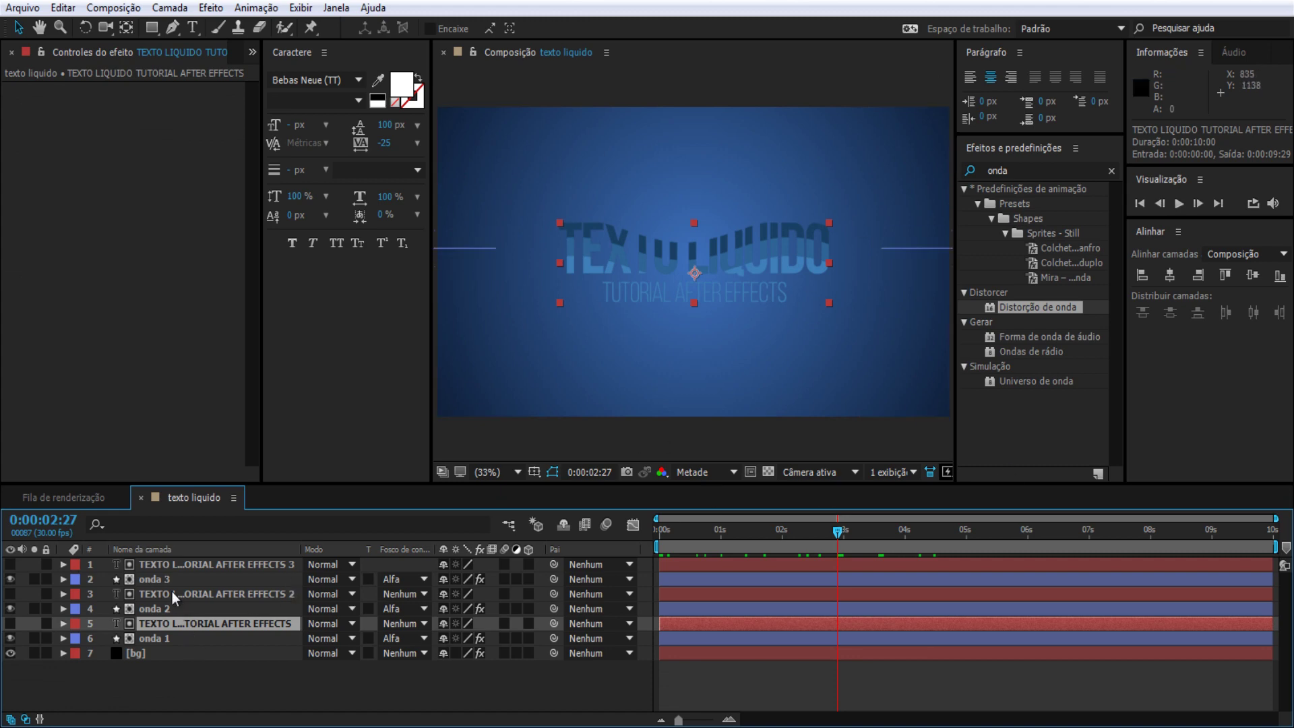
Step: Set onda 2's Distorção de onda Fase to -40°
left_click(164, 610)
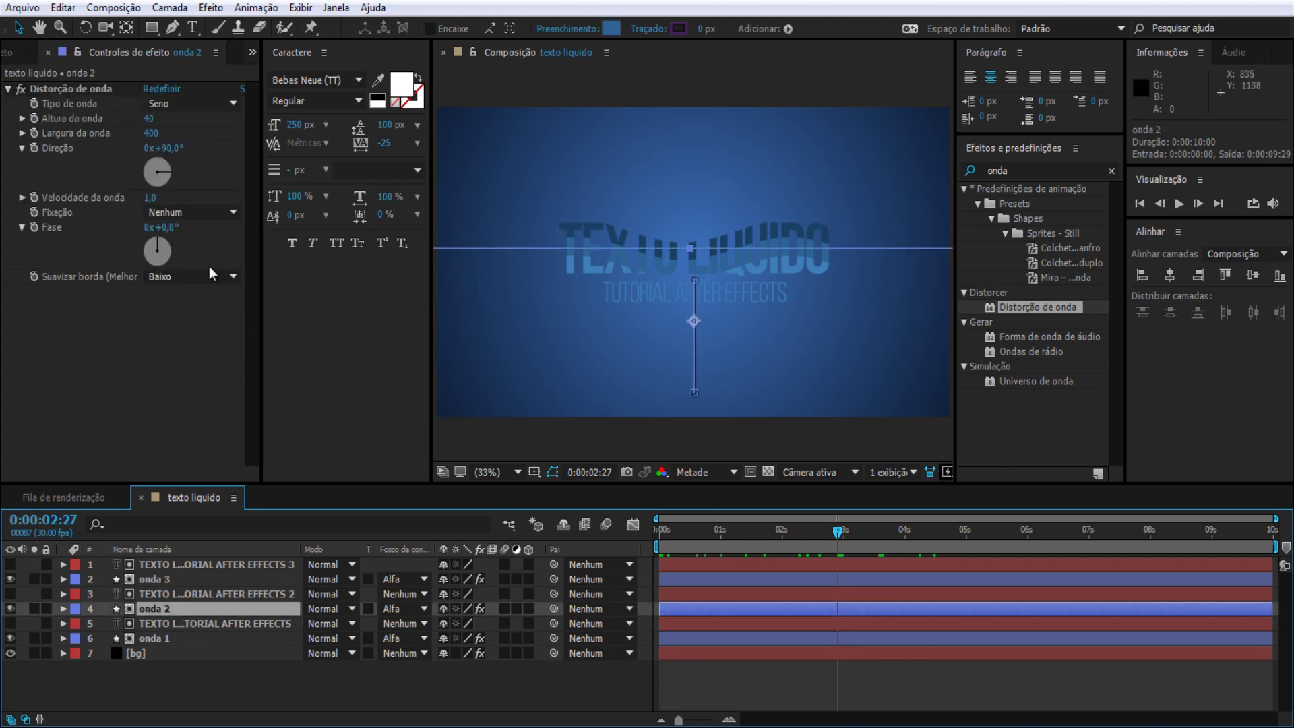
left_click(167, 227)
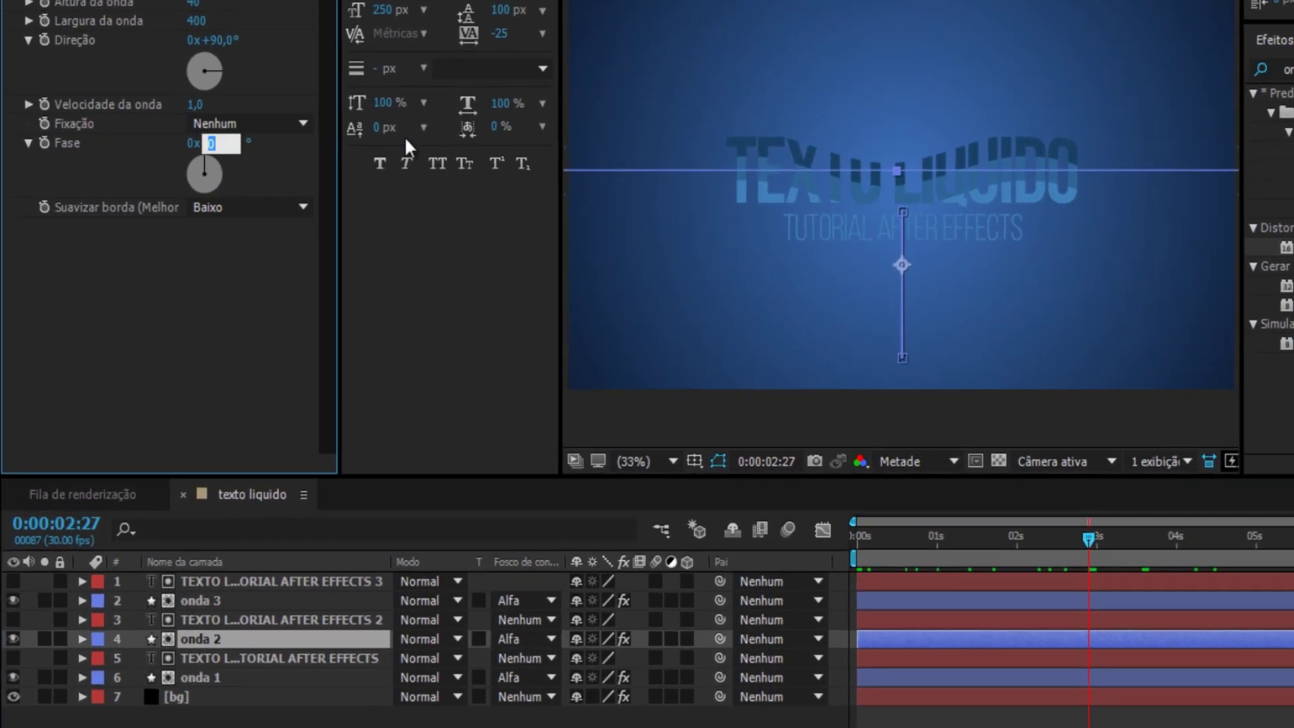
type("-40")
key("Return")
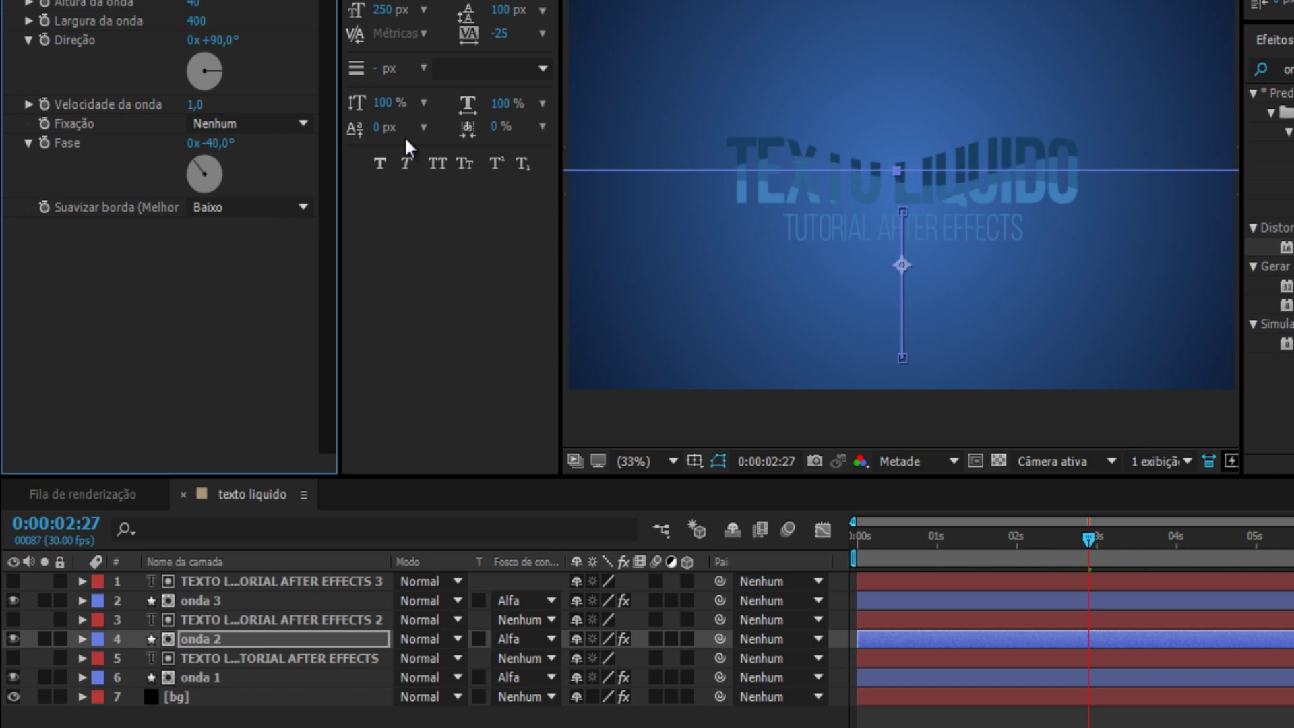
Step: Set onda 3's Fase to 10° after trying 20 and -10, then scrub to preview
left_click(209, 600)
left_click(224, 143)
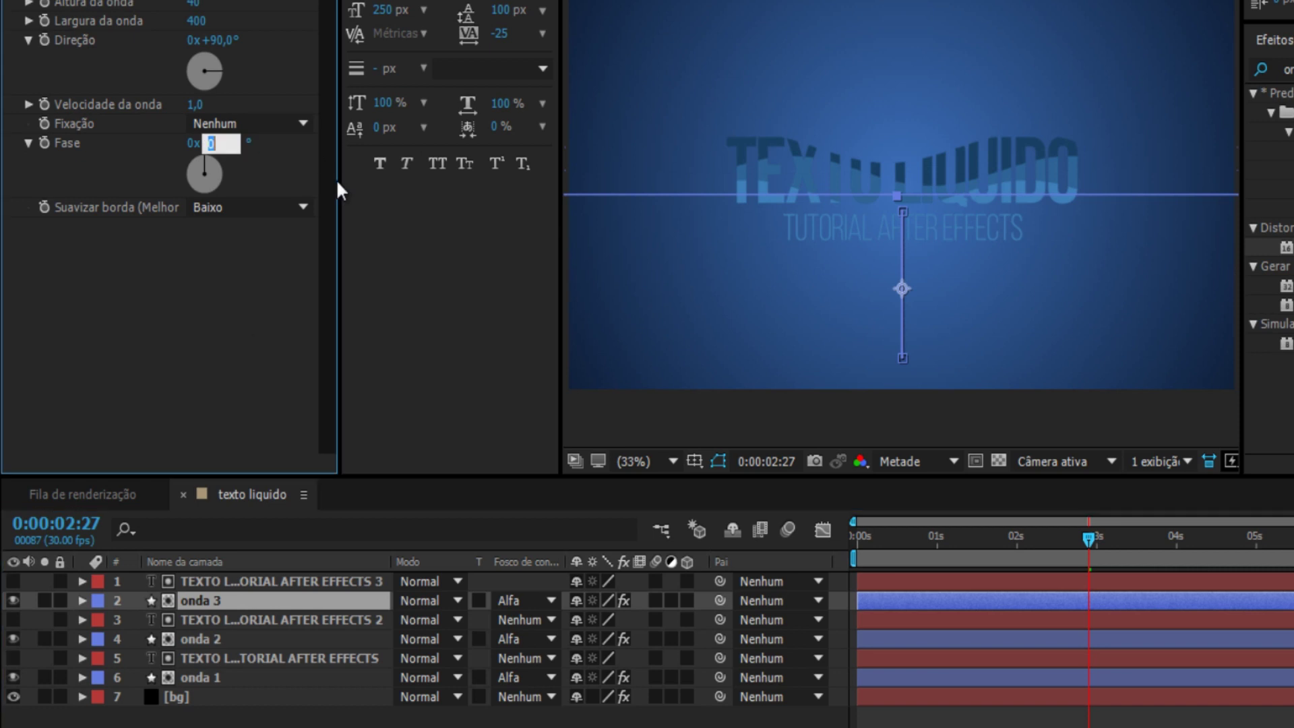
type("20")
key("Return")
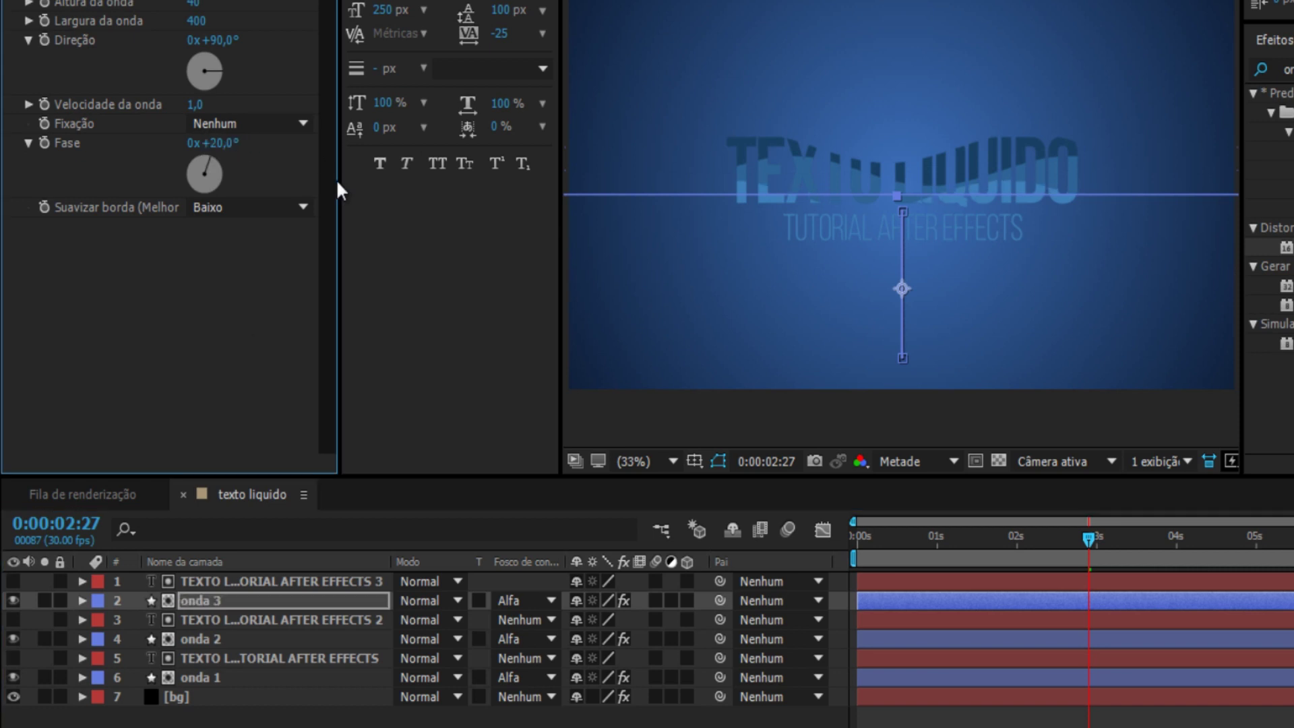
left_click(213, 143)
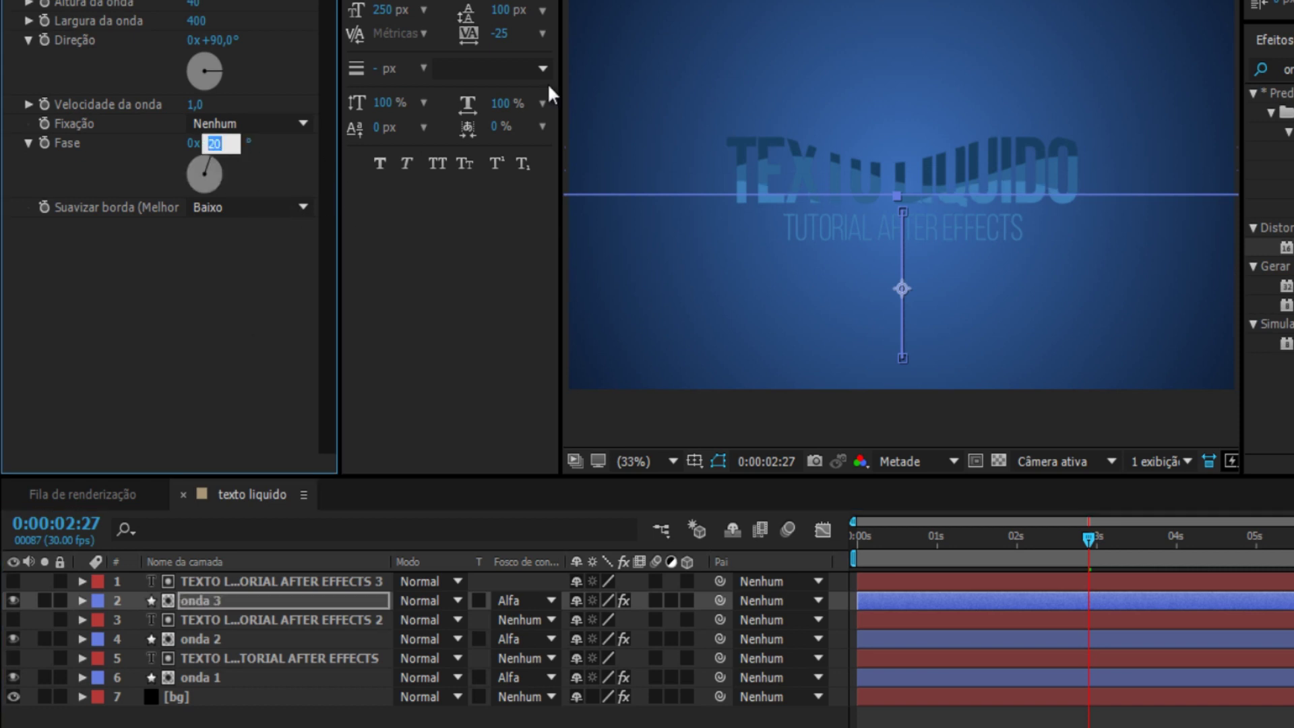
type("-10")
key("Return")
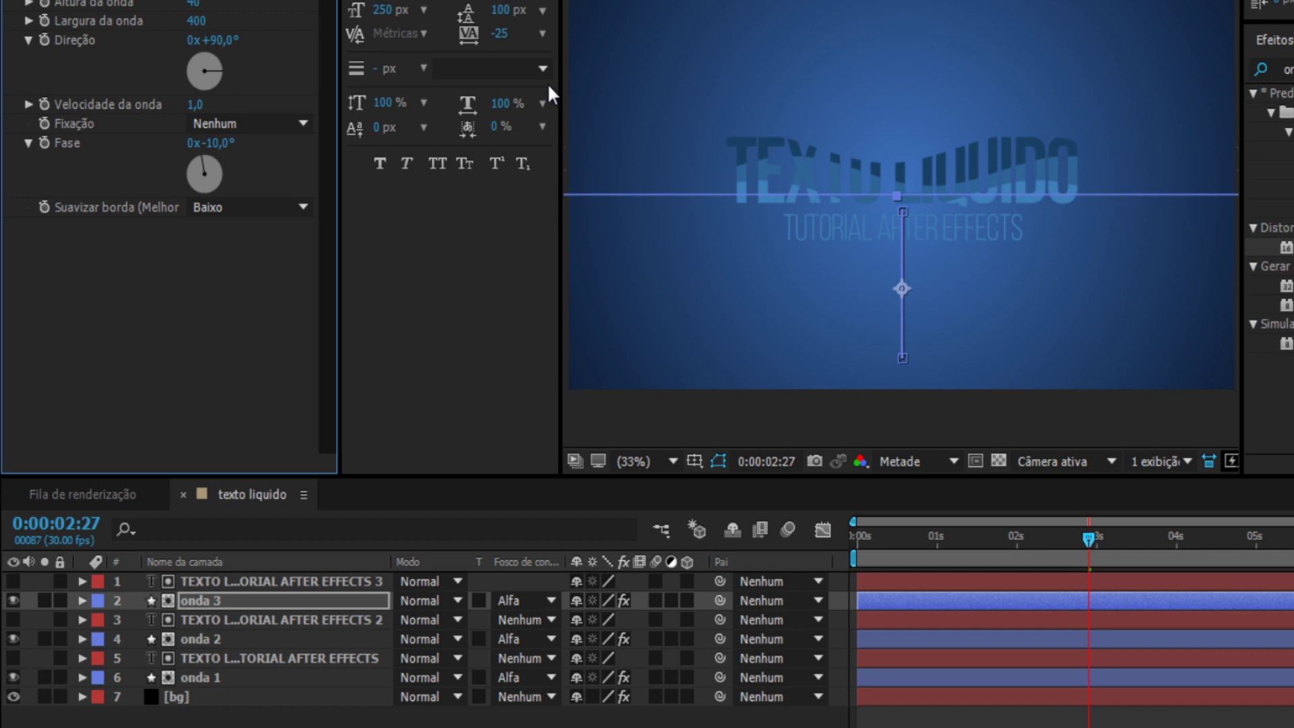
left_click(223, 143)
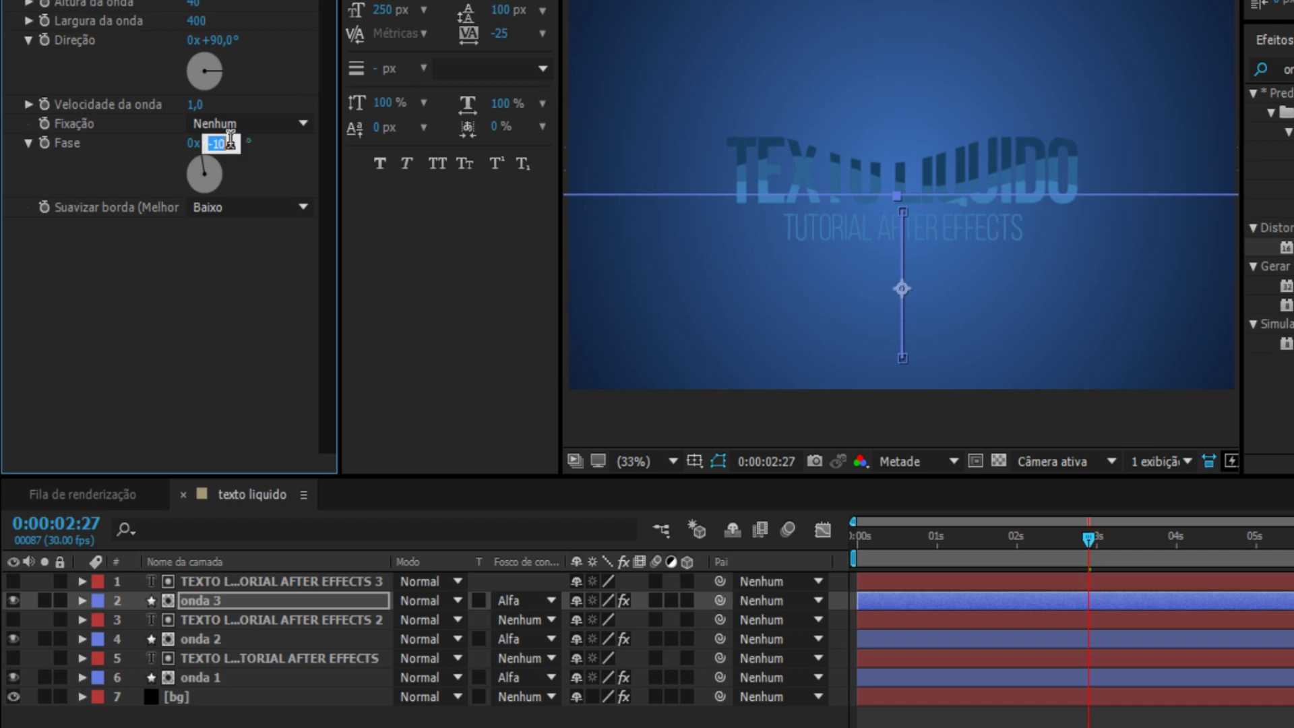
type("10")
key("Return")
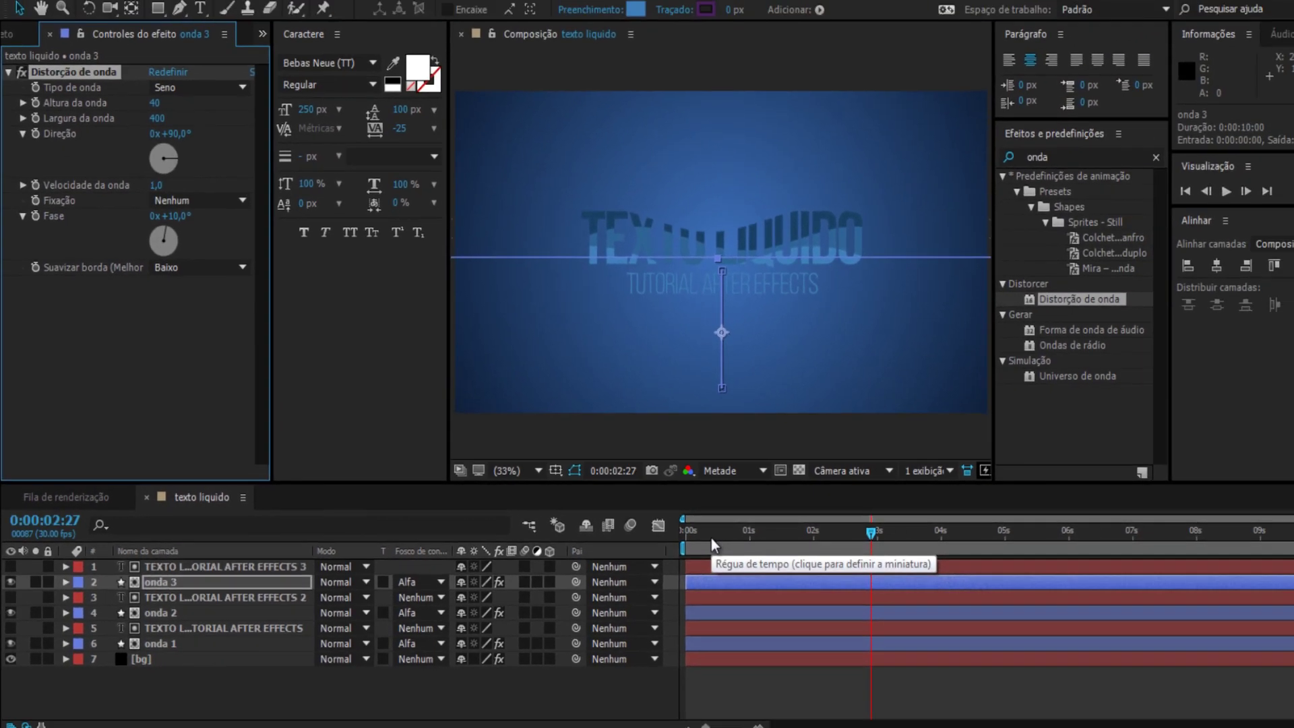
left_click_drag(674, 531, 1018, 531)
left_click(164, 706)
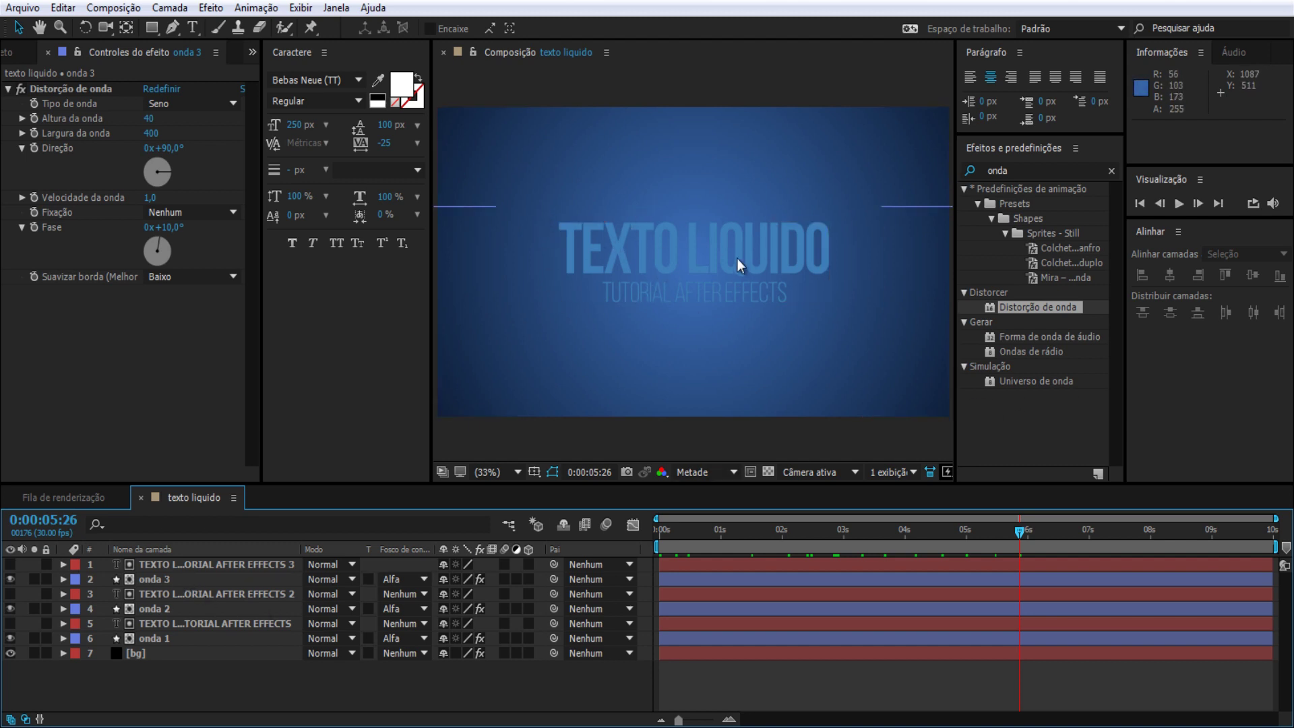
left_click(785, 276)
left_click(219, 658)
Step: Paste onda 3 as onda 4 and a fourth title copy, both moved to the top of the stack
left_click(161, 581)
key("ctrl+c")
key("ctrl+v")
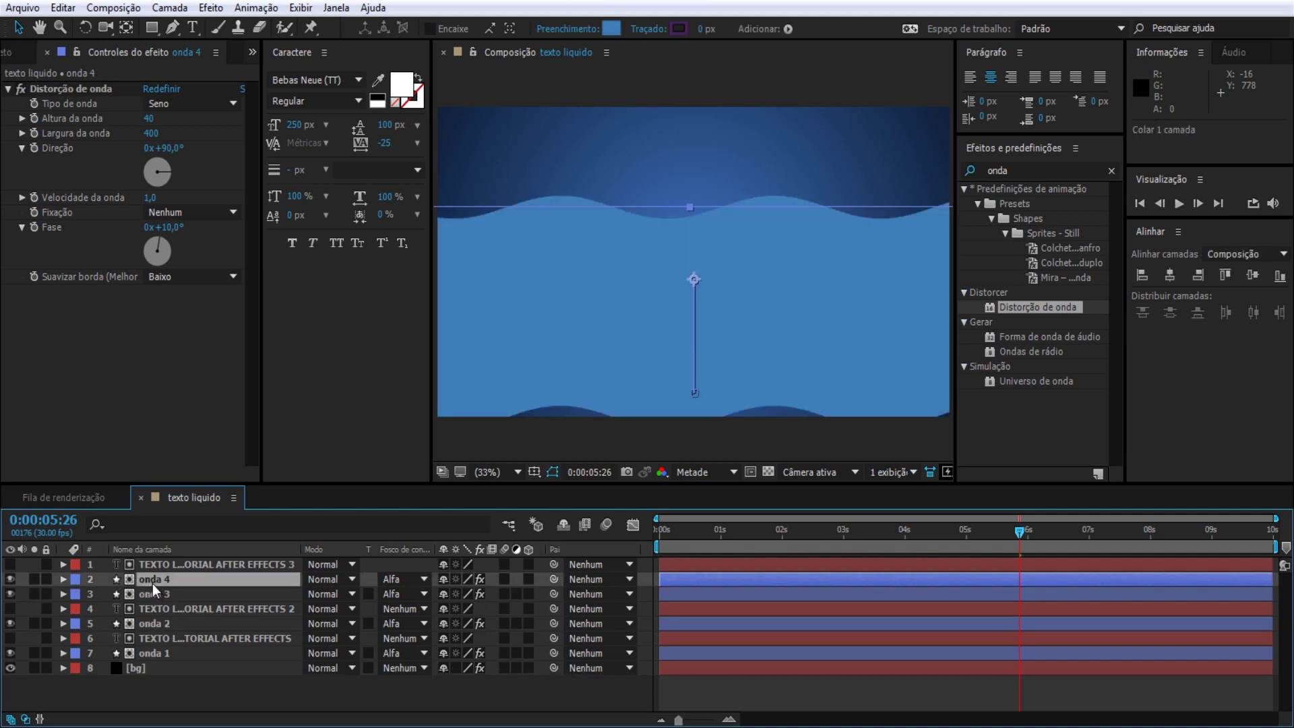
left_click_drag(153, 583, 149, 559)
left_click(209, 578)
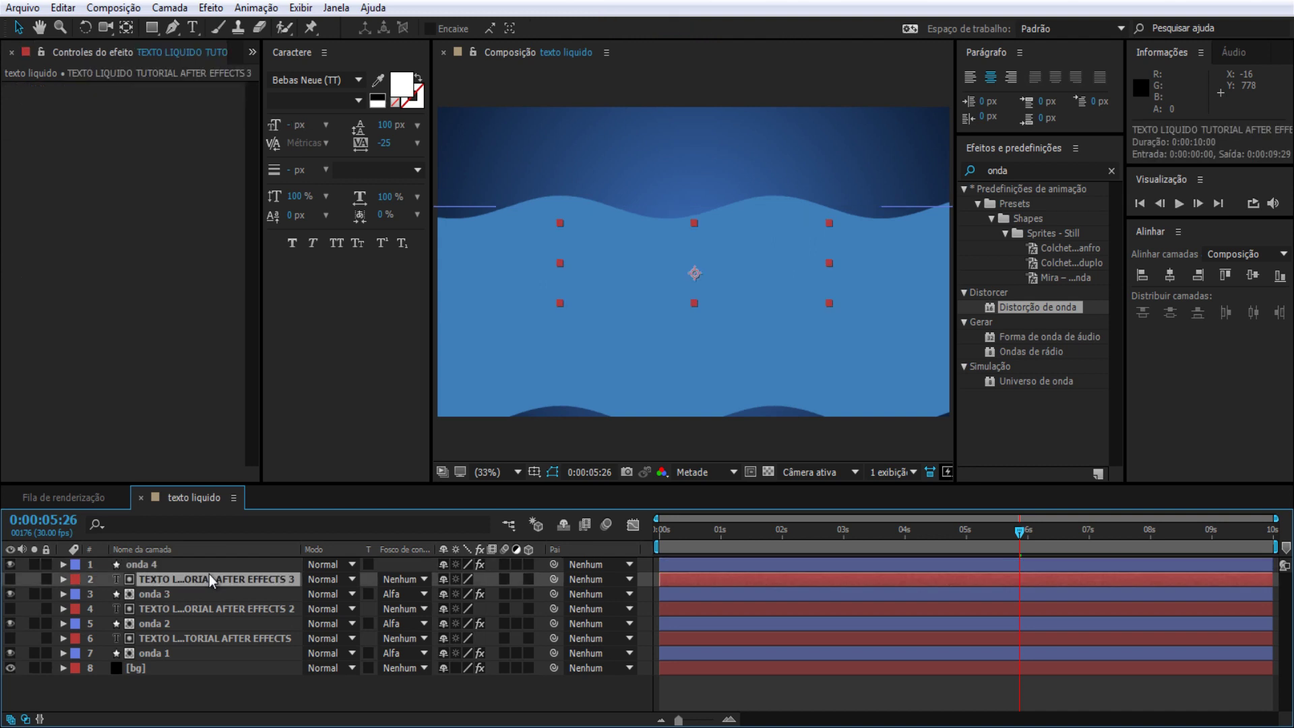
key("ctrl+c")
key("ctrl+v")
left_click_drag(166, 579, 151, 560)
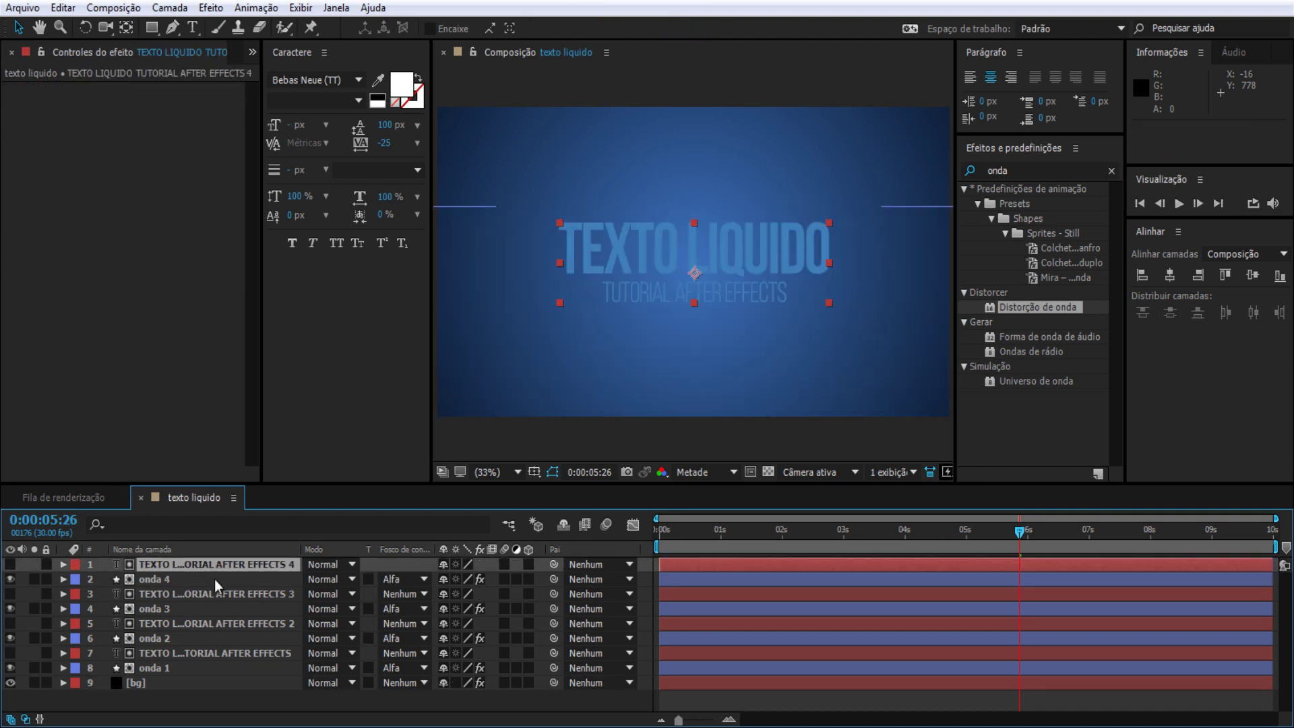
Step: Fill onda 4 with white FFFFFF and check the onda 3 and onda 4 wave layers
left_click(214, 580)
left_click(611, 28)
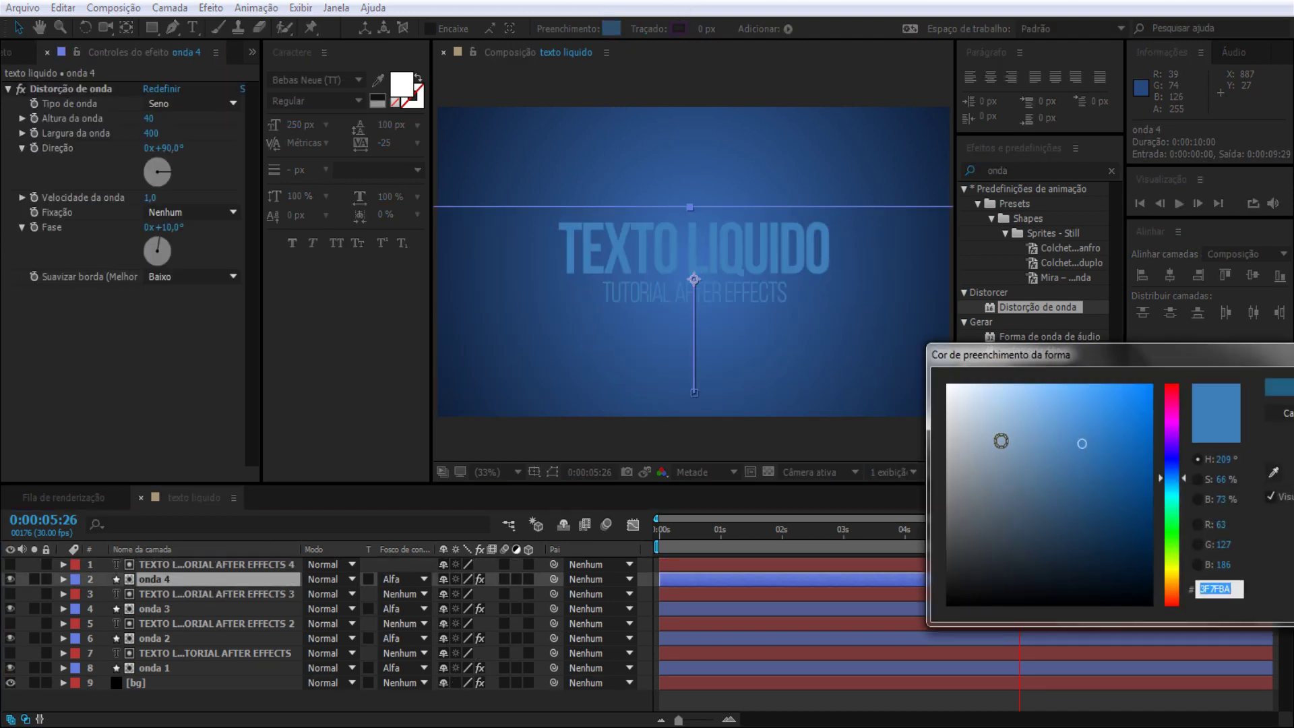
type("FFFFFF")
key("Return")
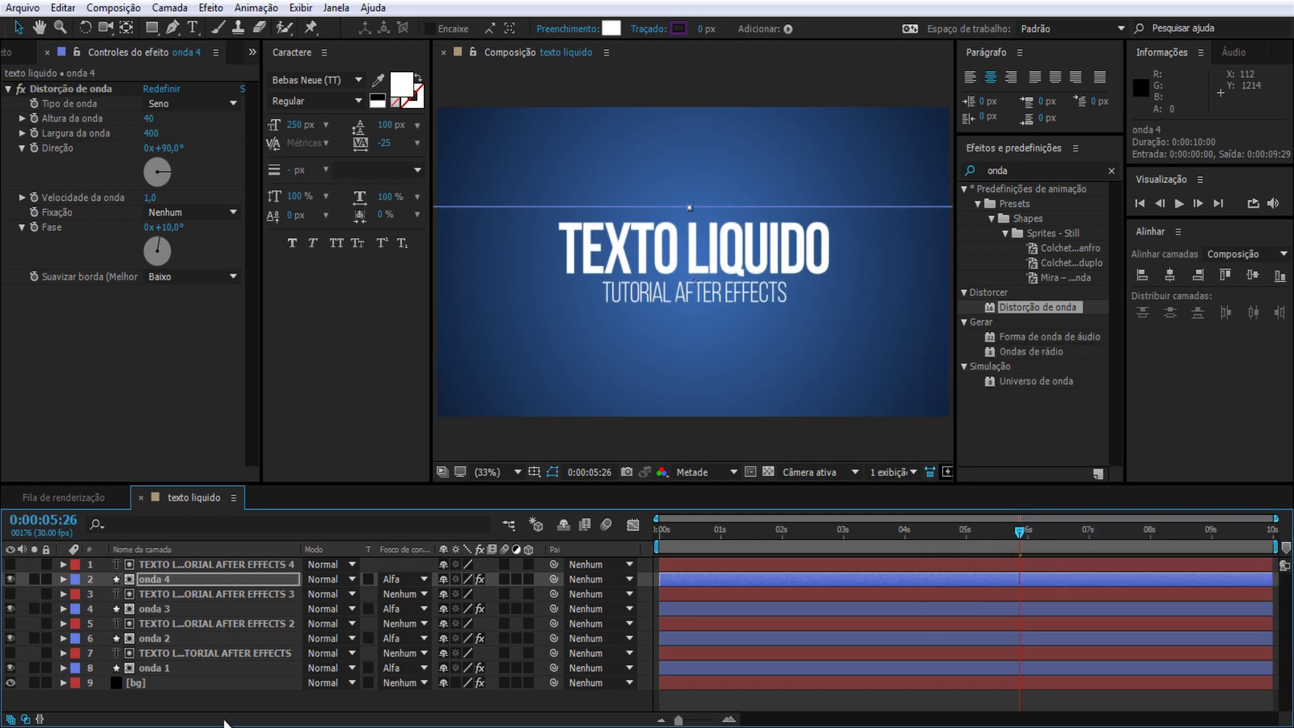
left_click(182, 564)
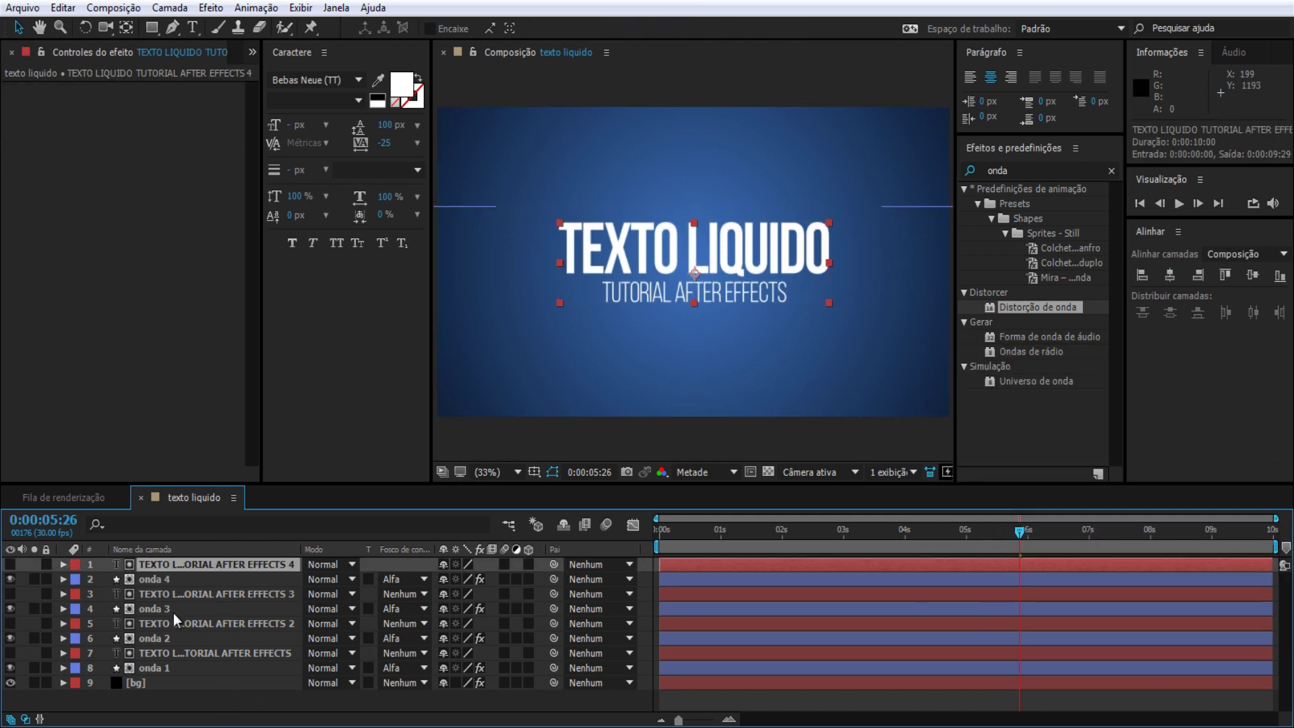
left_click(172, 613)
left_click(164, 584)
left_click(168, 605)
left_click(165, 585)
left_click(168, 608)
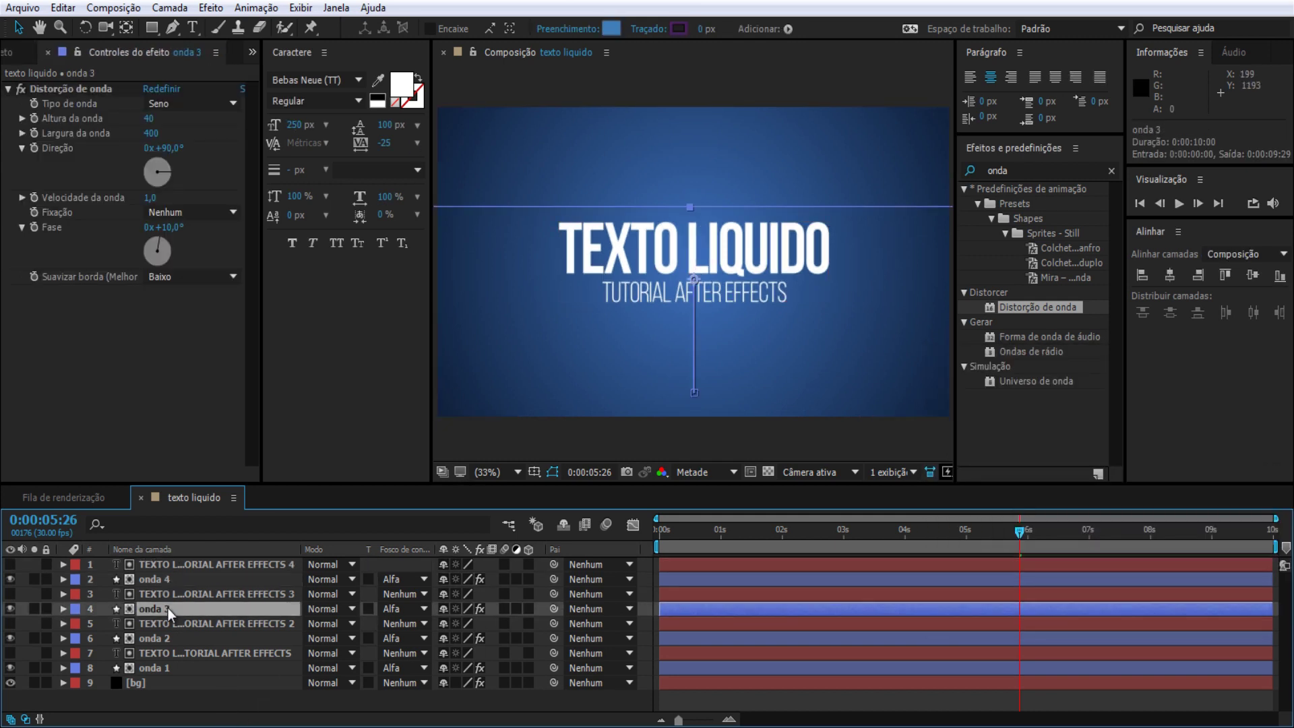
left_click(184, 584)
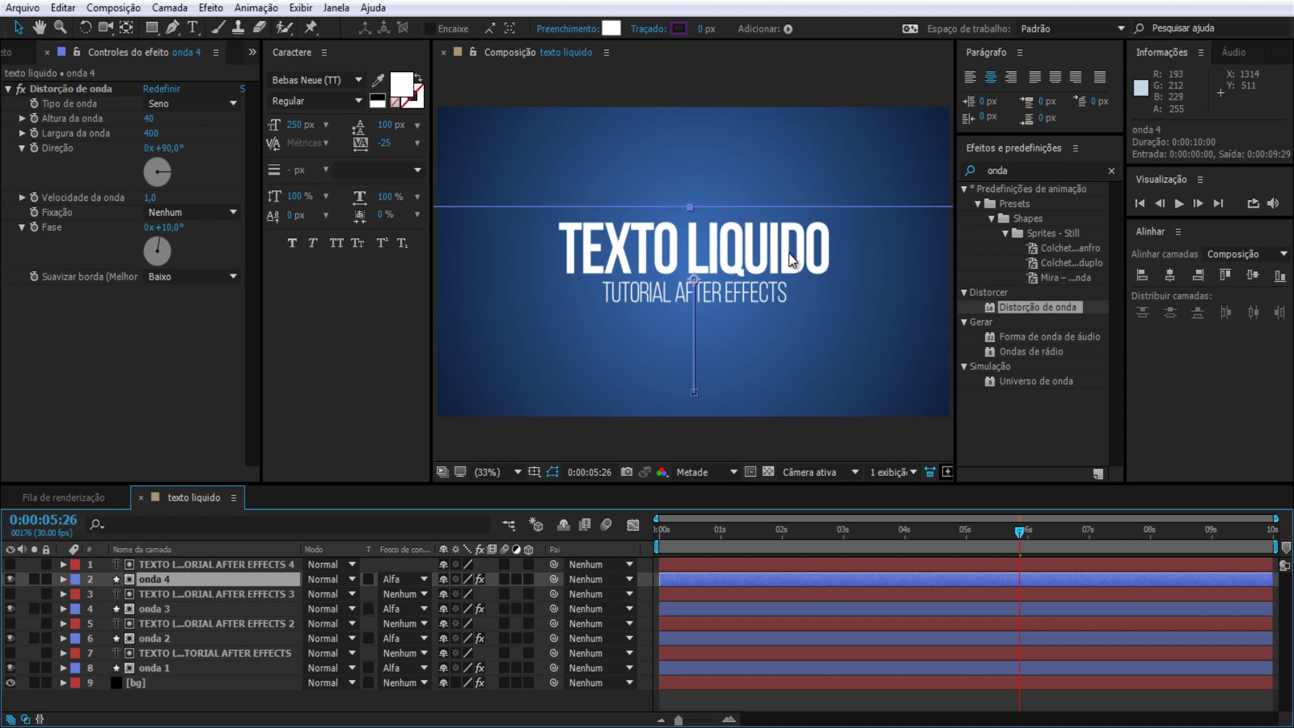
Step: Select the top title copy and switch to the Pen tool with RotoBézier
left_click(157, 566)
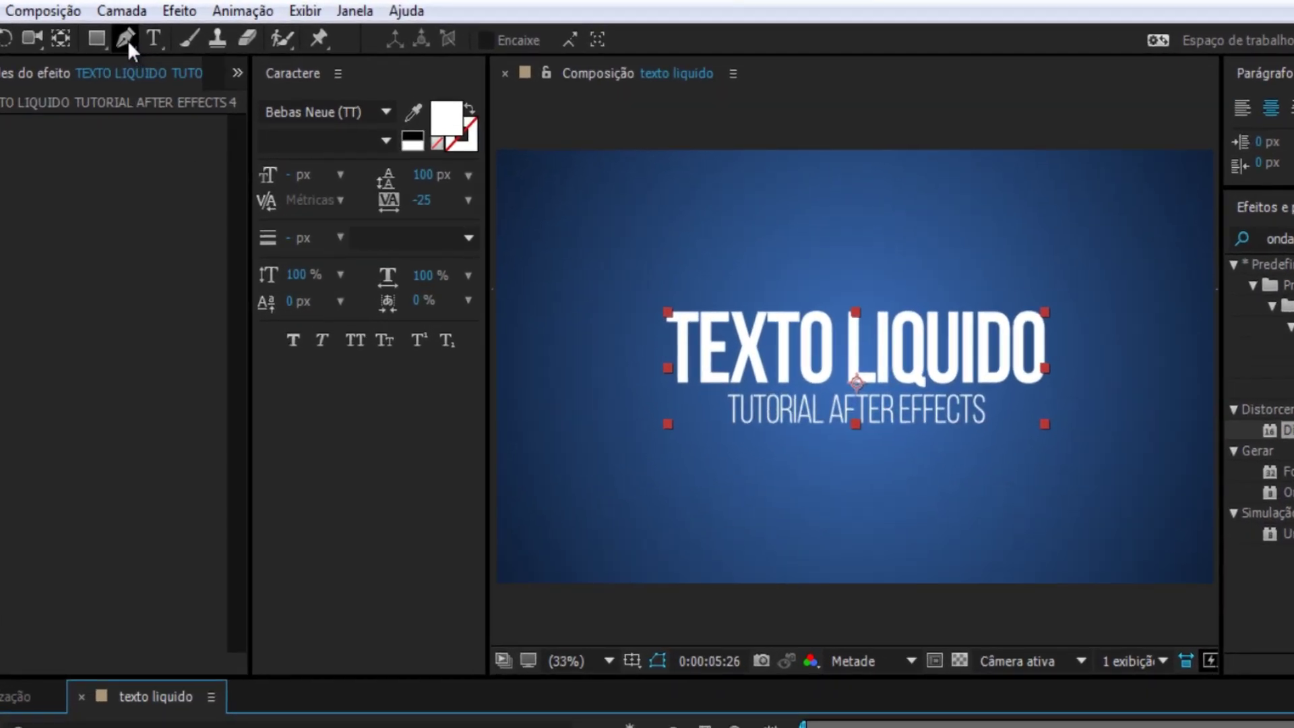
left_click(174, 31)
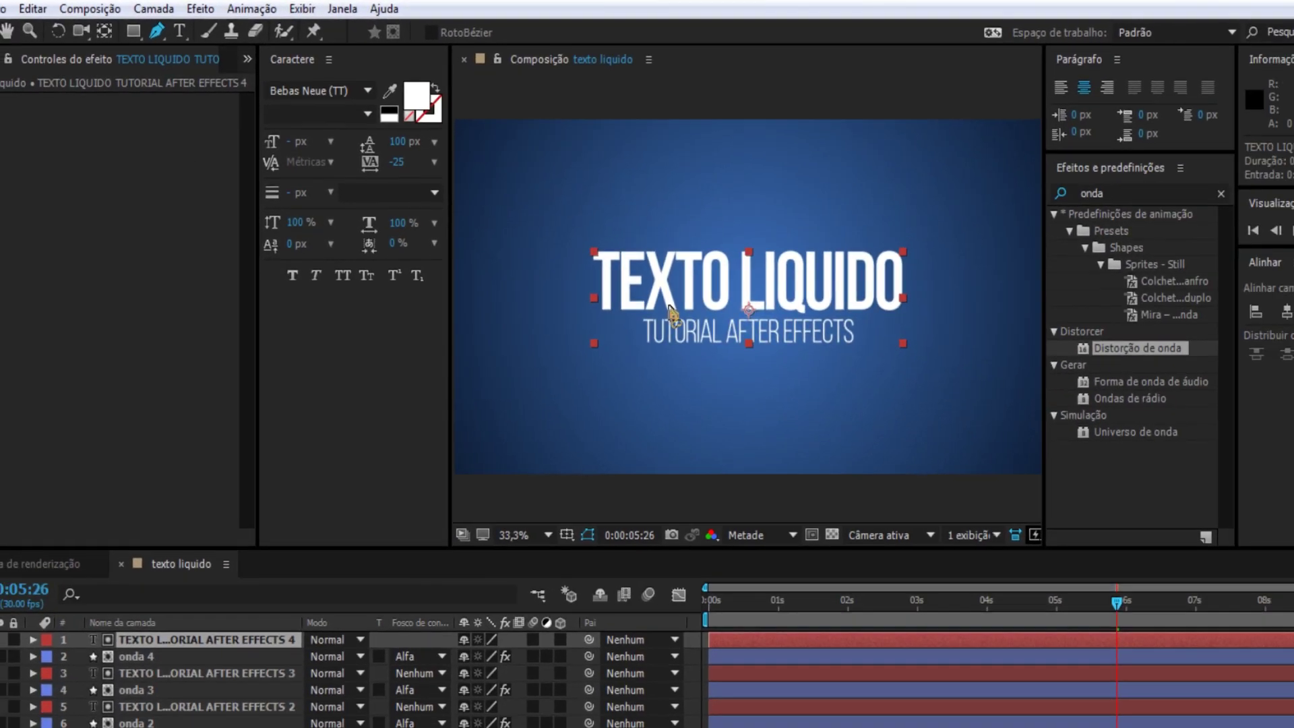
scroll(627, 278, "up", 3)
scroll(627, 278, "down", 2)
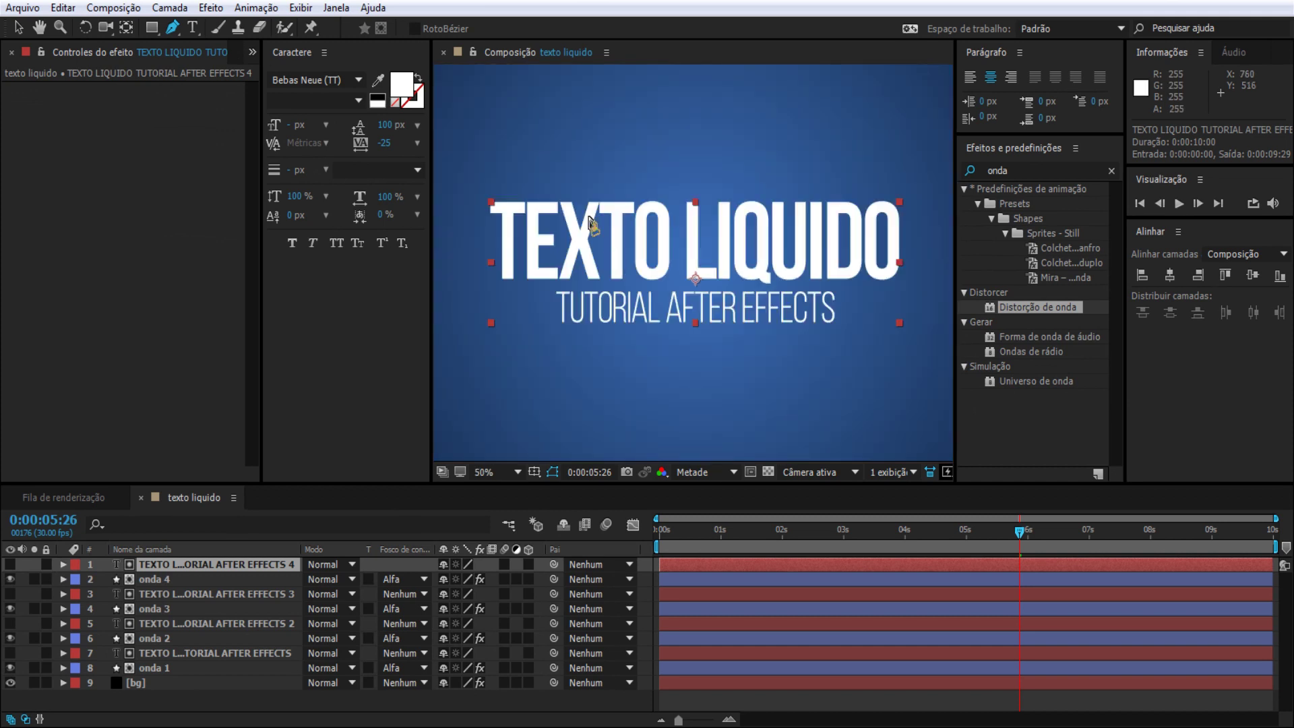
left_click(149, 566)
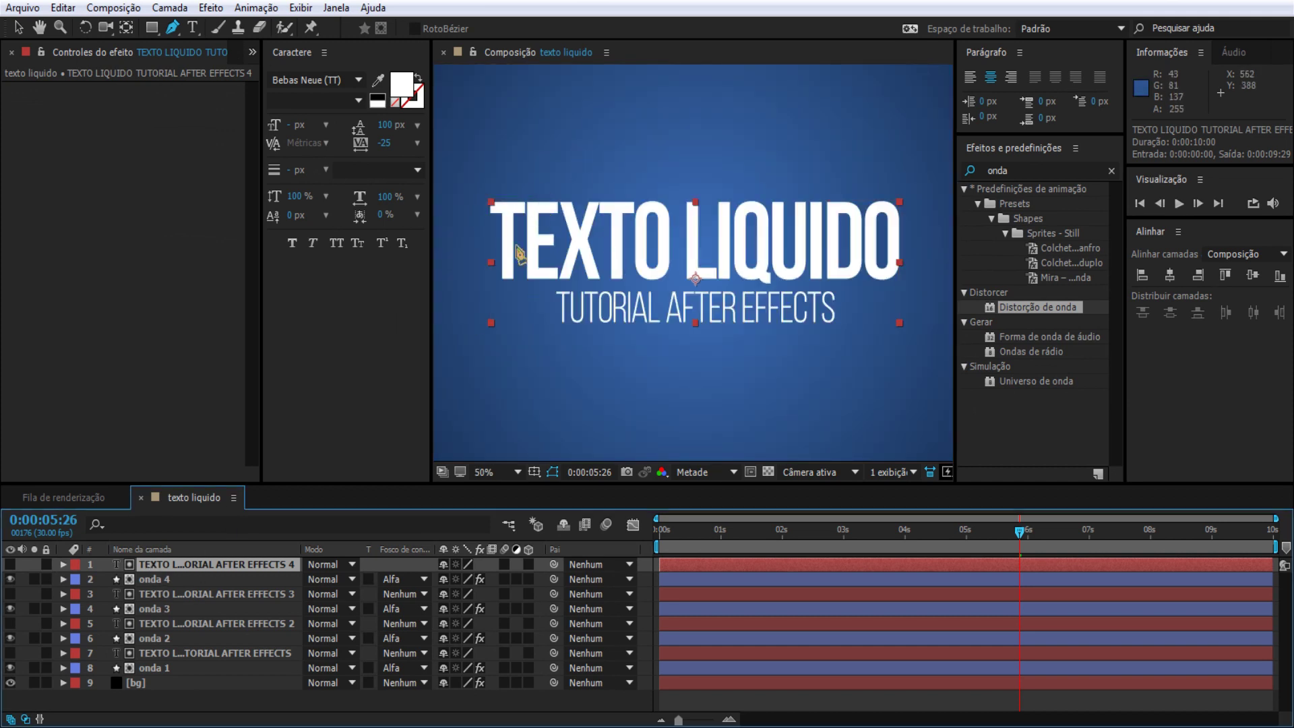
left_click(161, 580)
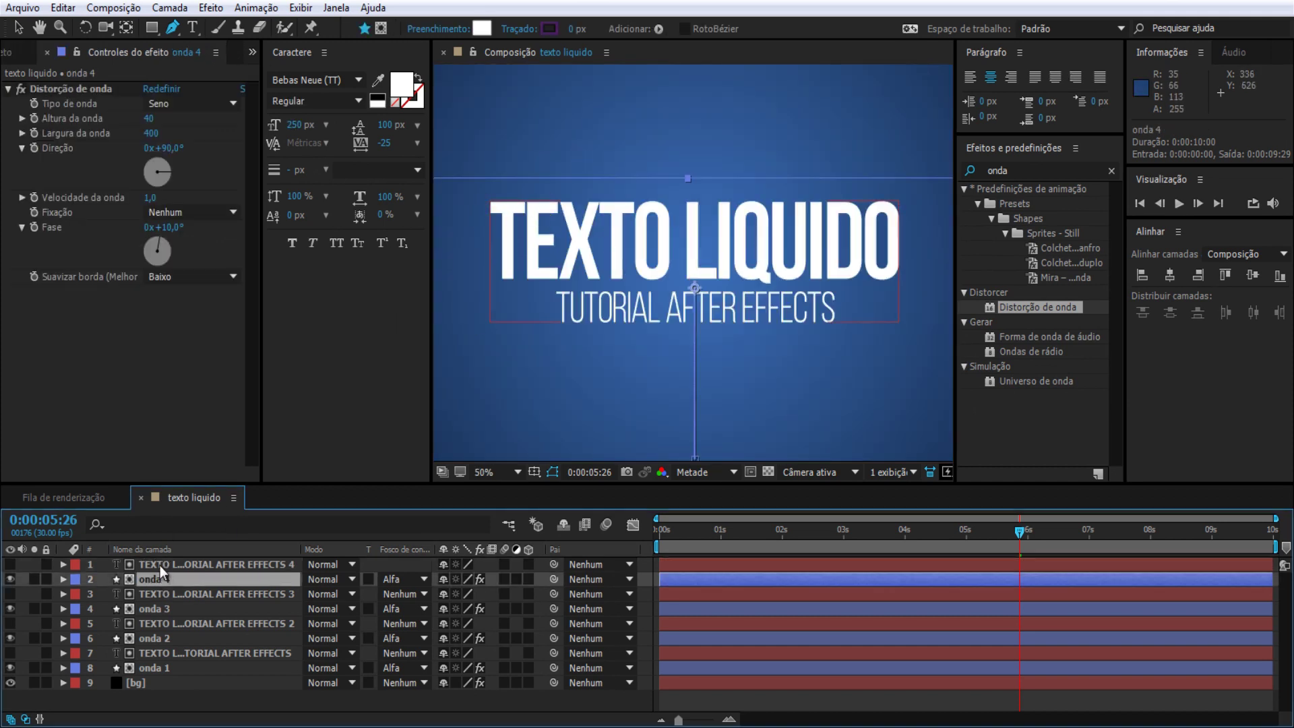
left_click(159, 565)
Step: Draw a closed mask around TEXTO and the subtitle, leaving LIQUIDO outside
left_click(477, 198)
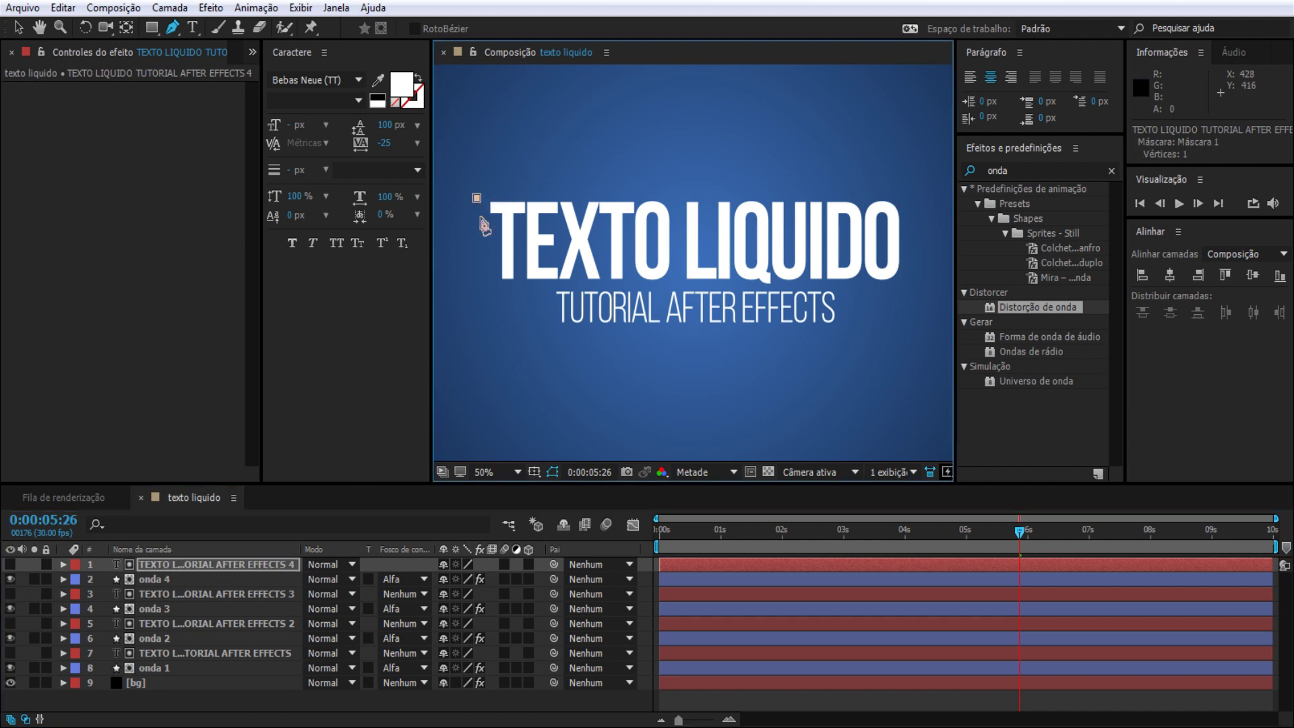
left_click(481, 283)
left_click(547, 295)
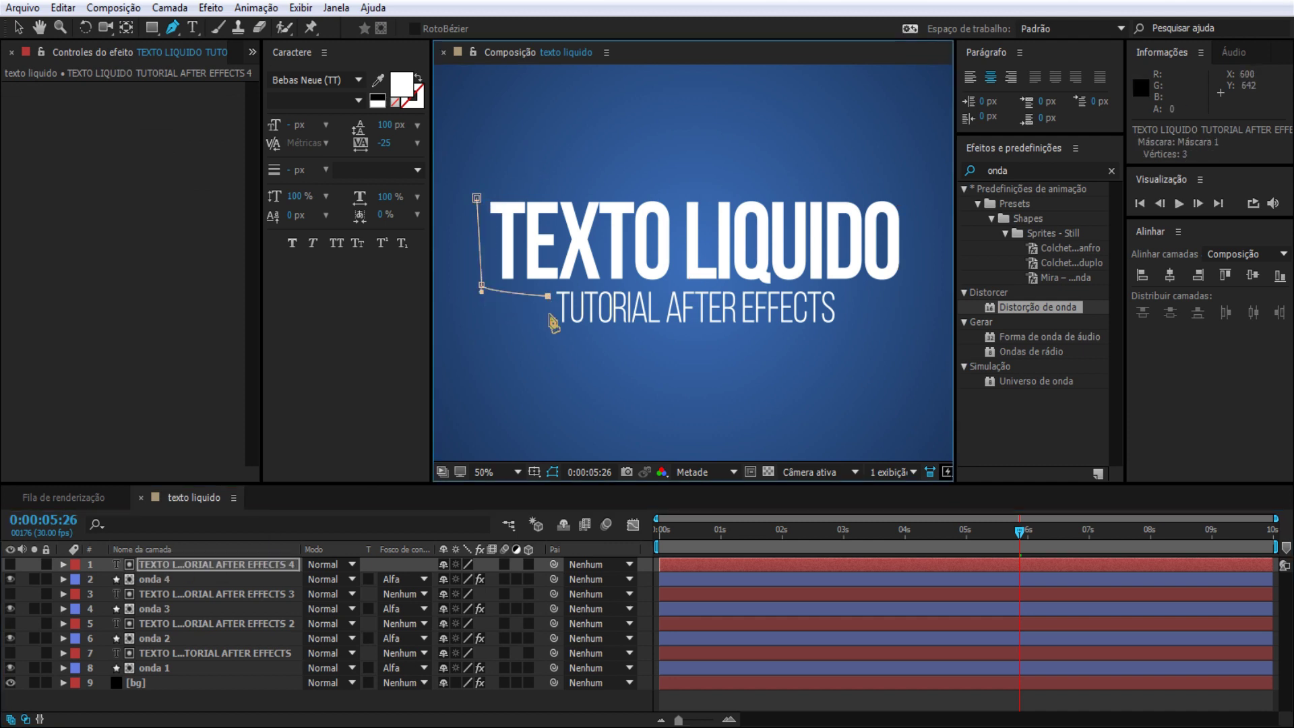
left_click(547, 332)
left_click(849, 338)
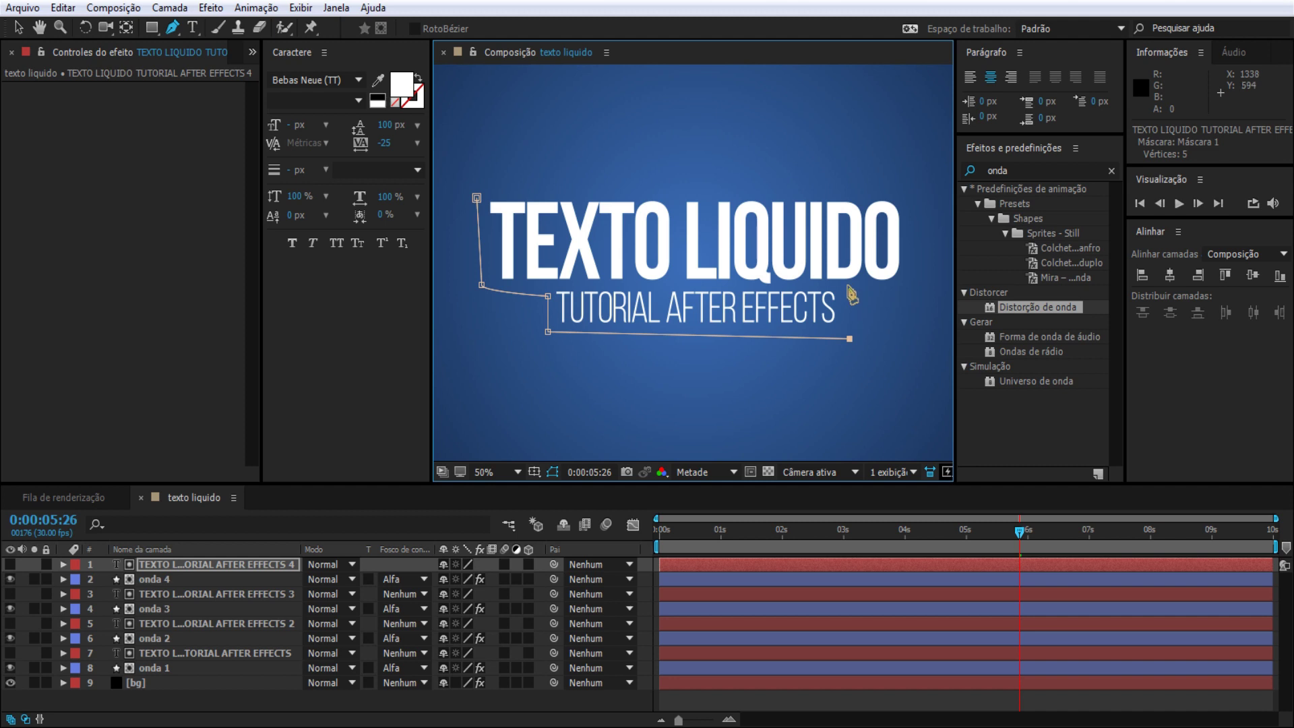
left_click(845, 285)
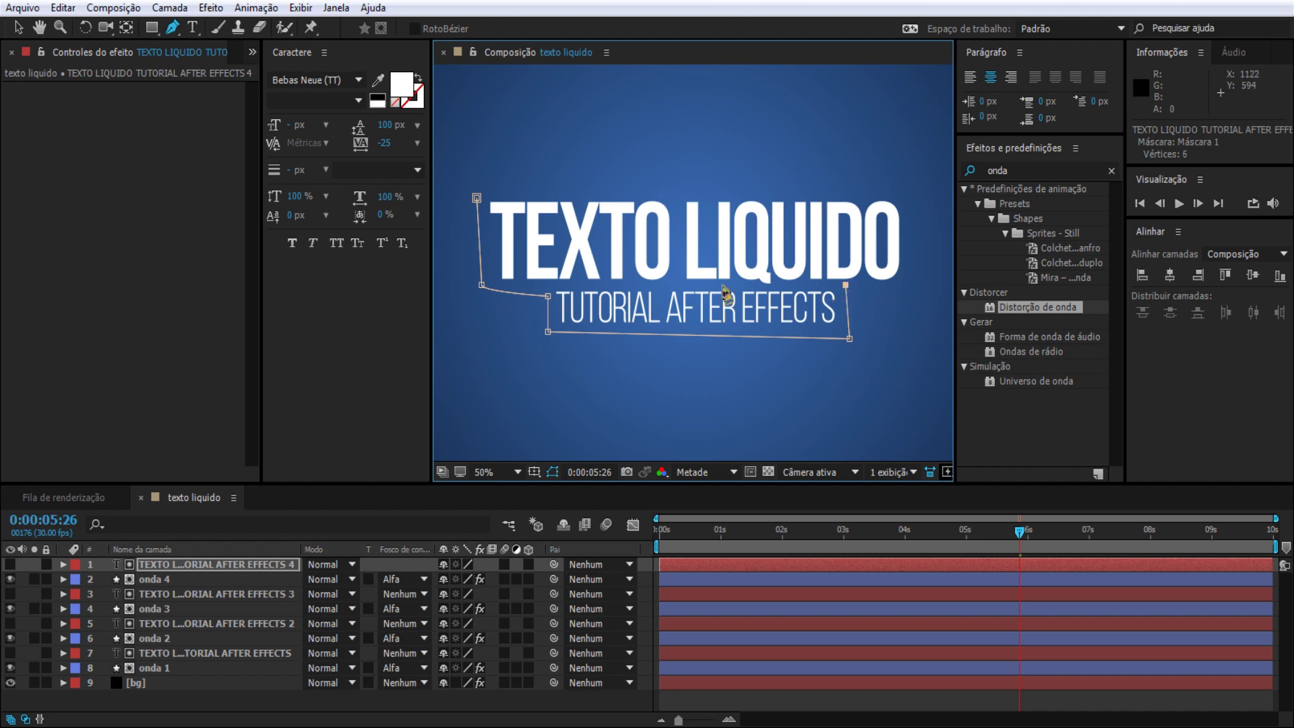
left_click(678, 284)
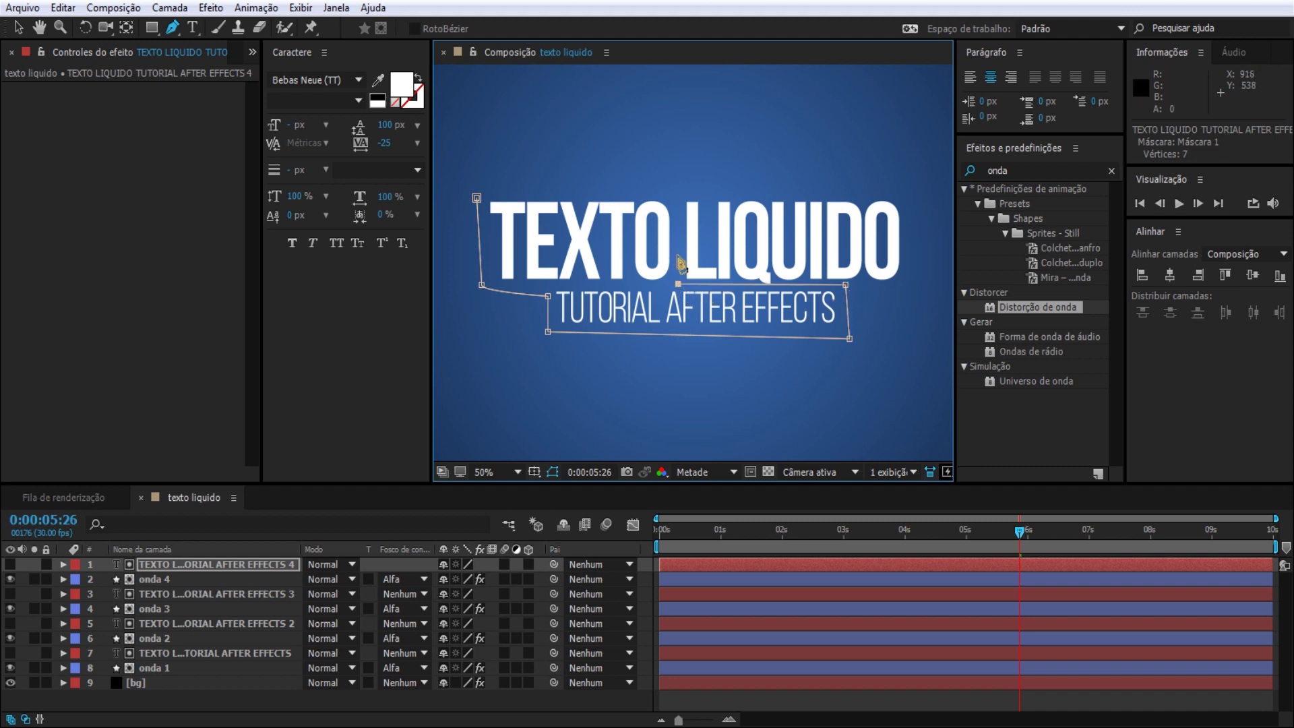
left_click(676, 190)
left_click(477, 198)
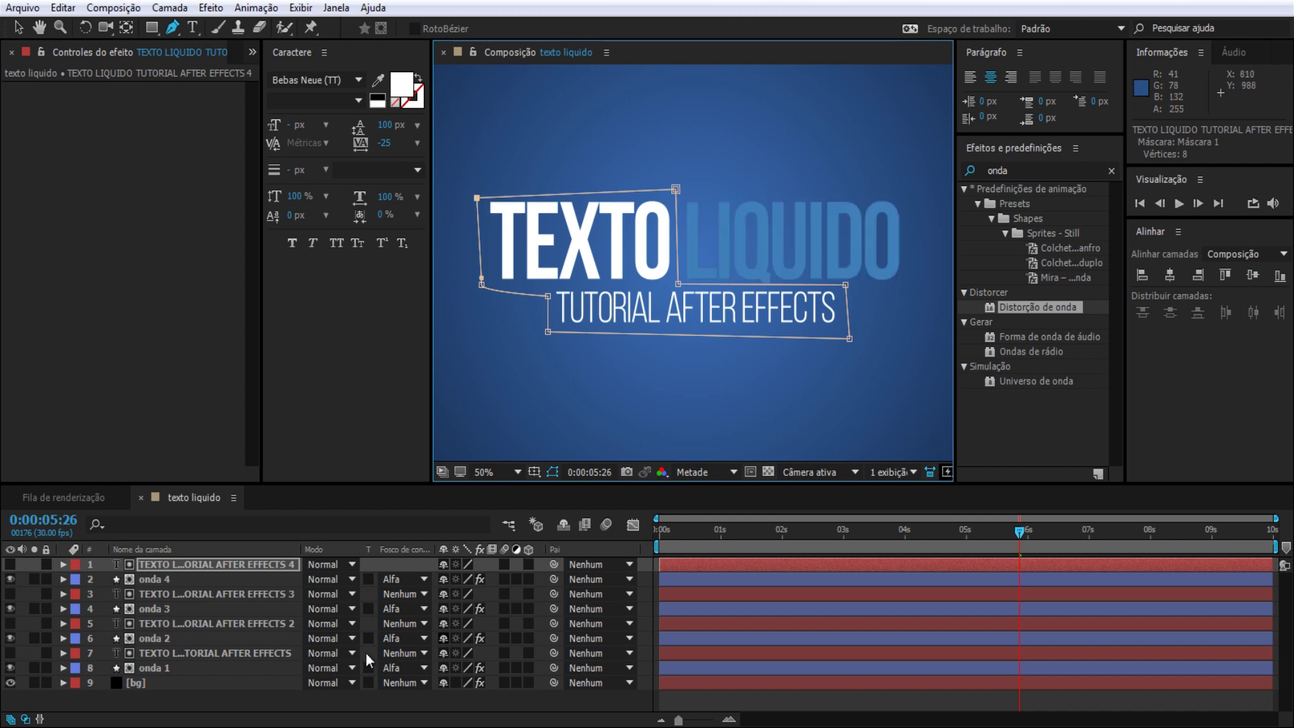
left_click(260, 695)
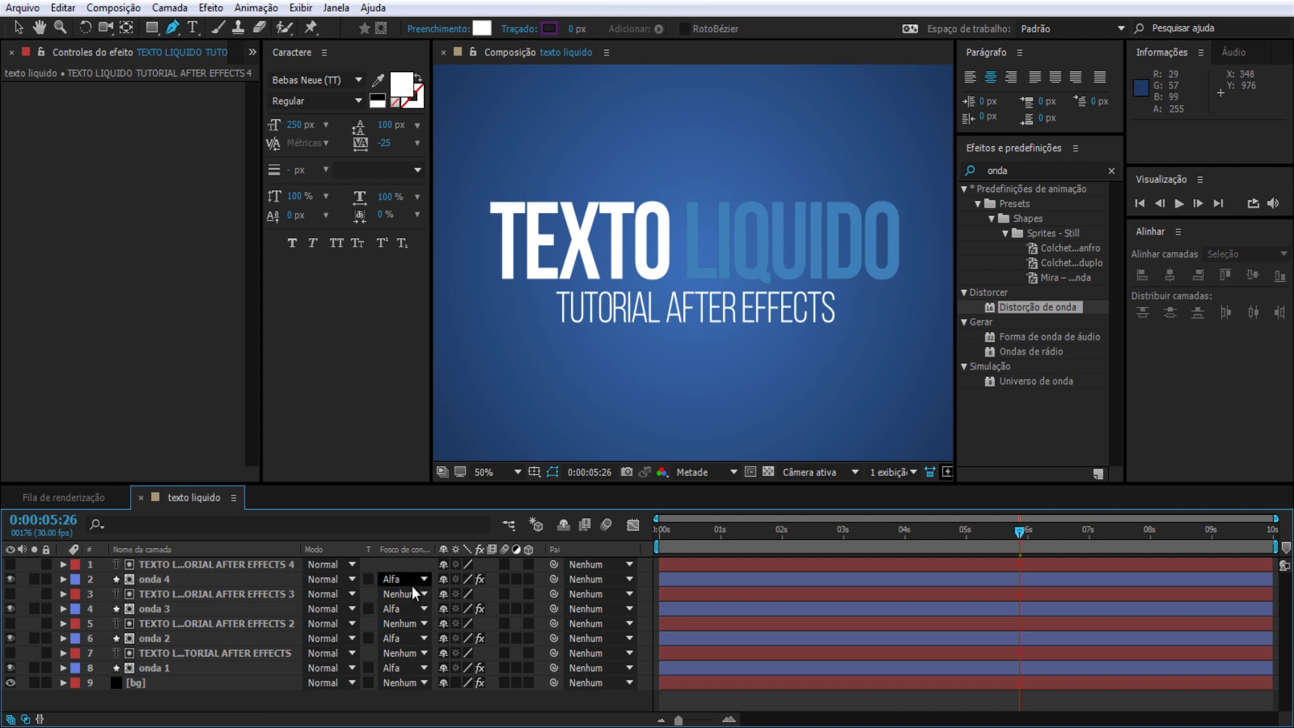
Step: Change onda 3's fill to the brighter blue 408ED8 and play a preview
left_click(157, 580)
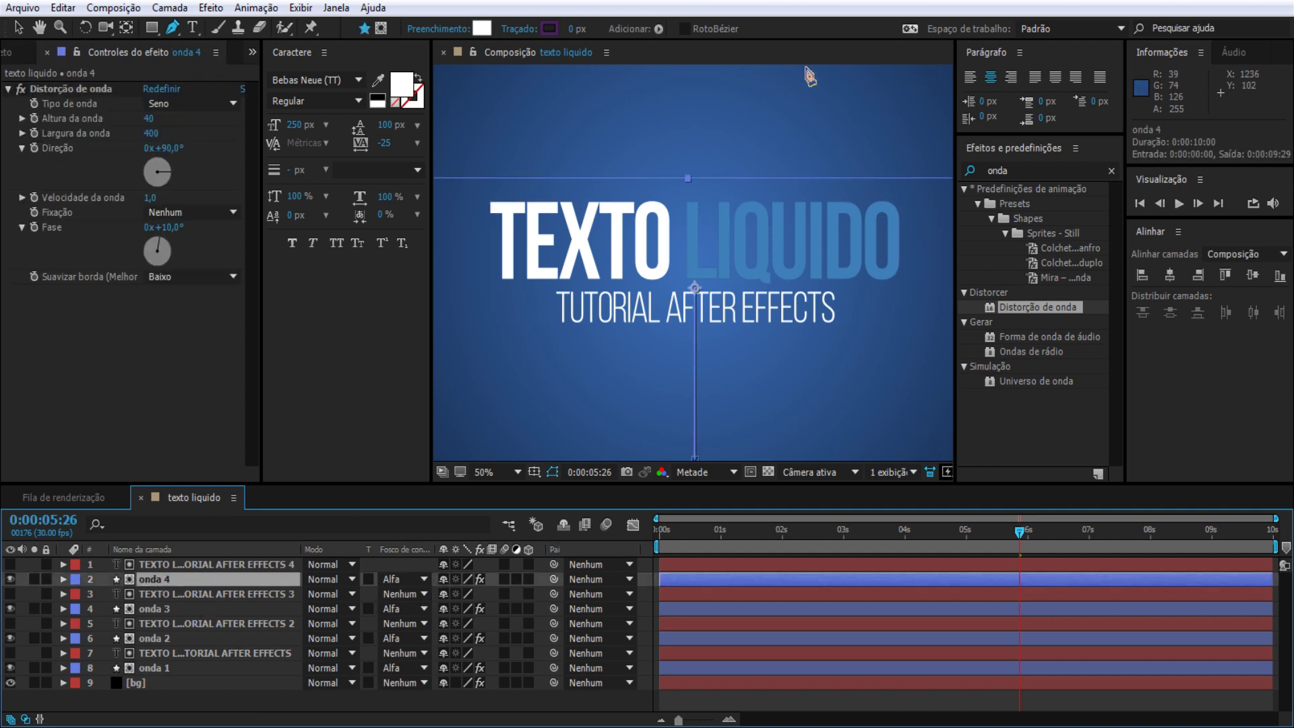
left_click(183, 609)
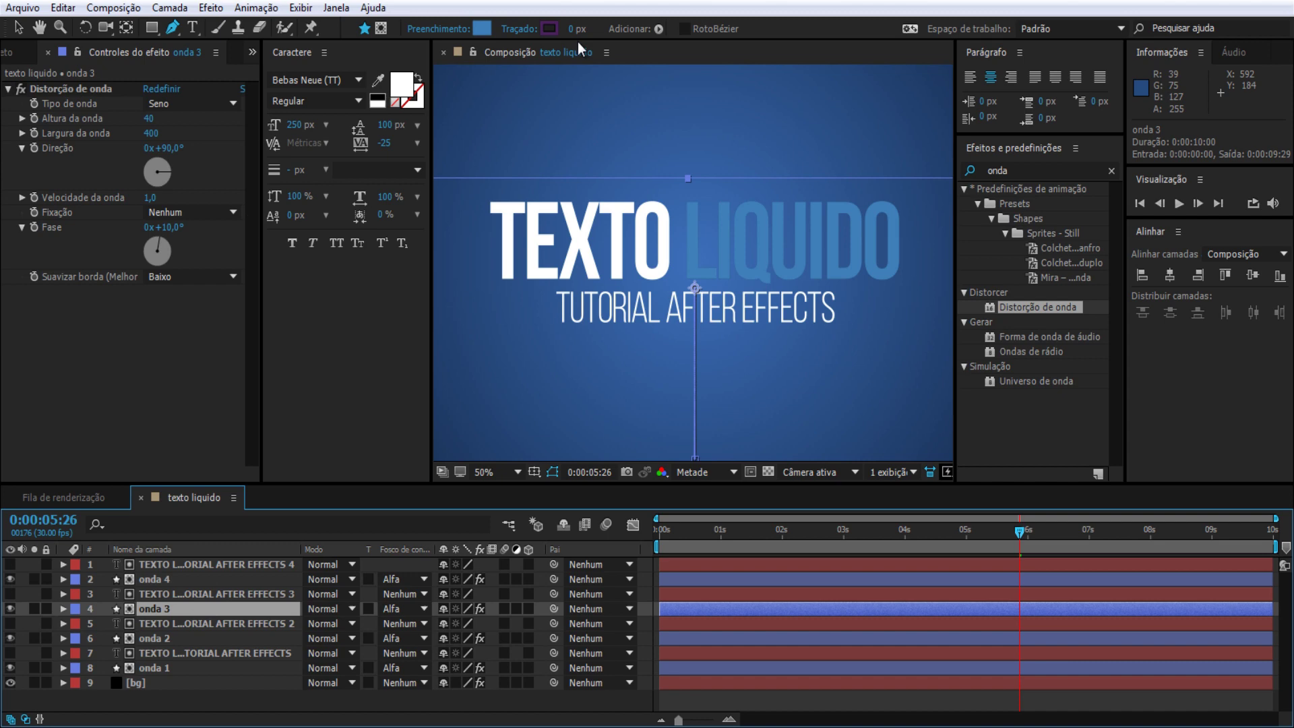
left_click(483, 29)
left_click(1083, 426)
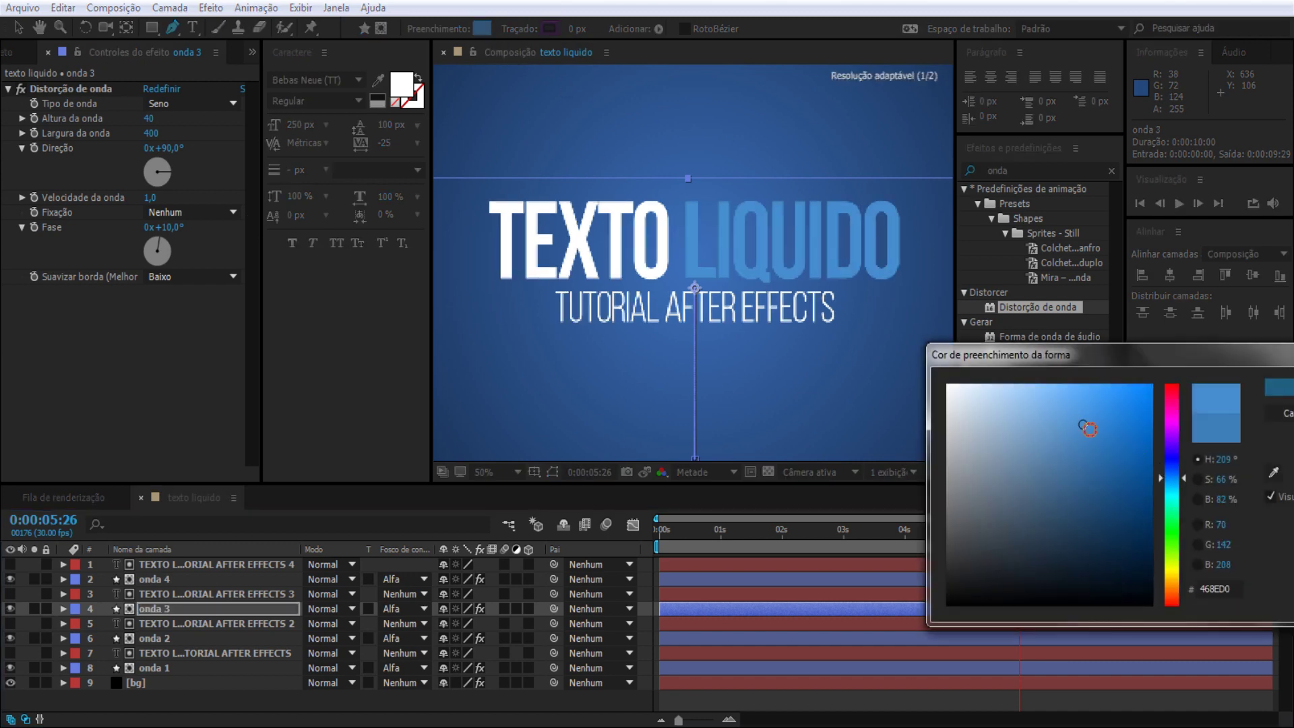
left_click(1093, 421)
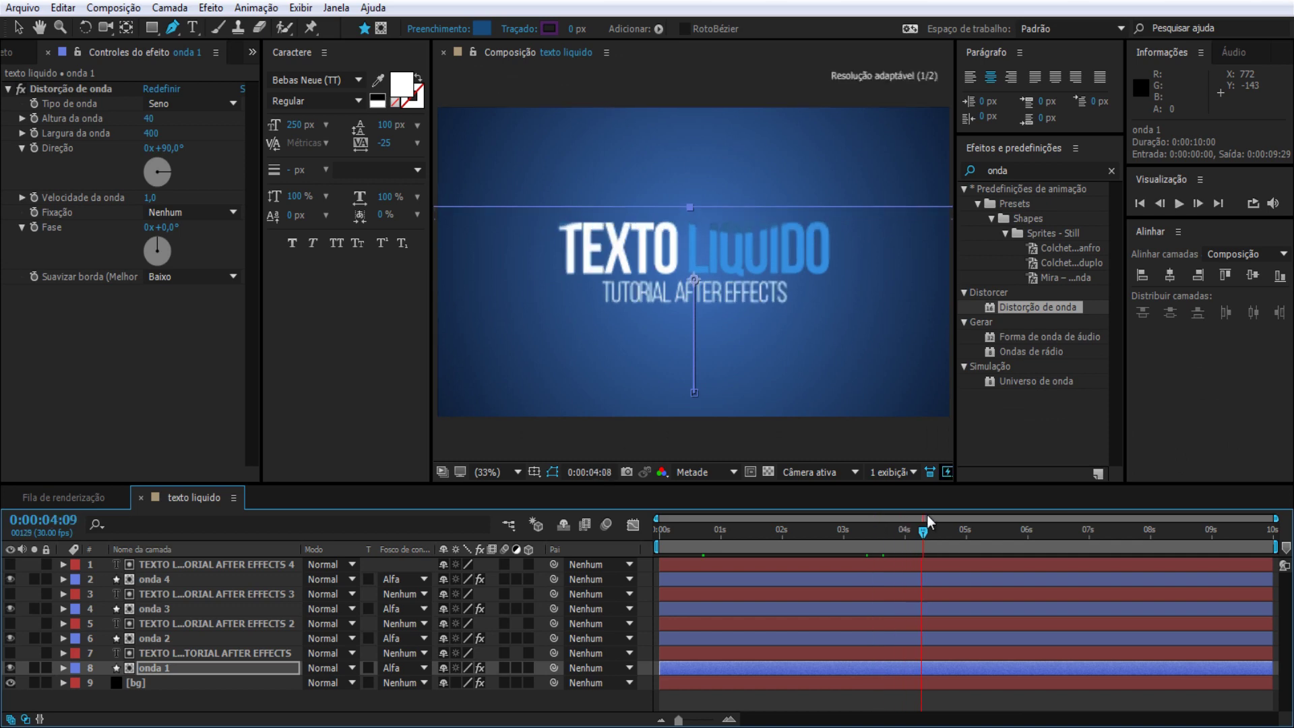
key("space")
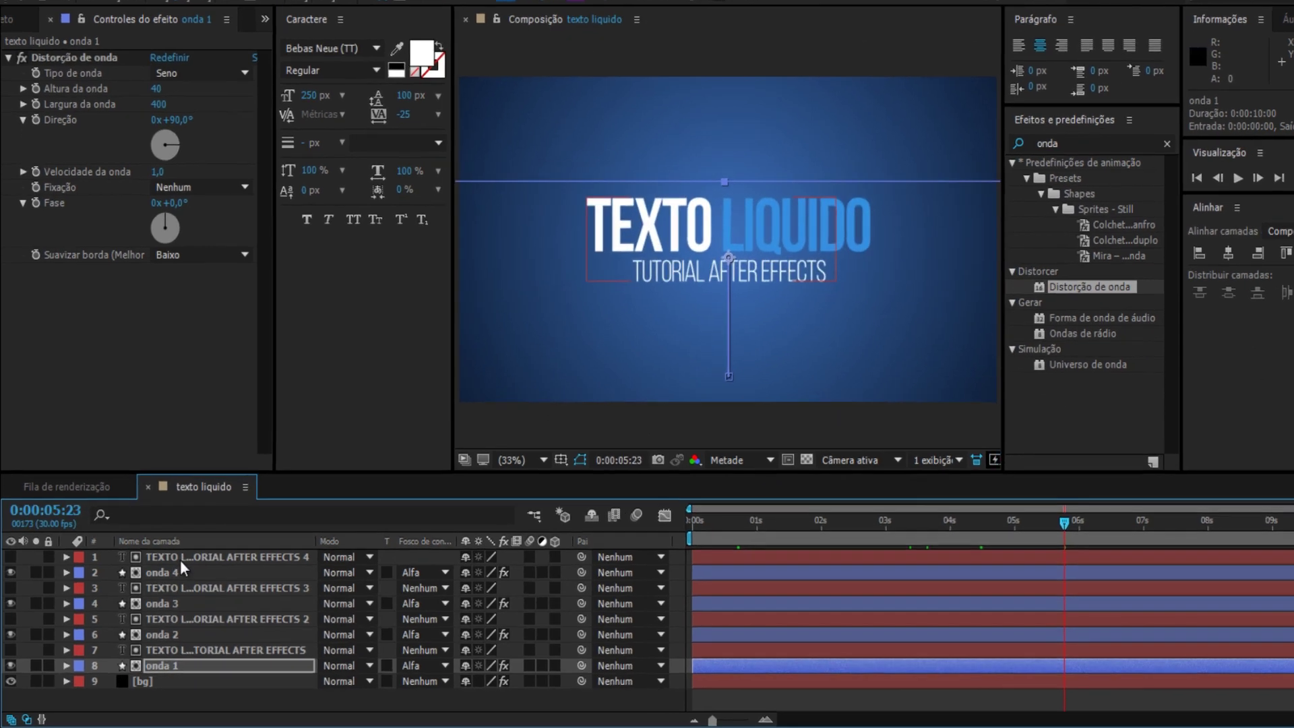
Step: Pre-compose layers 1–8 into a composition named texto
left_click(180, 561, "shift")
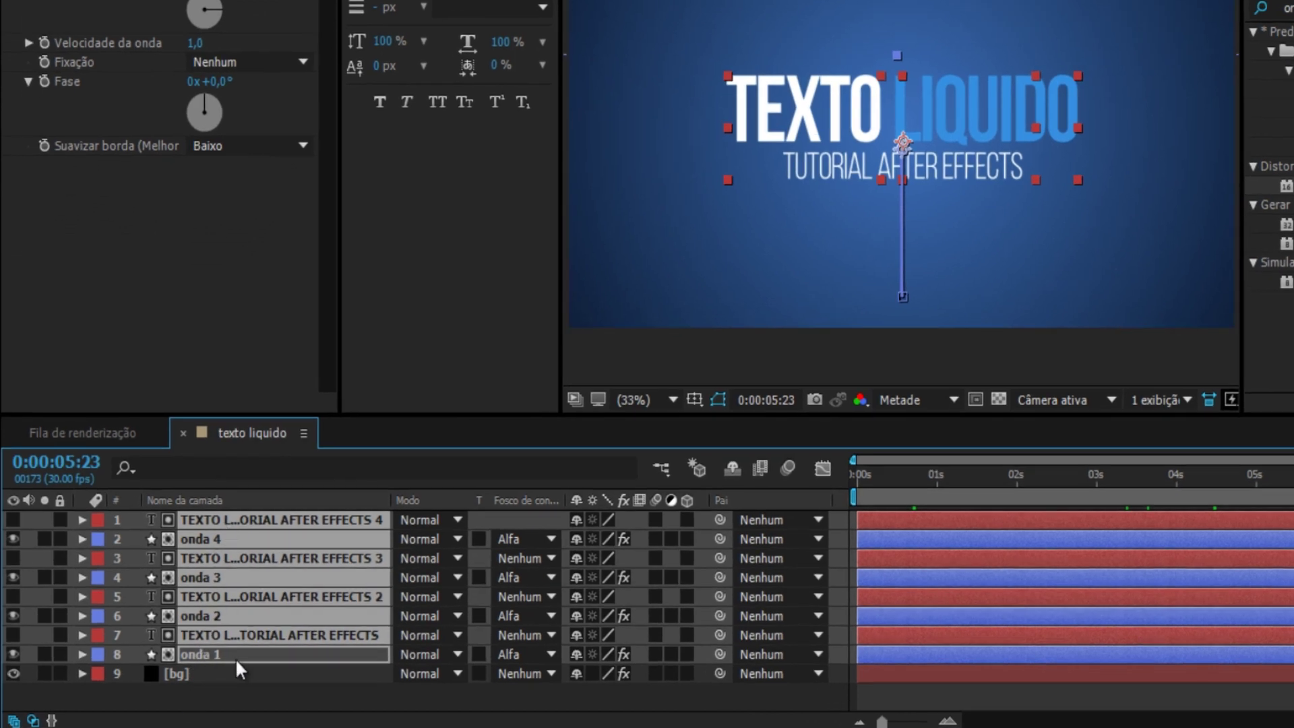
right_click(248, 559)
left_click(331, 524)
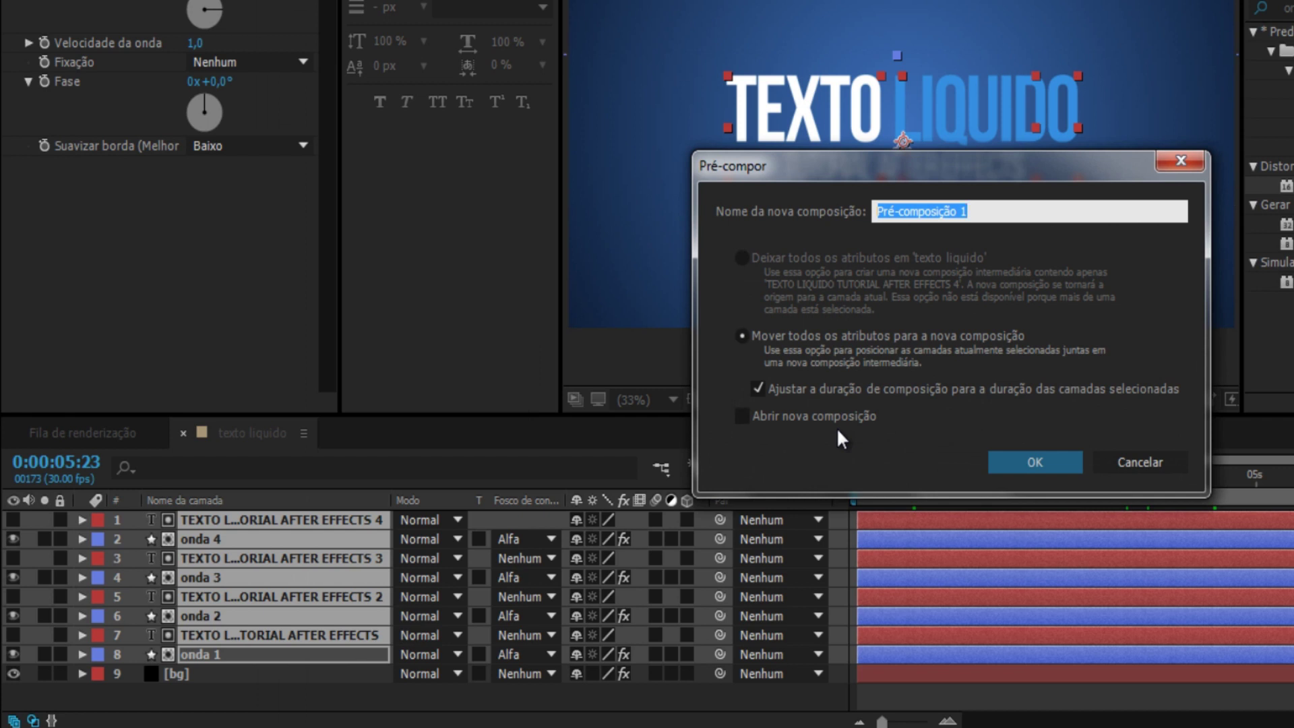
type("texto")
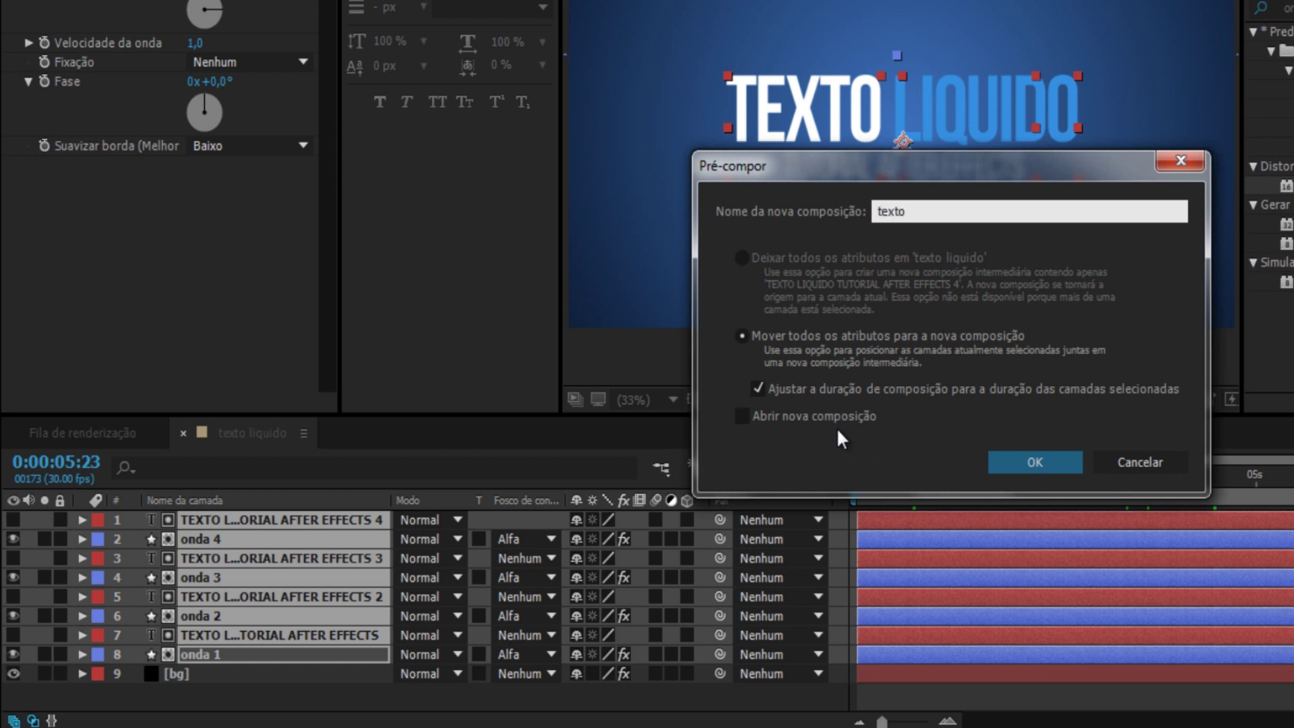
key("Return")
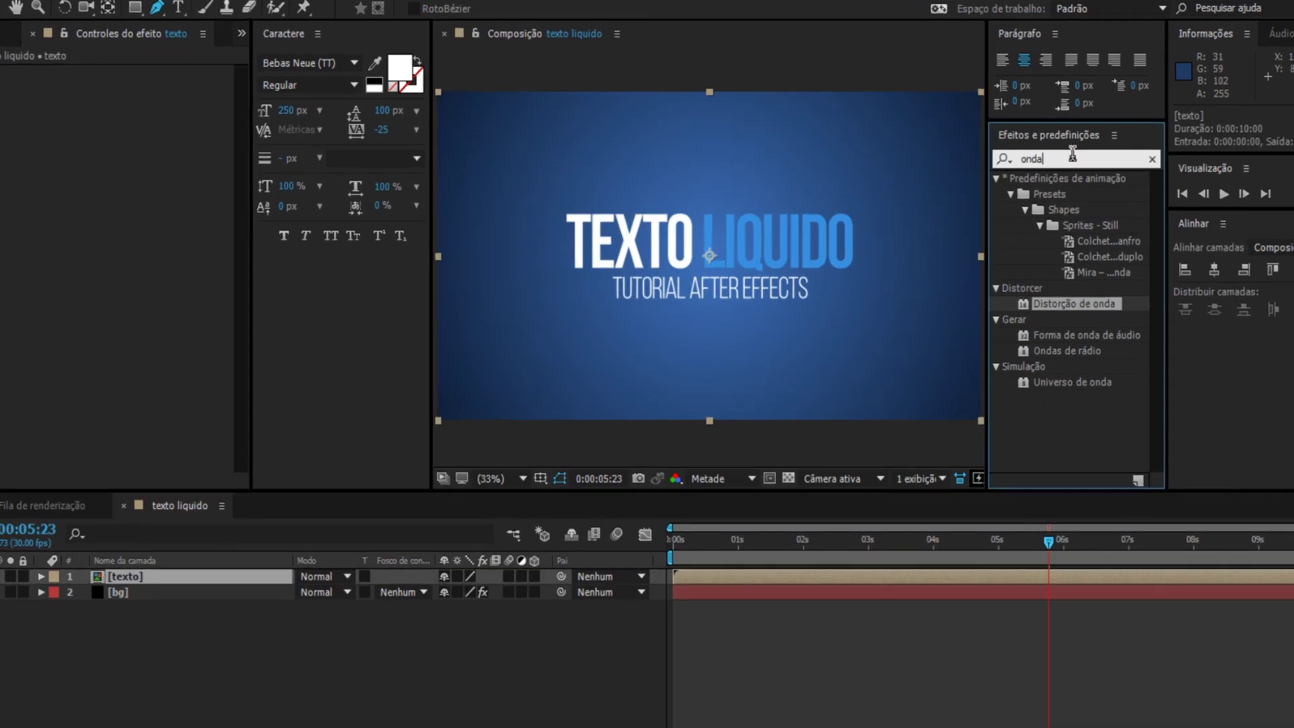
Step: Apply Sombra projetada from Effects & Presets to the texto layer
left_click(1024, 172)
type("som")
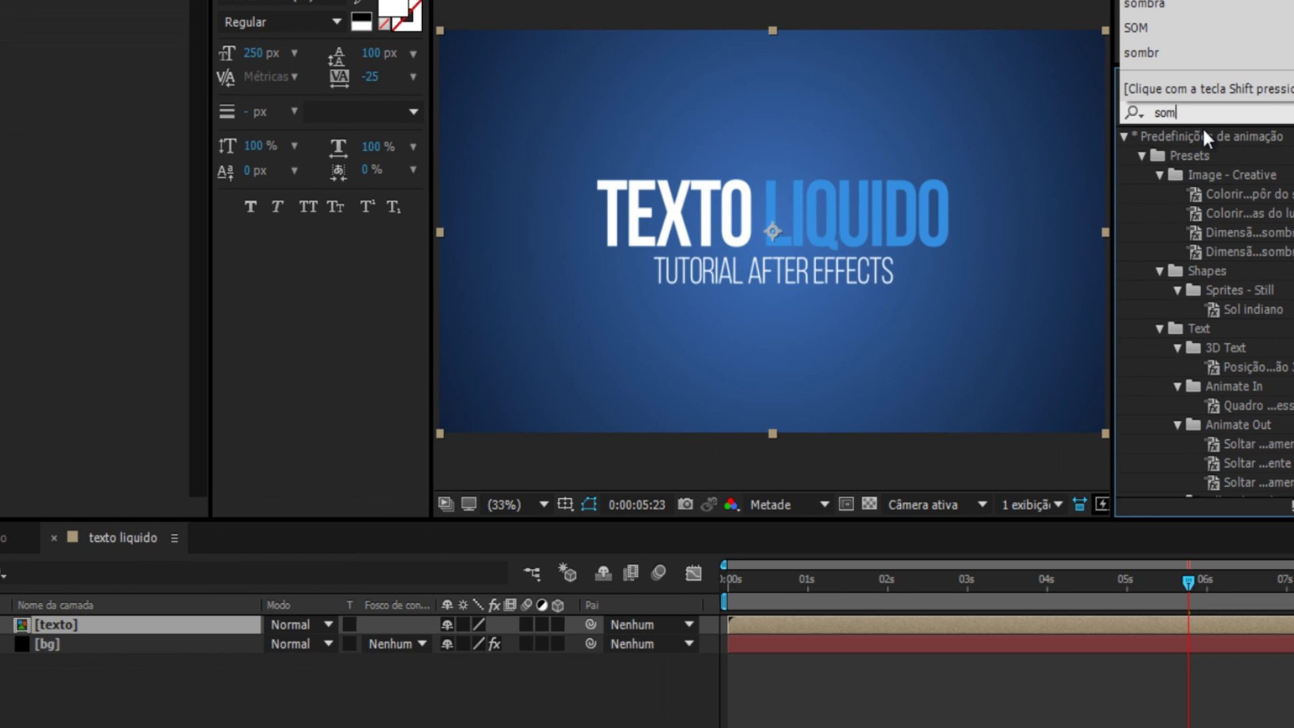
type("bra")
left_click_drag(1206, 367, 57, 625)
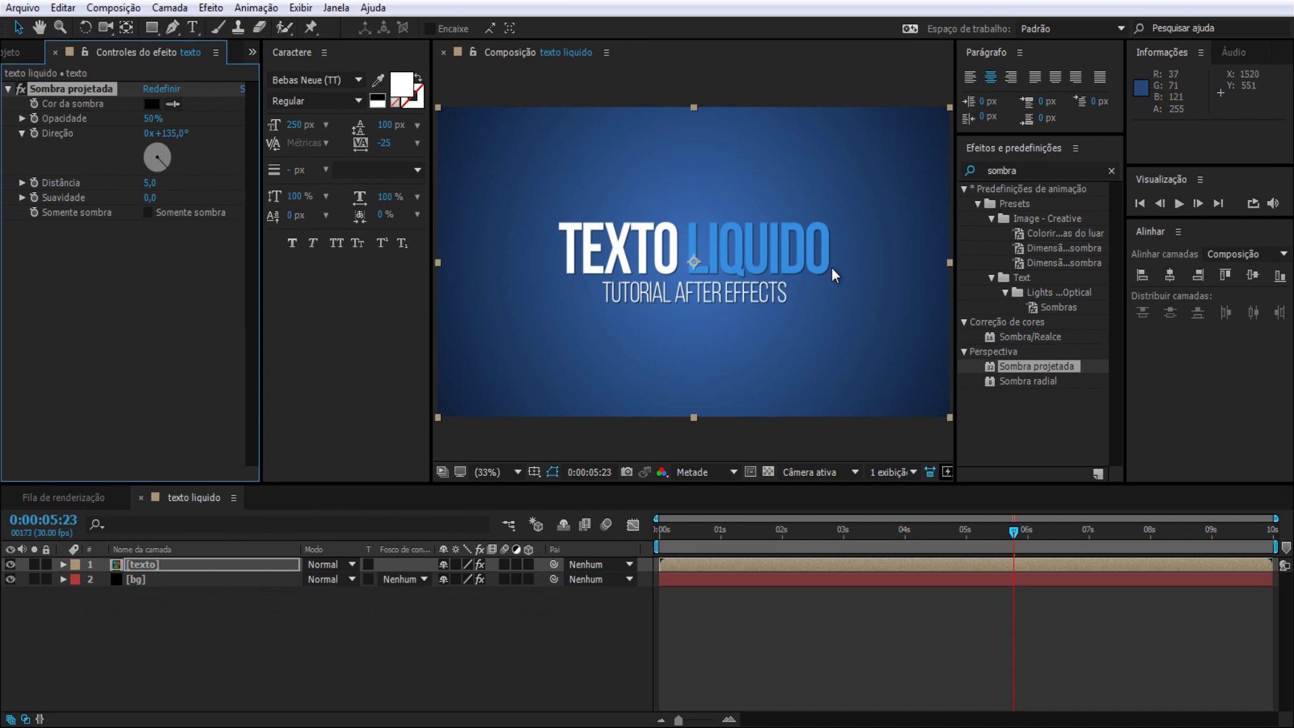
left_click(415, 615)
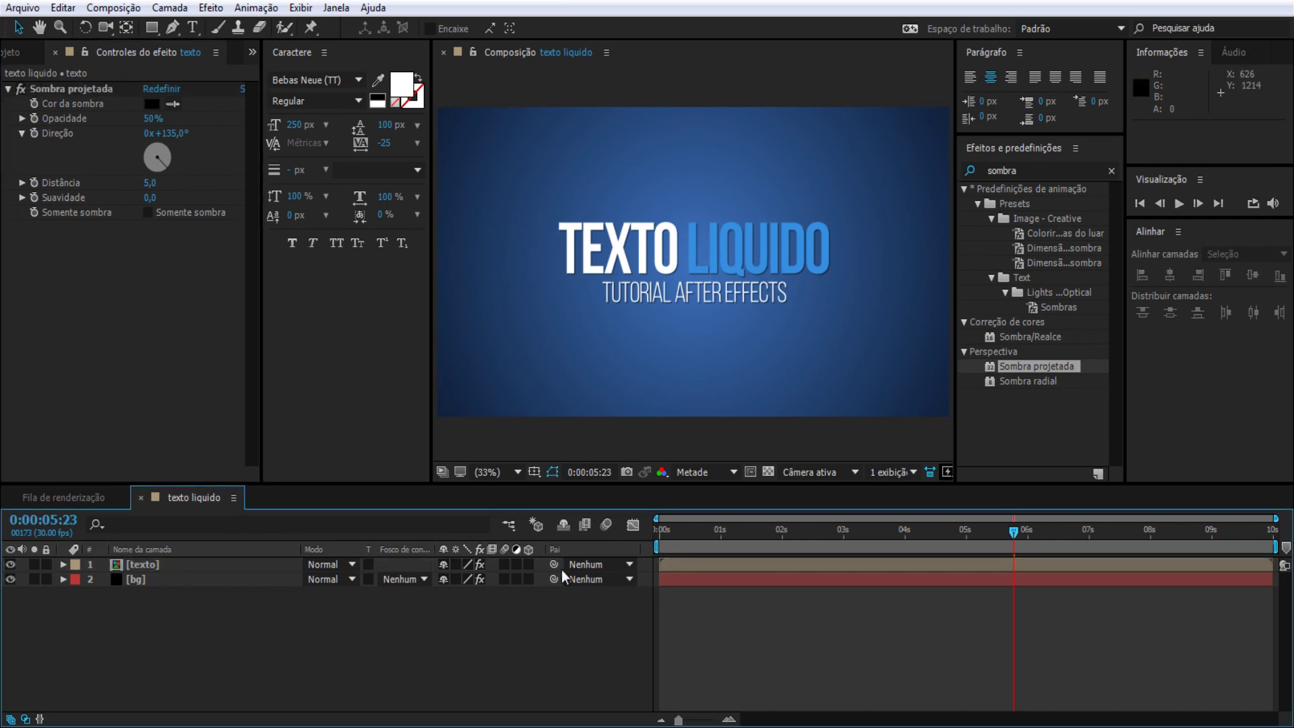
Step: Add a new adjustment layer and rename it 'bolhas 1'
right_click(229, 616)
mouse_move(427, 446)
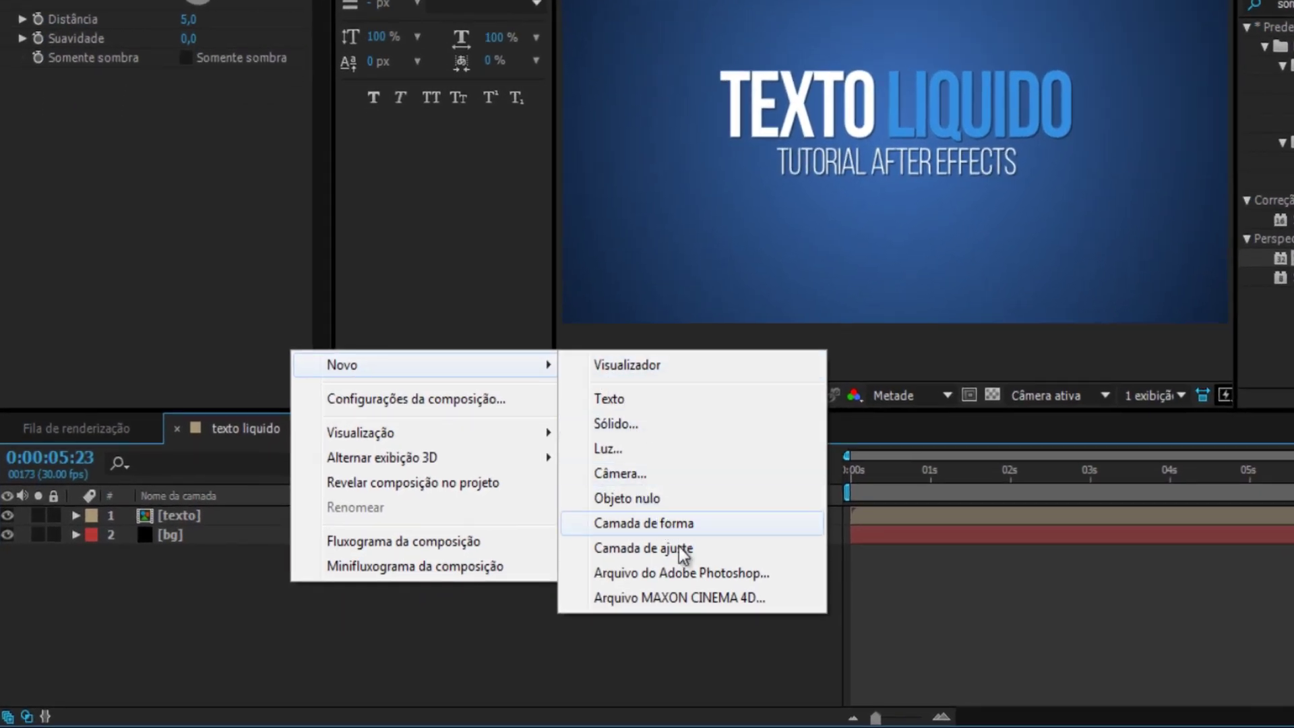
left_click(679, 547)
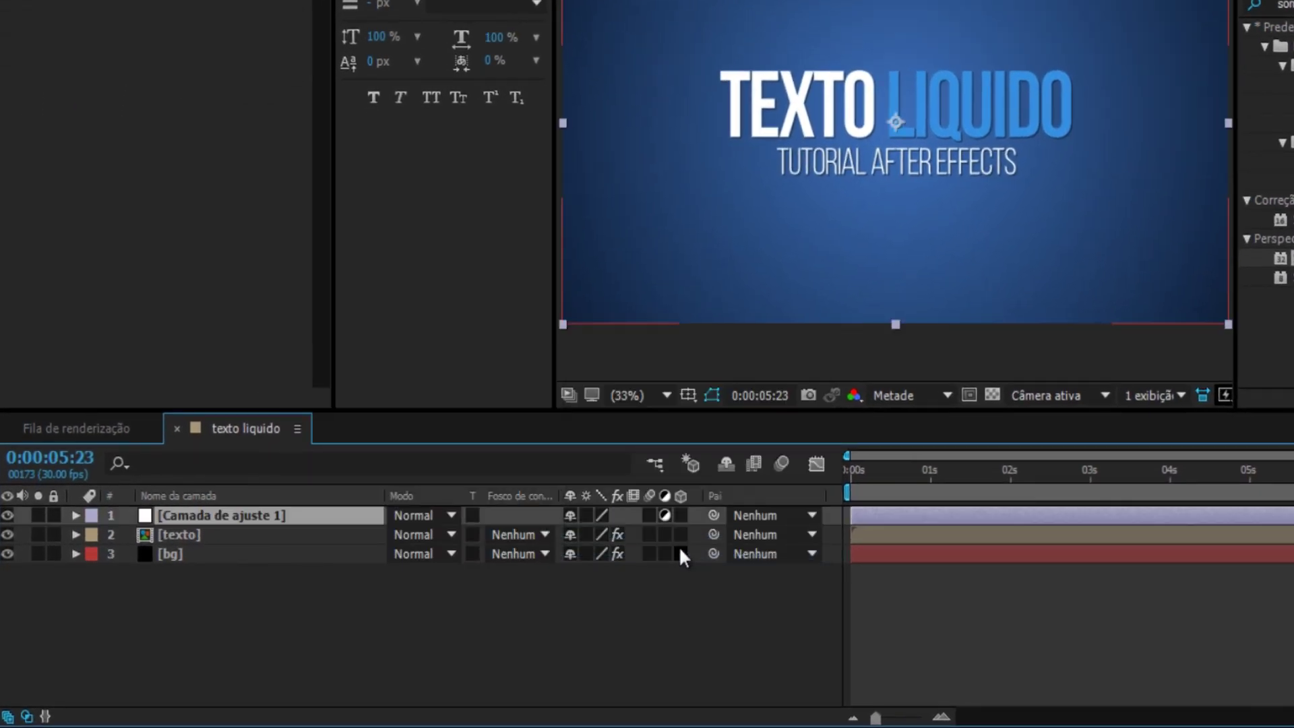
right_click(250, 516)
left_click(334, 711)
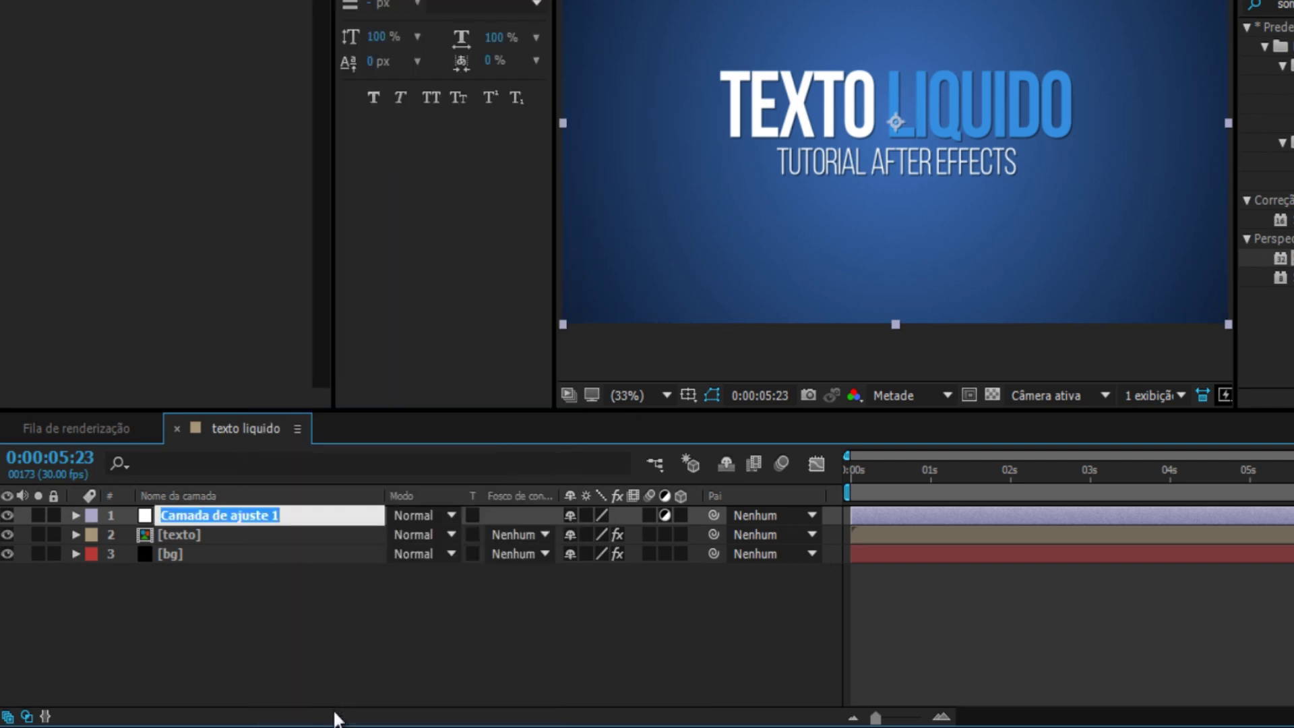
type("bolhas")
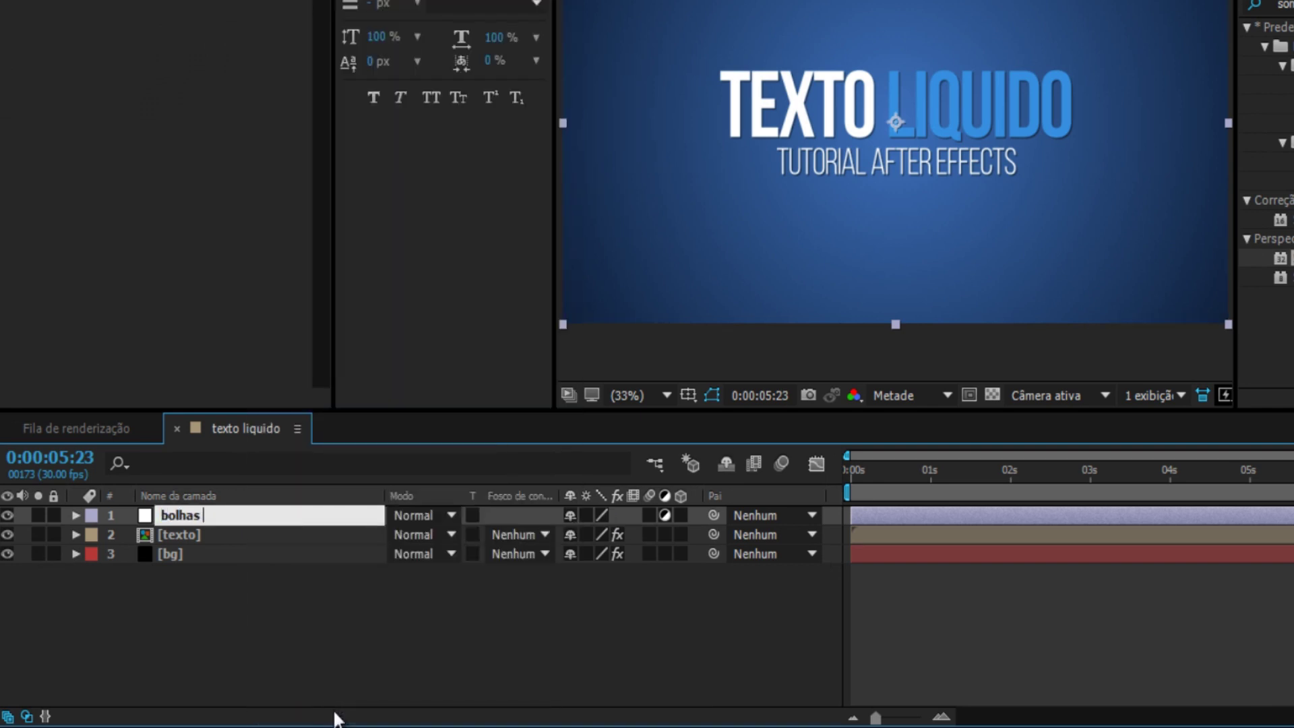
type(" 1")
key("Return")
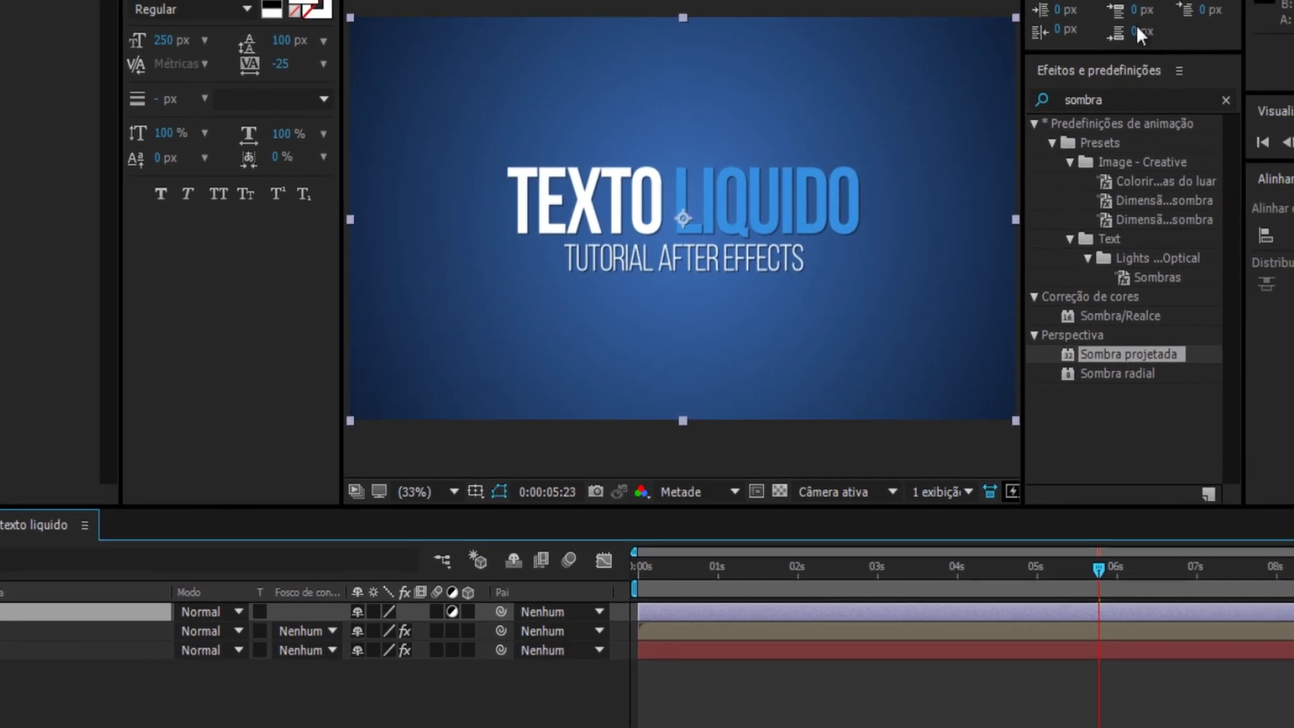
Step: Apply CC Bubbles to bolhas 1 and turn off its adjustment layer switch
double_click(1119, 99)
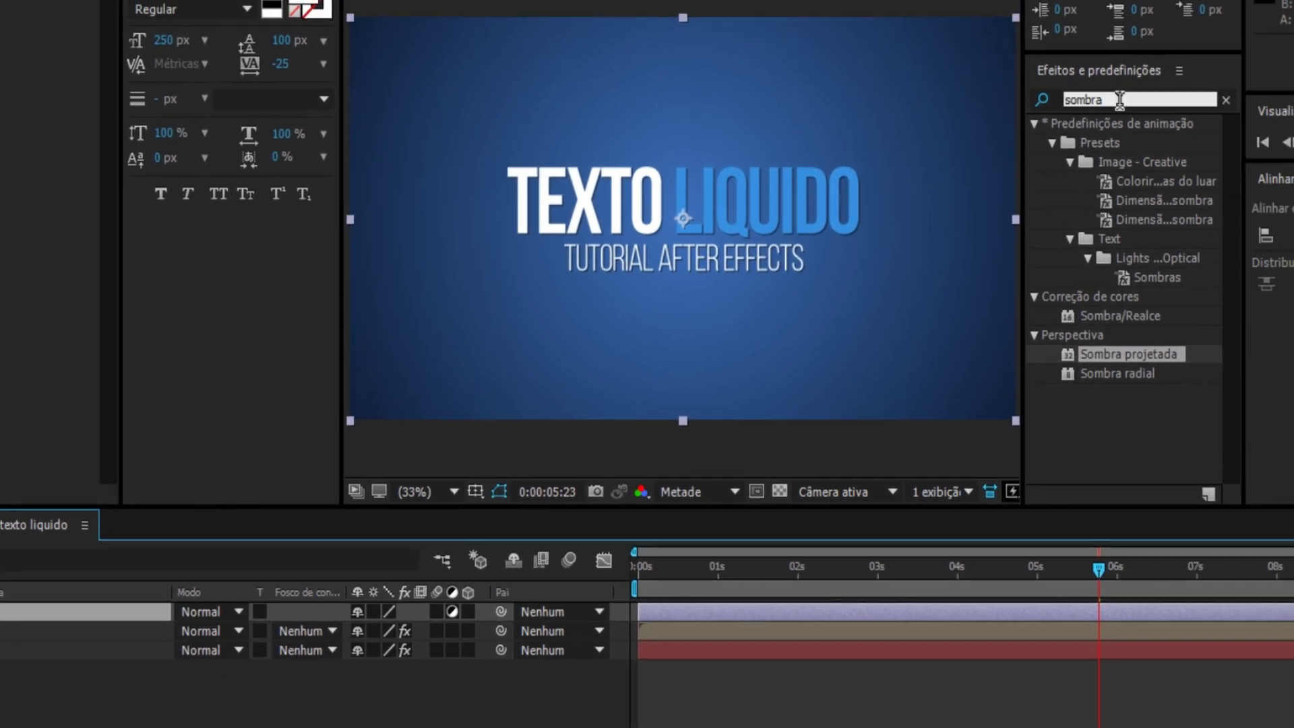
type("b")
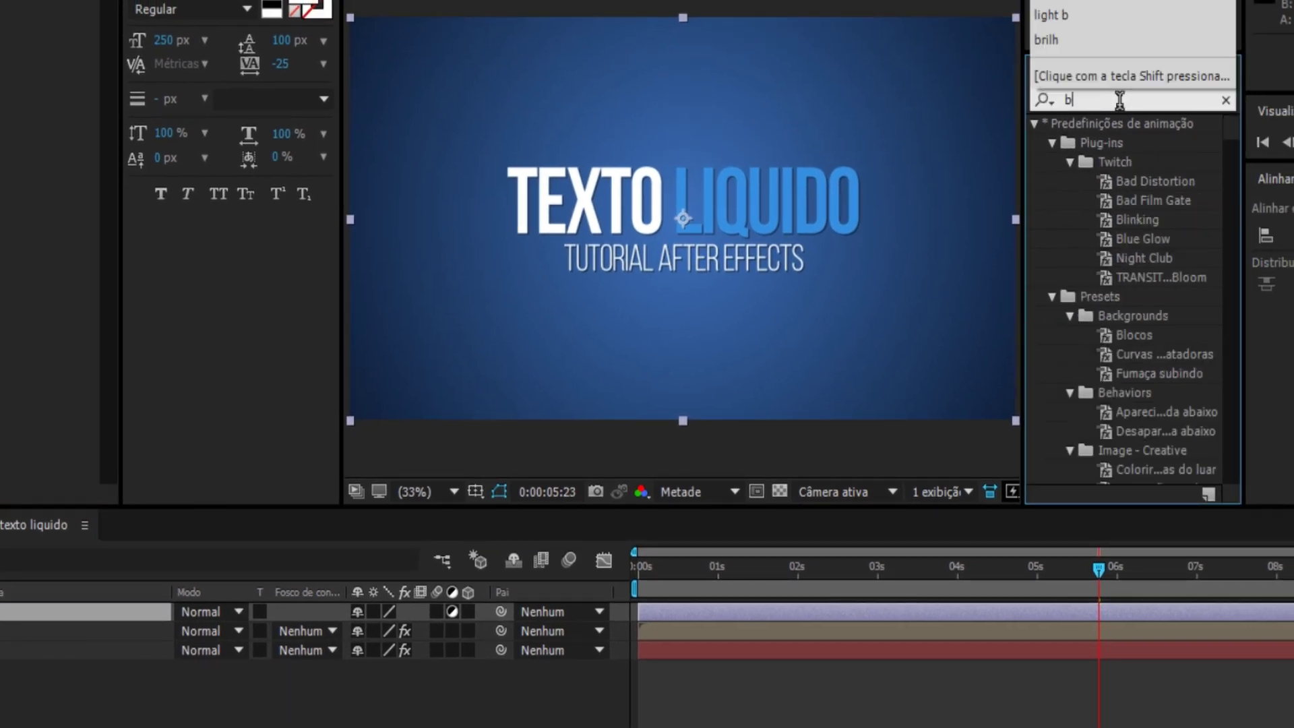
type("ubbles")
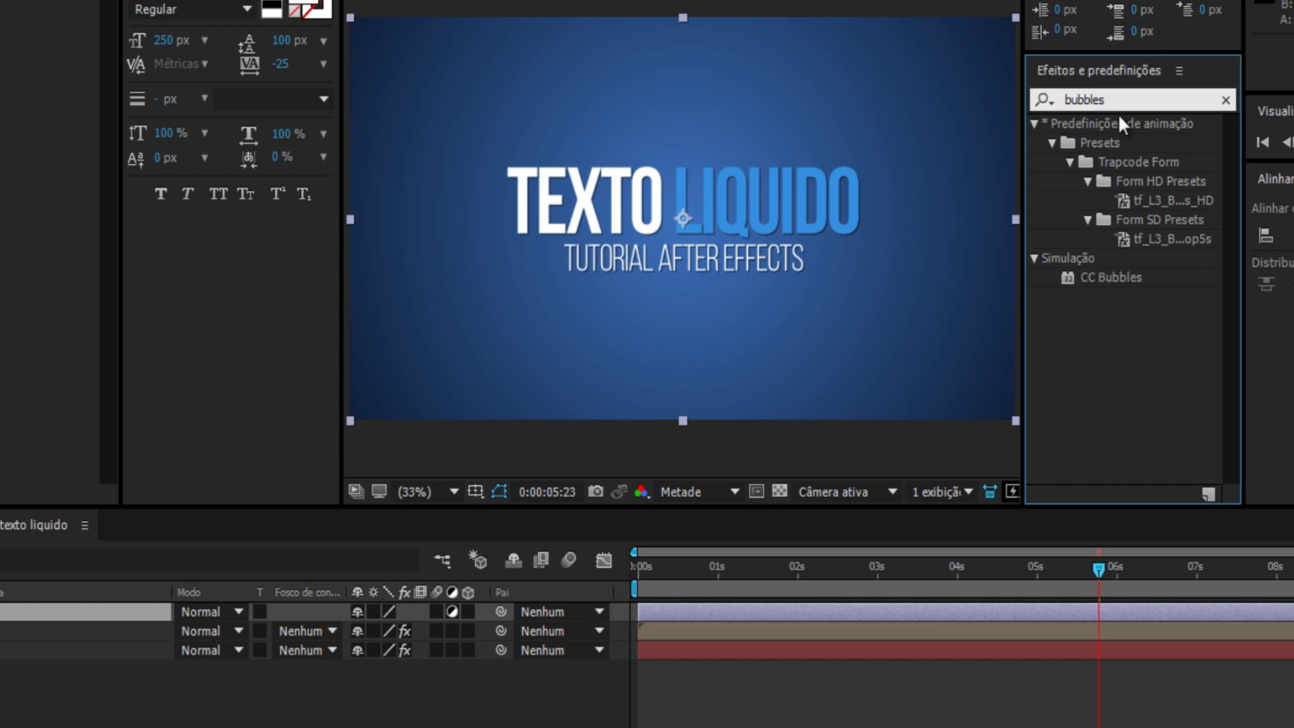
double_click(1104, 273)
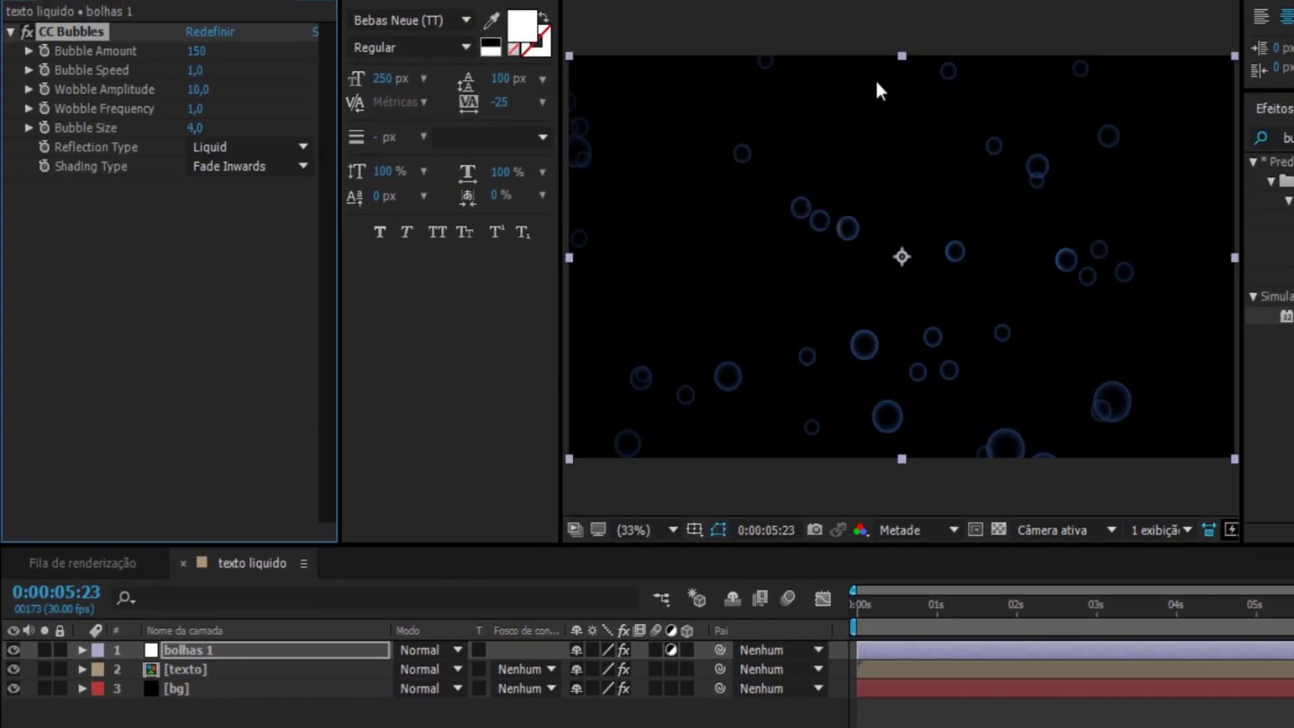
left_click_drag(944, 604, 1157, 603)
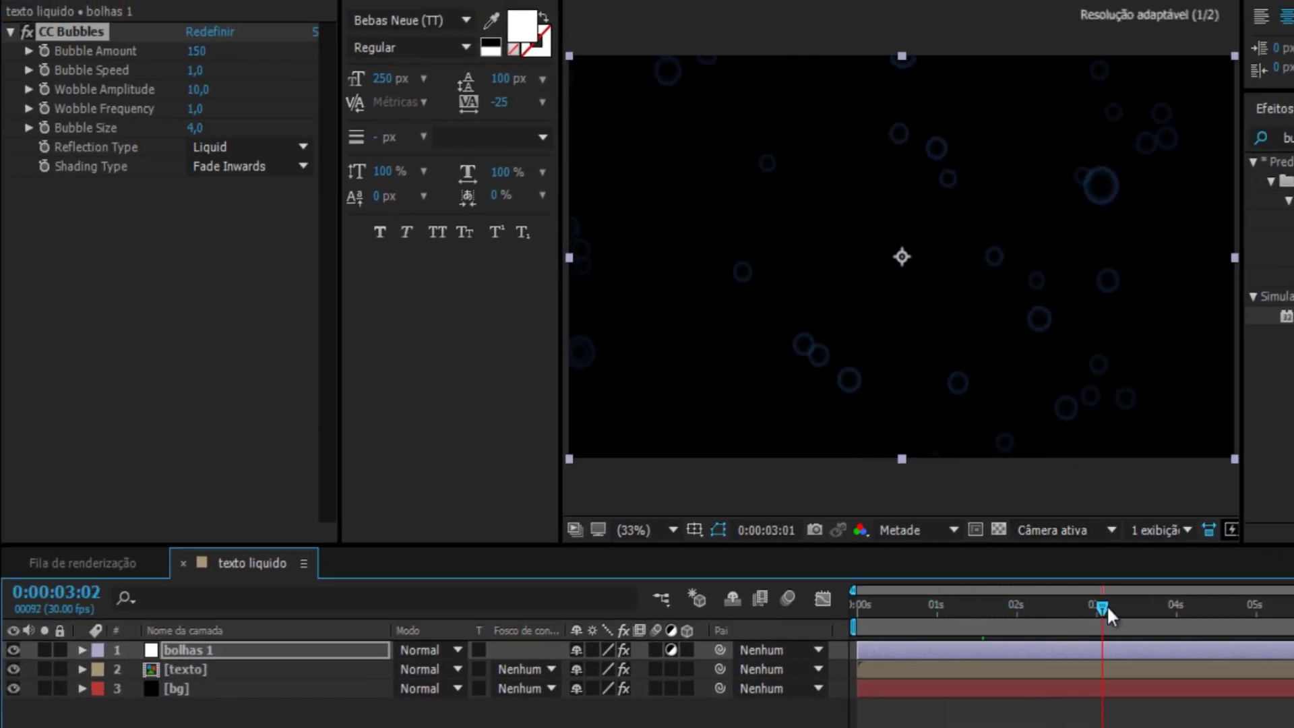
left_click(670, 649)
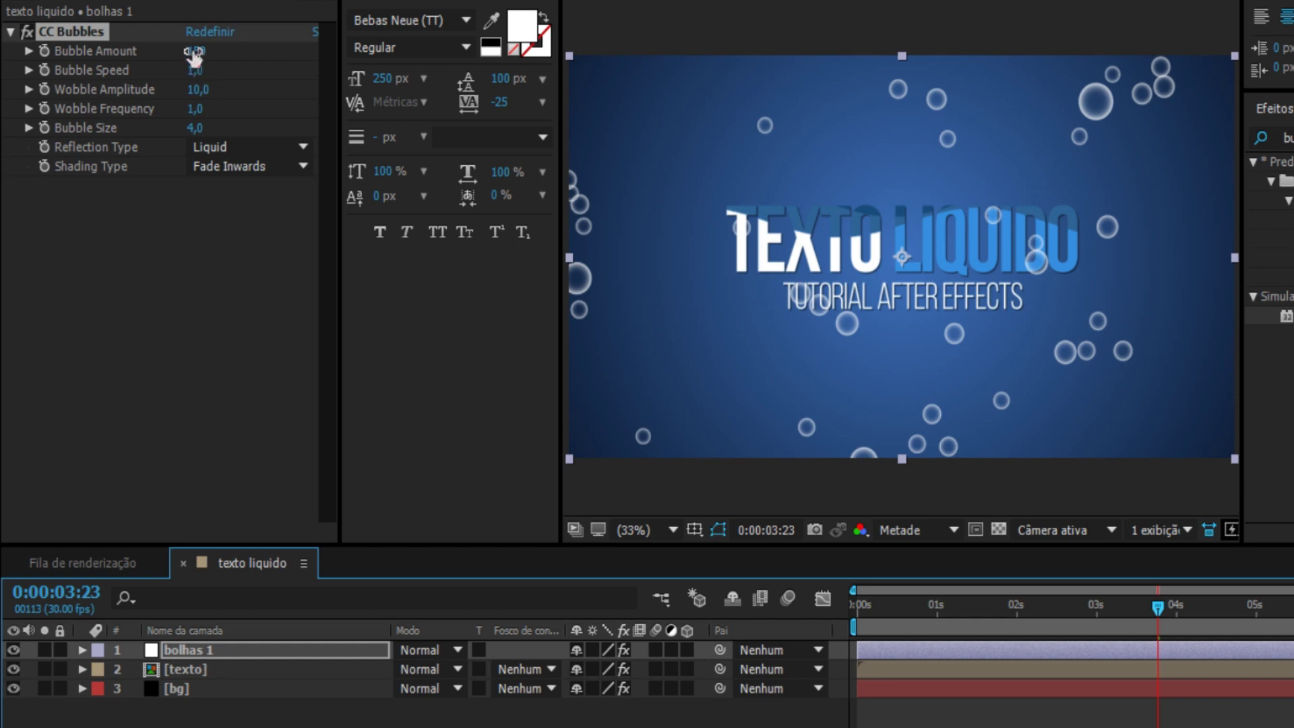
Step: Set CC Bubbles Bubble Size to 2 and Bubble Amount to 600, then select the texto layer
left_click(195, 128)
type("2")
key("Return")
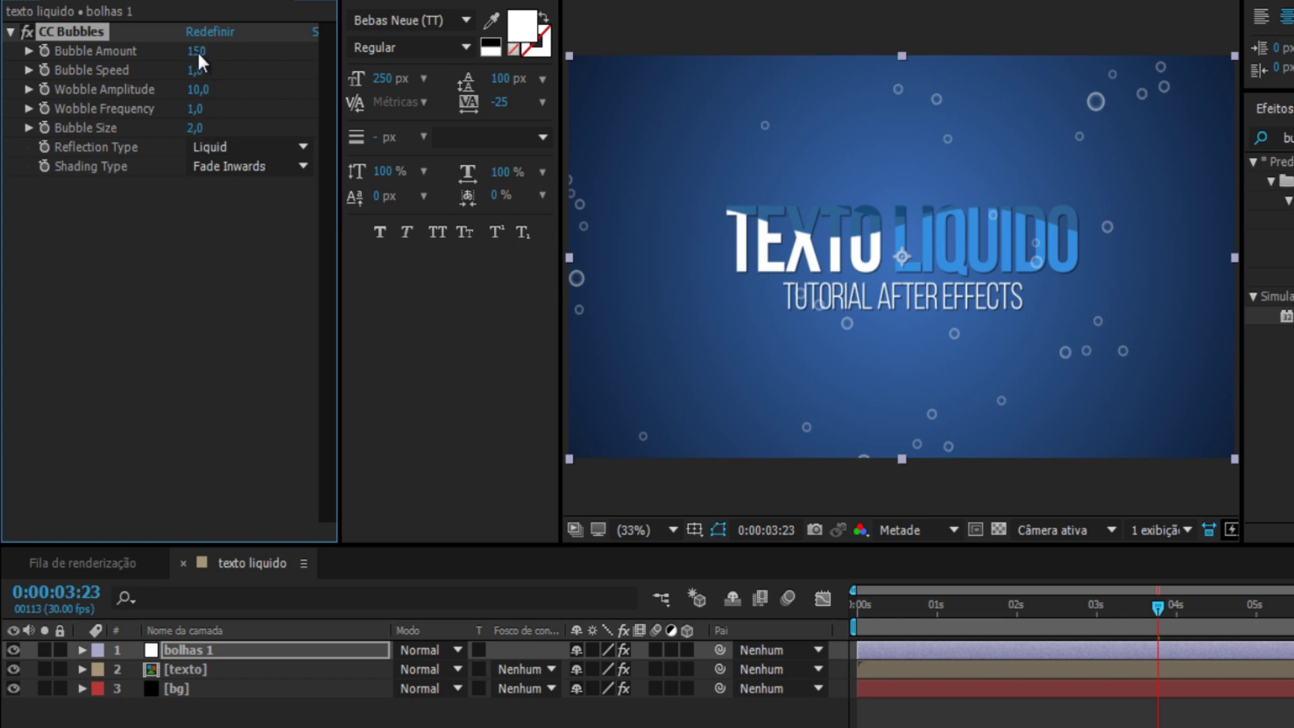
type("50")
type("0")
key("Return")
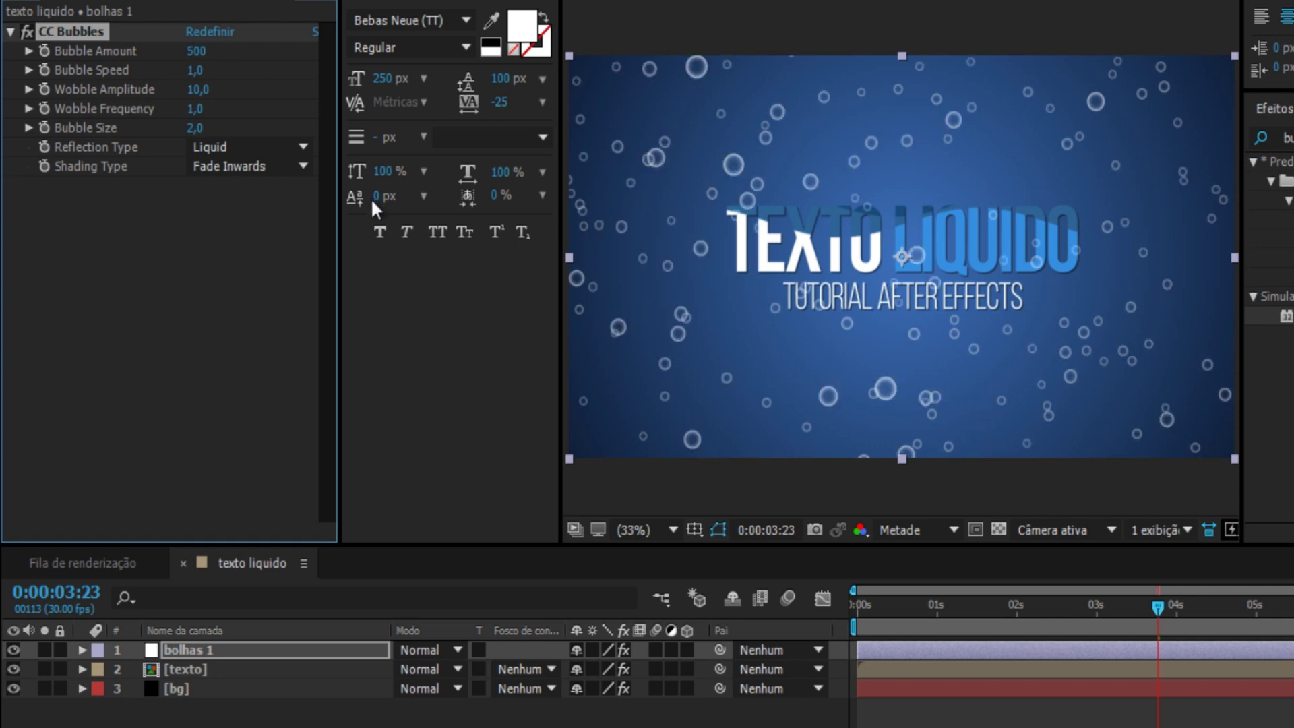
left_click(193, 50)
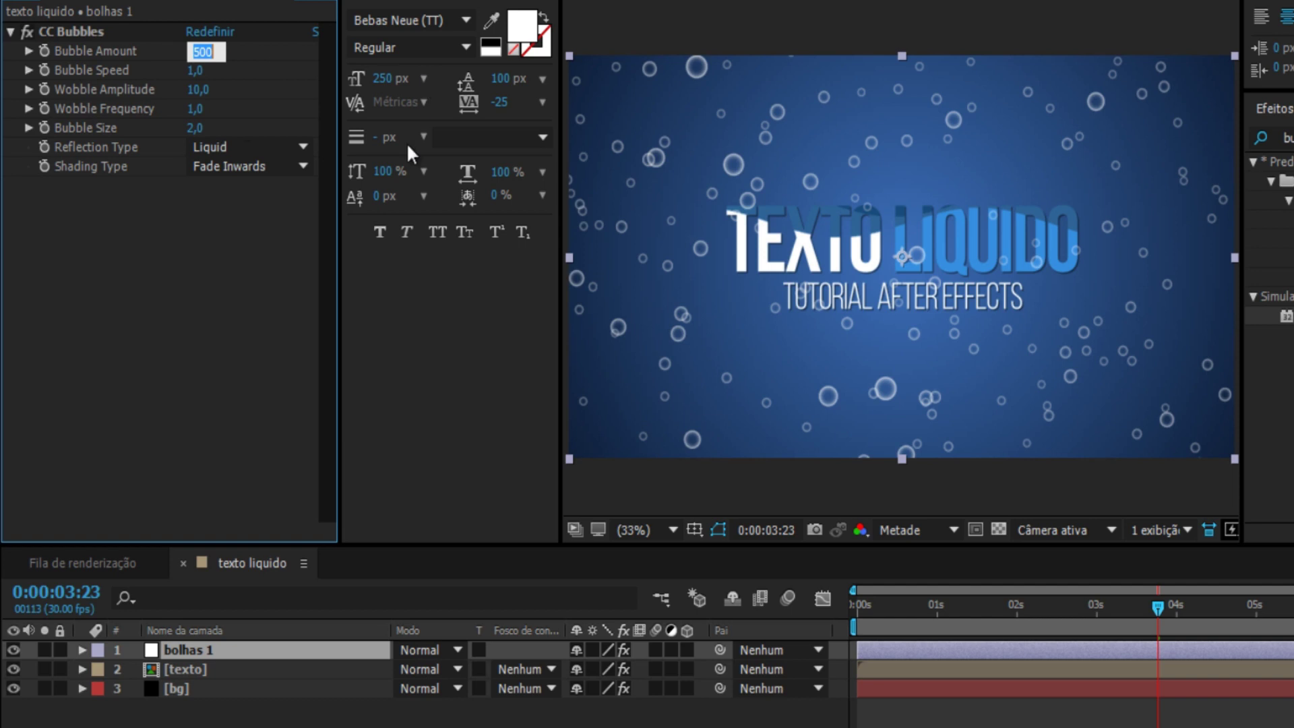
type("600")
key("Return")
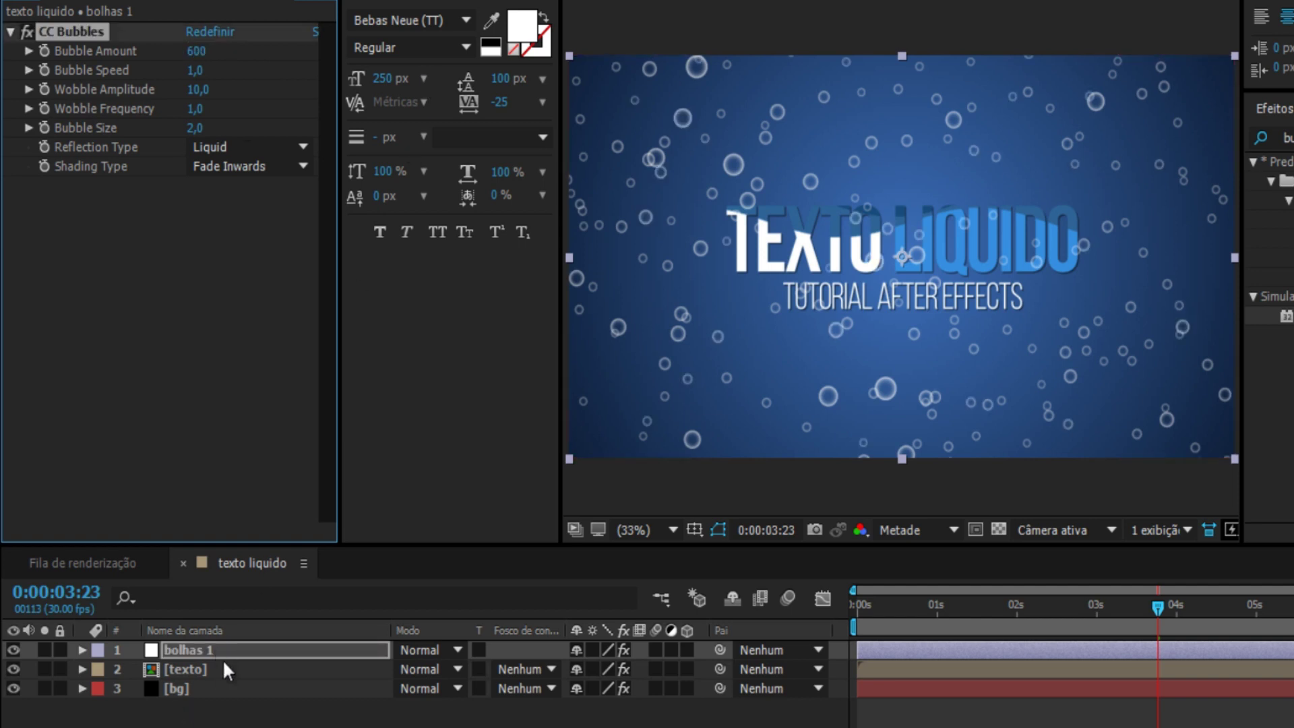
left_click(233, 666)
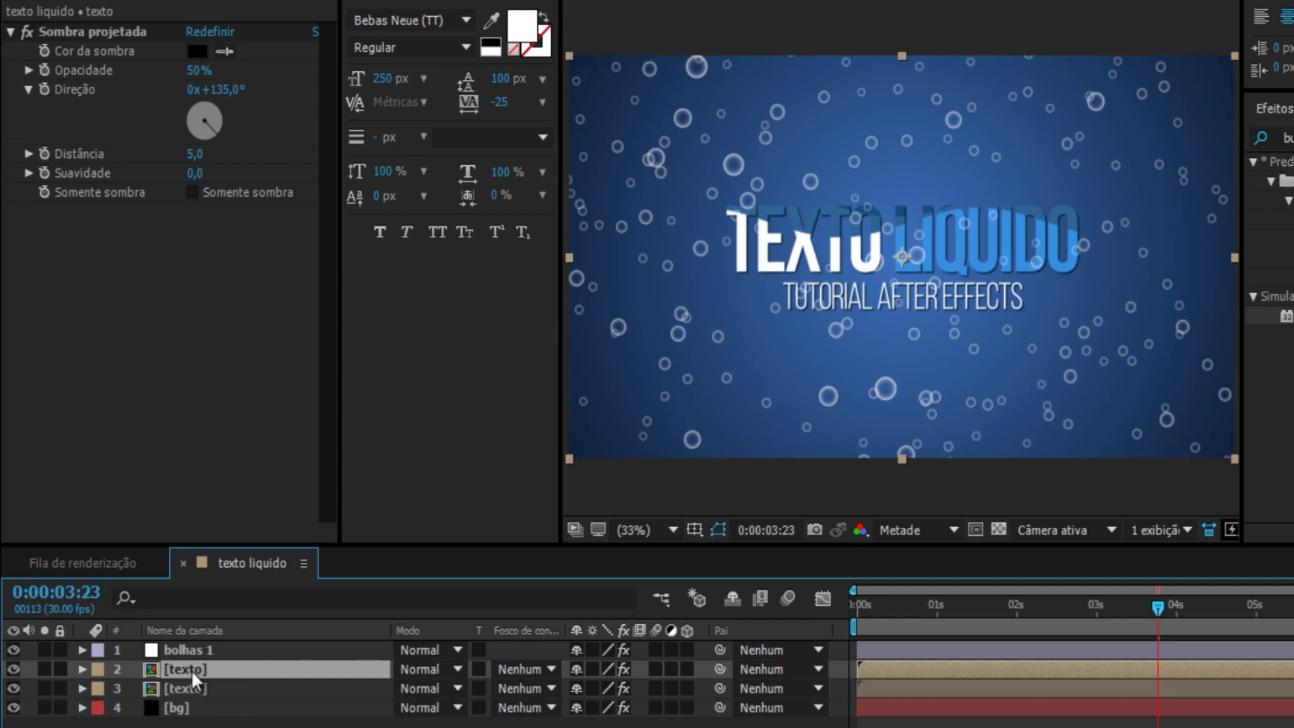
Step: Place a texto copy above bolhas 1, set bolhas 1's track matte to Alpha Matte, and preview
left_click_drag(192, 669, 190, 646)
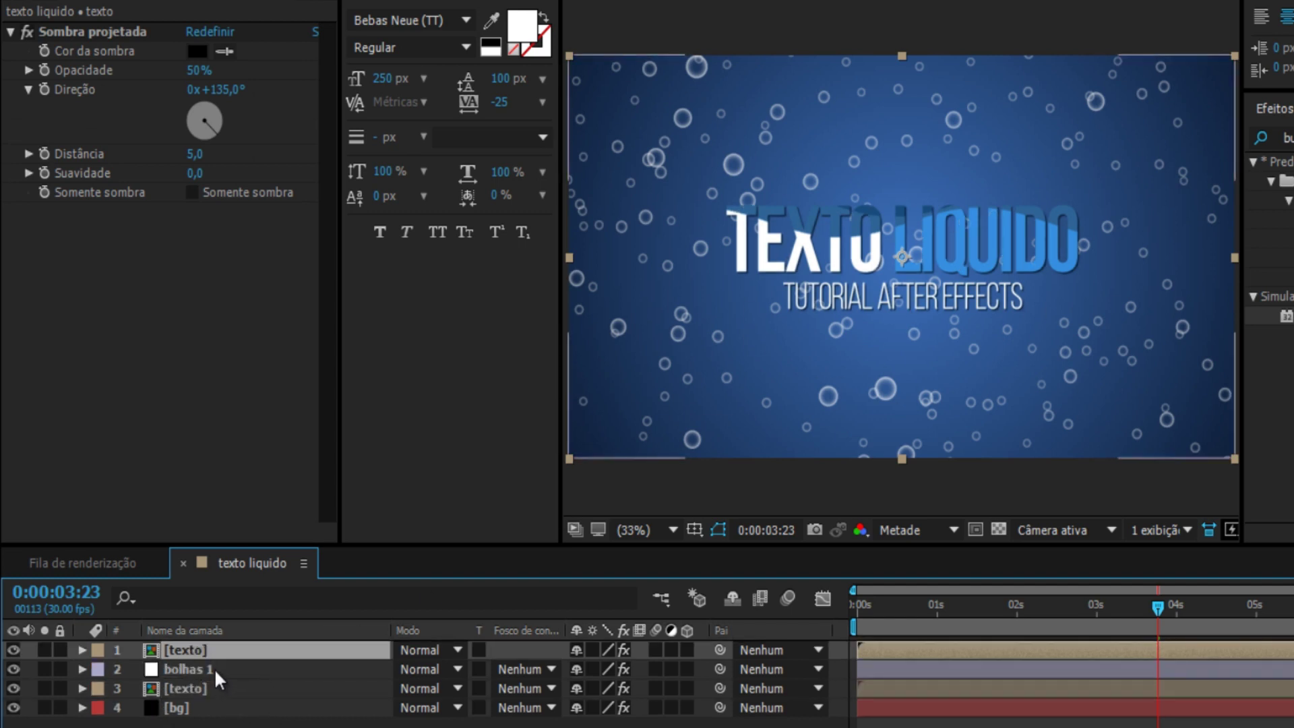
left_click(214, 668)
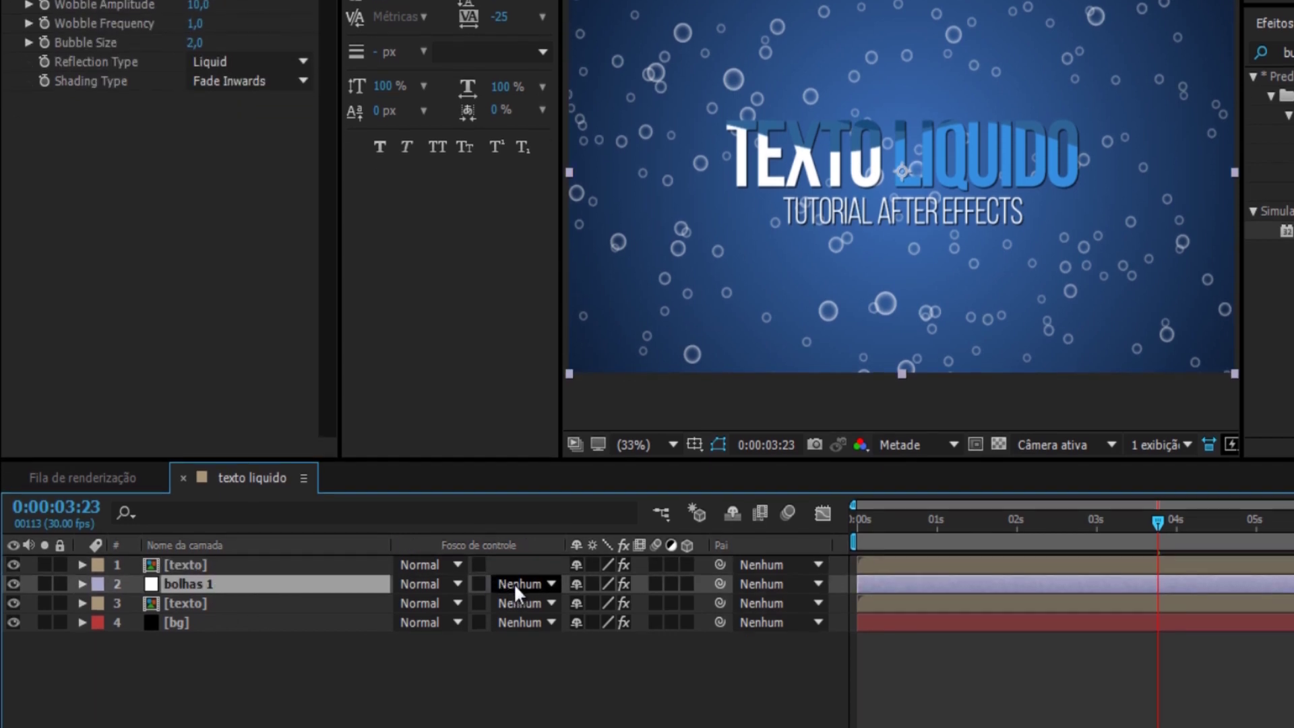
left_click(518, 584)
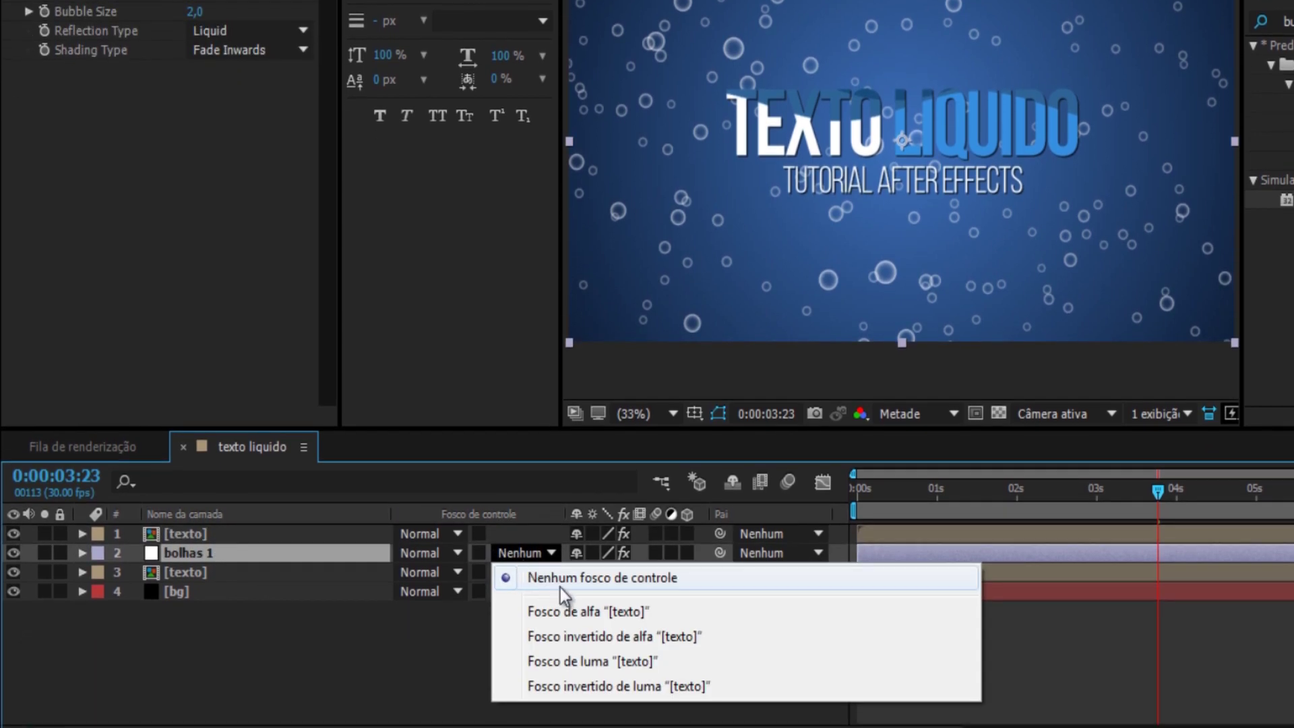
left_click(575, 612)
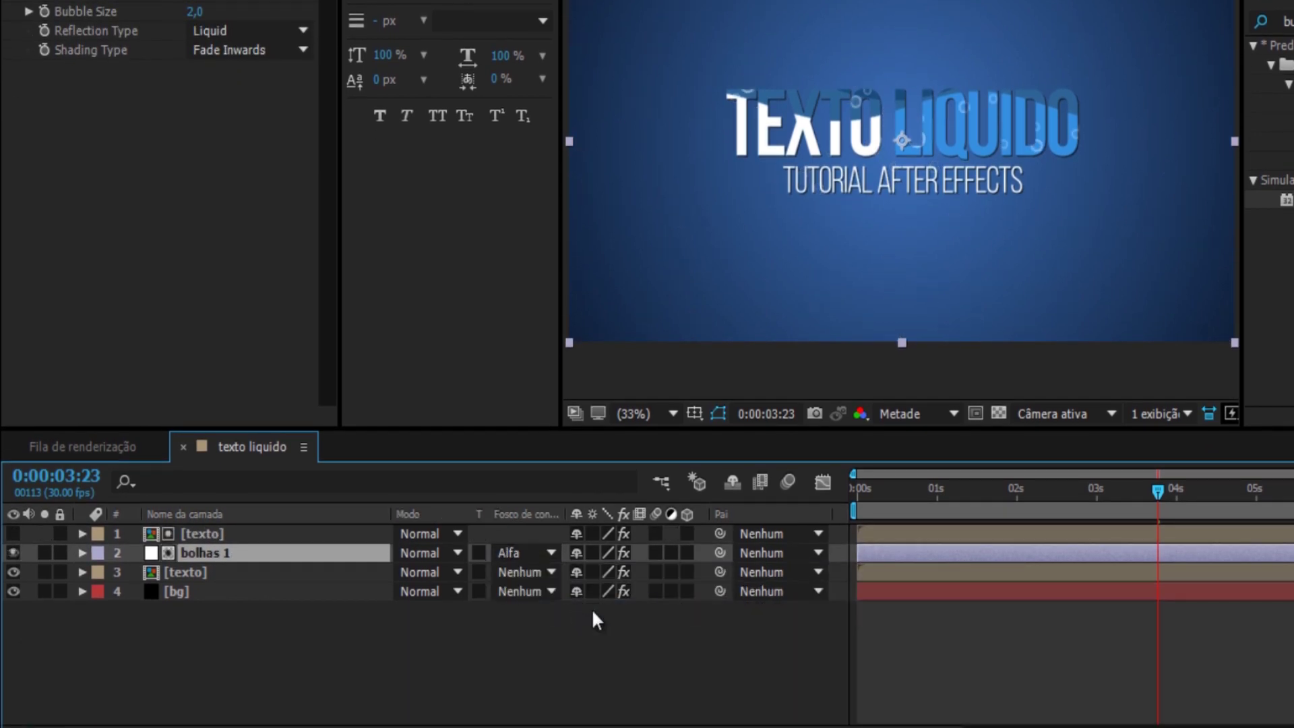
left_click(983, 534)
left_click_drag(1027, 542, 1214, 590)
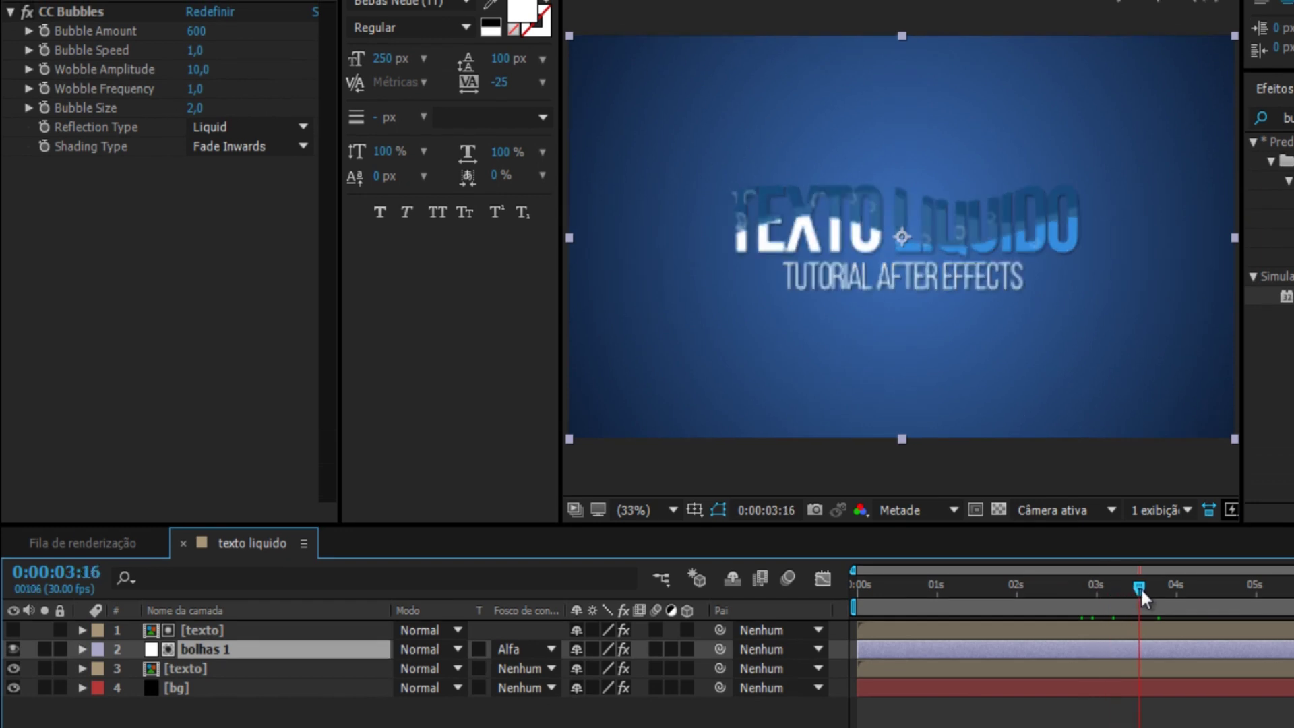
key("space")
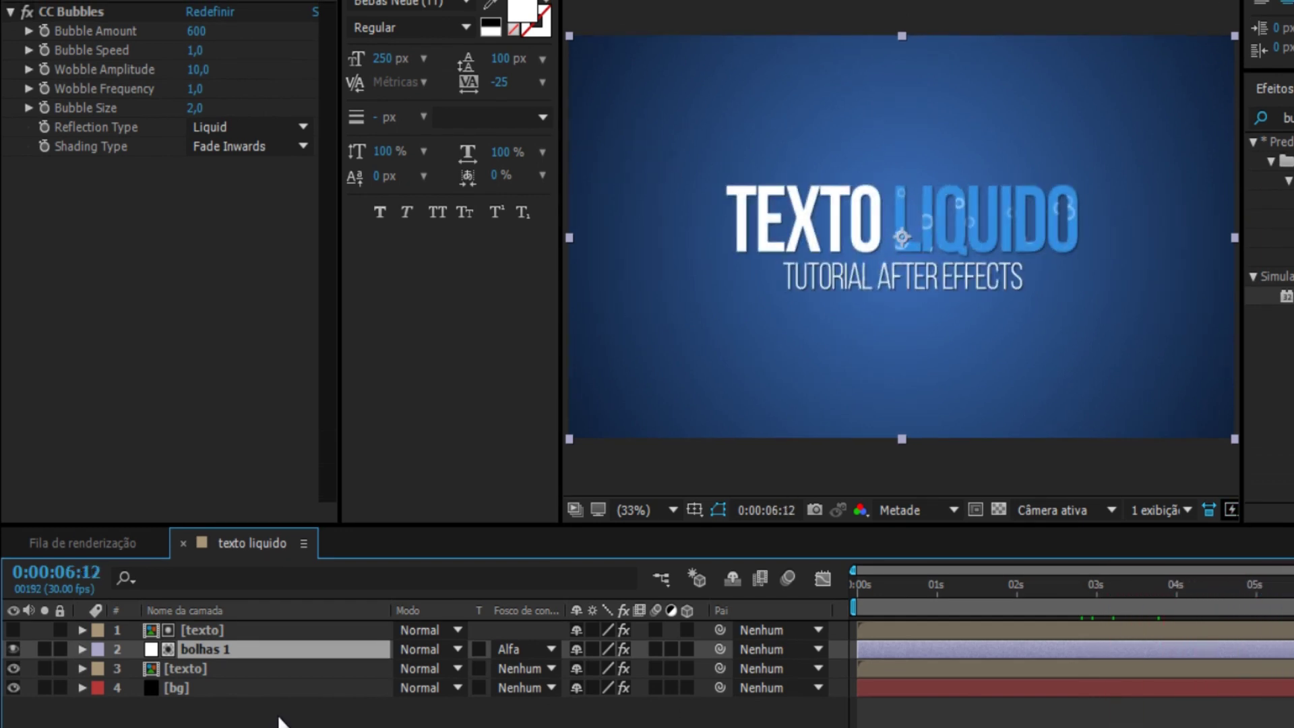
Step: Add a second adjustment layer at the top of the layer stack
right_click(245, 650)
mouse_move(289, 429)
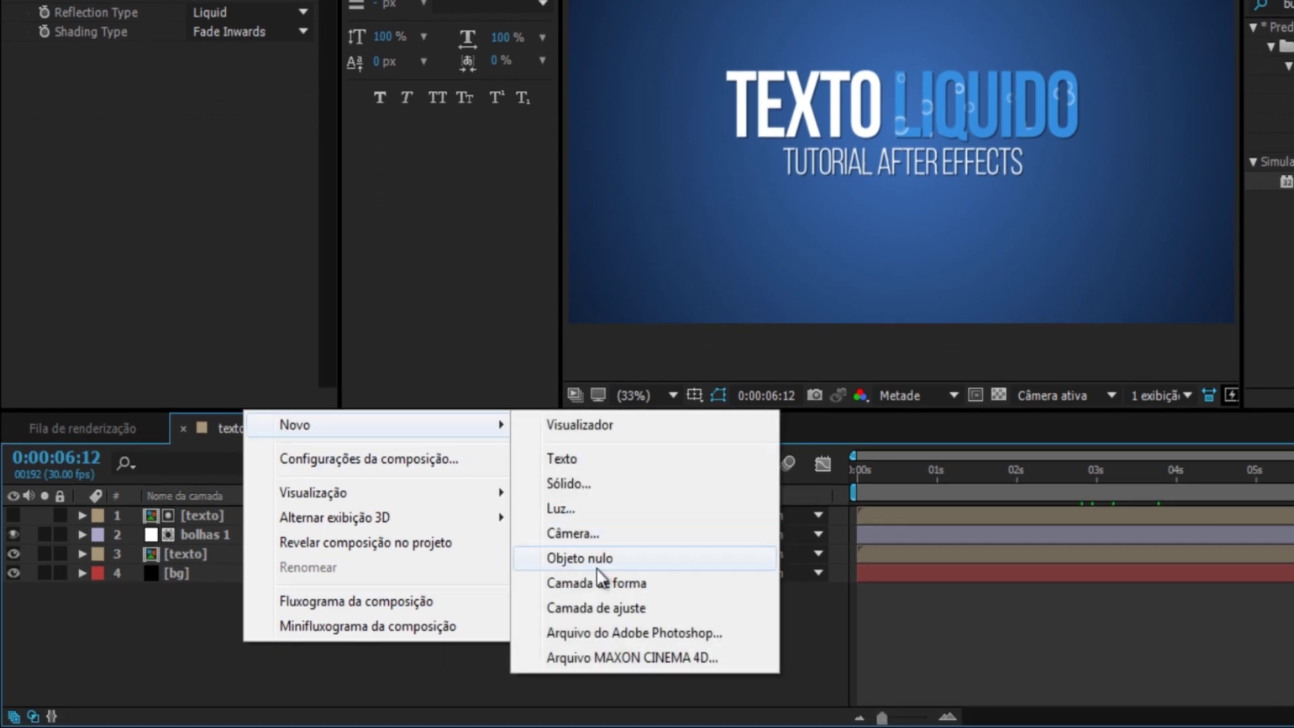
left_click(618, 607)
Step: Rename the new layer 'bolhas 2', apply CC Bubbles, and turn off its adjustment switch
right_click(250, 523)
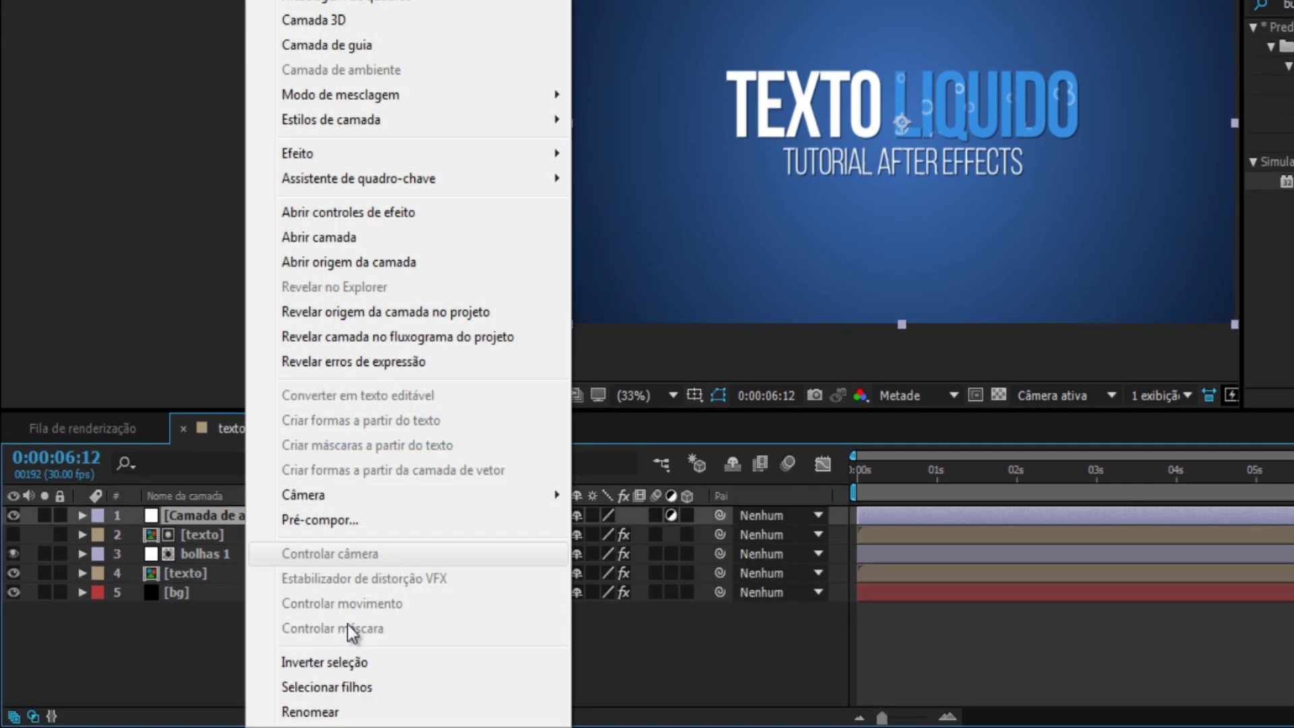
left_click(330, 710)
type("bol")
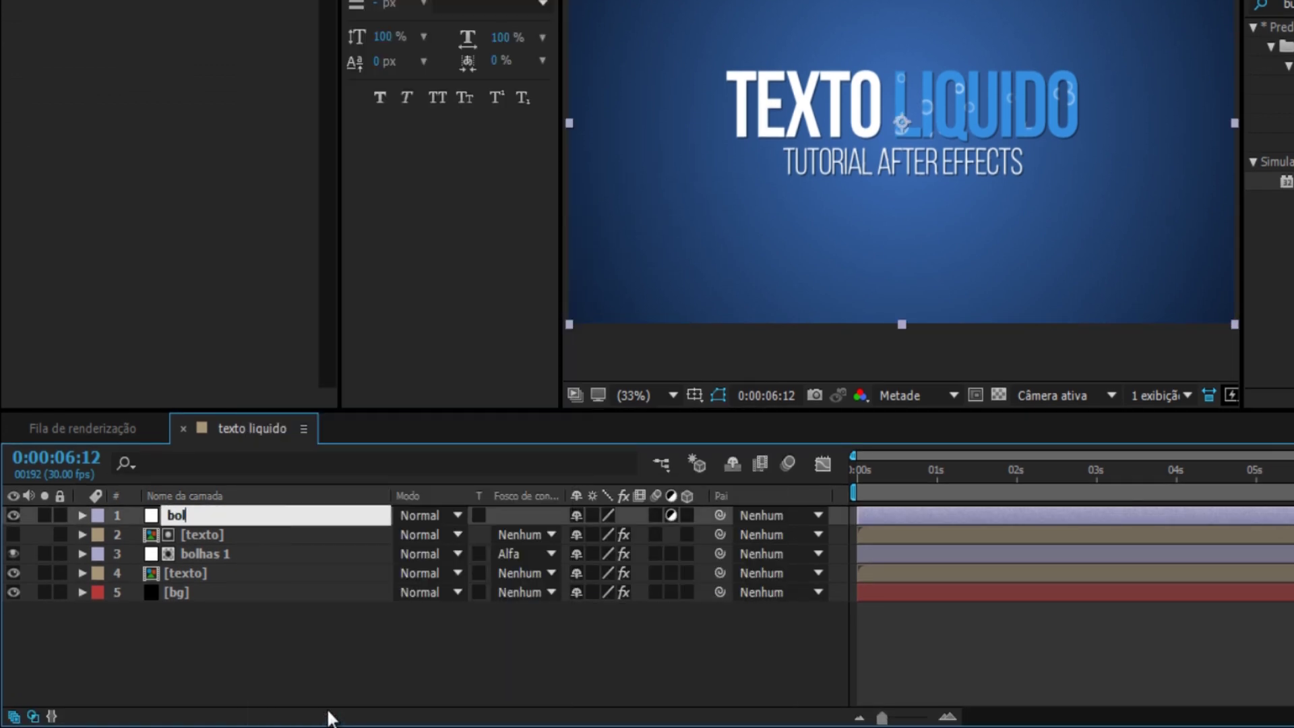
type("has 2")
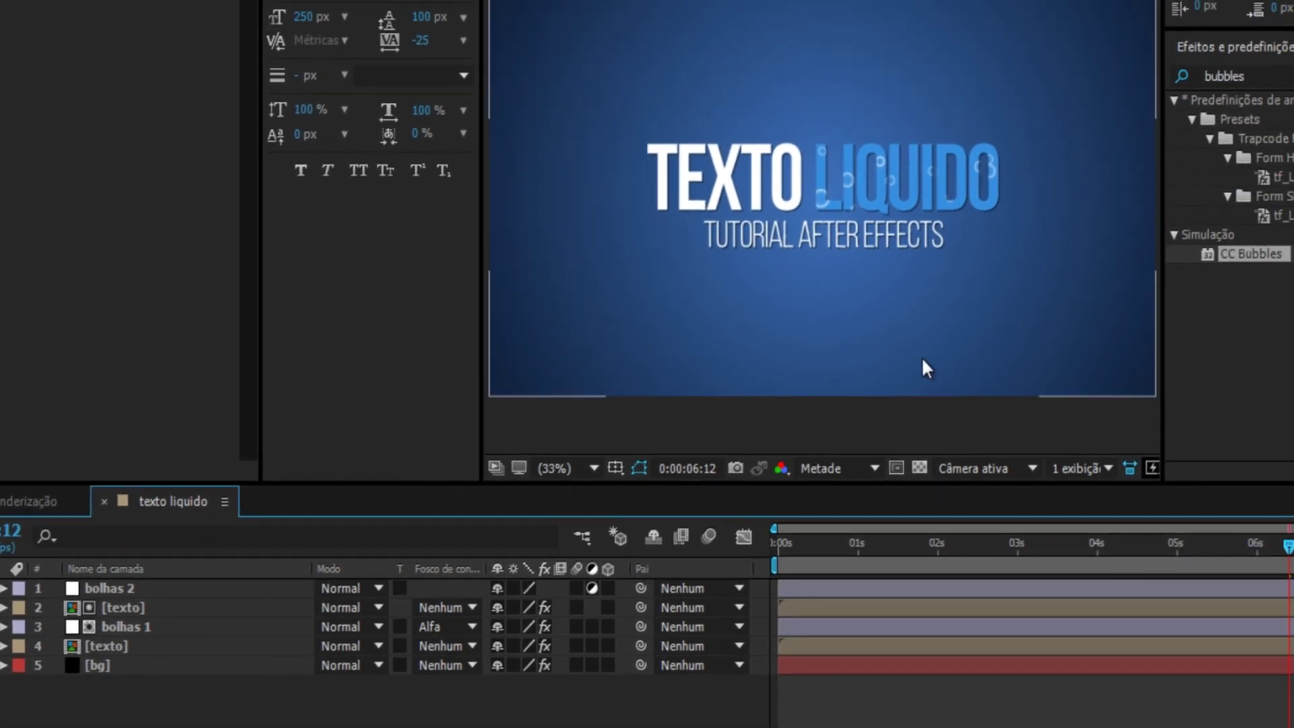
left_click_drag(1287, 180, 907, 296)
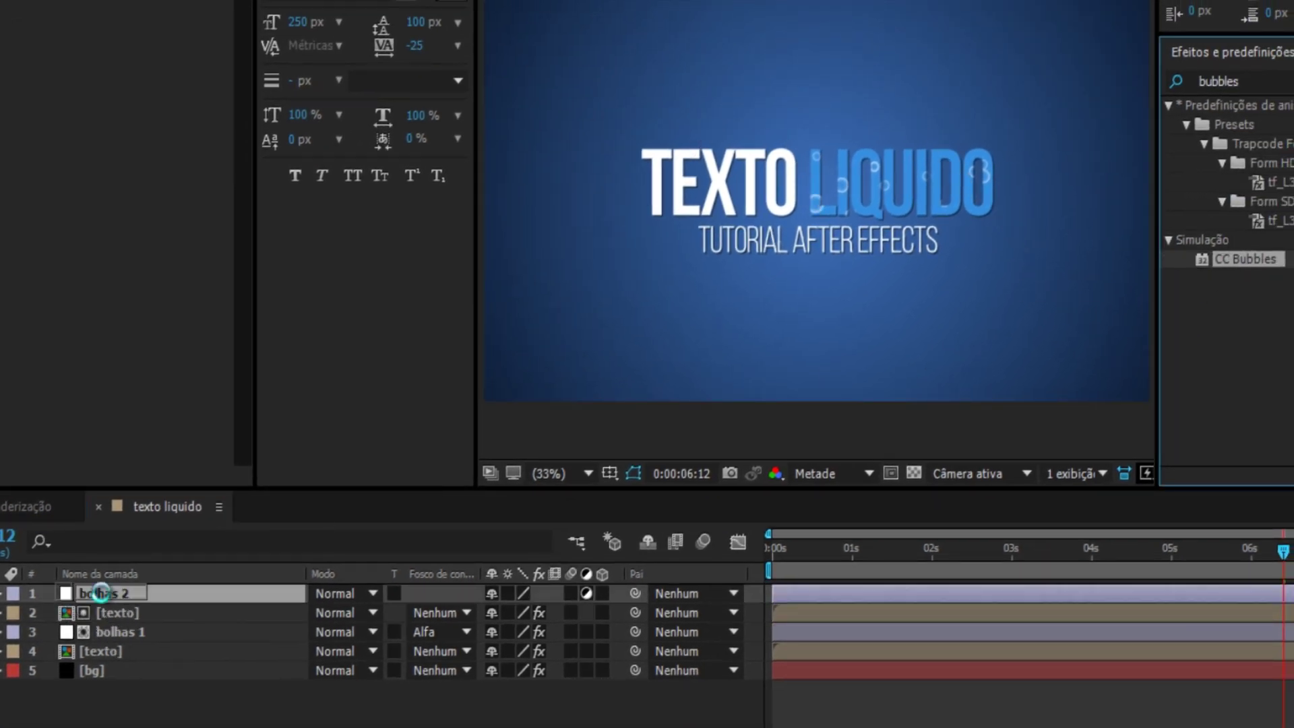
left_click_drag(822, 378, 94, 593)
left_click(586, 591)
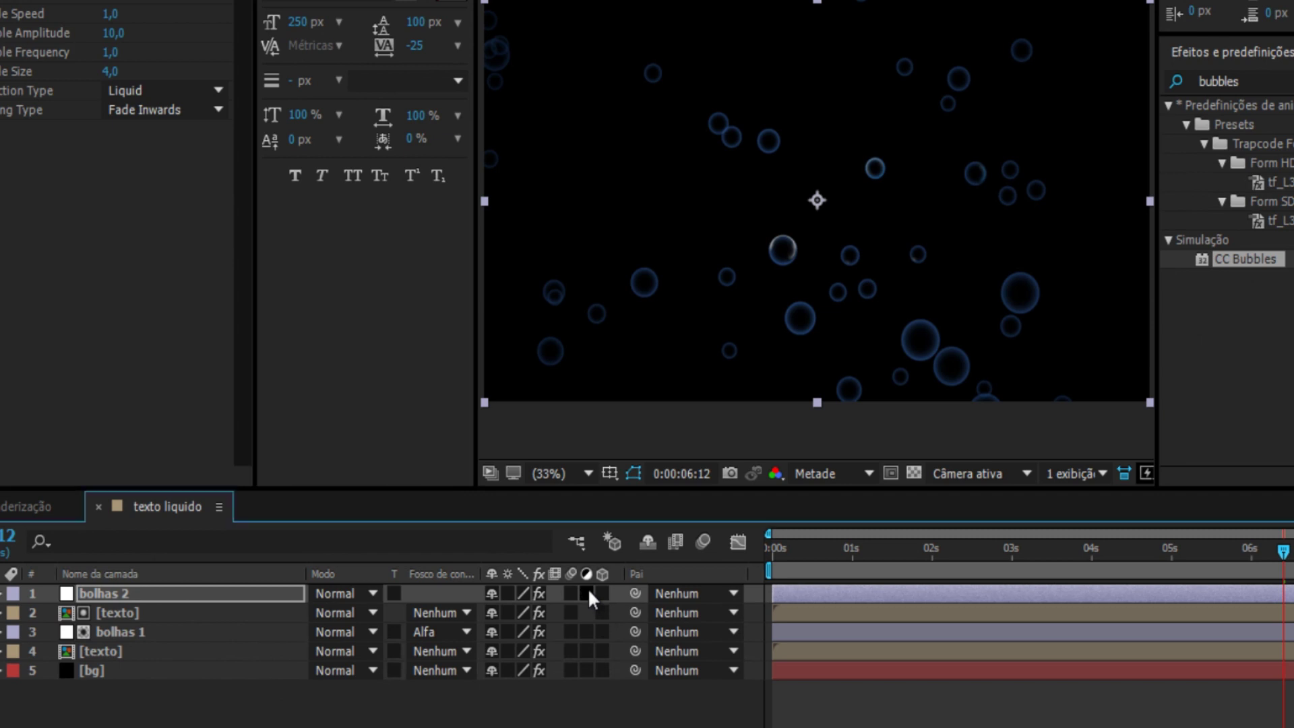
Step: Set Bubble Size to 2,0 and Bubble Amount to 100, then move bolhas 2 just above bg
left_click_drag(110, 71, 121, 94)
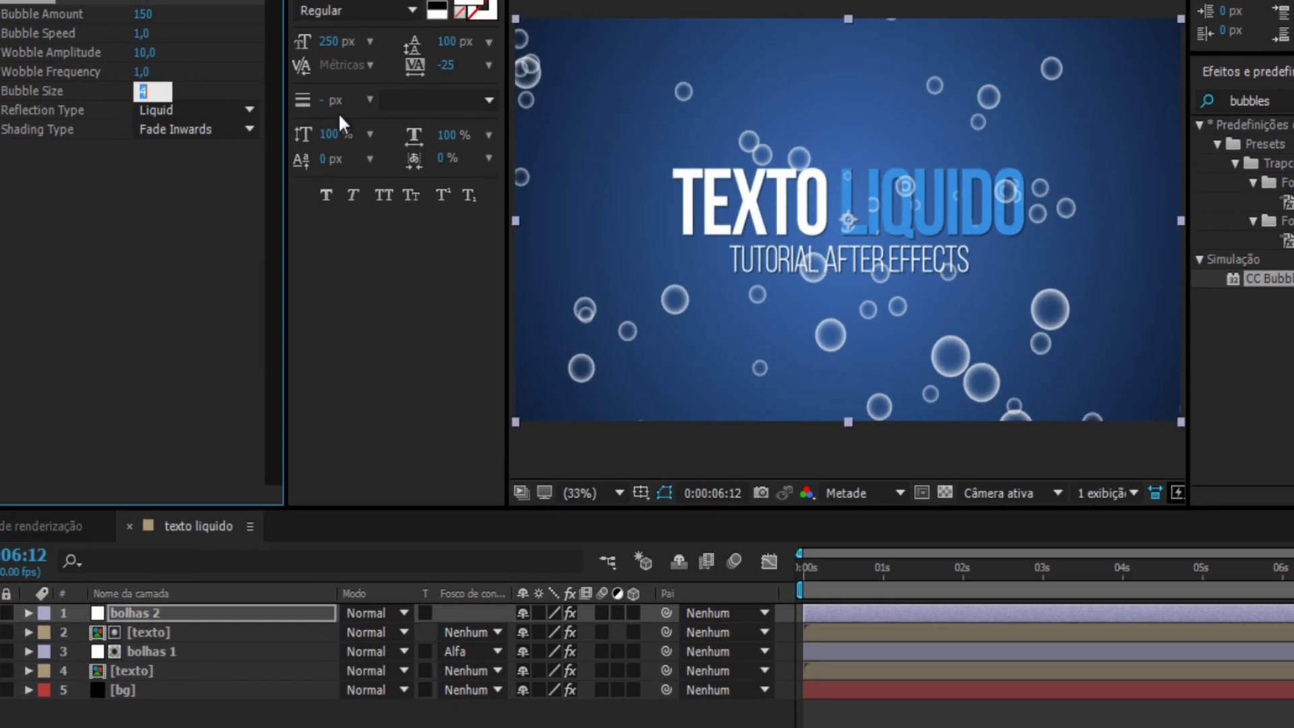
type("2")
left_click(196, 48)
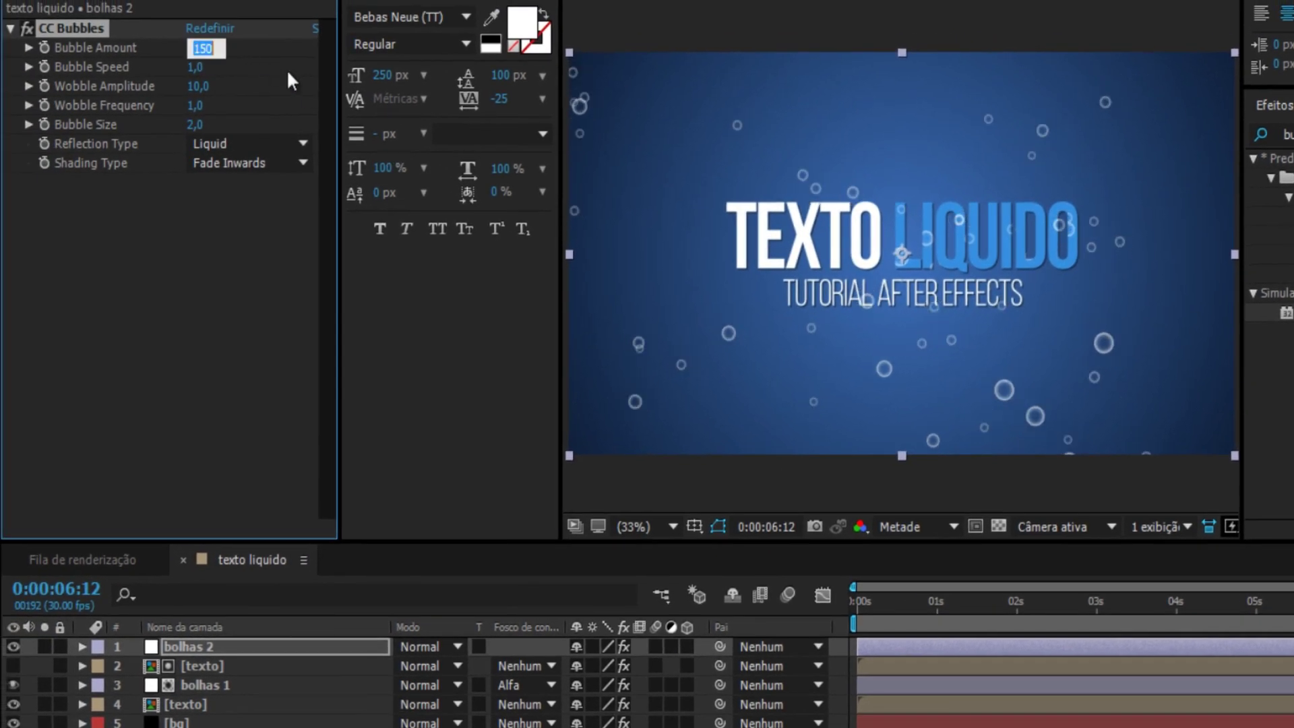
type("100")
key("Return")
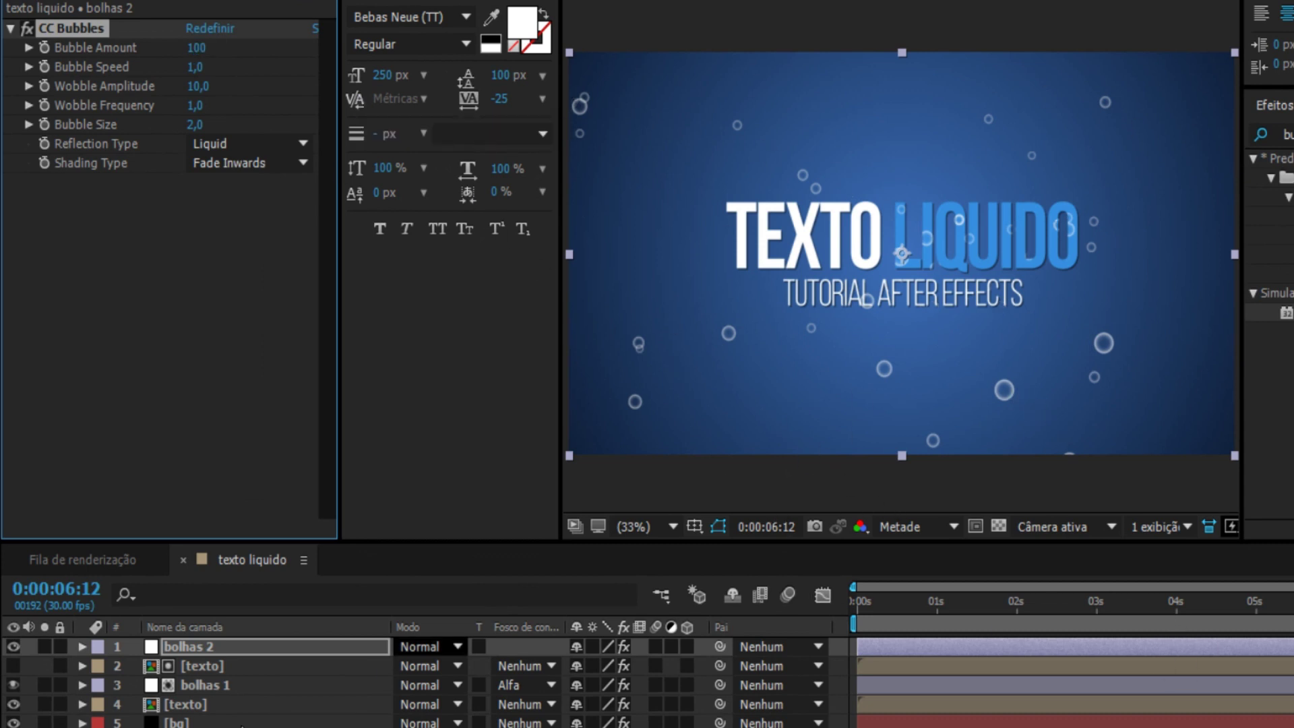
left_click(196, 650)
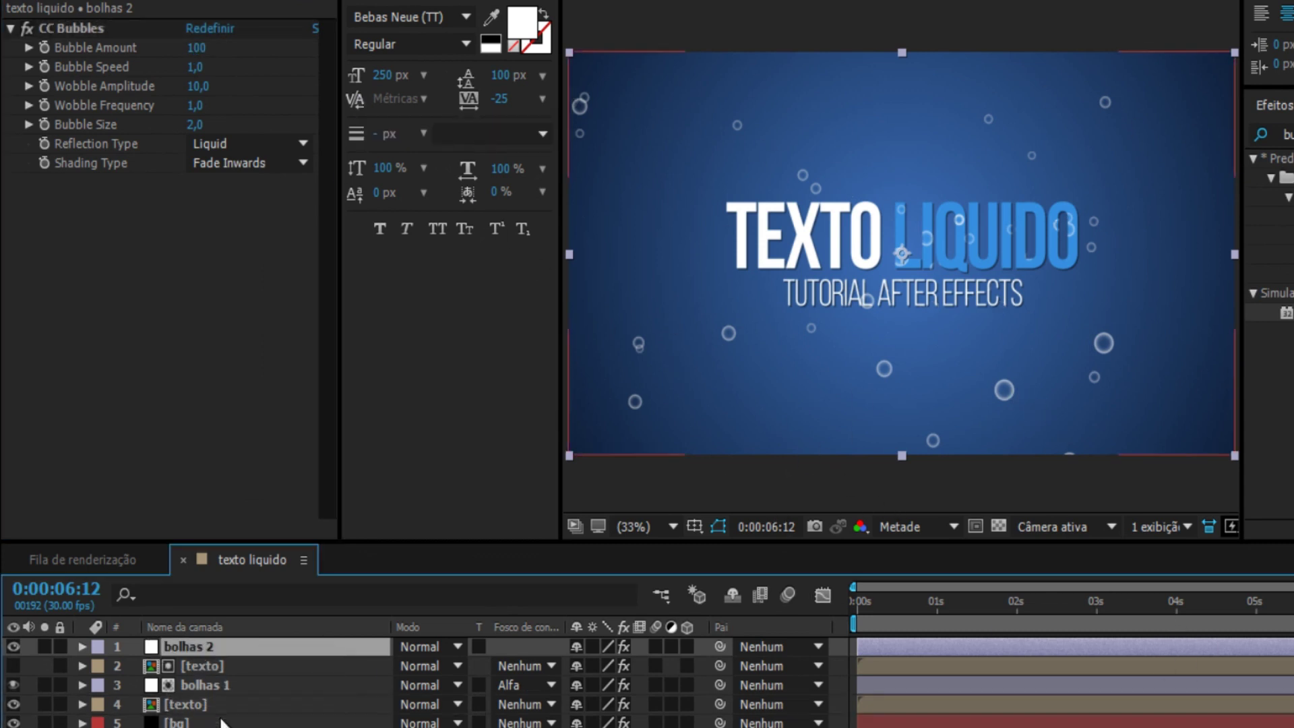
left_click_drag(222, 717, 222, 719)
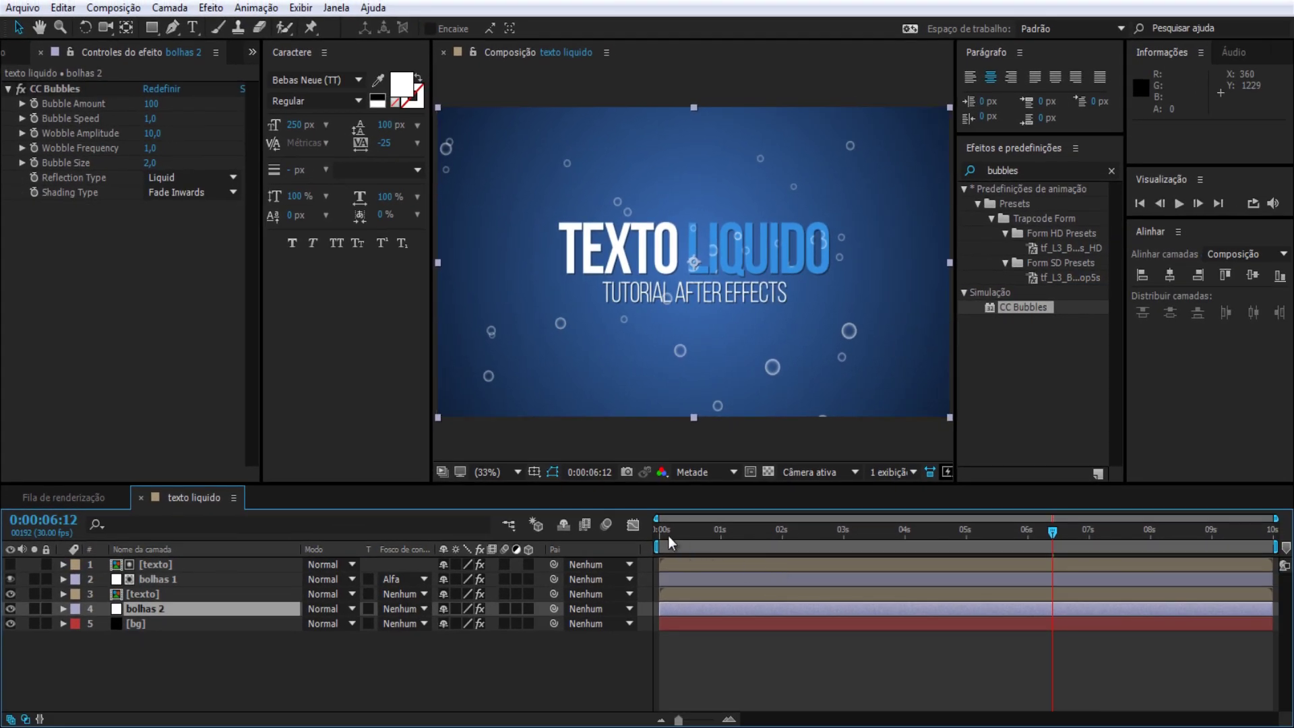
Step: Keyframe bolhas 2 opacity at 0% at 0:00:00:14
left_click_drag(669, 536, 708, 544)
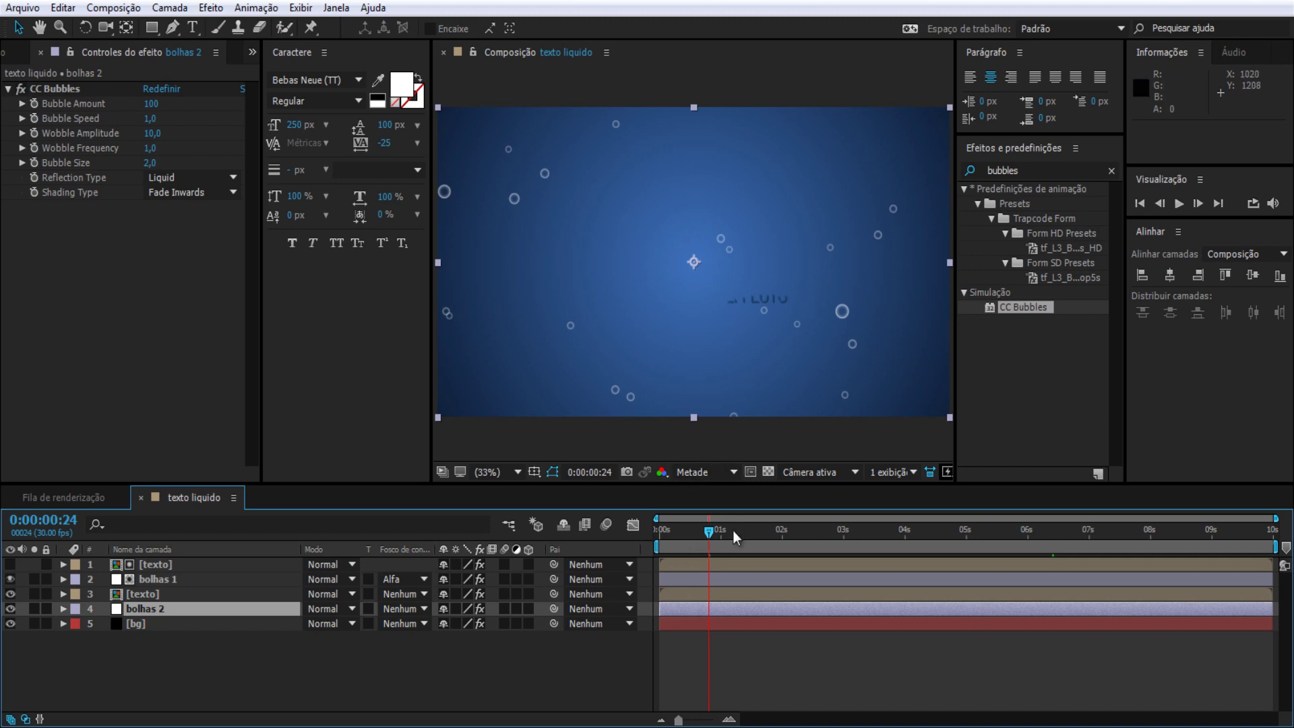
left_click_drag(709, 535, 690, 530)
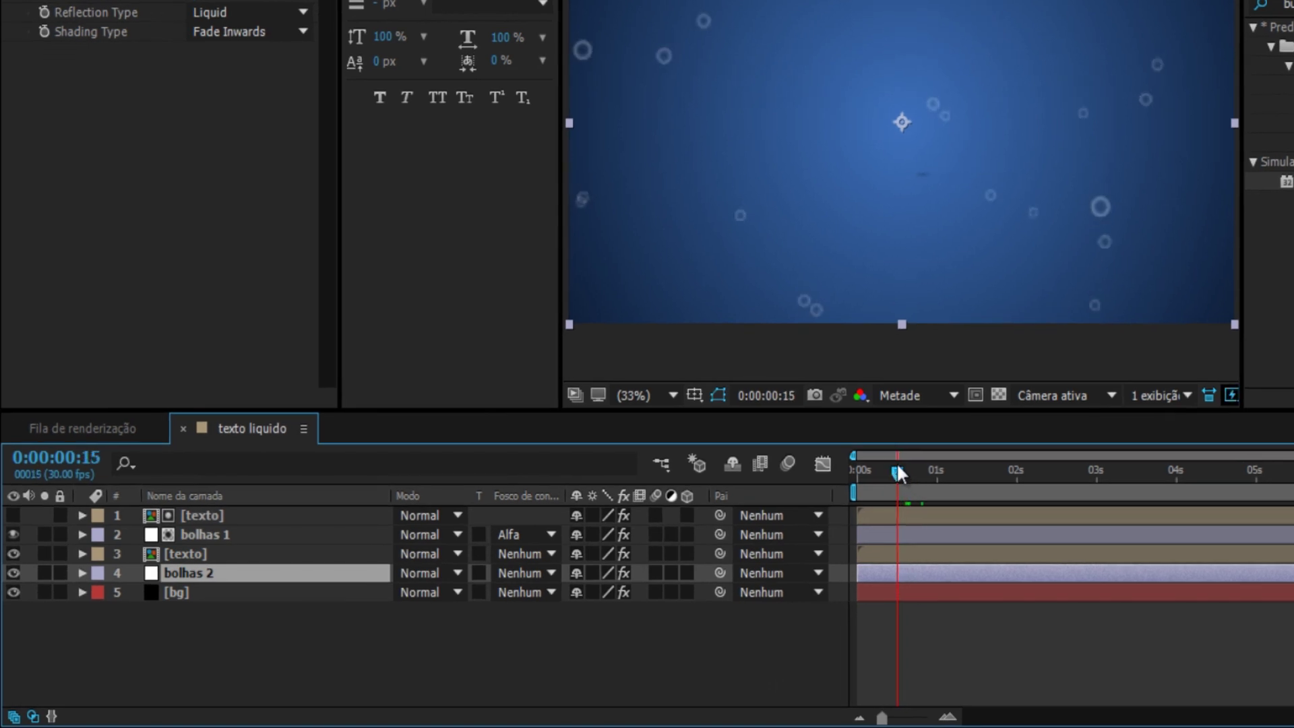
left_click_drag(897, 468, 893, 468)
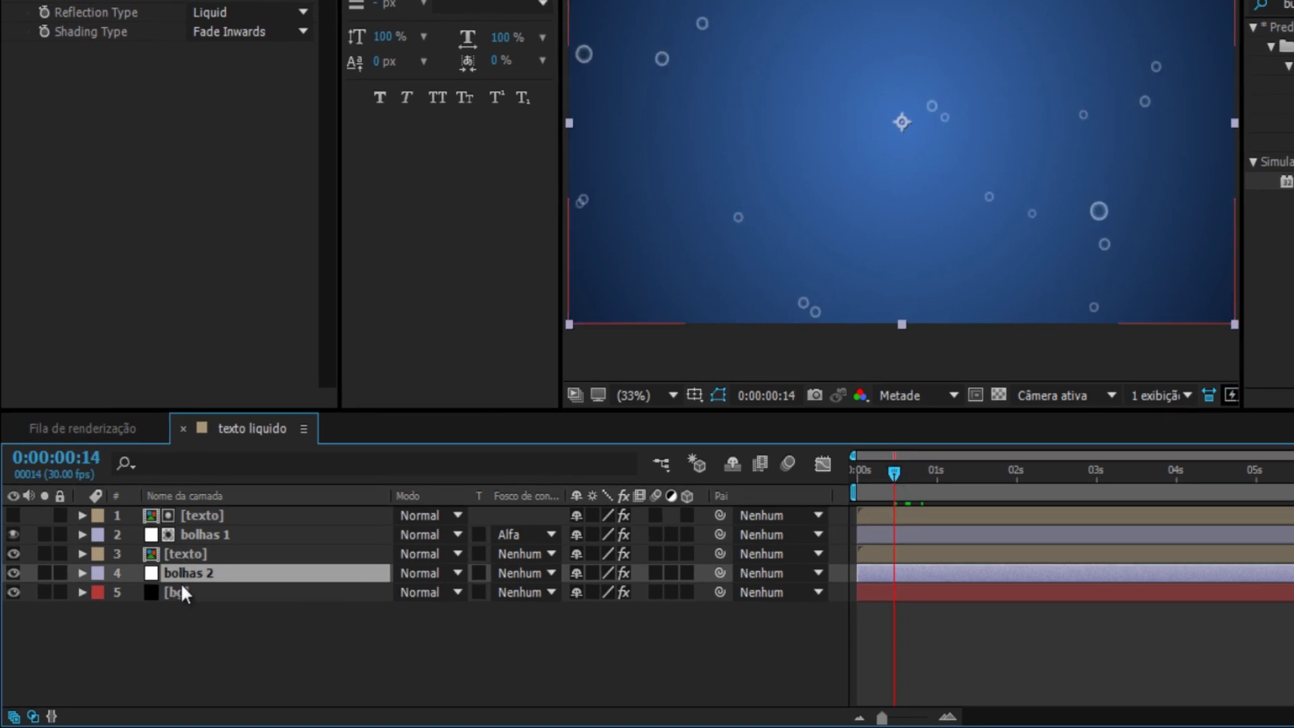
key("t")
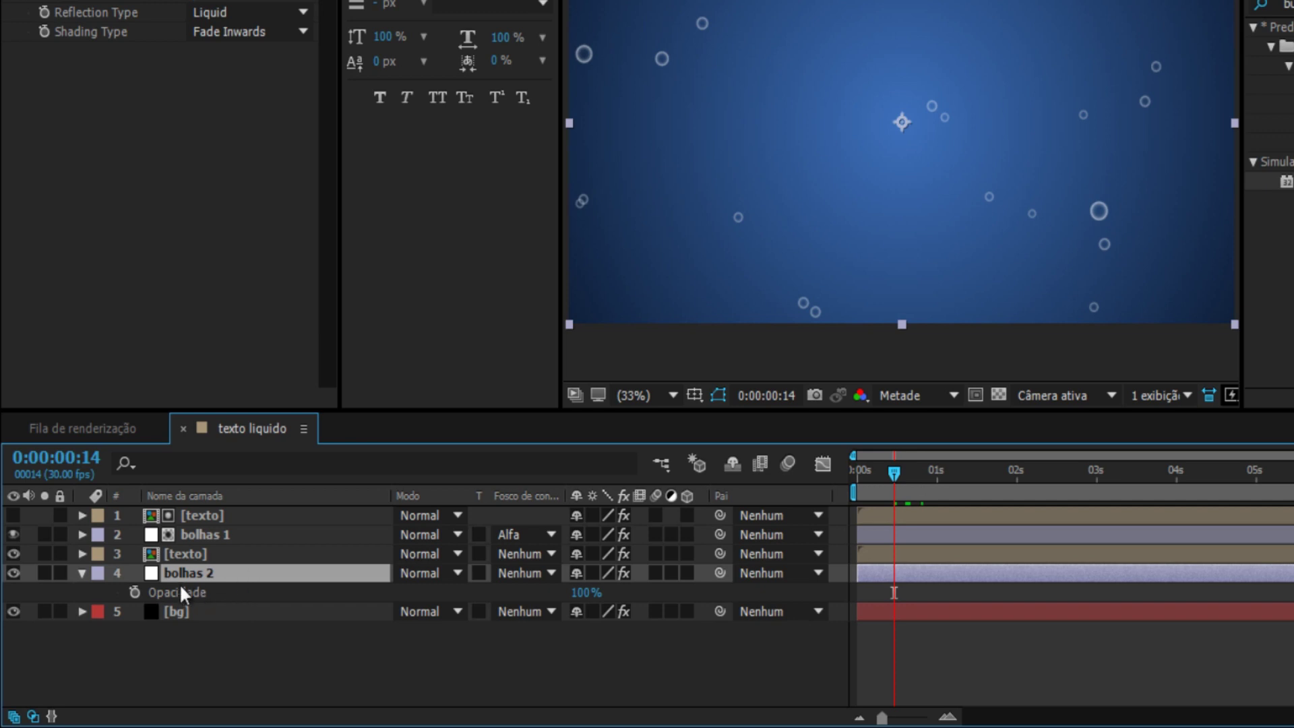
left_click(137, 591)
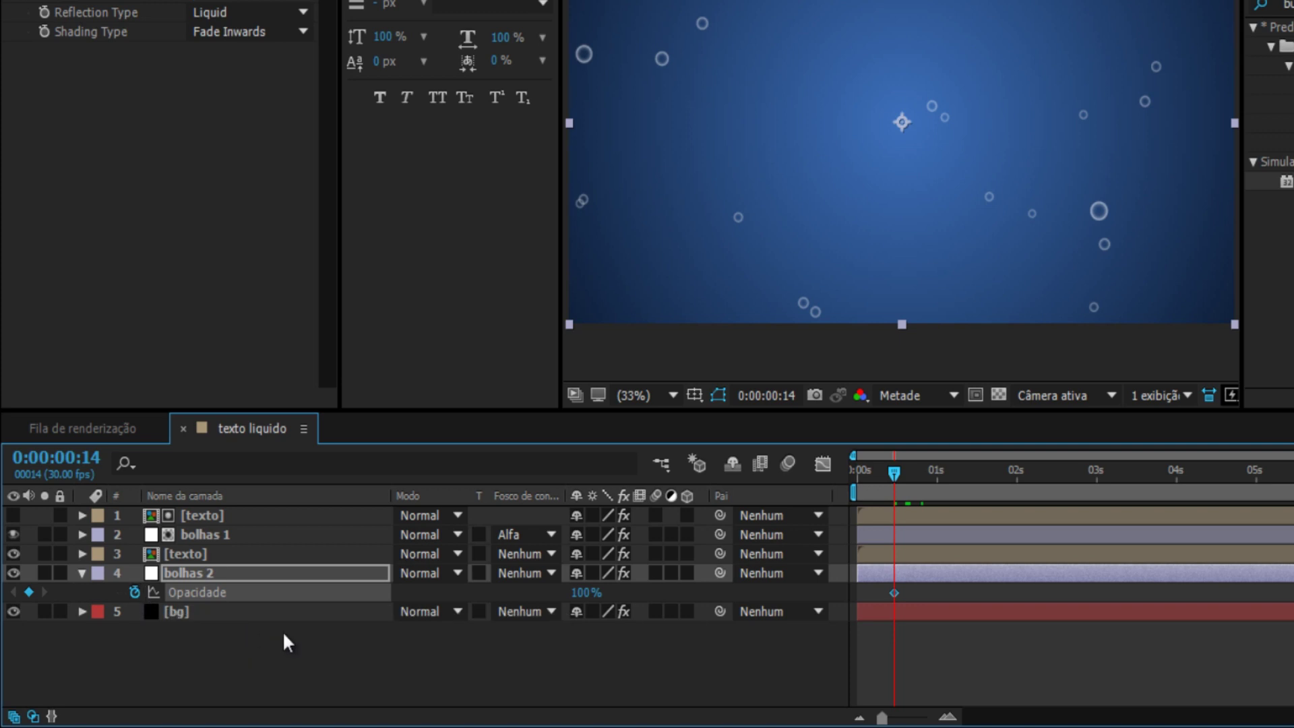
left_click(585, 592)
type("0")
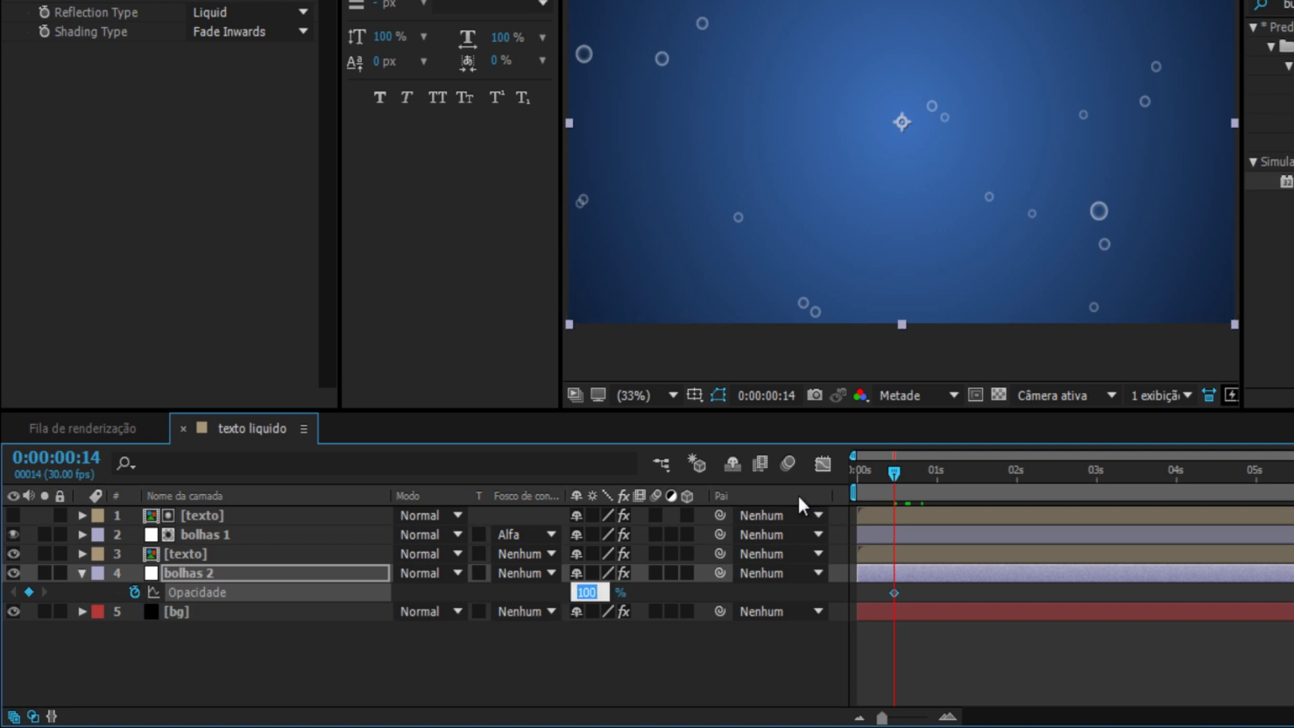
key("Return")
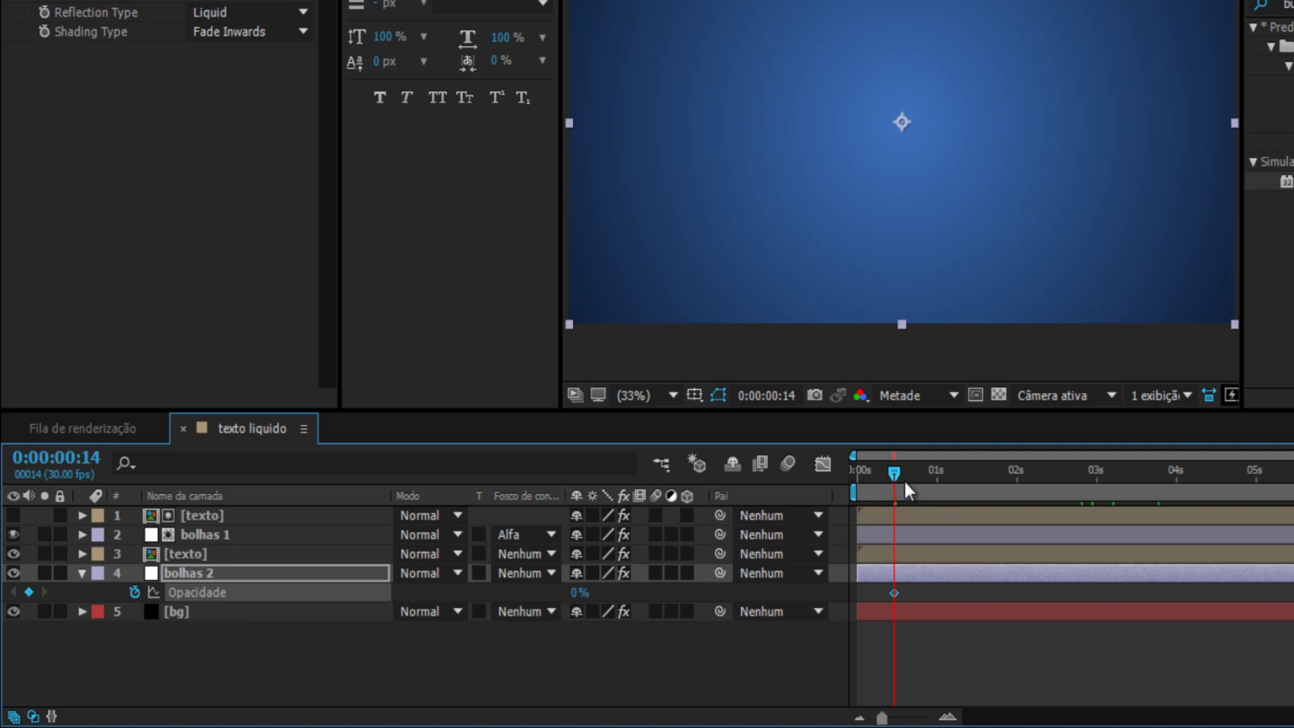
Step: Add a 100% opacity keyframe at 0:00:02:00 and Easy Ease both keyframes
left_click_drag(903, 480, 1017, 500)
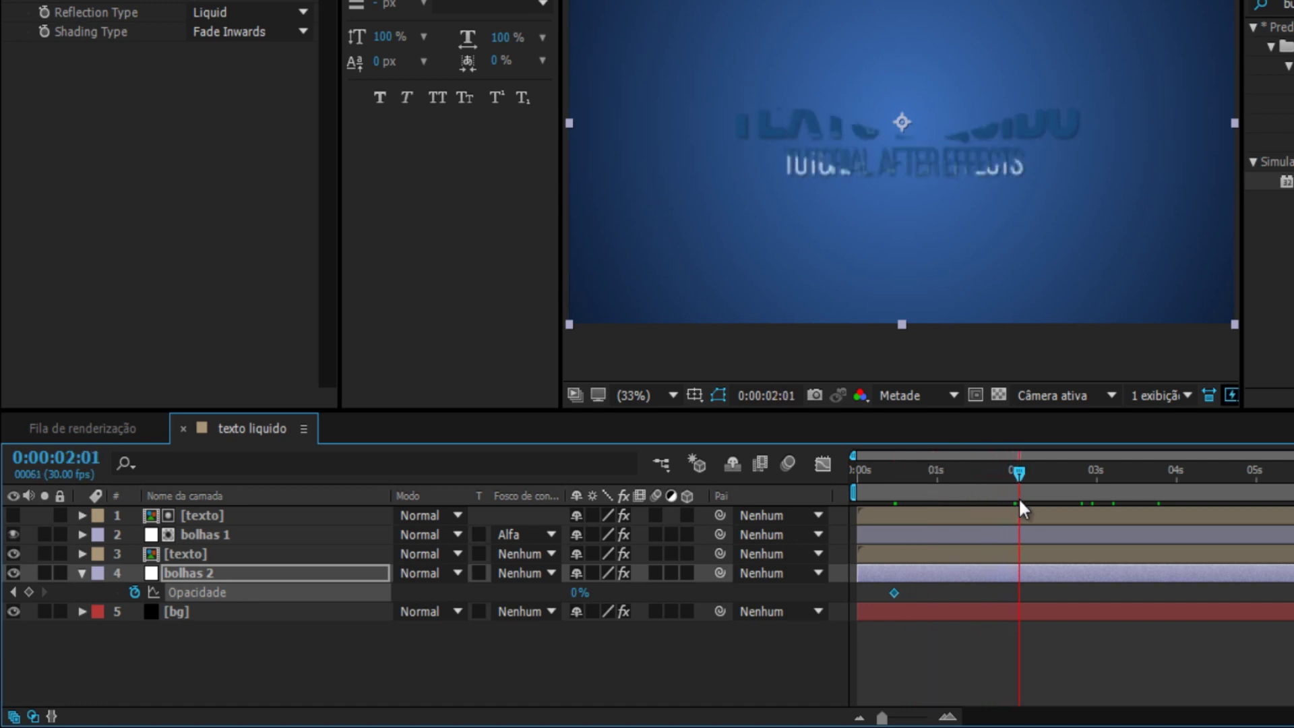
left_click(580, 592)
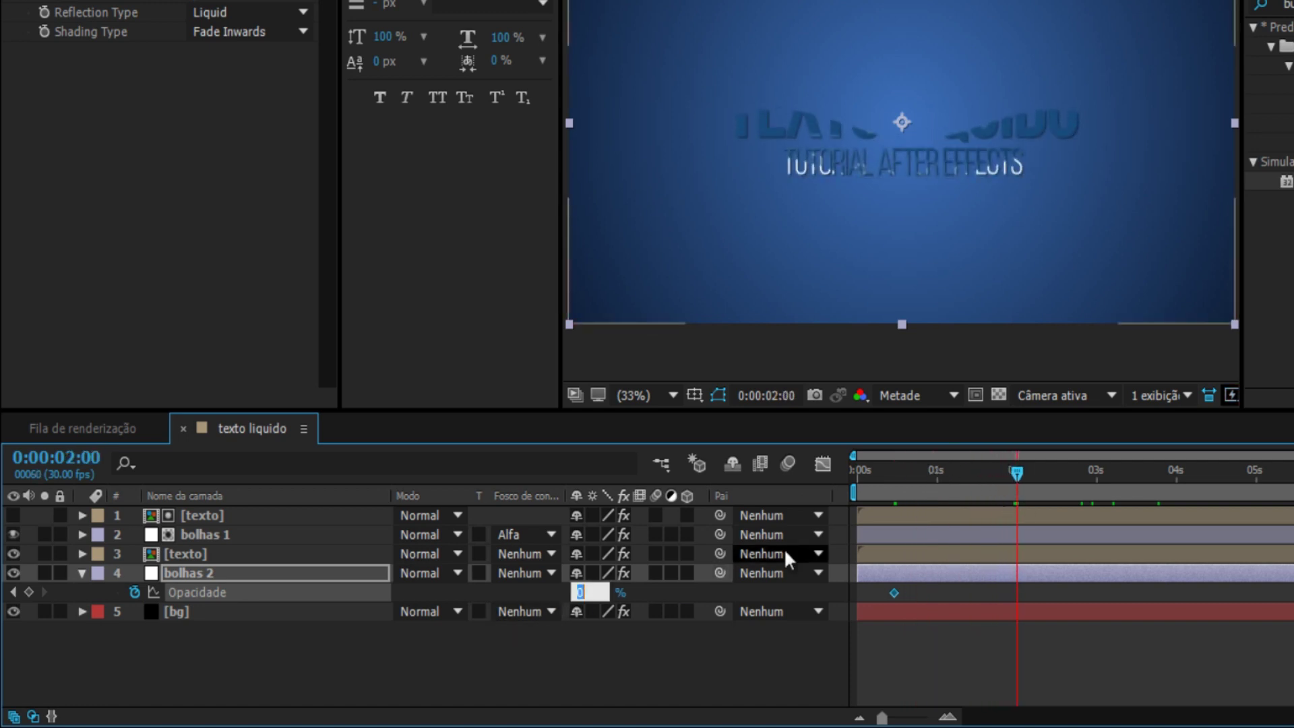
type("100")
key("Return")
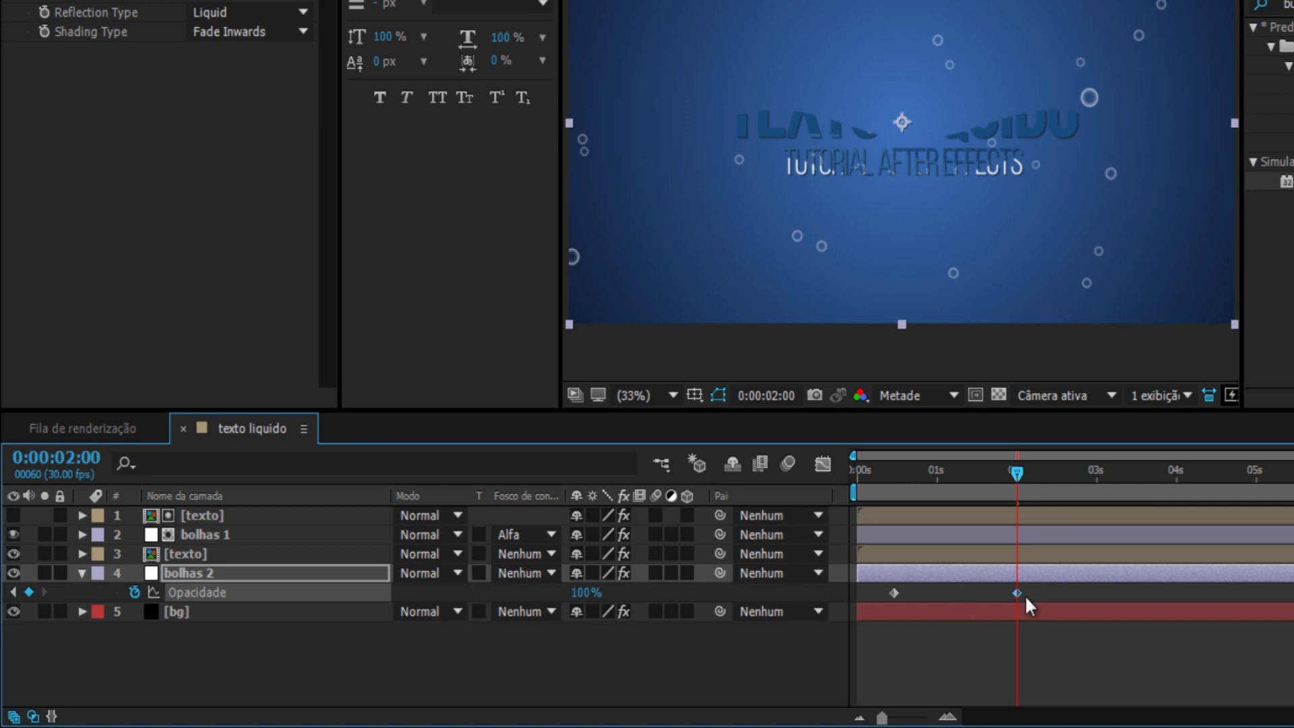
left_click_drag(1025, 587, 845, 632)
key("F9")
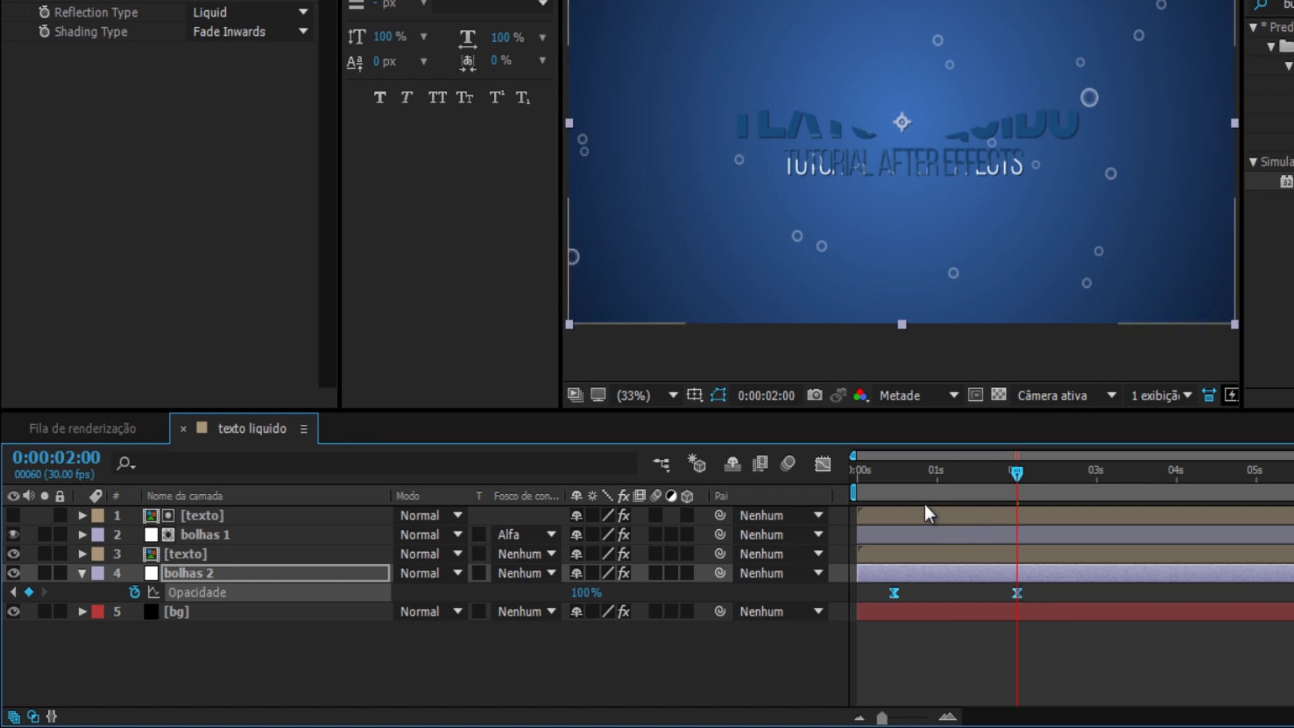
mouse_move(837, 490)
left_mouse_down()
mouse_move(751, 560)
mouse_move(1057, 563)
left_mouse_up()
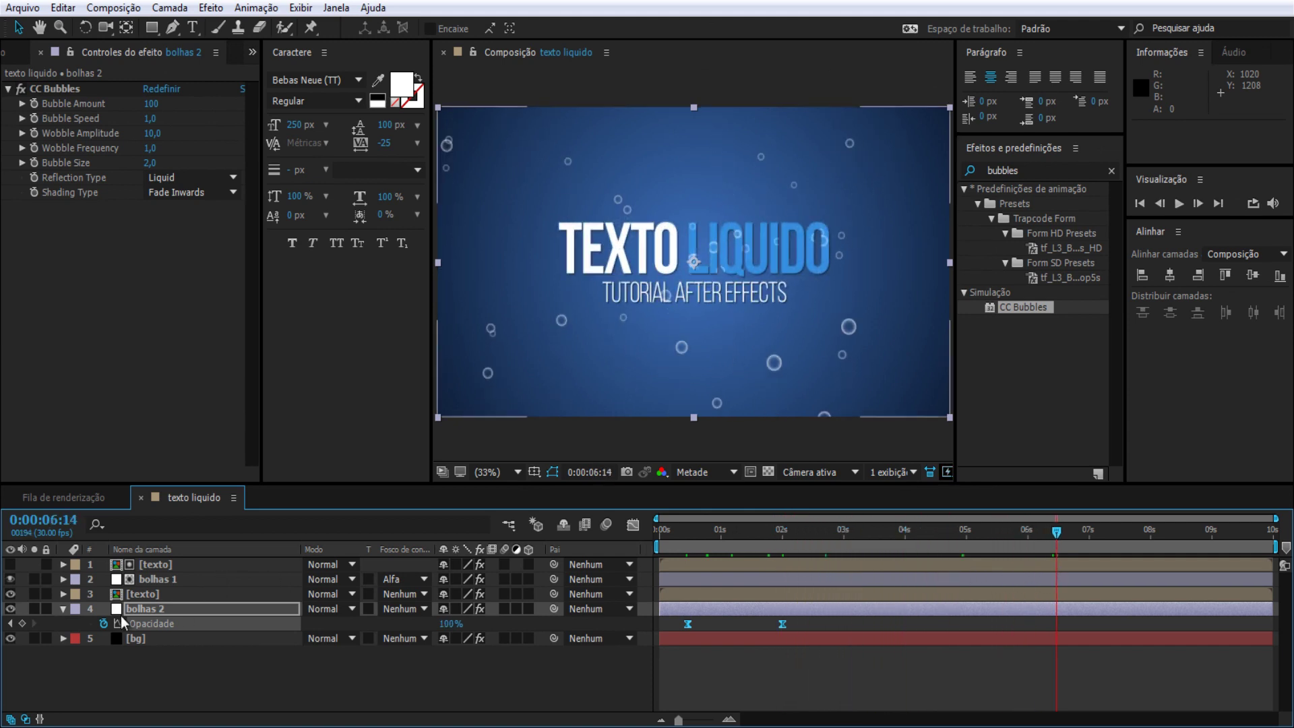
Step: Add a 50 mm camera, Câmera 1, and move it to the top of the layers
left_click(63, 609)
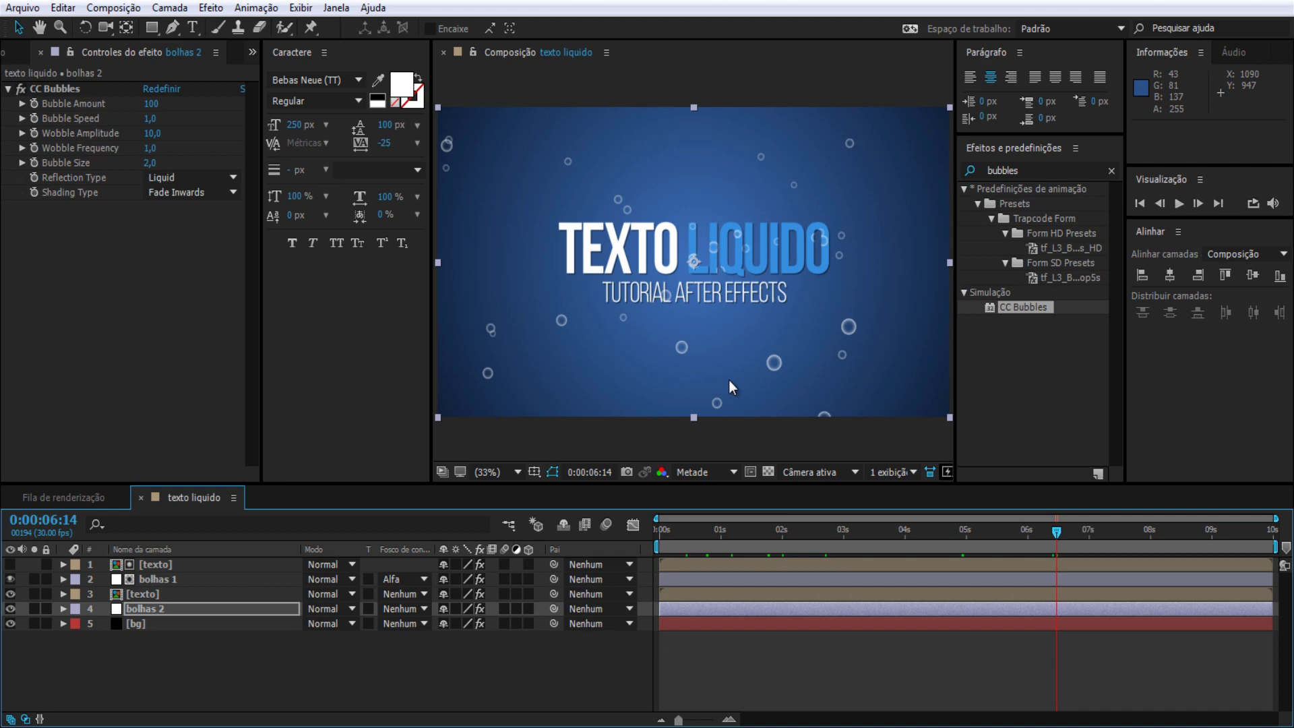
right_click(206, 646)
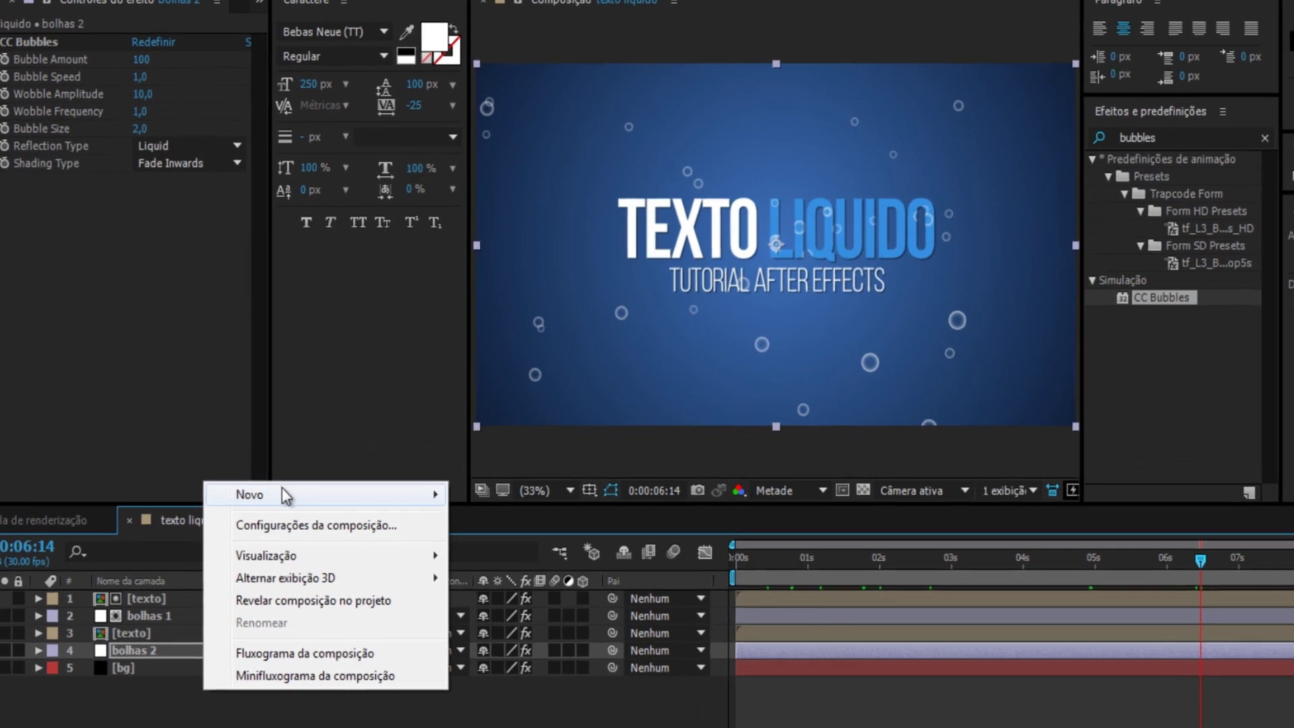
mouse_move(249, 475)
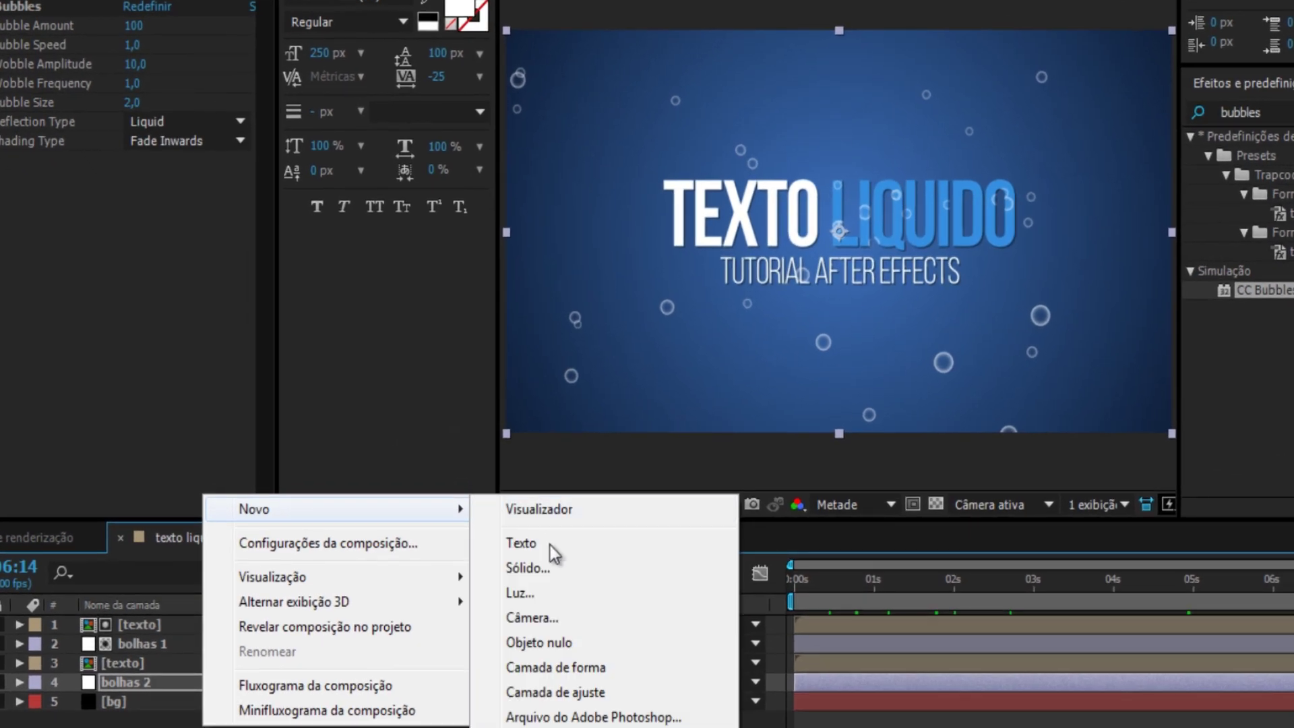
left_click(565, 618)
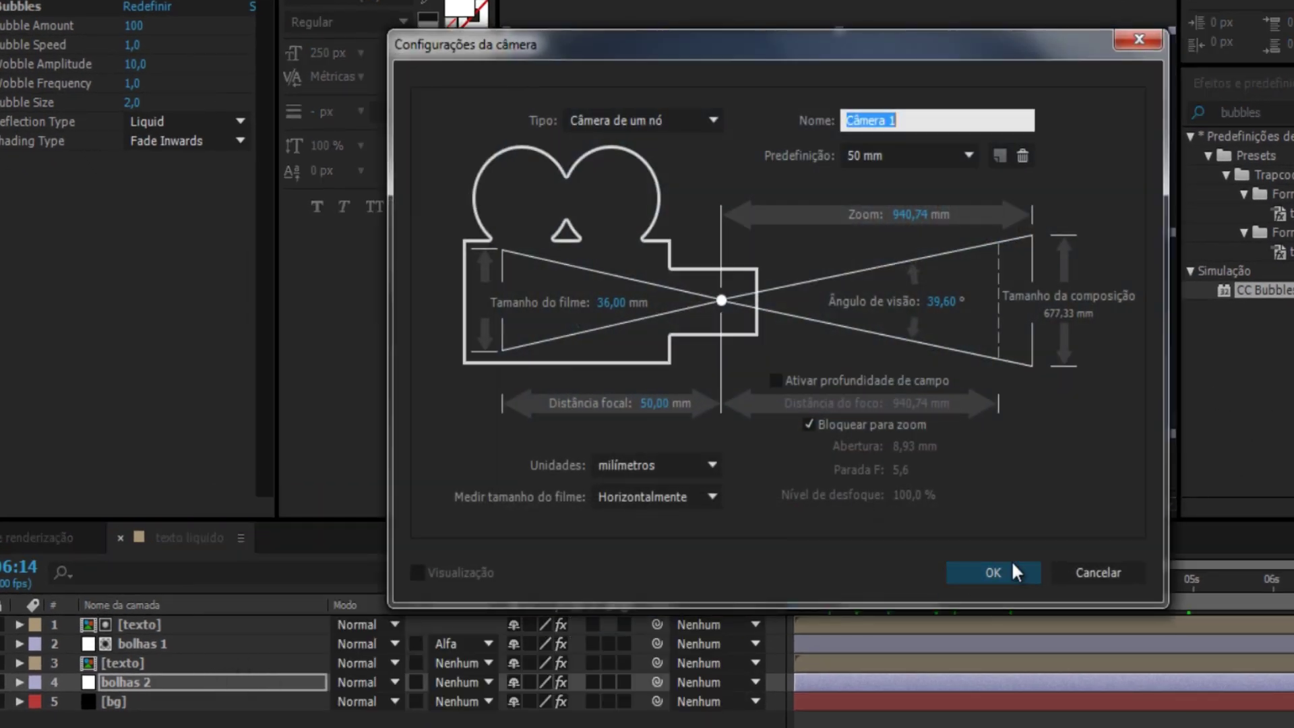
left_click(1015, 573)
left_click_drag(128, 682, 147, 619)
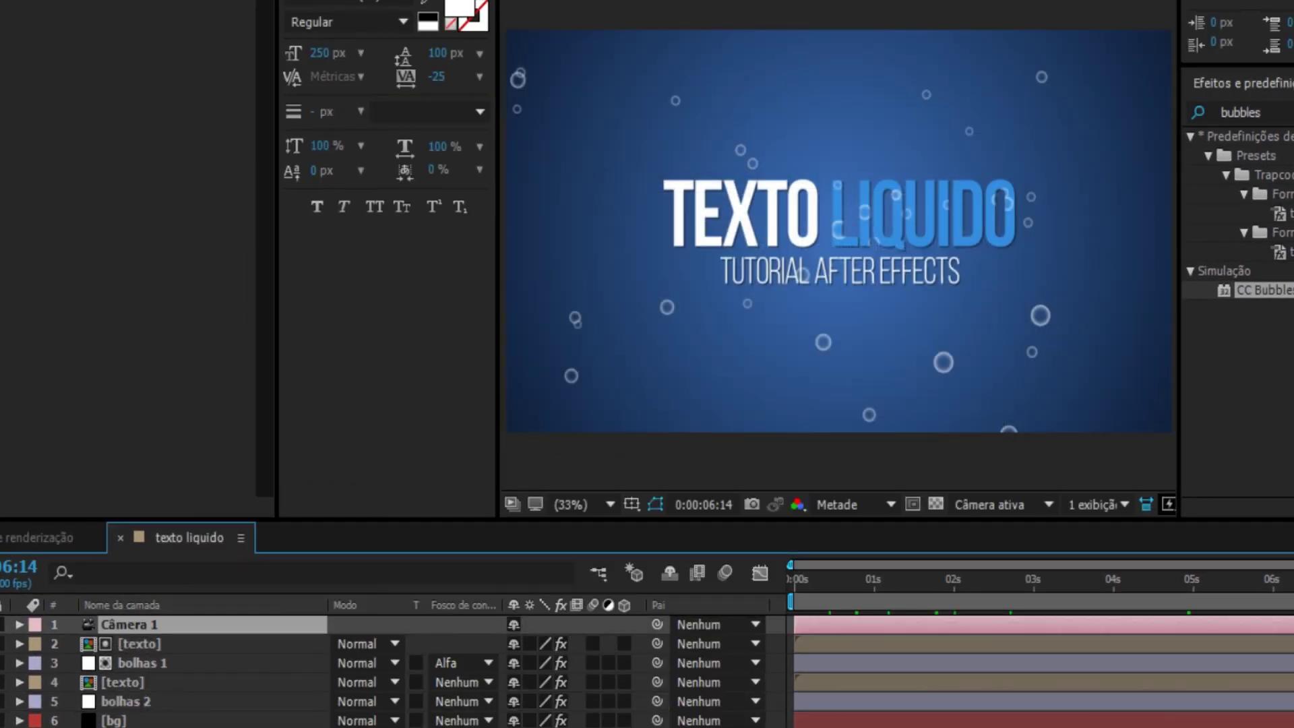
Step: Switch both texto layers and bolhas 1 to 3D
left_click(188, 643)
left_click(165, 663)
left_click(196, 682)
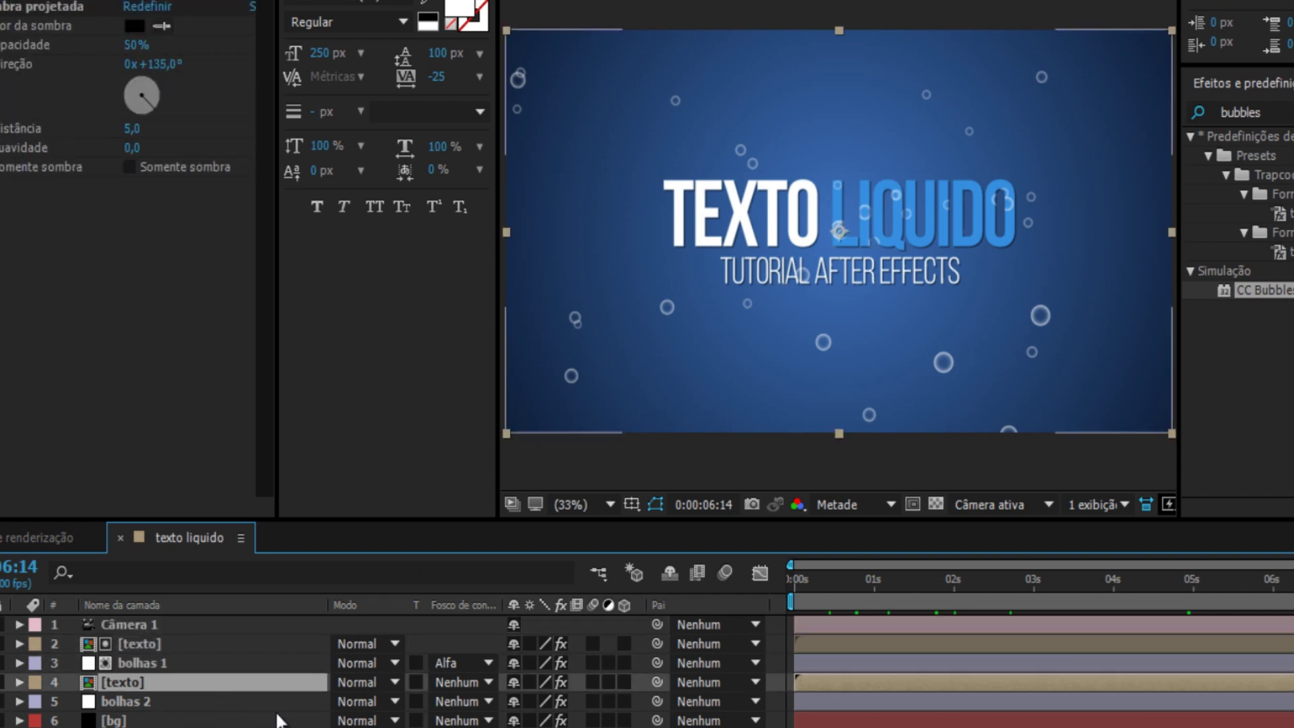
left_click(624, 643)
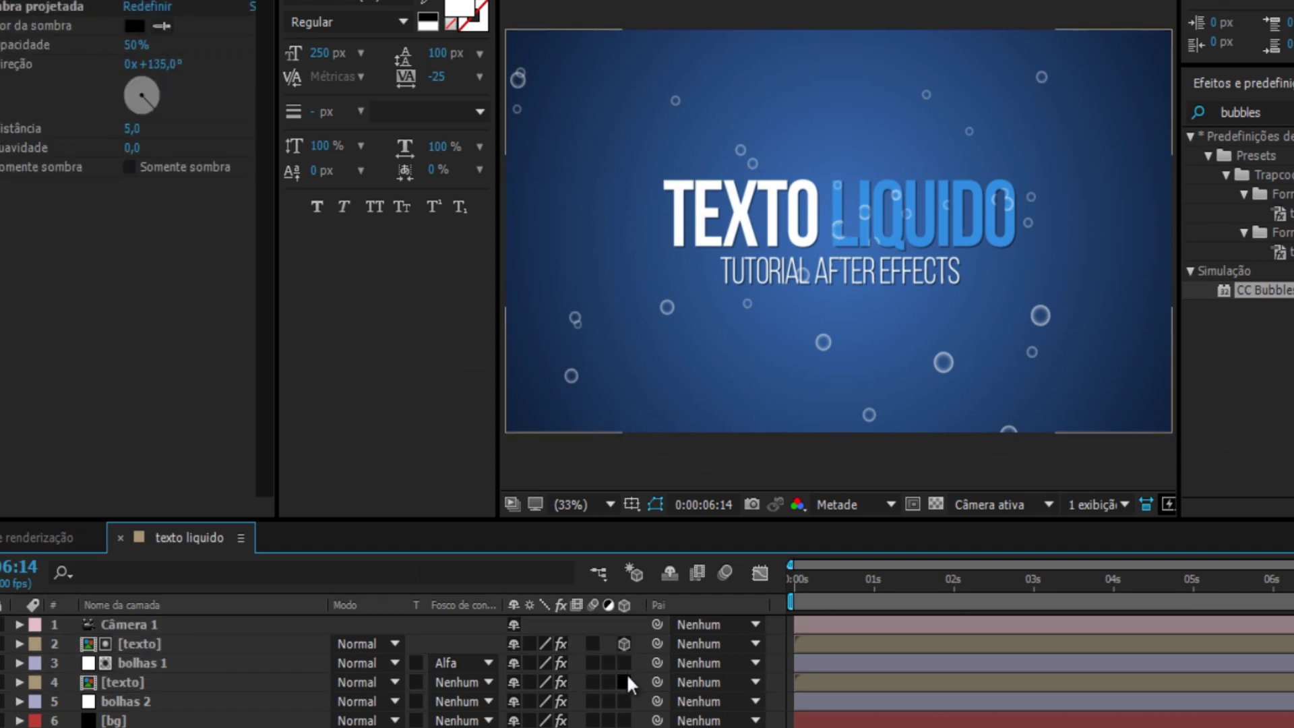
left_click_drag(626, 682, 624, 663)
left_click(146, 626)
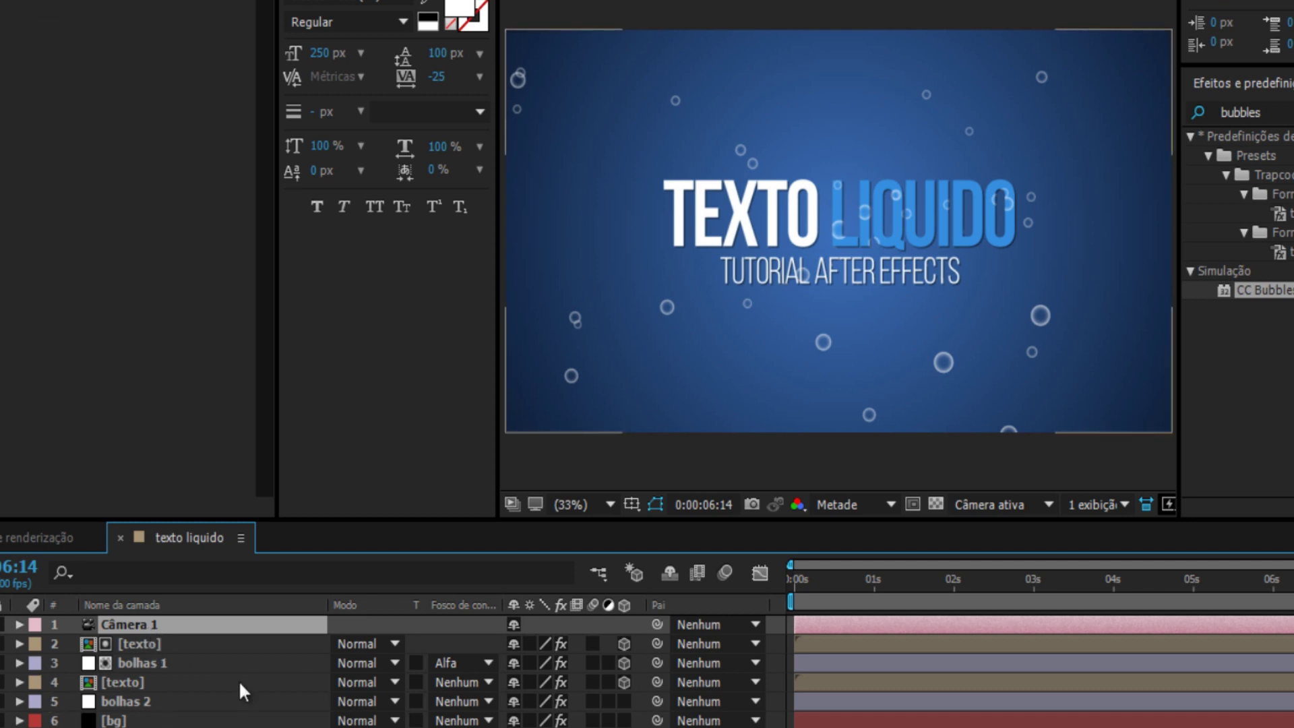
Step: Keyframe Câmera 1 position at 5 s, then set Z to -3500 at 0 s
key("p")
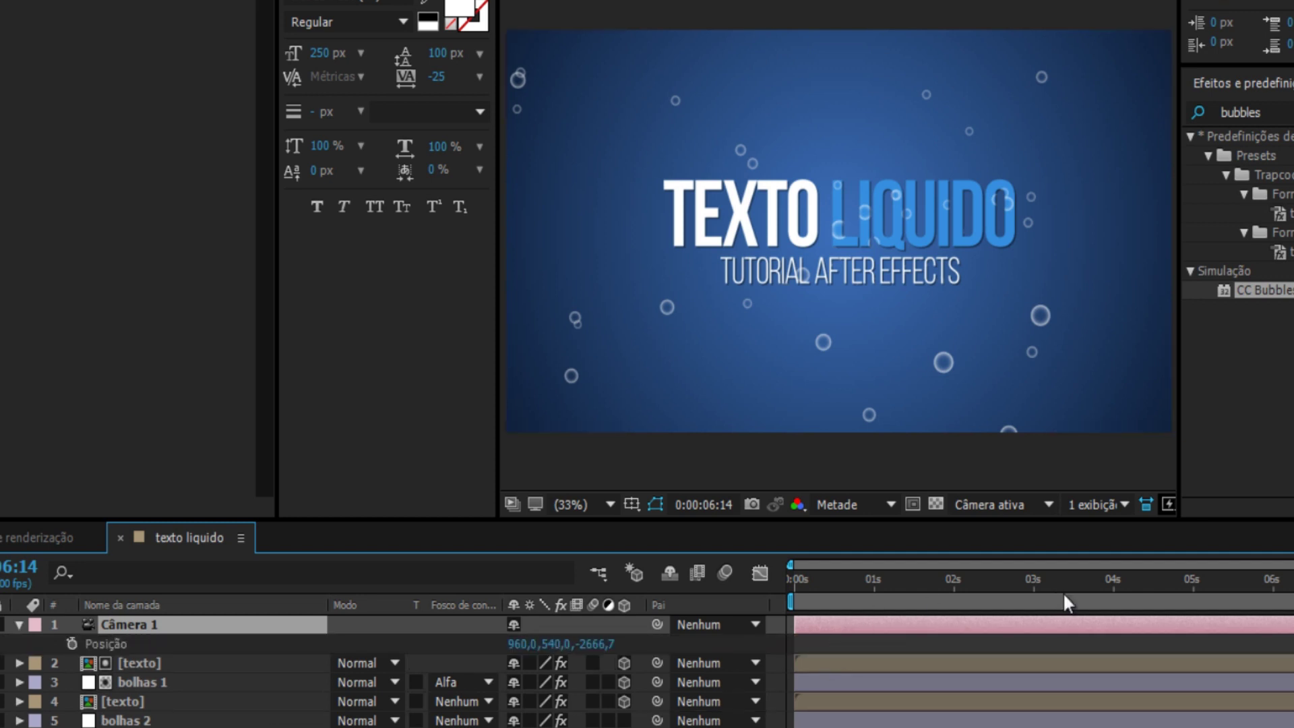
left_click_drag(1203, 593, 1193, 588)
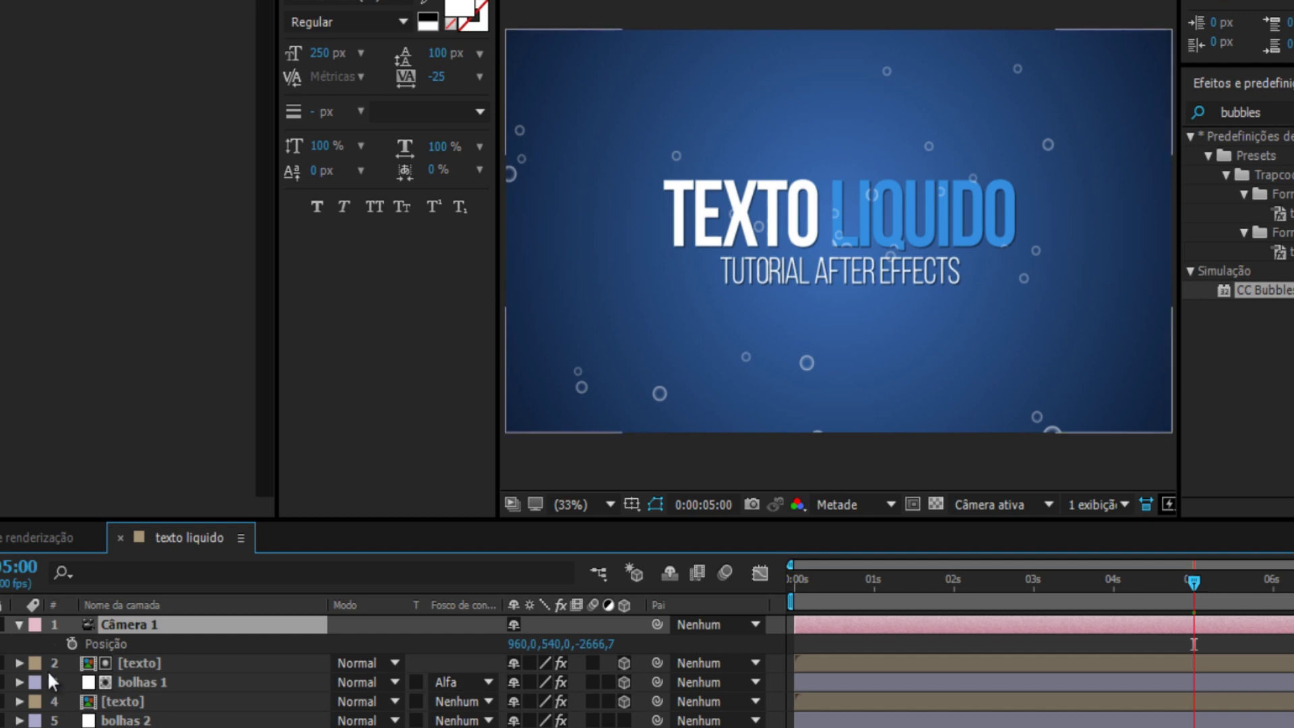
left_click(72, 643)
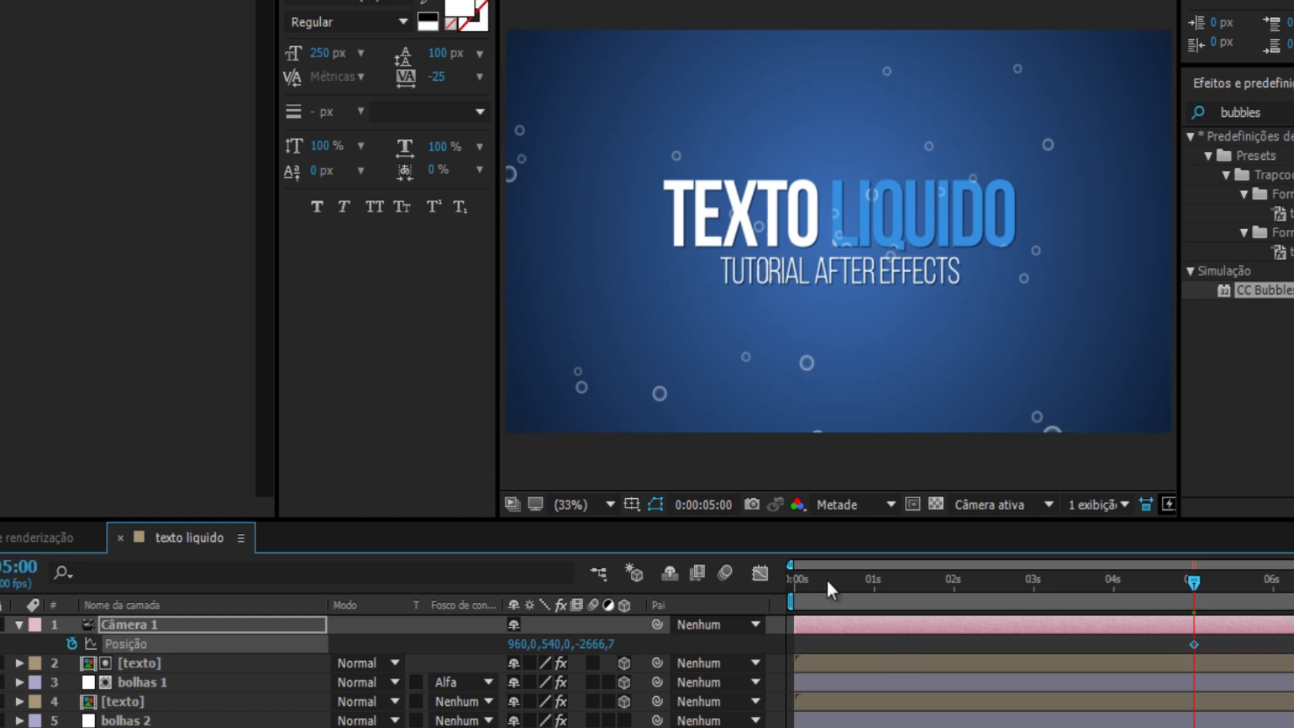
left_click_drag(822, 578, 694, 569)
left_click(596, 645)
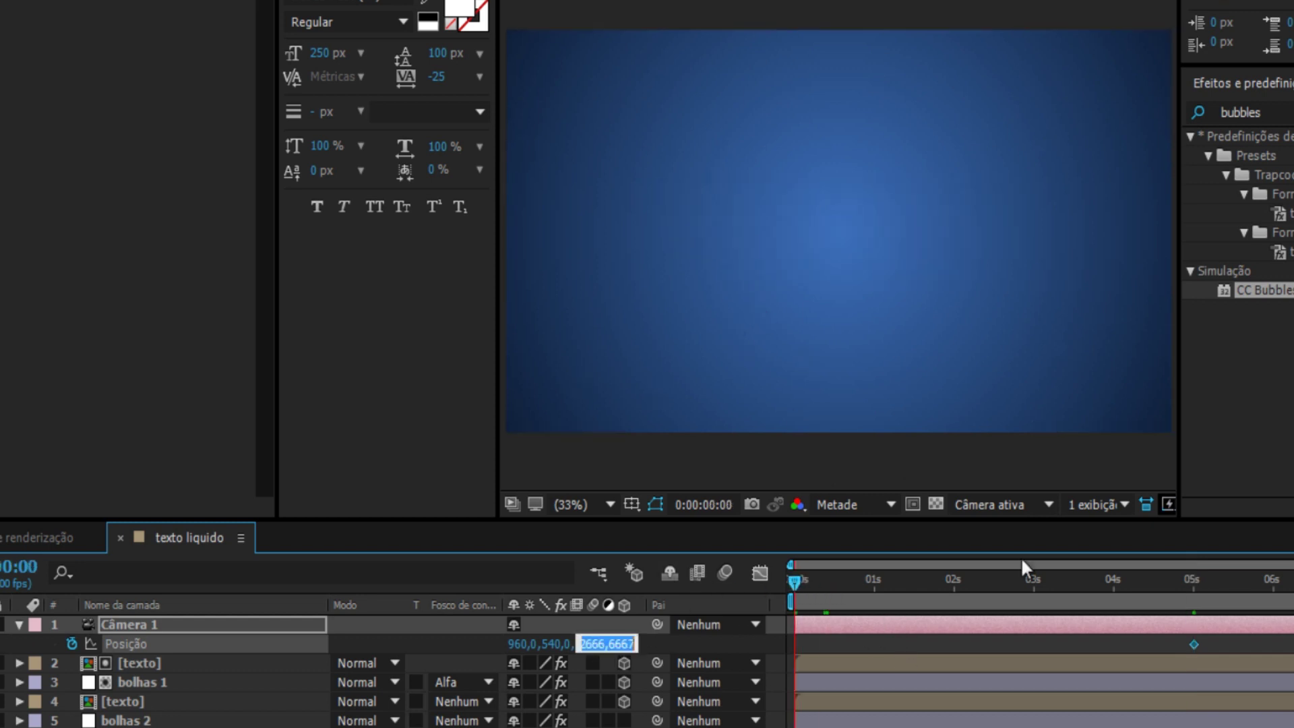
type("-3500")
key("Return")
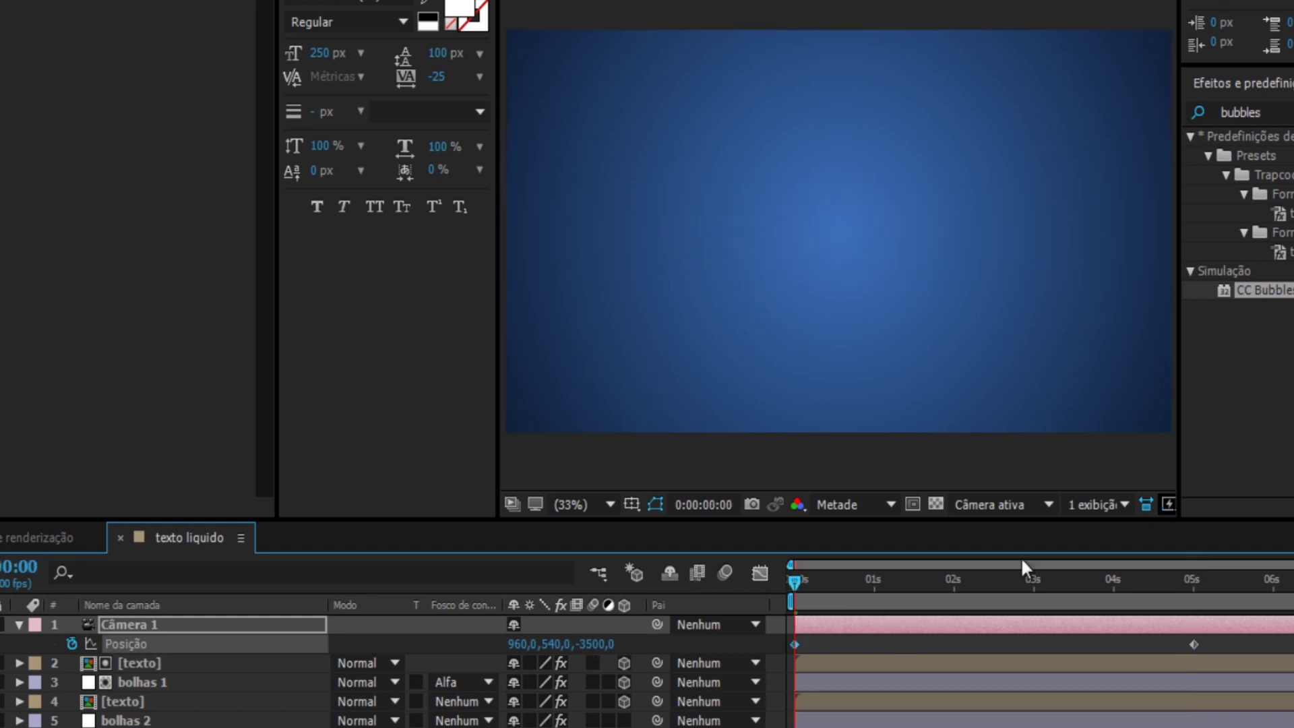
mouse_move(822, 608)
left_mouse_down()
mouse_move(1227, 600)
mouse_move(673, 537)
mouse_move(1001, 552)
mouse_move(414, 566)
left_mouse_up()
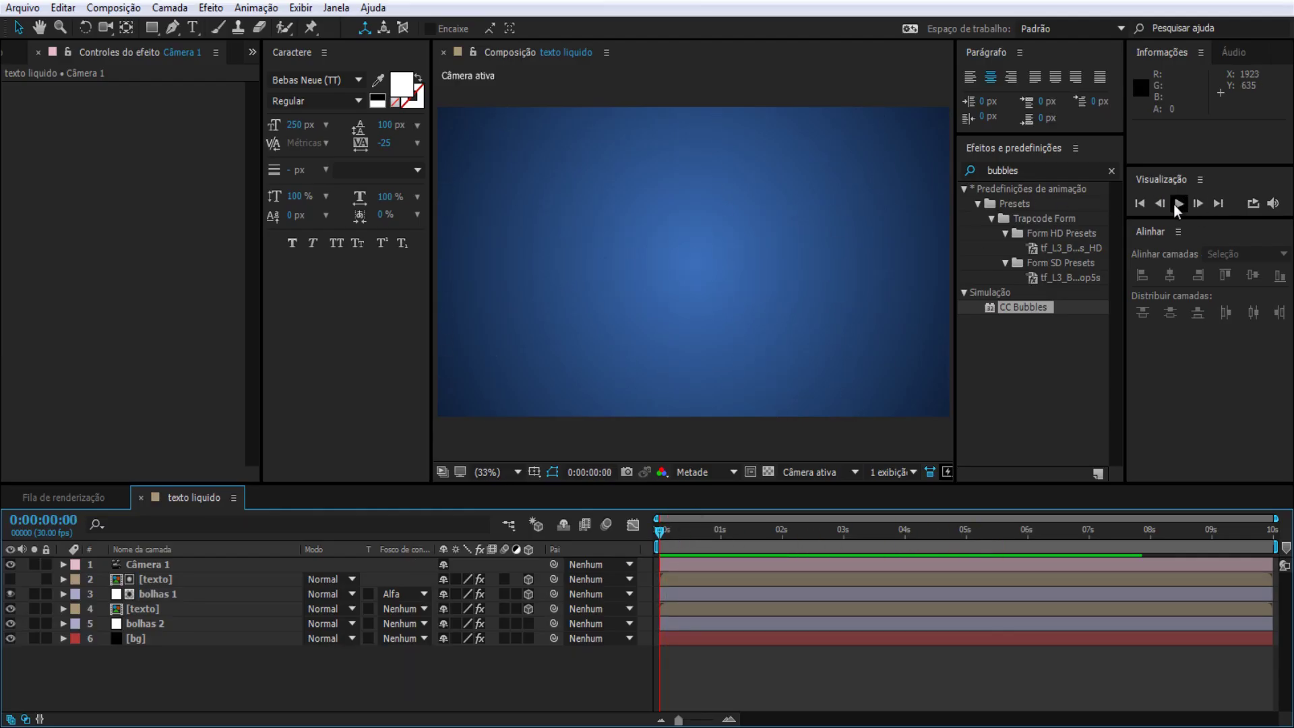
left_click(1176, 204)
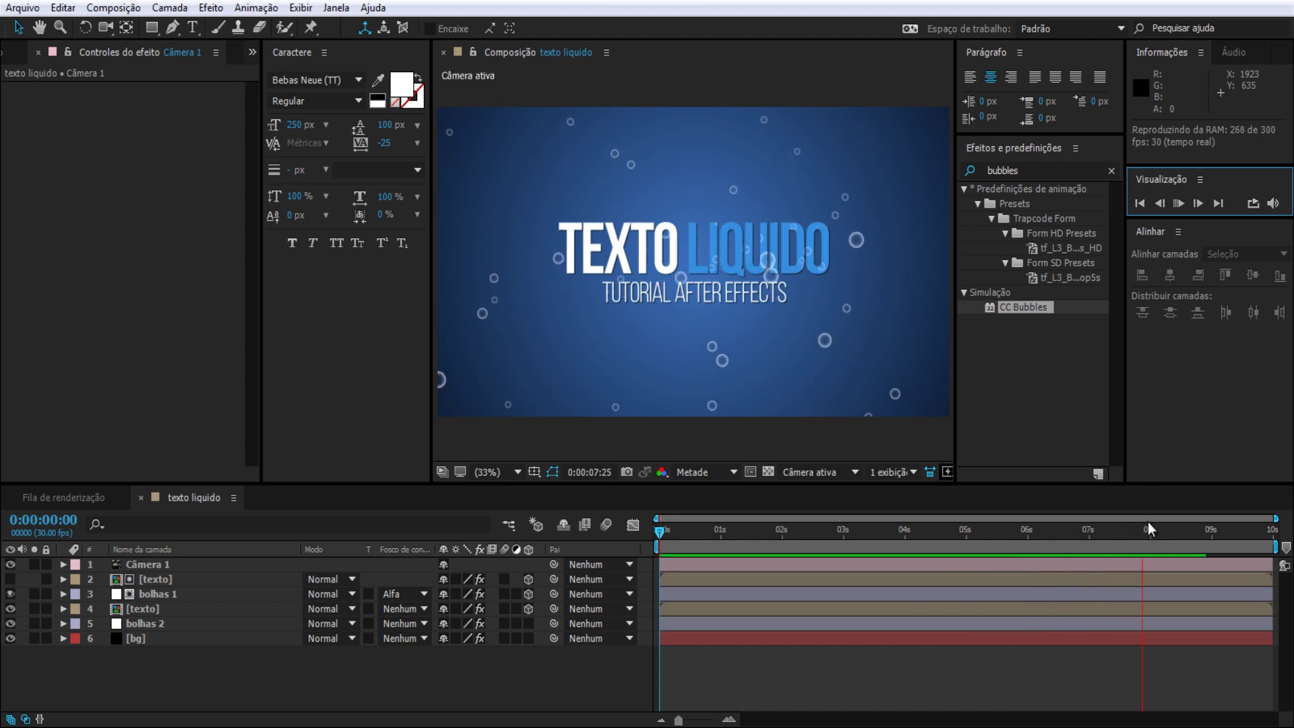
key("space")
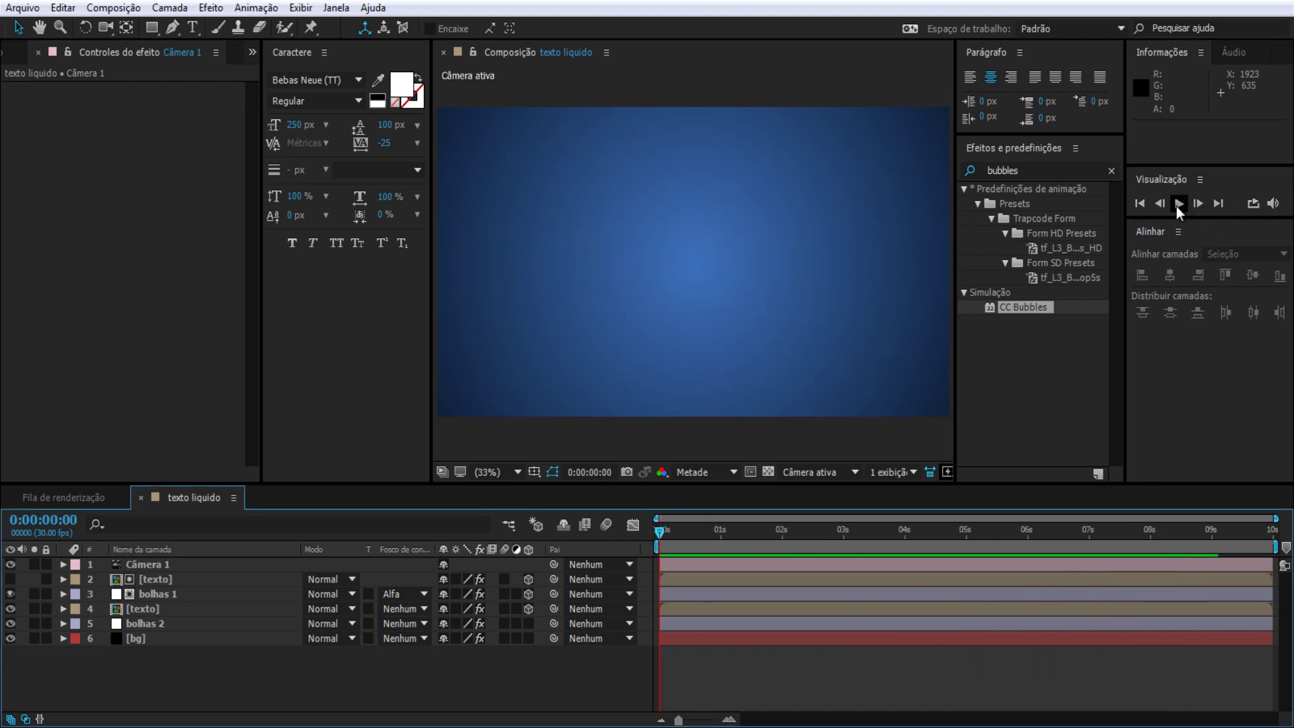
left_click(1176, 205)
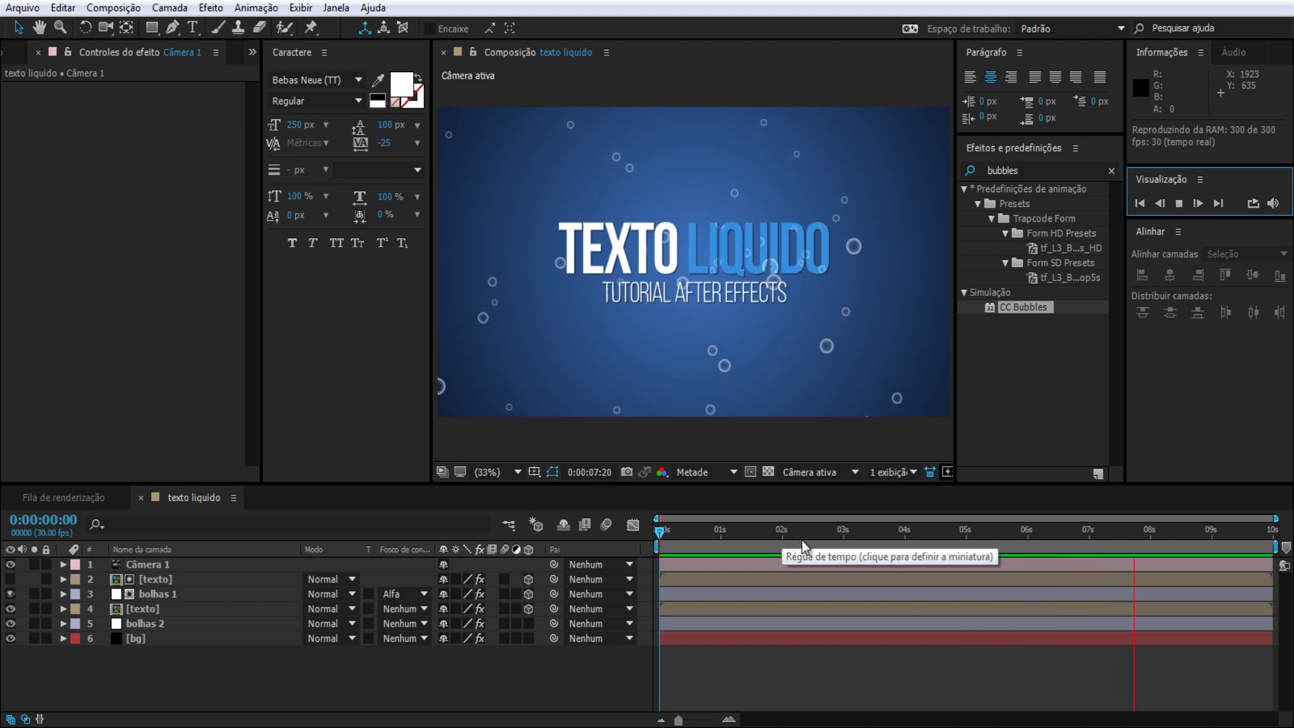
left_click(1050, 547)
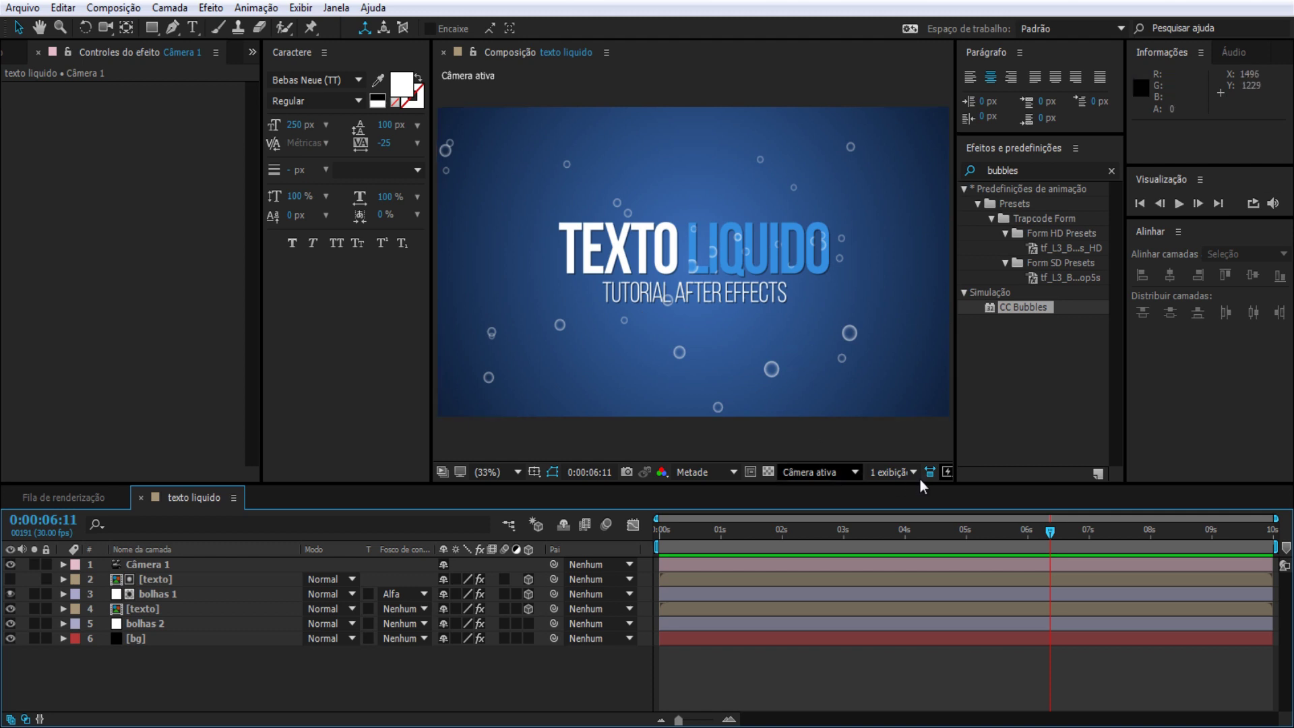
mouse_move(717, 532)
left_mouse_down()
mouse_move(853, 533)
mouse_move(1058, 565)
left_mouse_up()
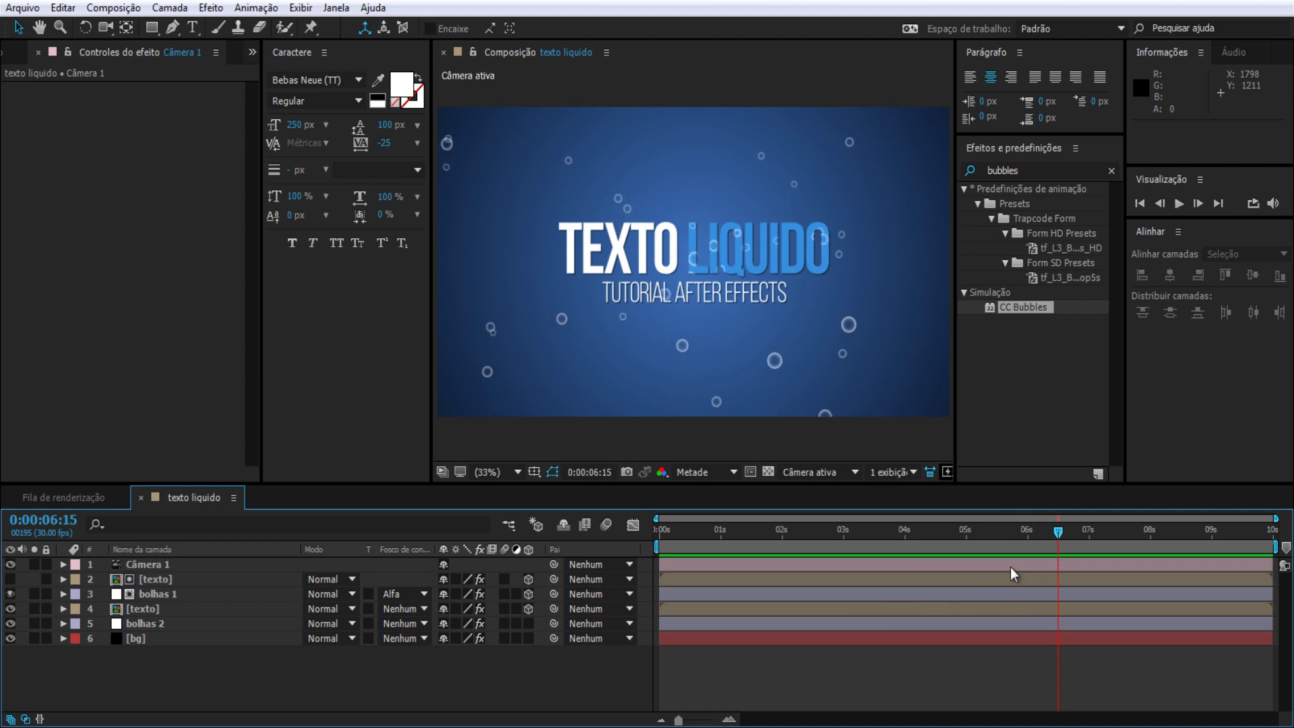
left_click_drag(758, 545, 1171, 543)
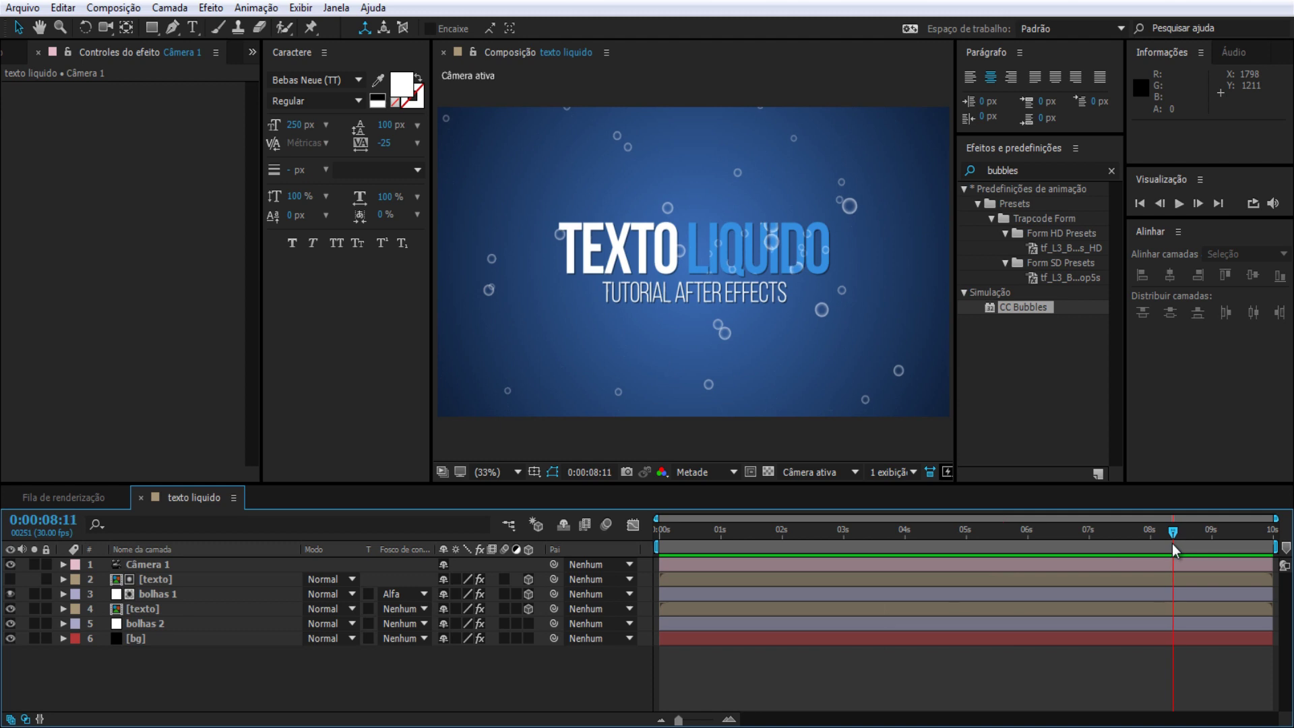
key("Home")
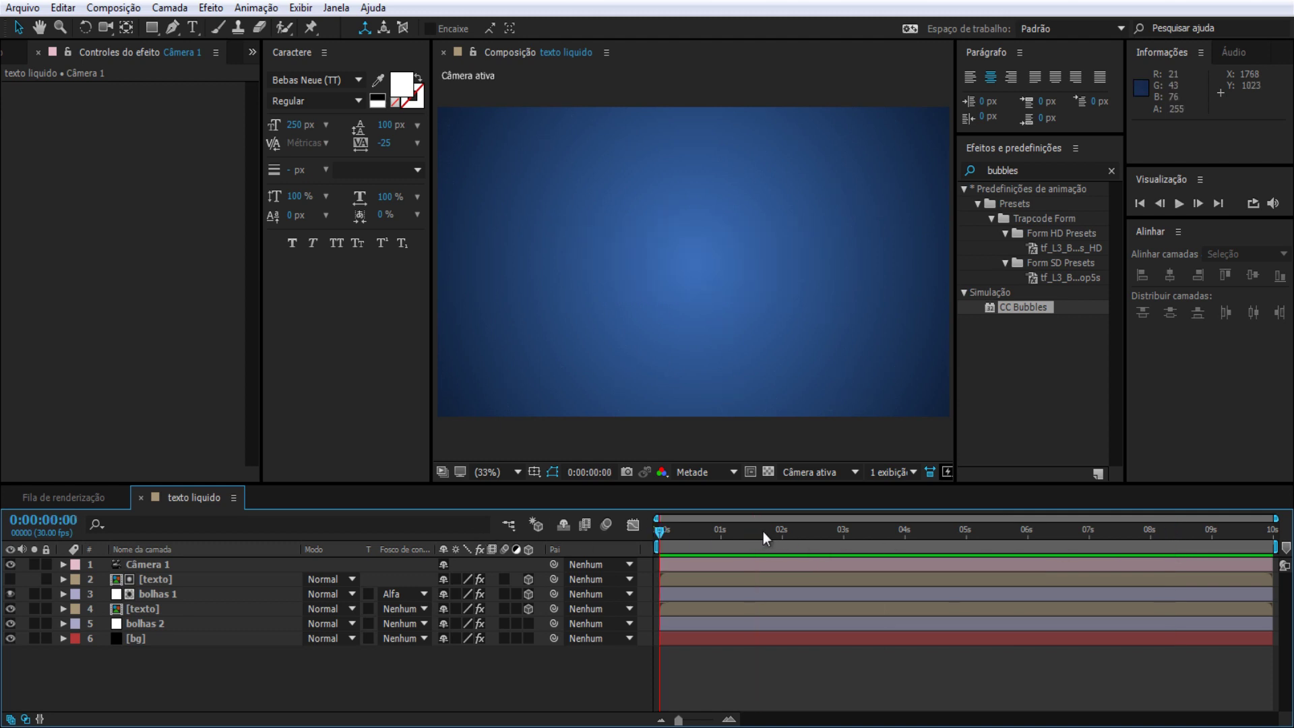
left_click_drag(764, 534, 982, 541)
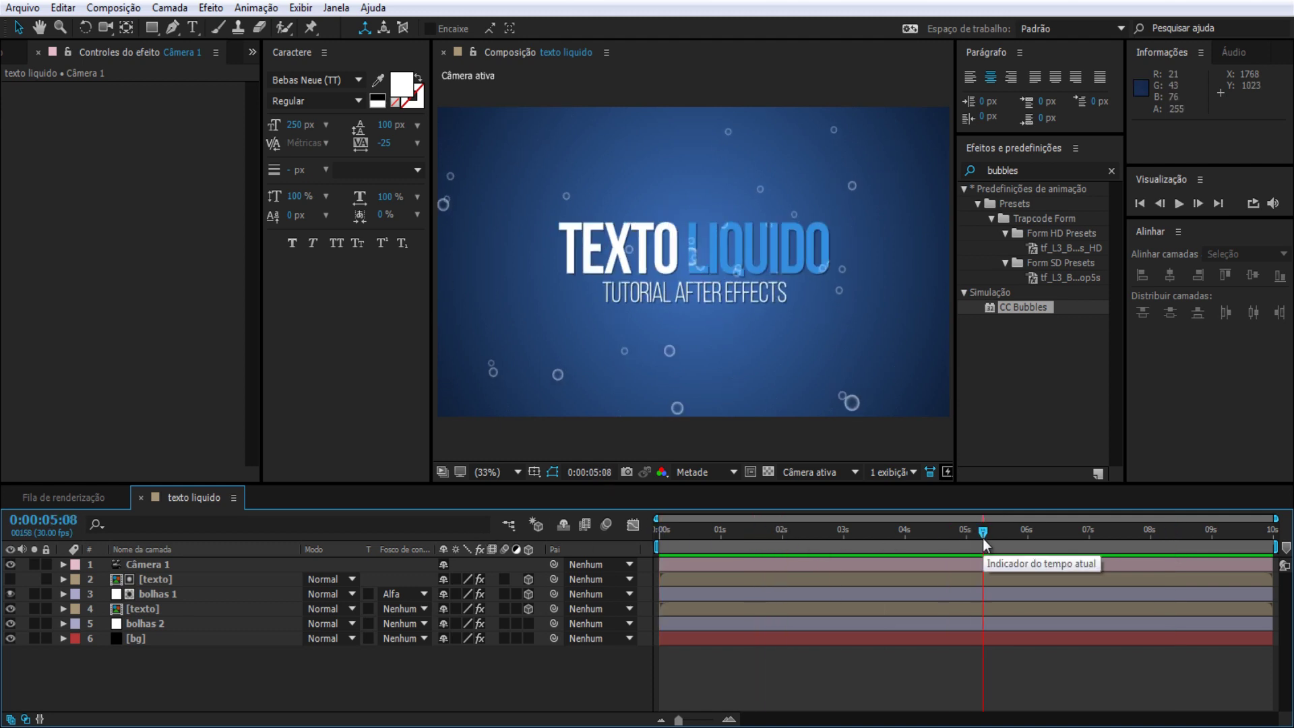